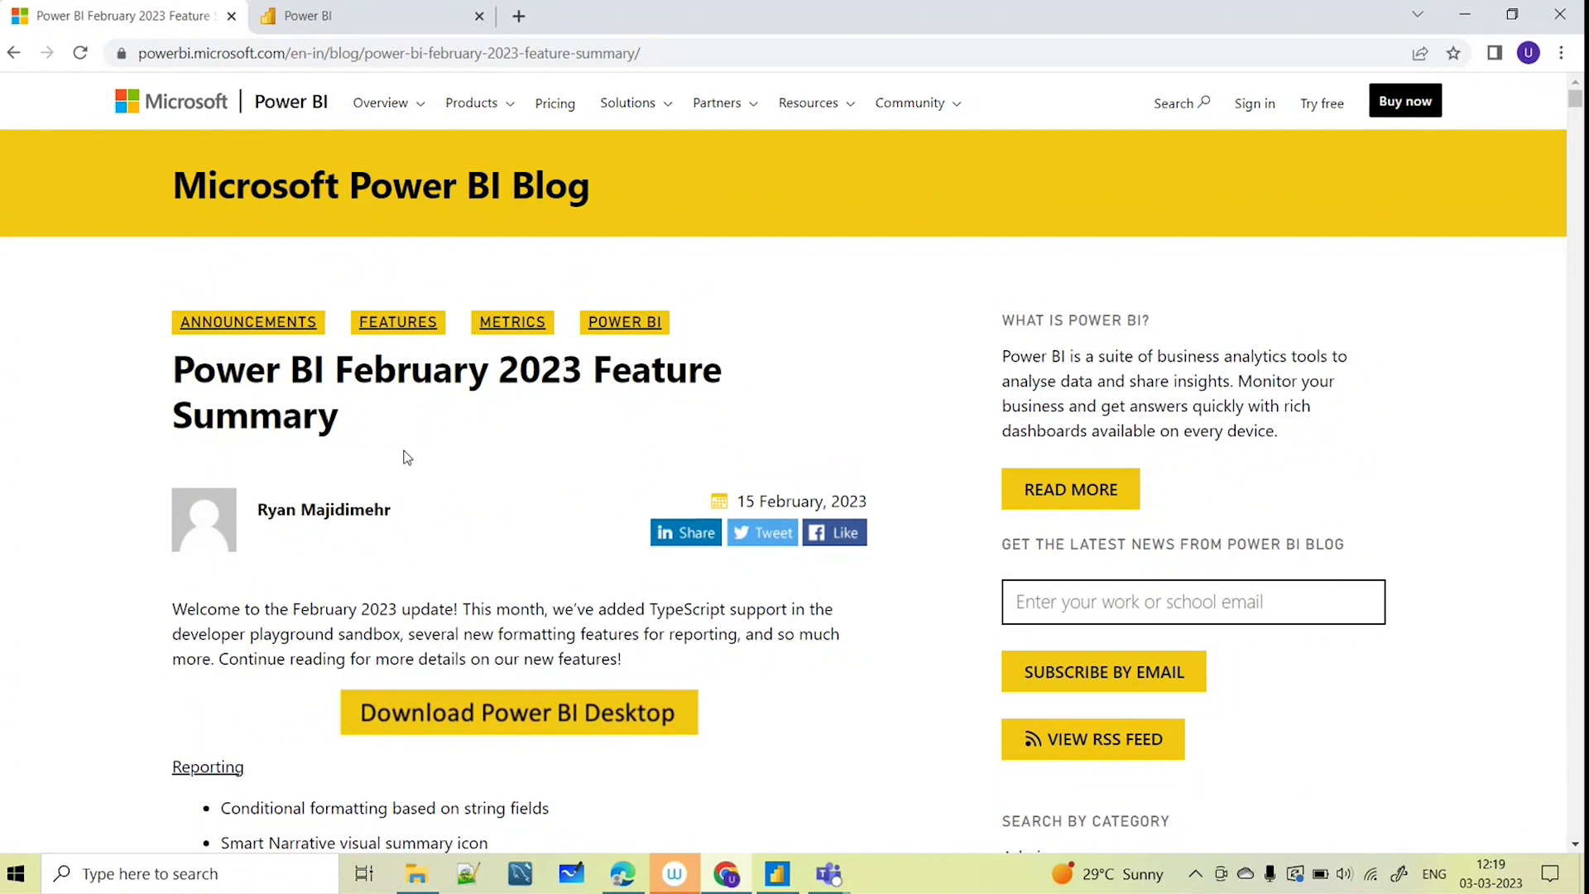
Highlight the February 2023 feature summary title and skim the feature list
drag(344, 425, 174, 370)
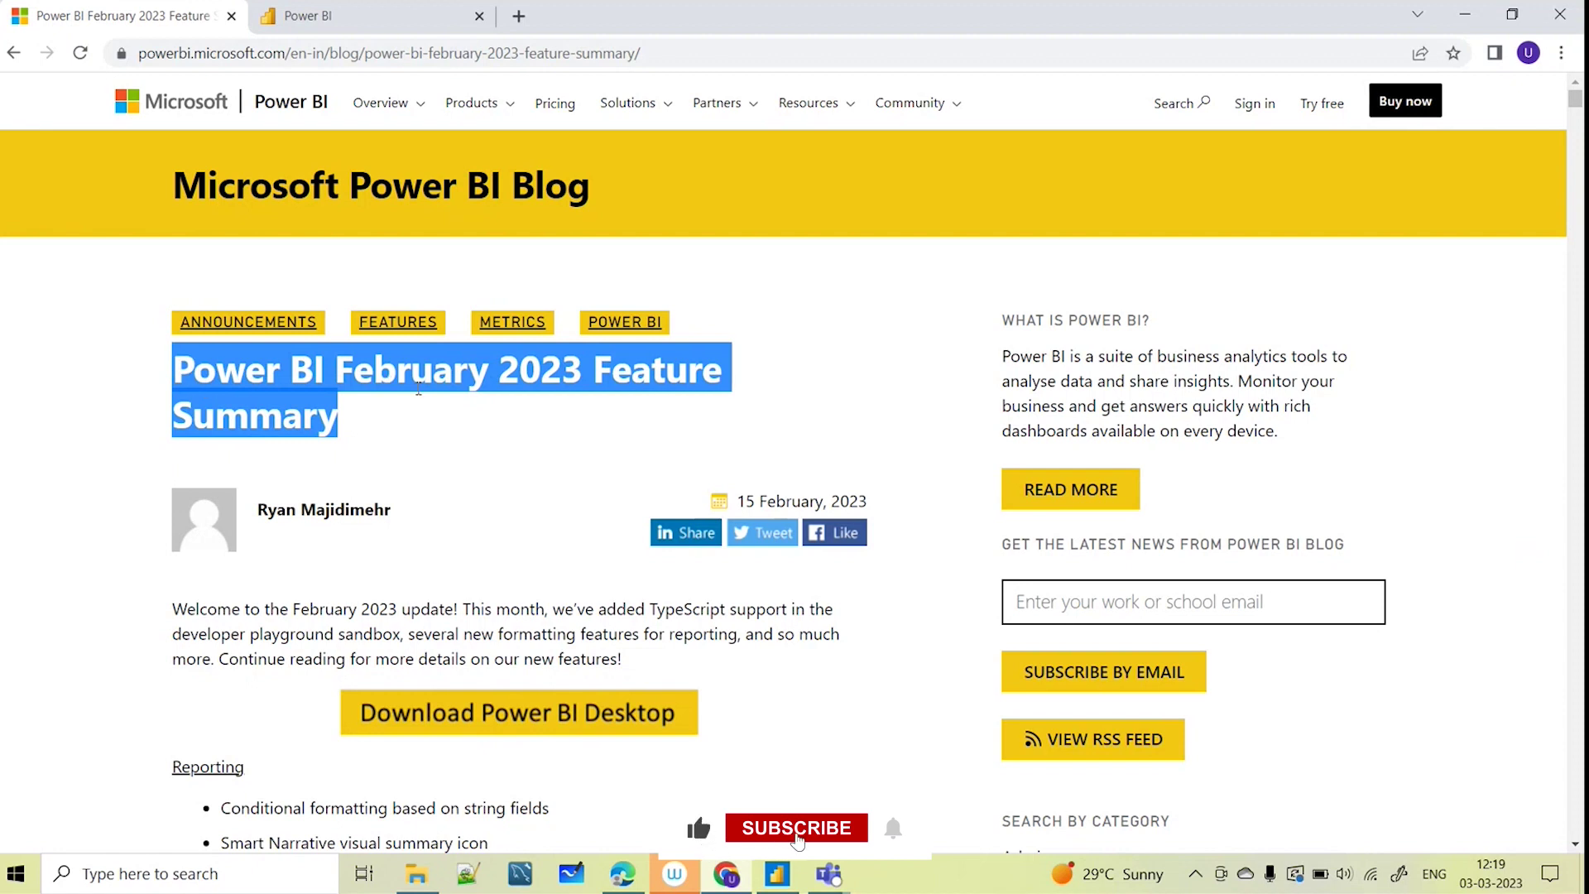
scroll(546, 438, down, 1)
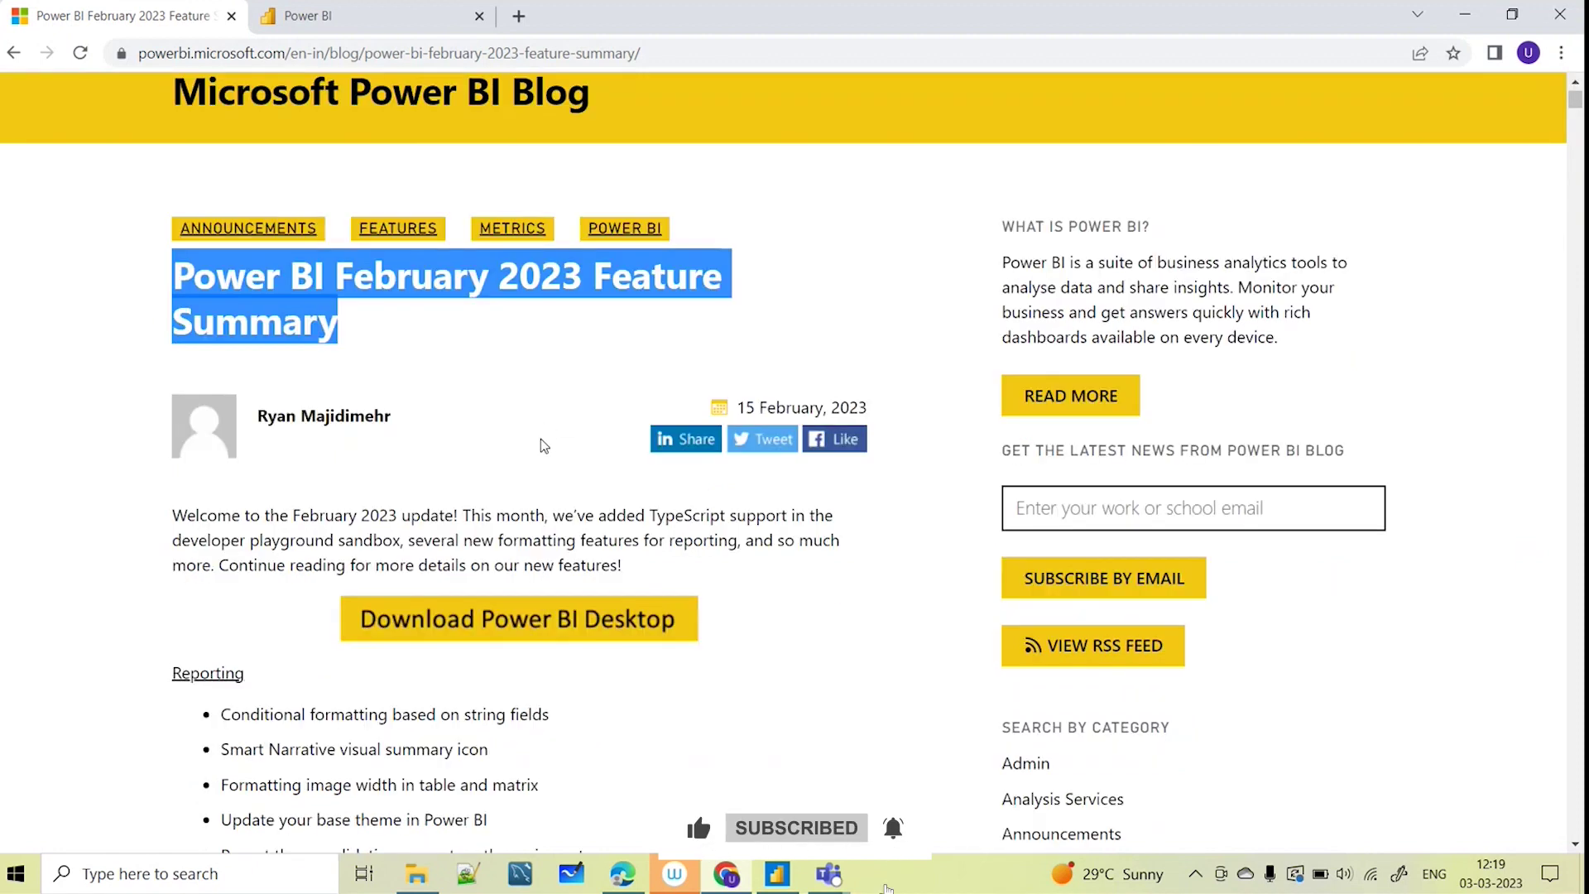
scroll(543, 444, down, 2)
scroll(593, 537, down, 2)
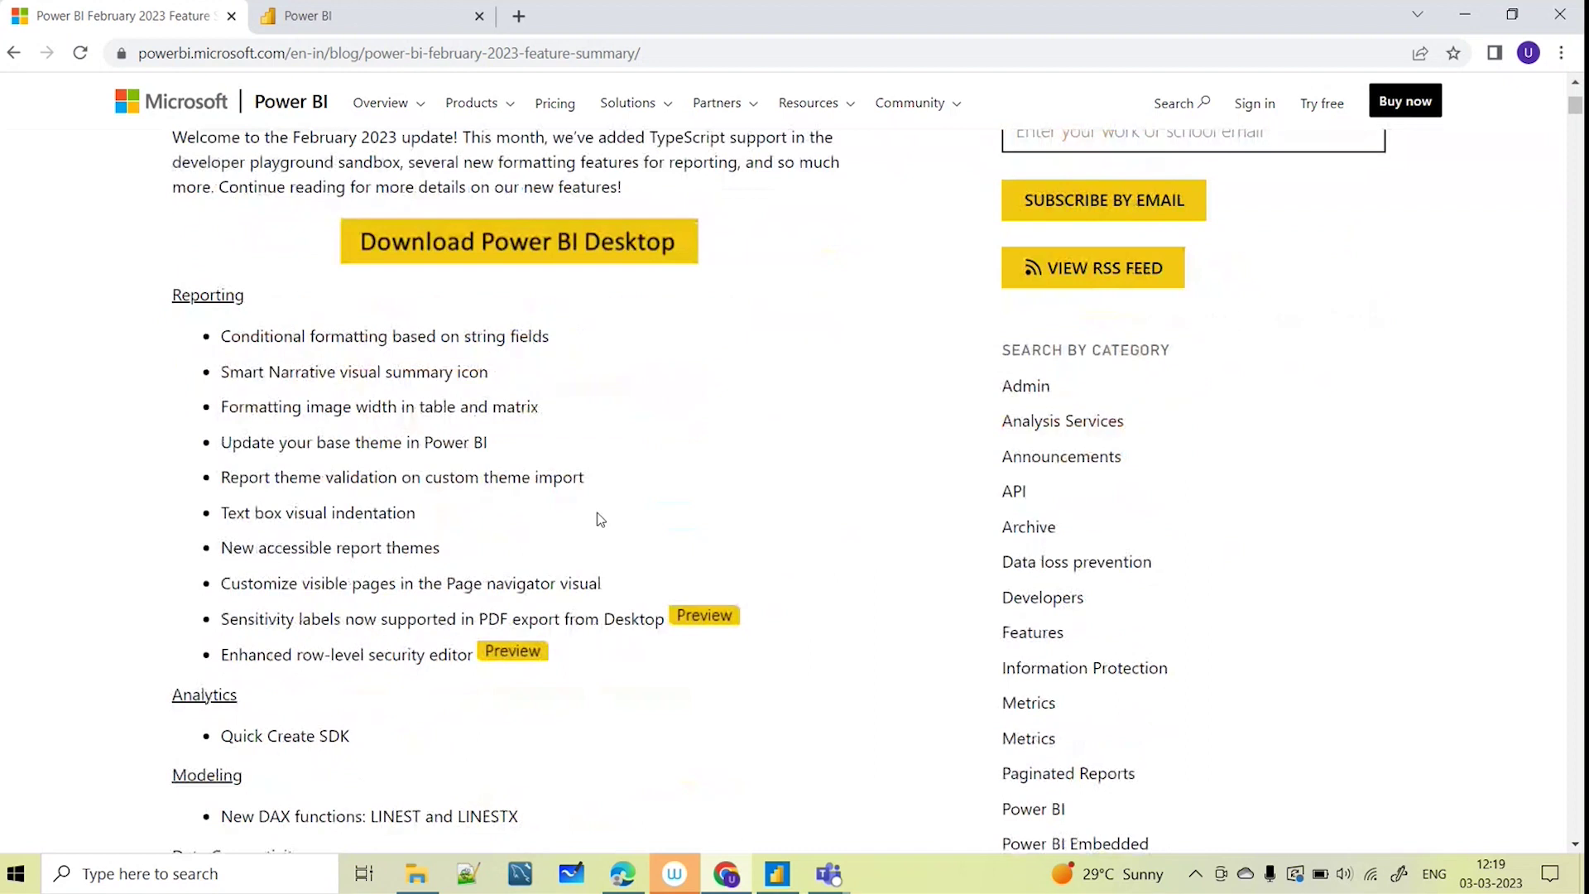
scroll(624, 521, up, 1)
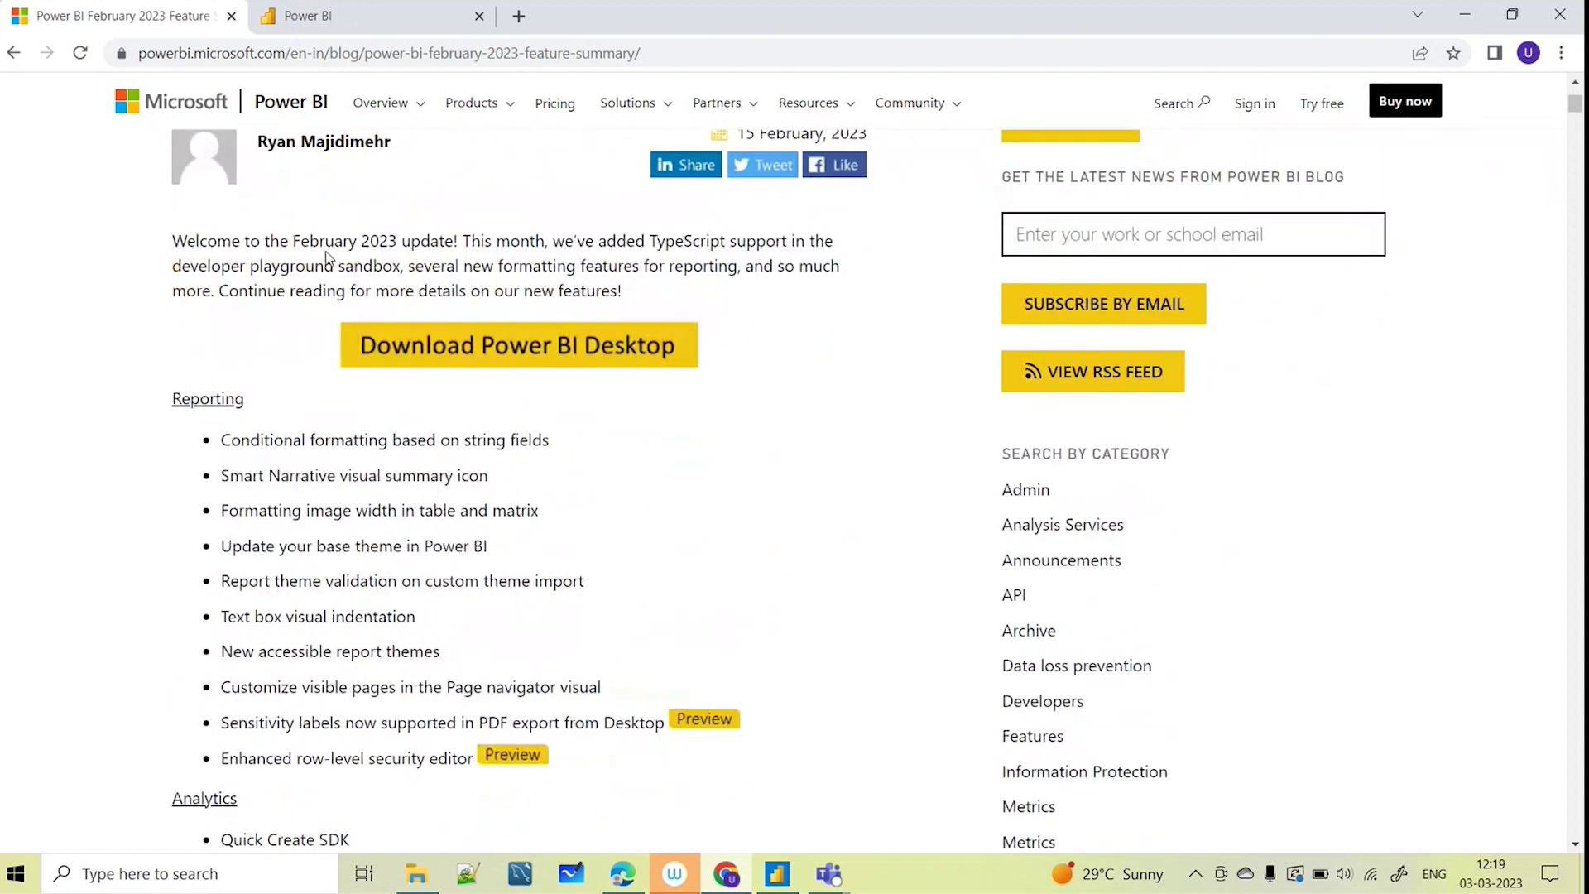
Highlight the Data Connectivity connector updates, then scroll on to the Reporting section
scroll(698, 427, down, 2)
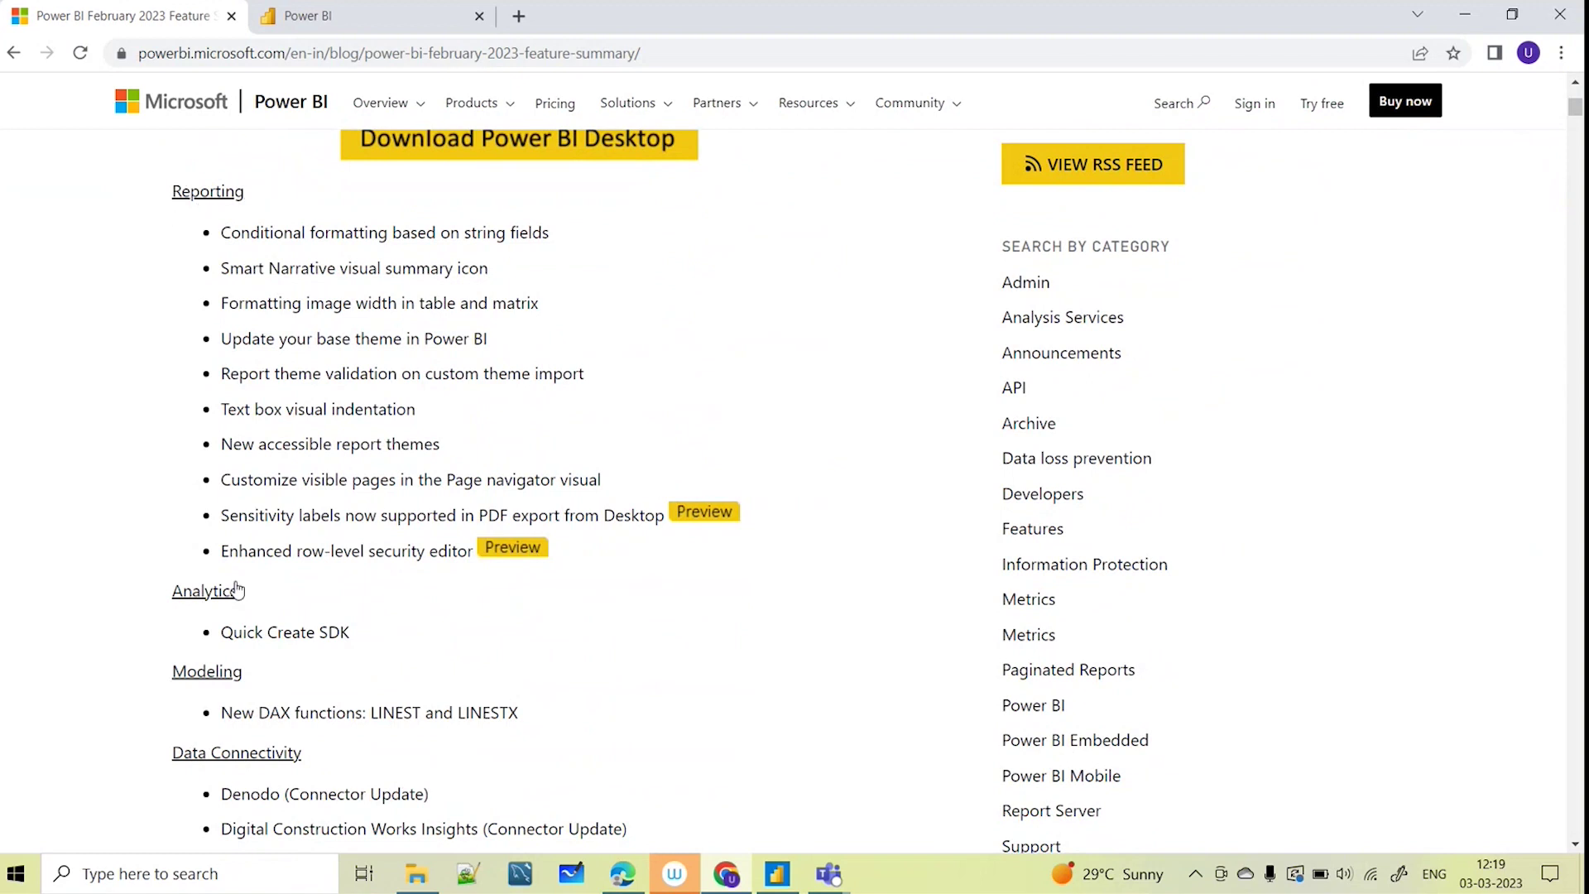
scroll(298, 612, down, 1)
scroll(306, 667, down, 2)
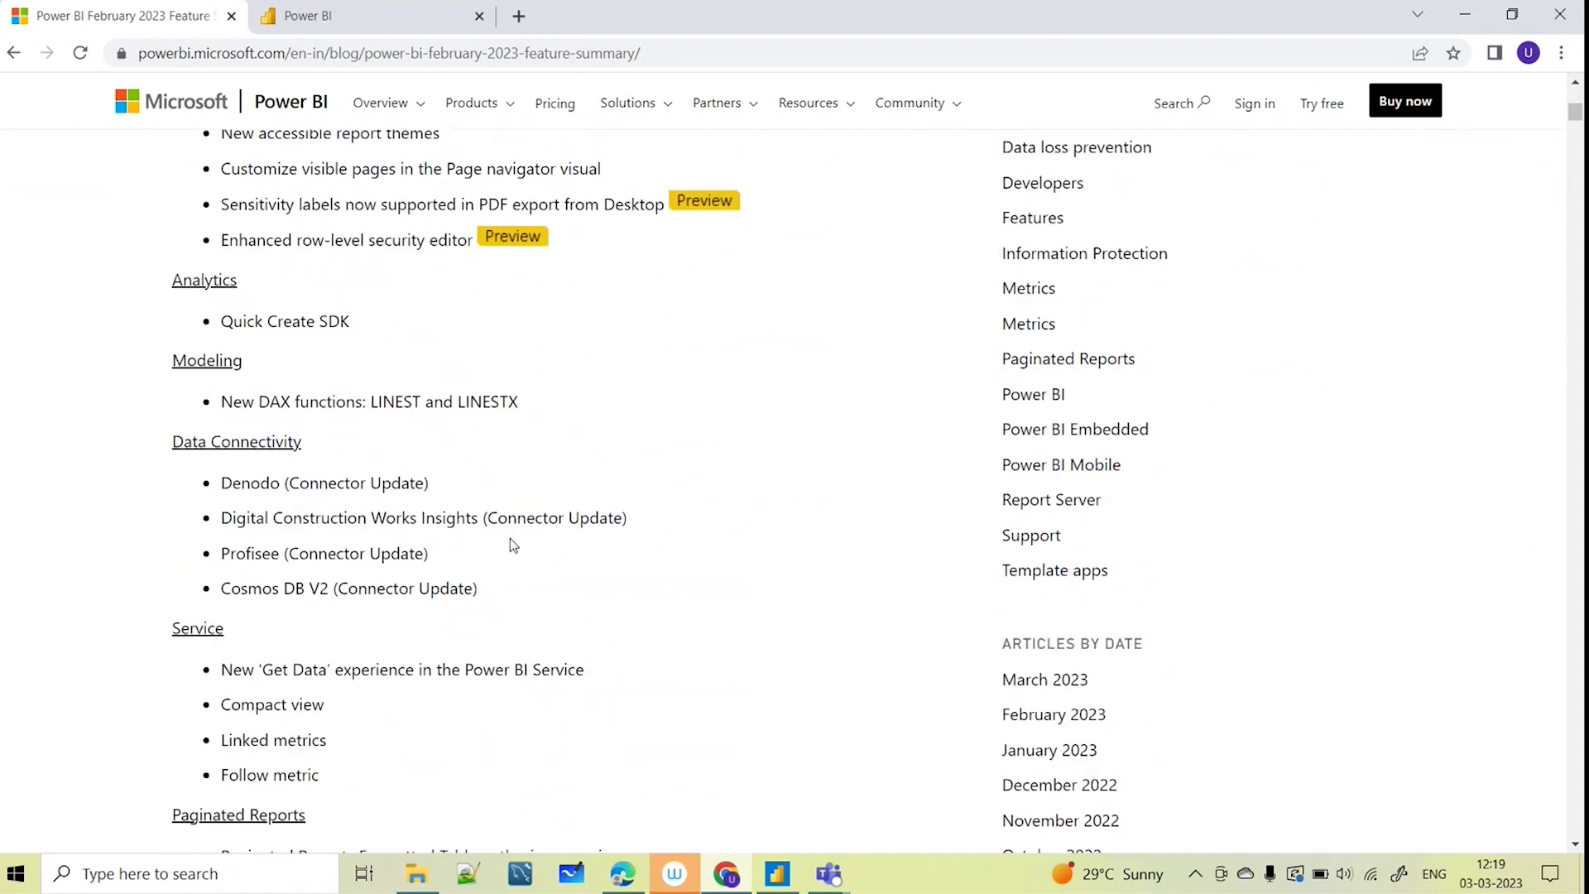
drag(511, 614, 180, 457)
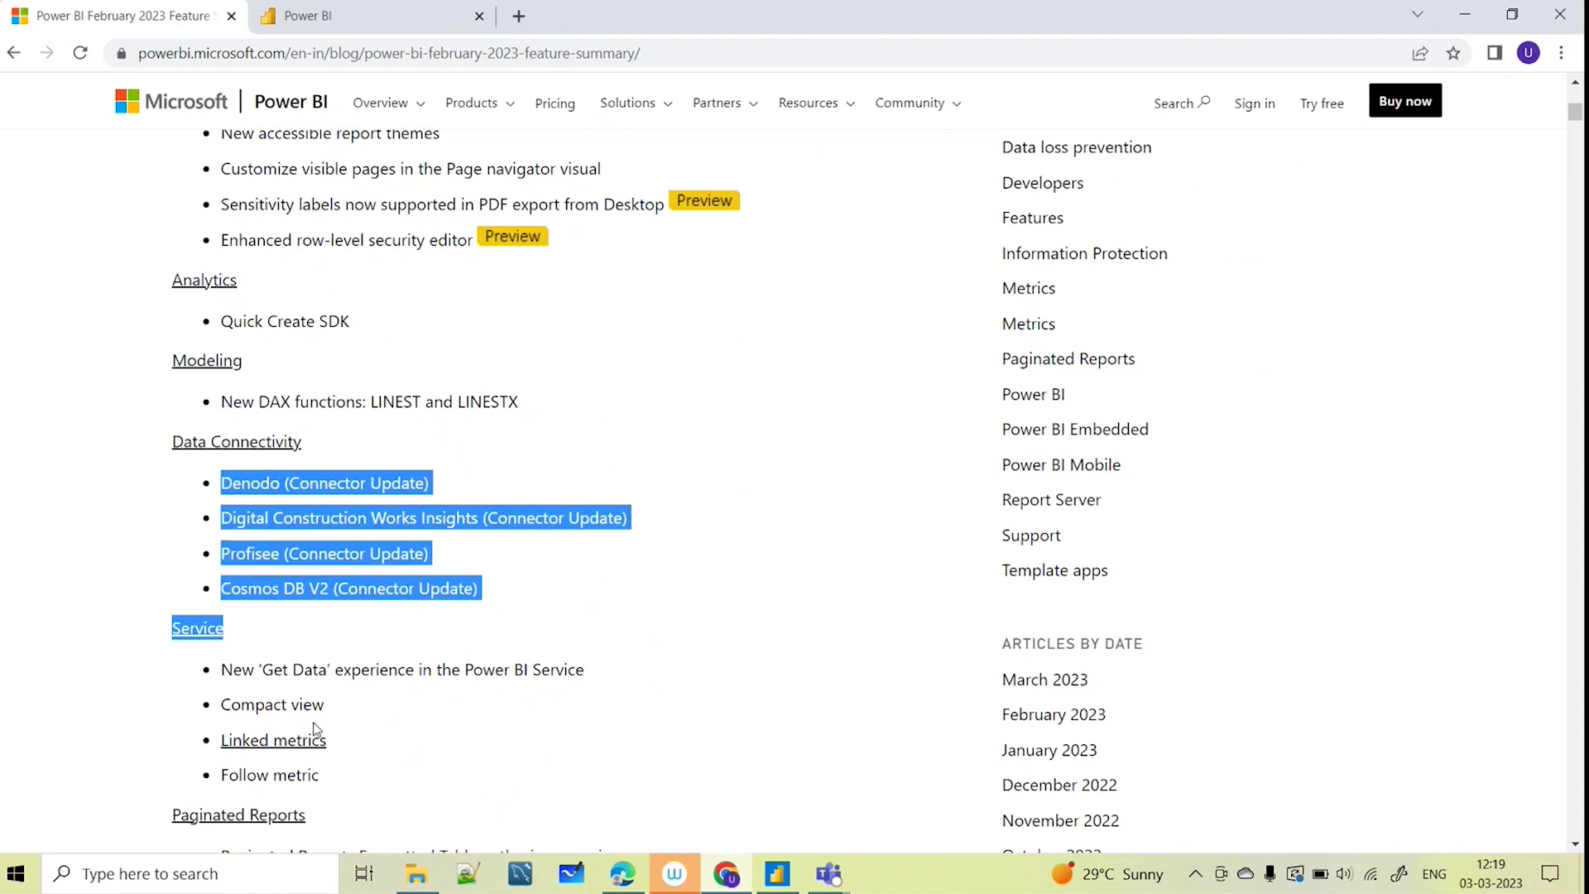
scroll(315, 696, down, 2)
click(146, 549)
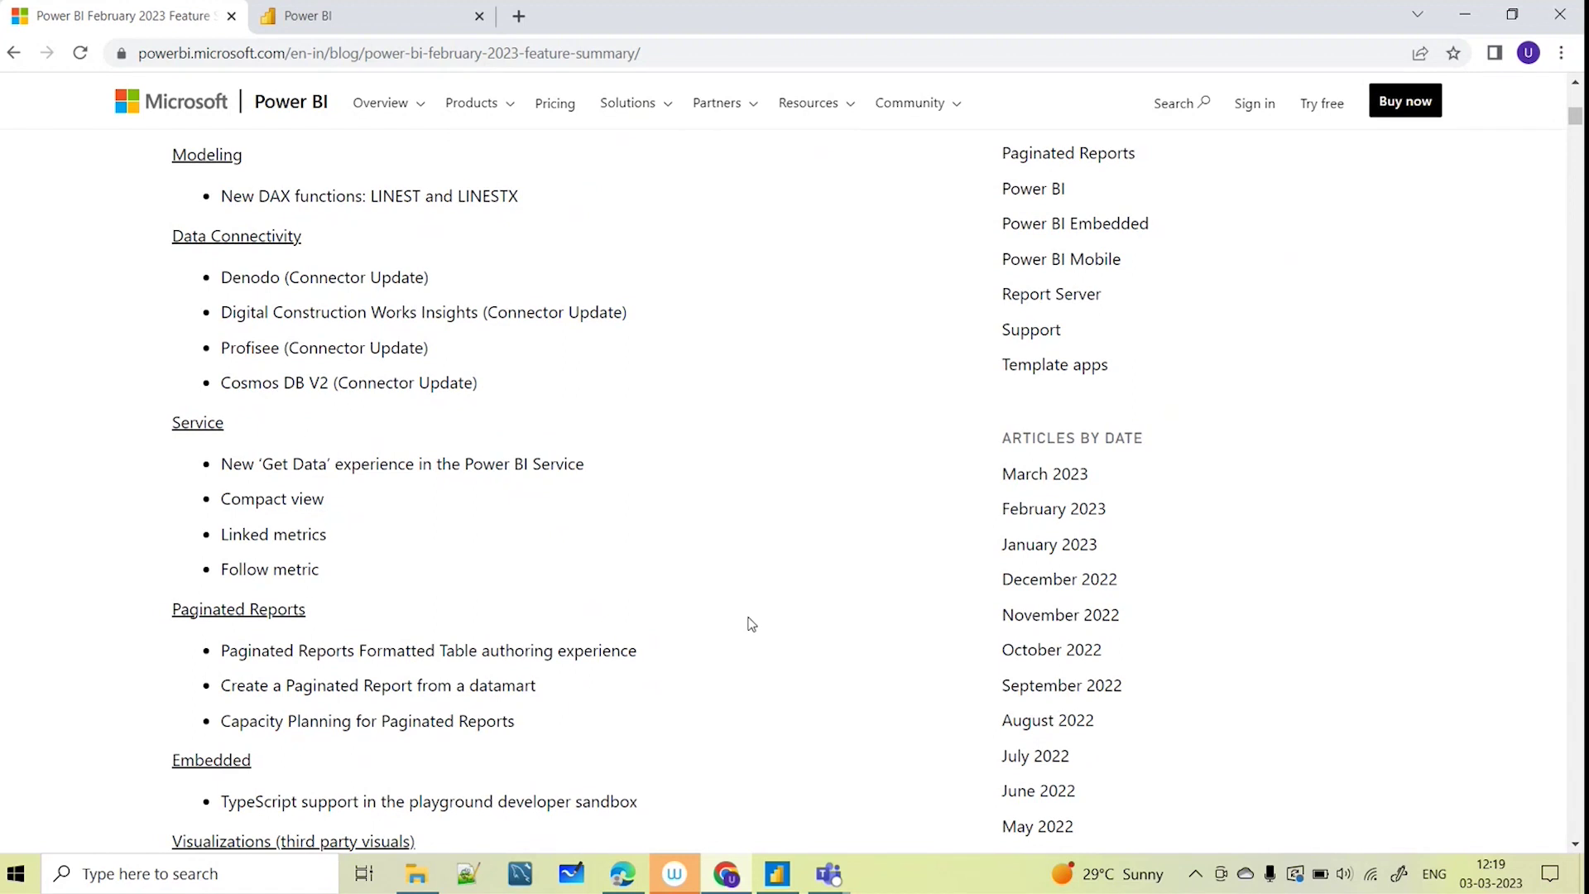
scroll(745, 624, up, 9)
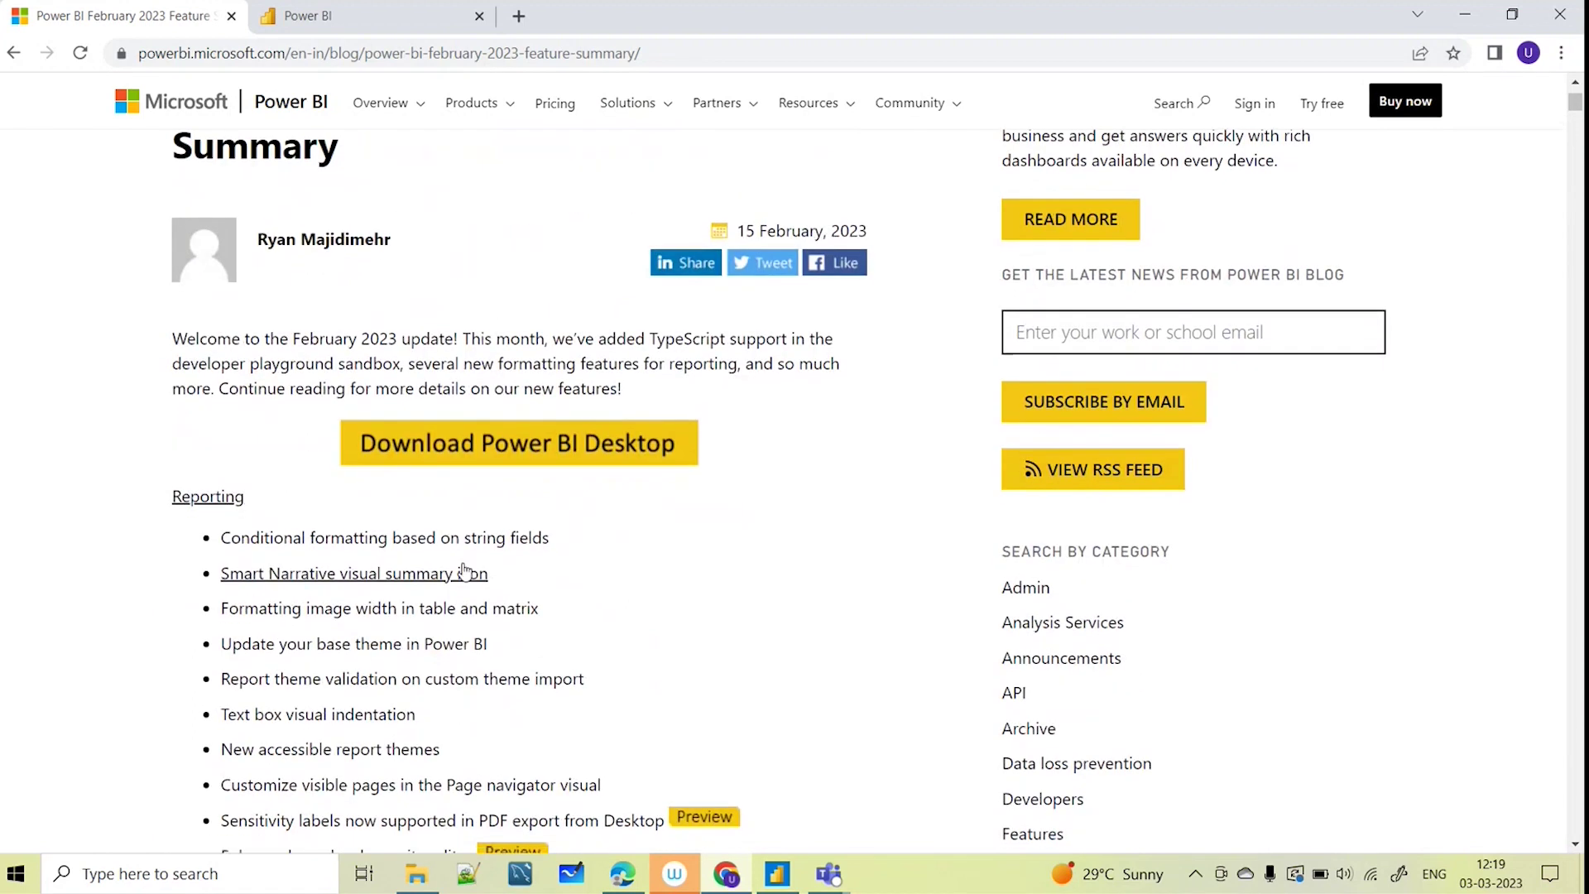
scroll(553, 589, down, 11)
scroll(395, 645, down, 10)
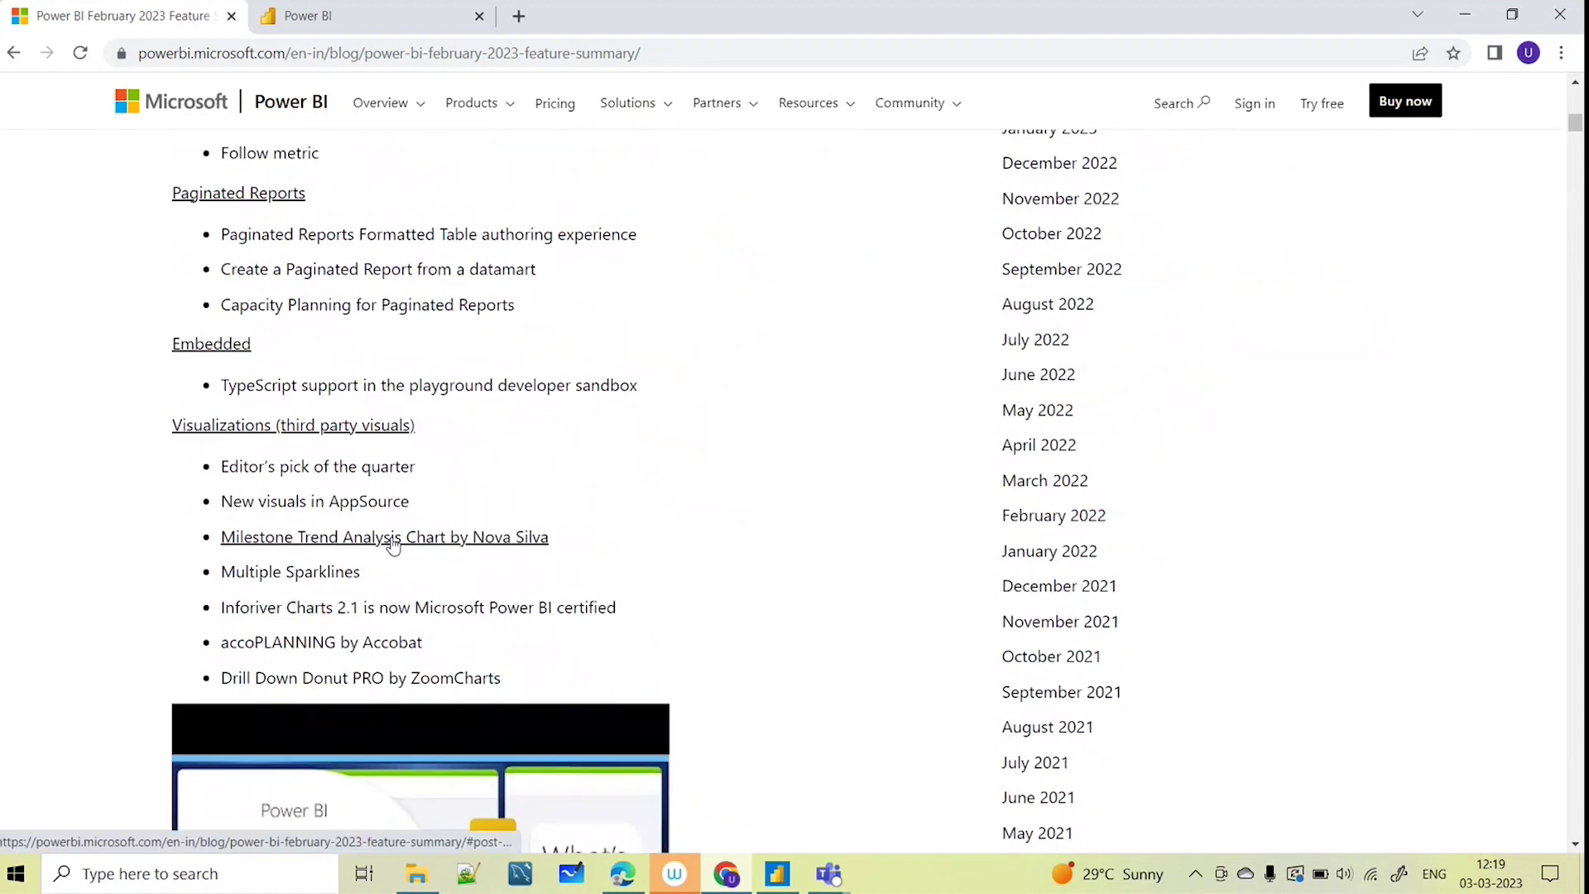
Read the conditional formatting on string fields section and its red Audio chart example
scroll(754, 646, down, 3)
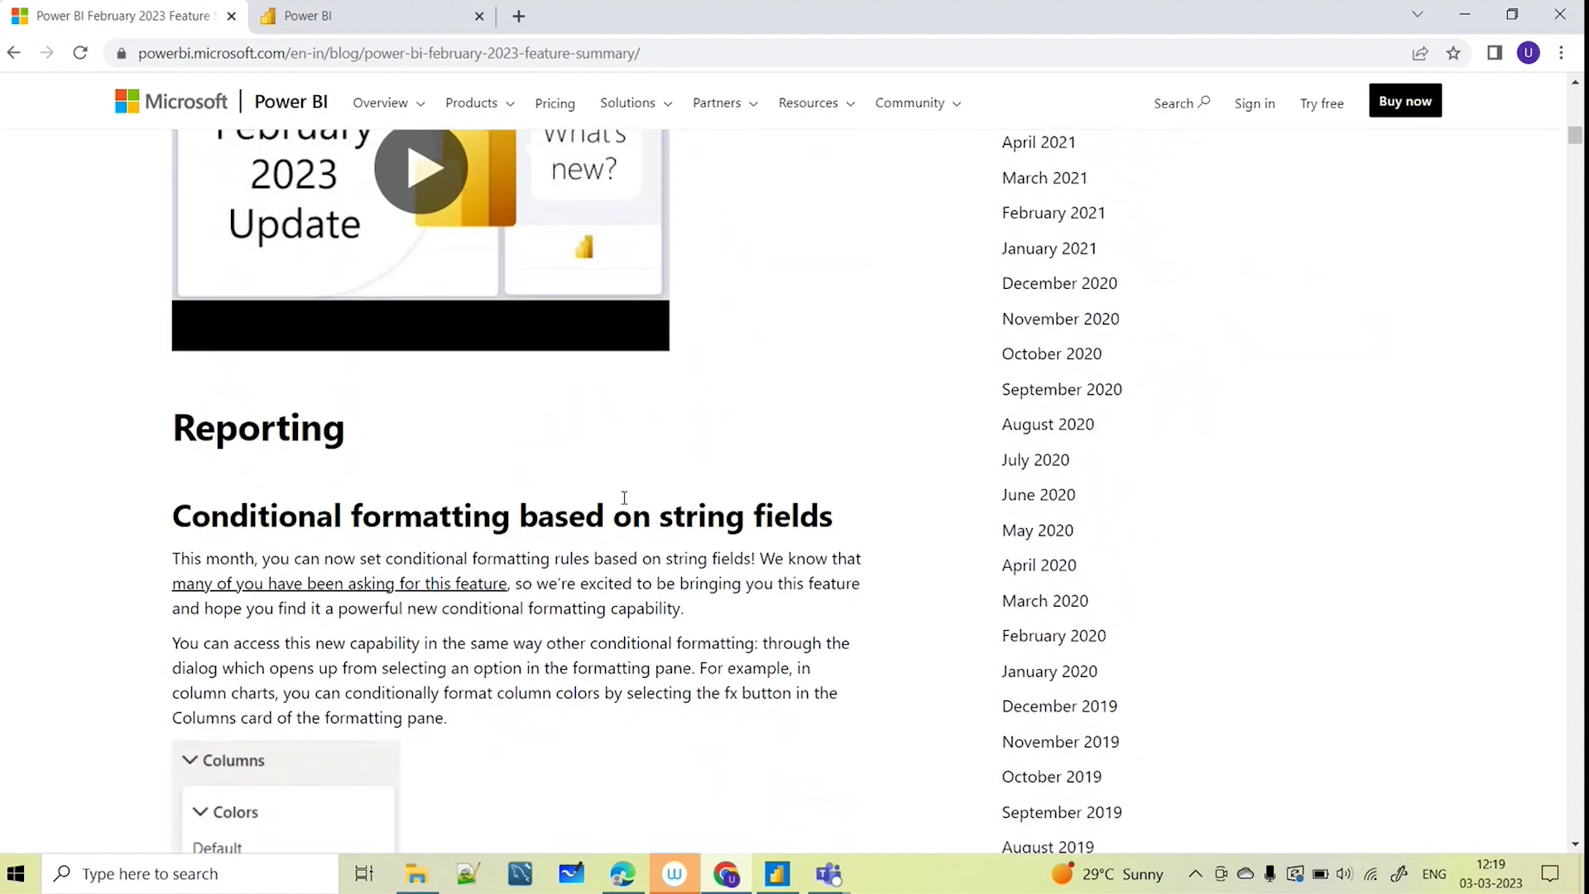
scroll(369, 497, down, 1)
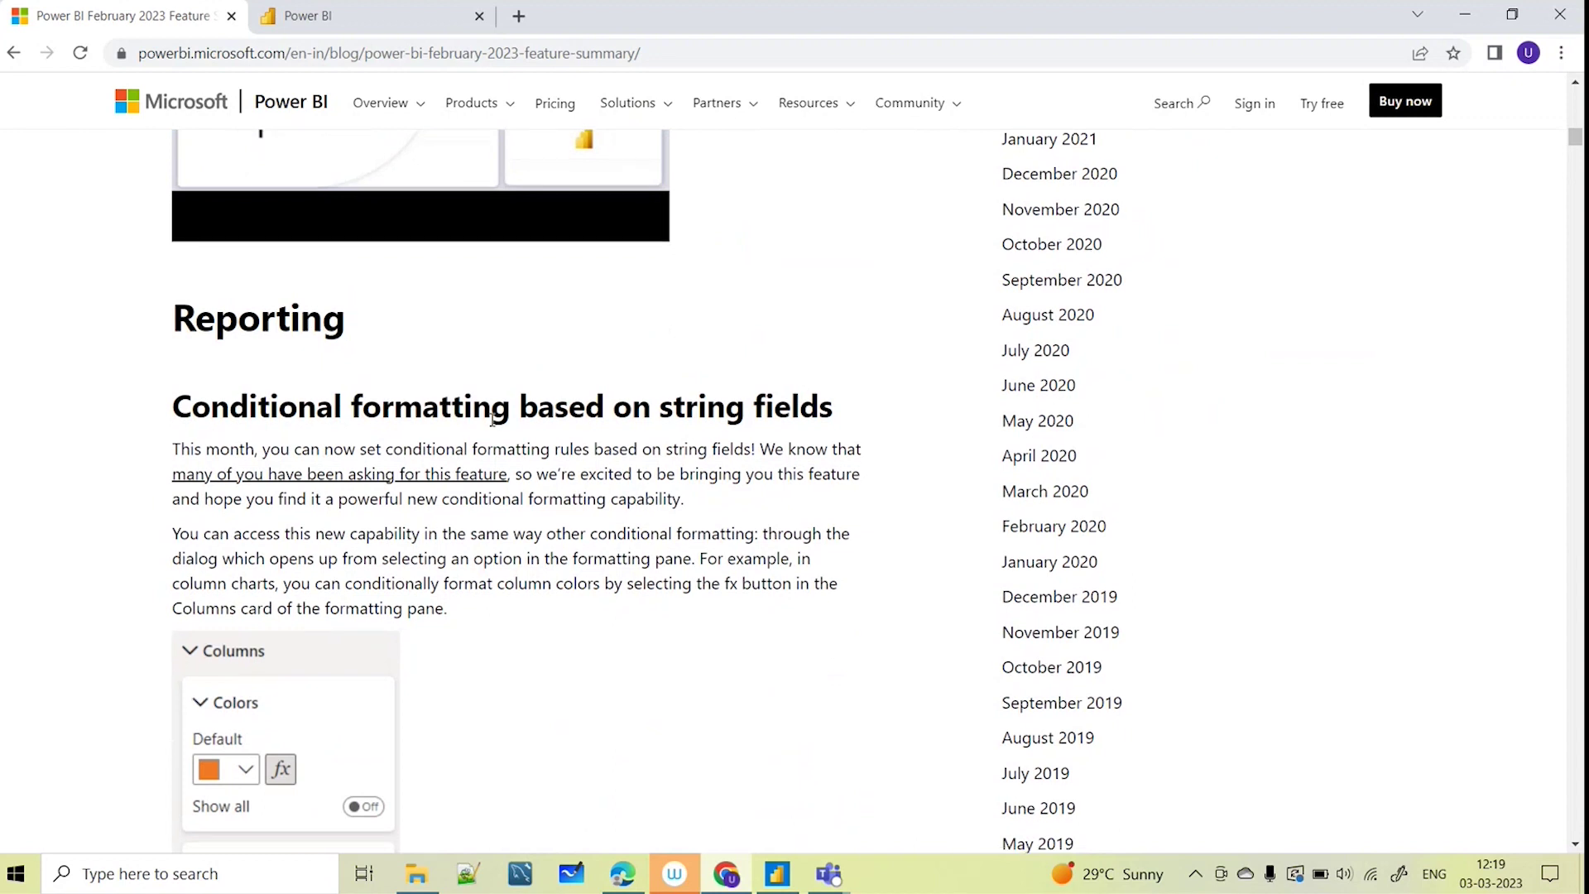
scroll(488, 397, down, 1)
drag(840, 311, 522, 296)
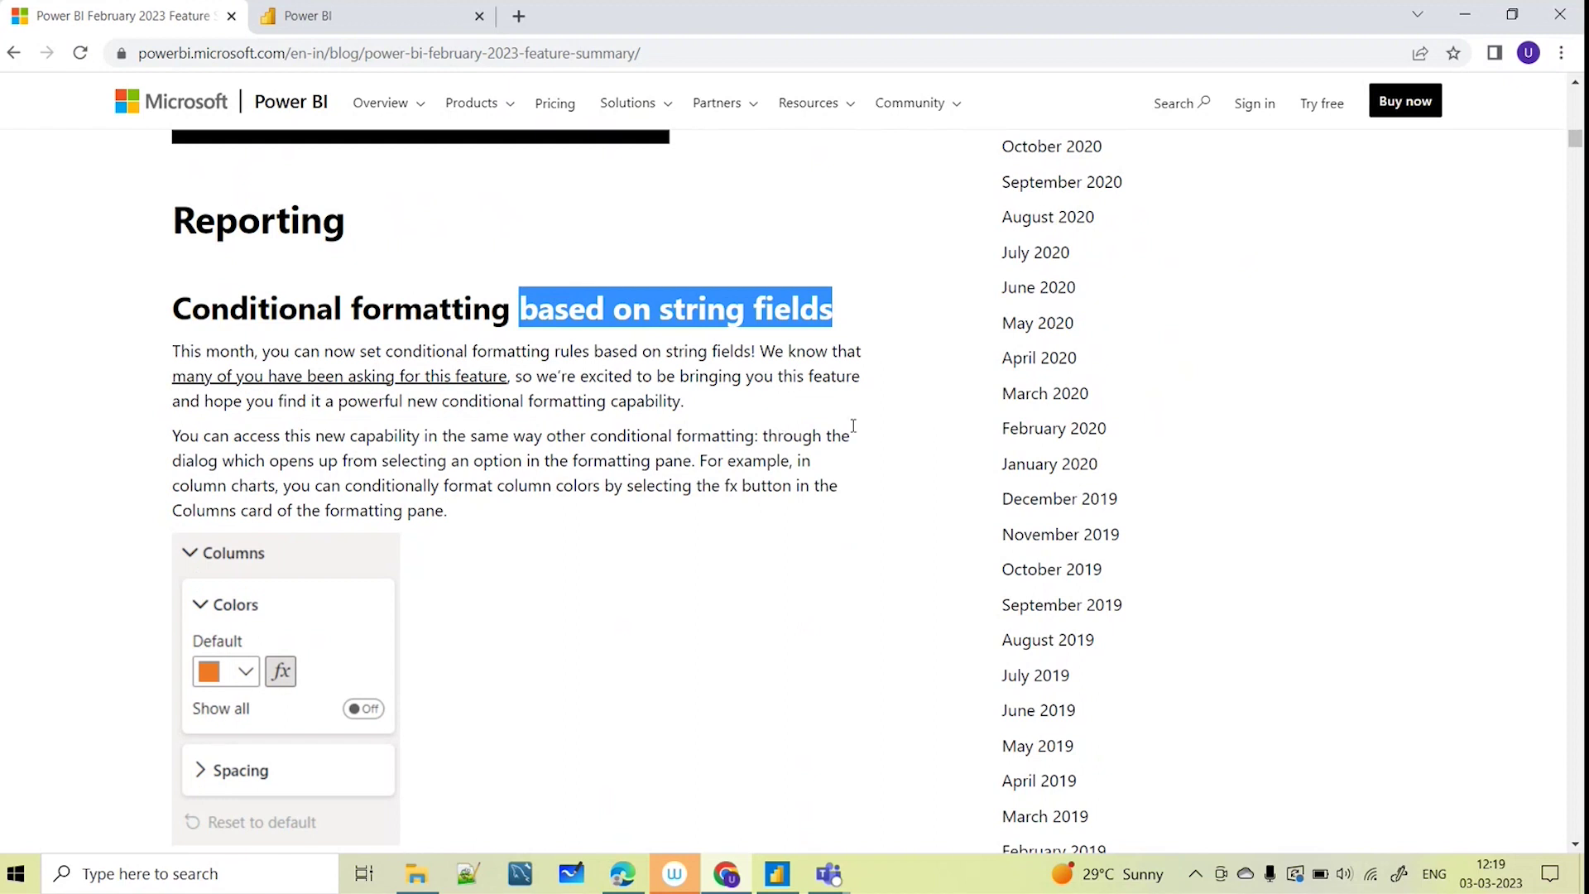
scroll(684, 564, down, 1)
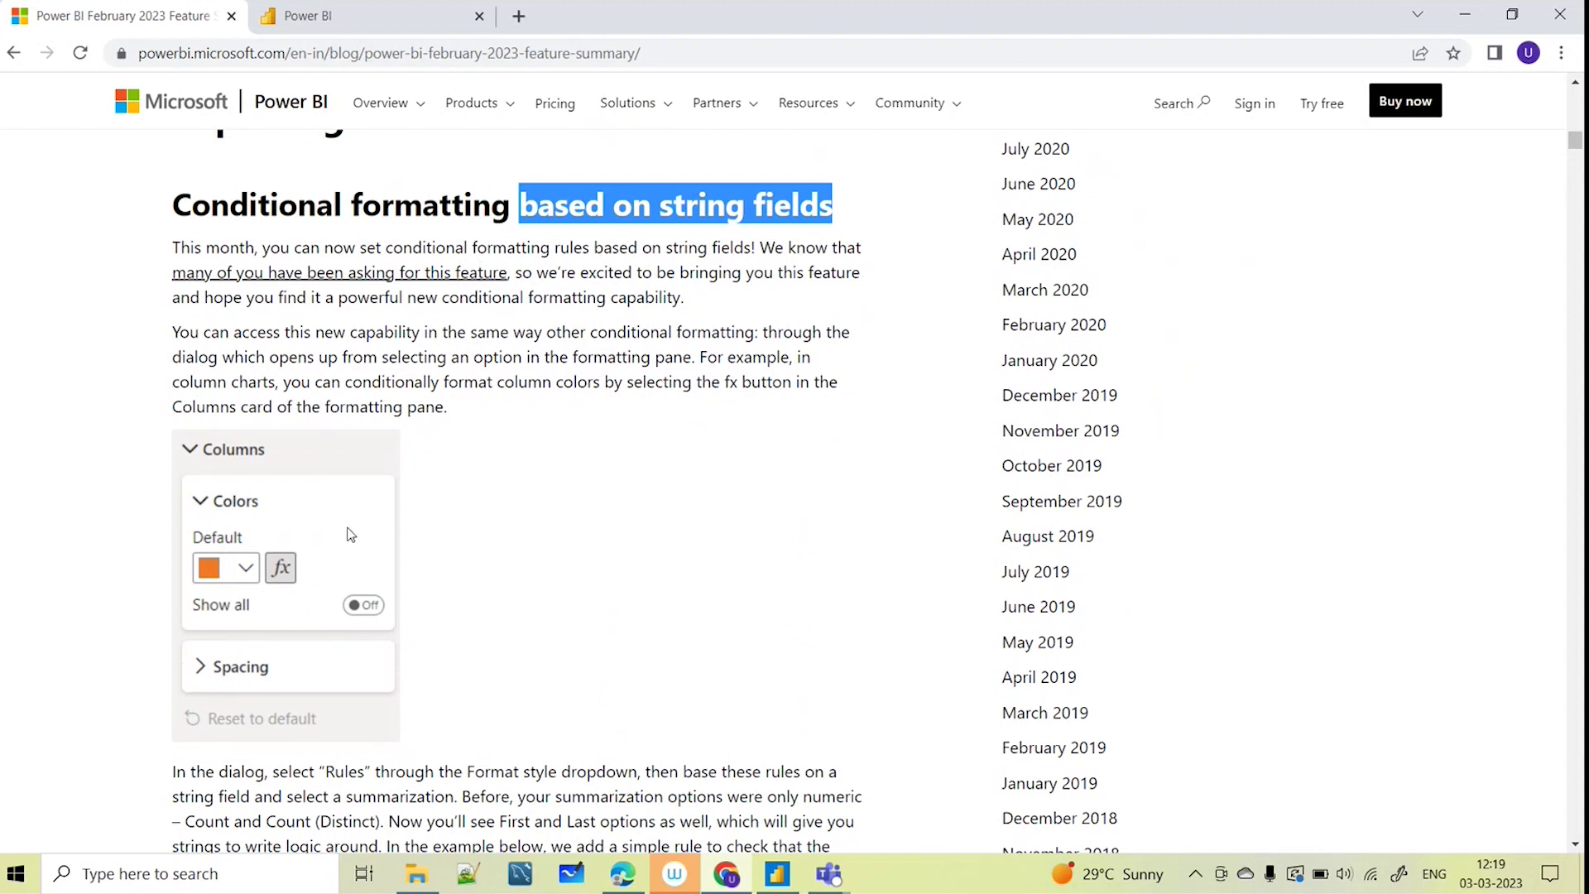
scroll(692, 457, down, 2)
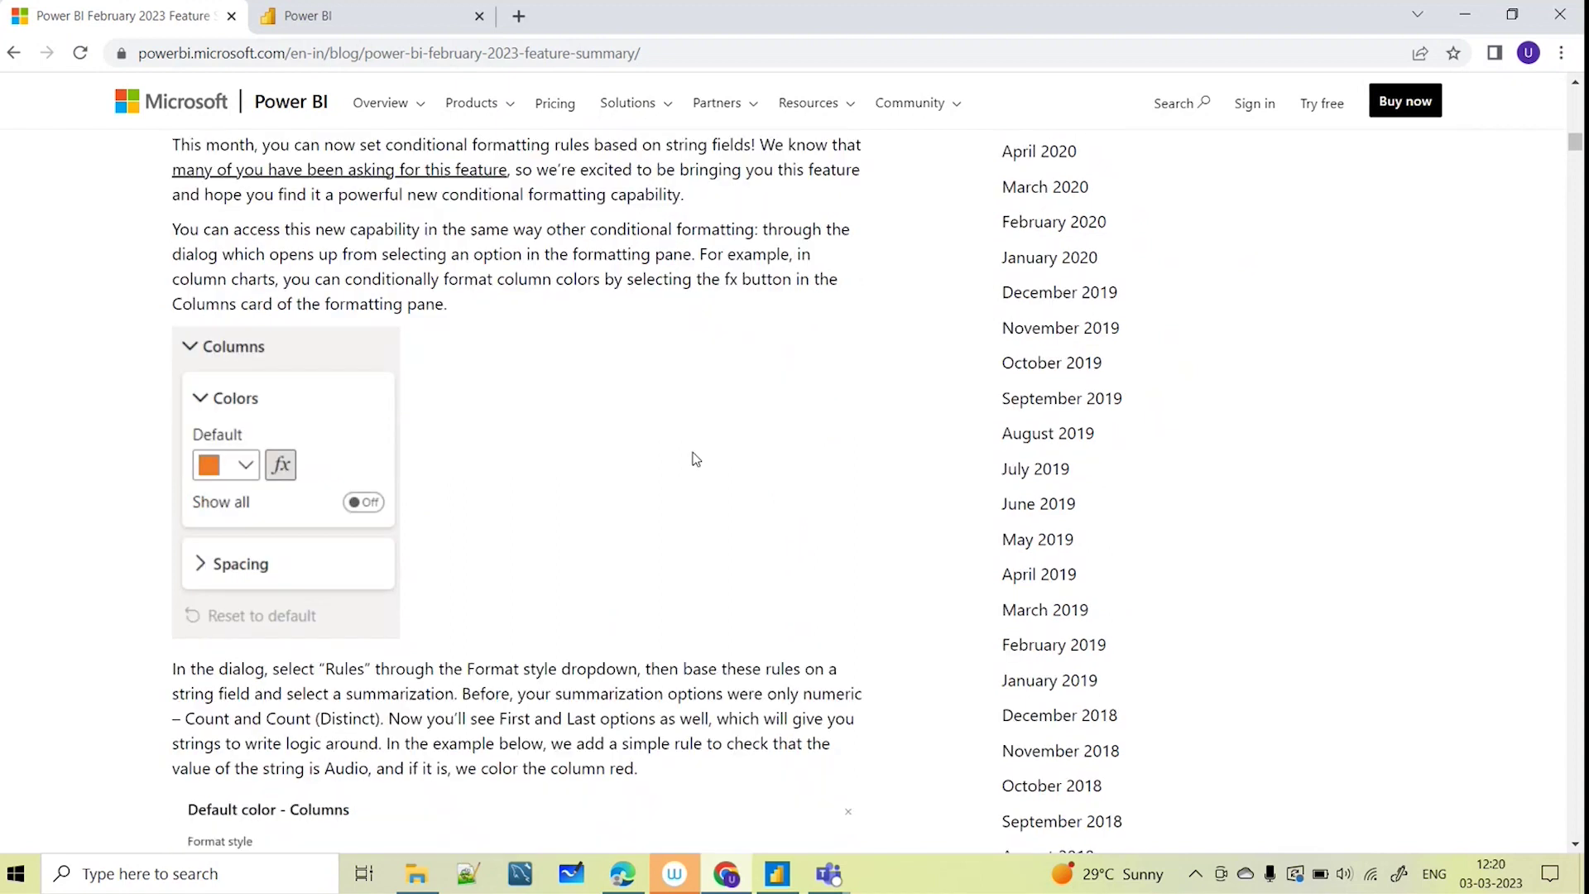
scroll(444, 490, up, 2)
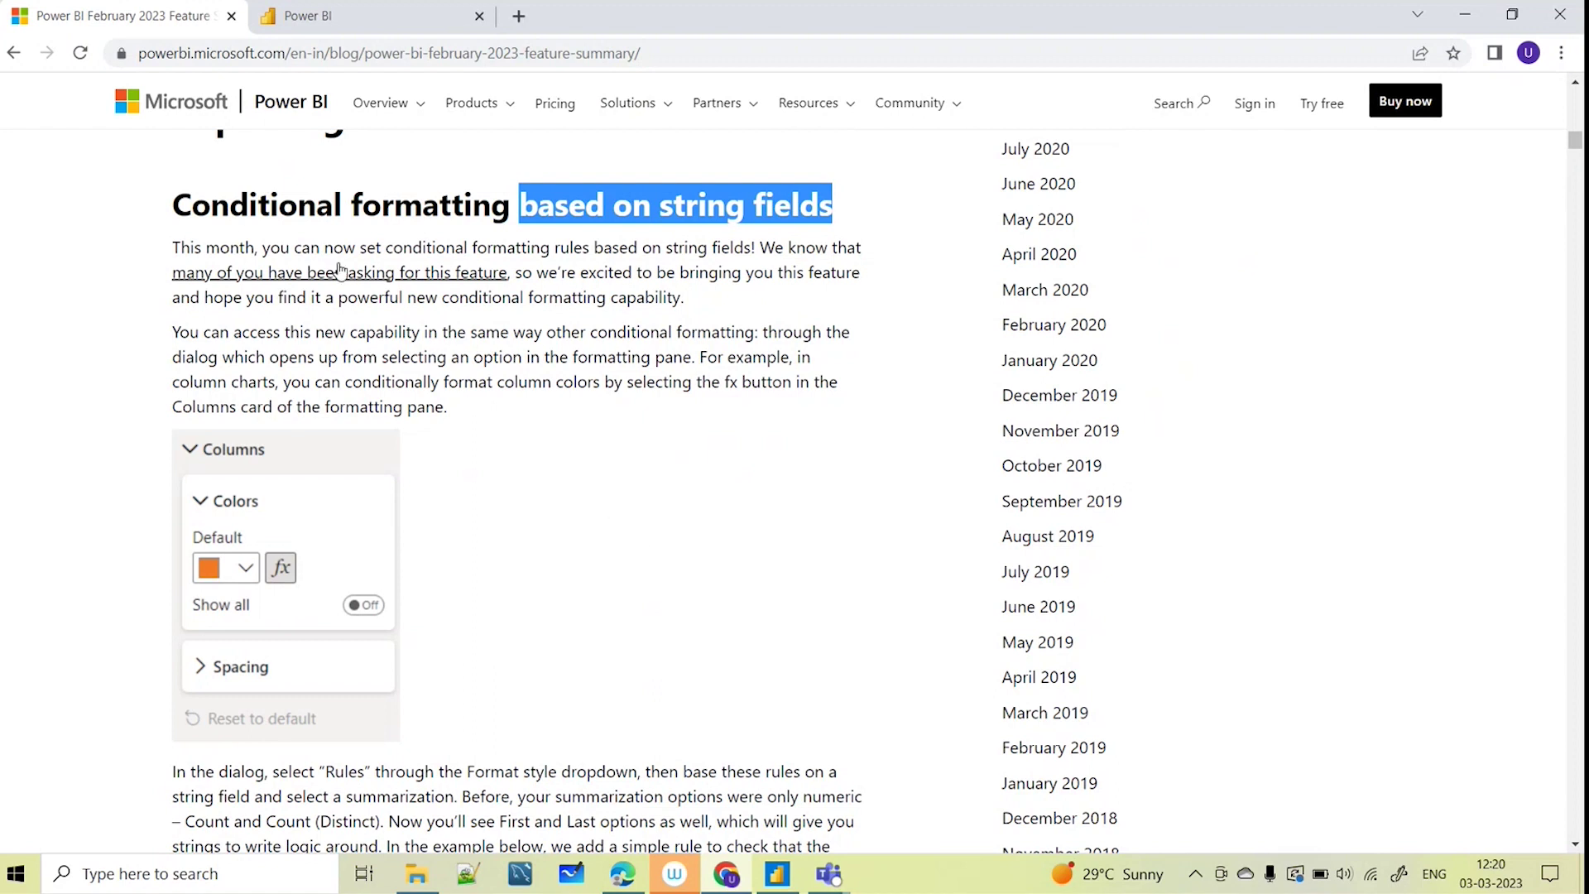
scroll(571, 579, down, 3)
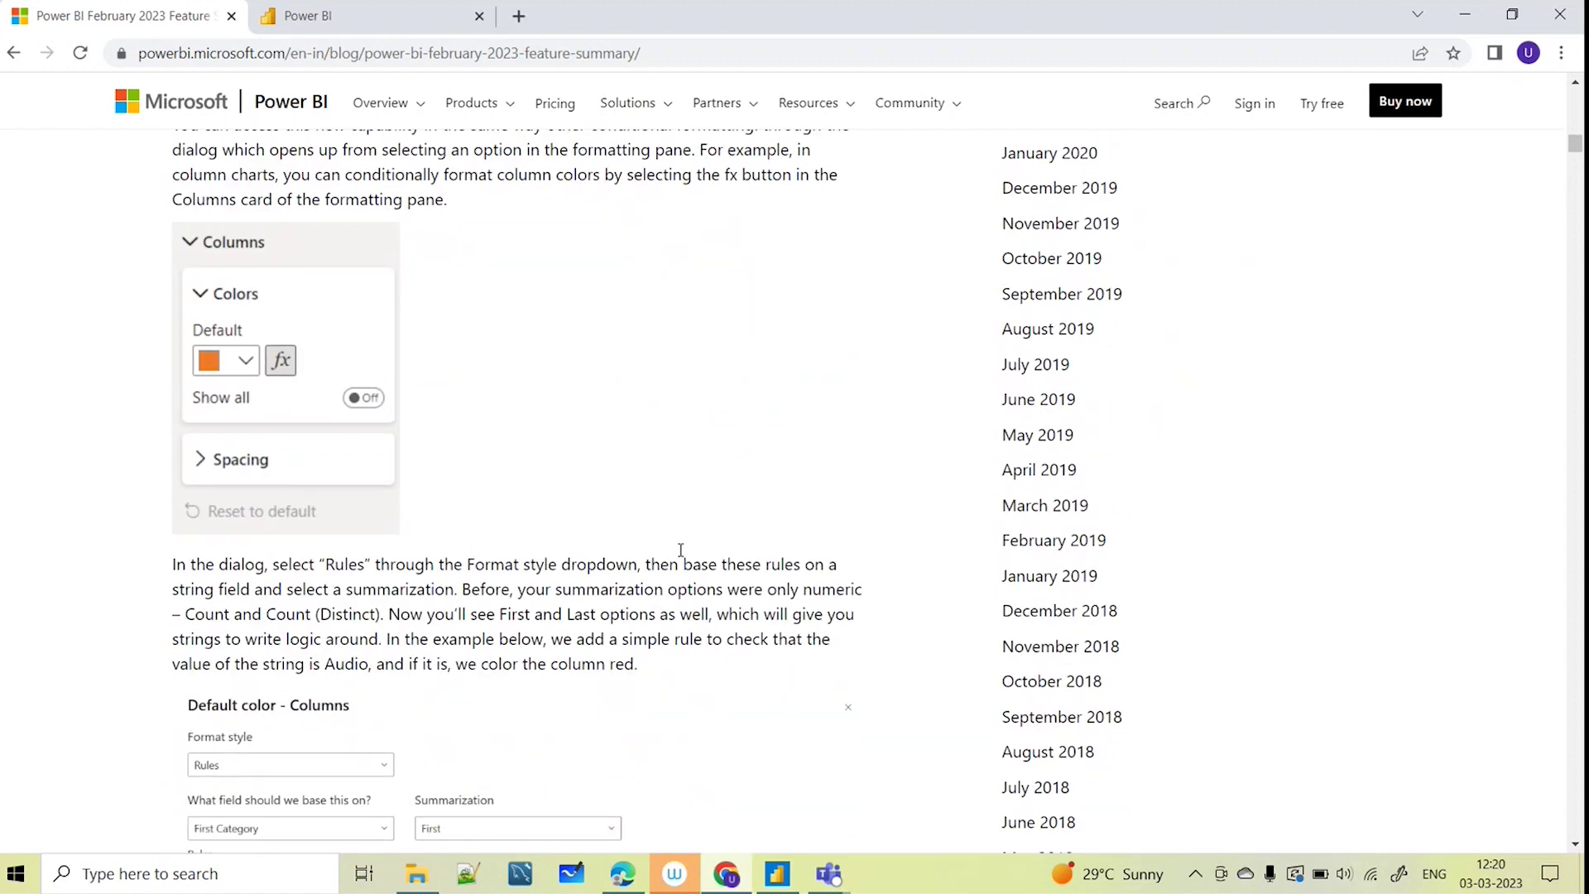
scroll(534, 544, up, 1)
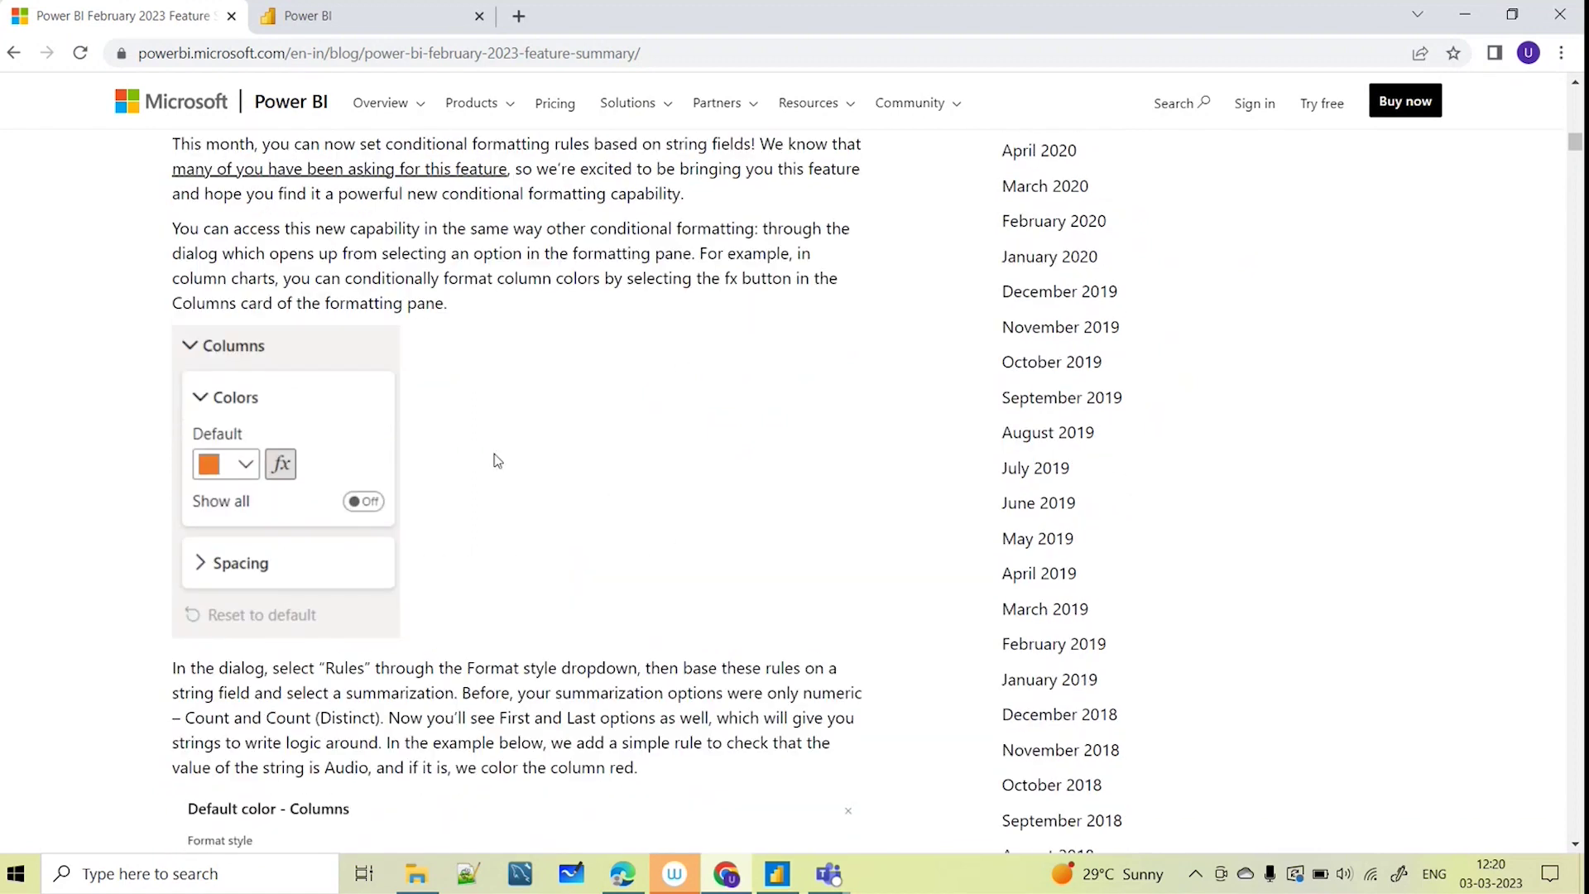
scroll(496, 458, up, 2)
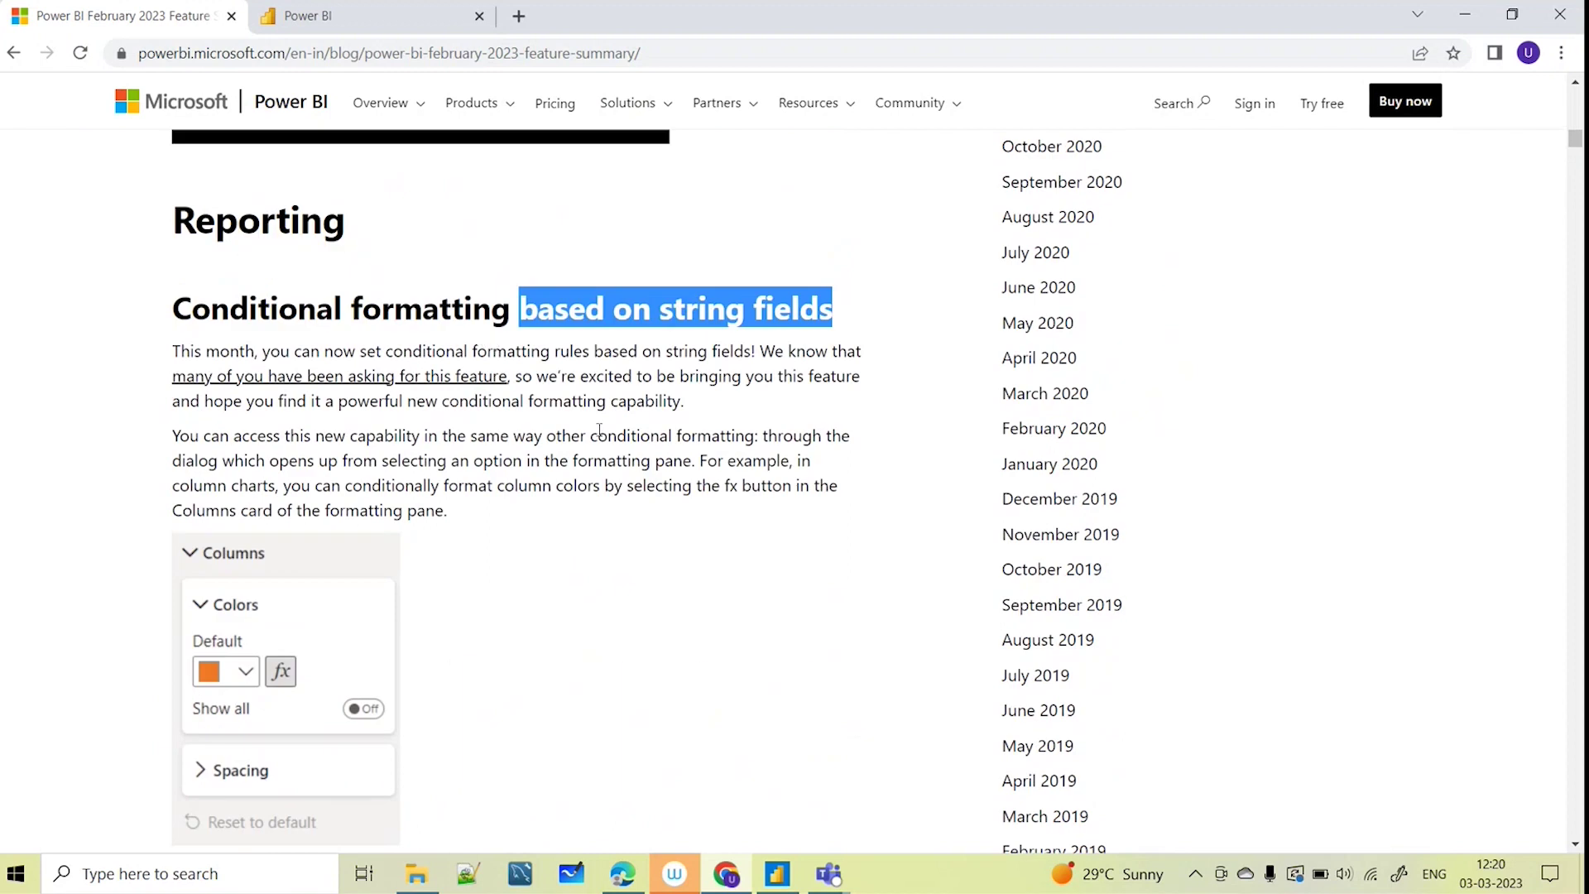
scroll(644, 553, down, 1)
Highlight the section heading and read on toward the Smart Narrative visual summary icon
click(832, 214)
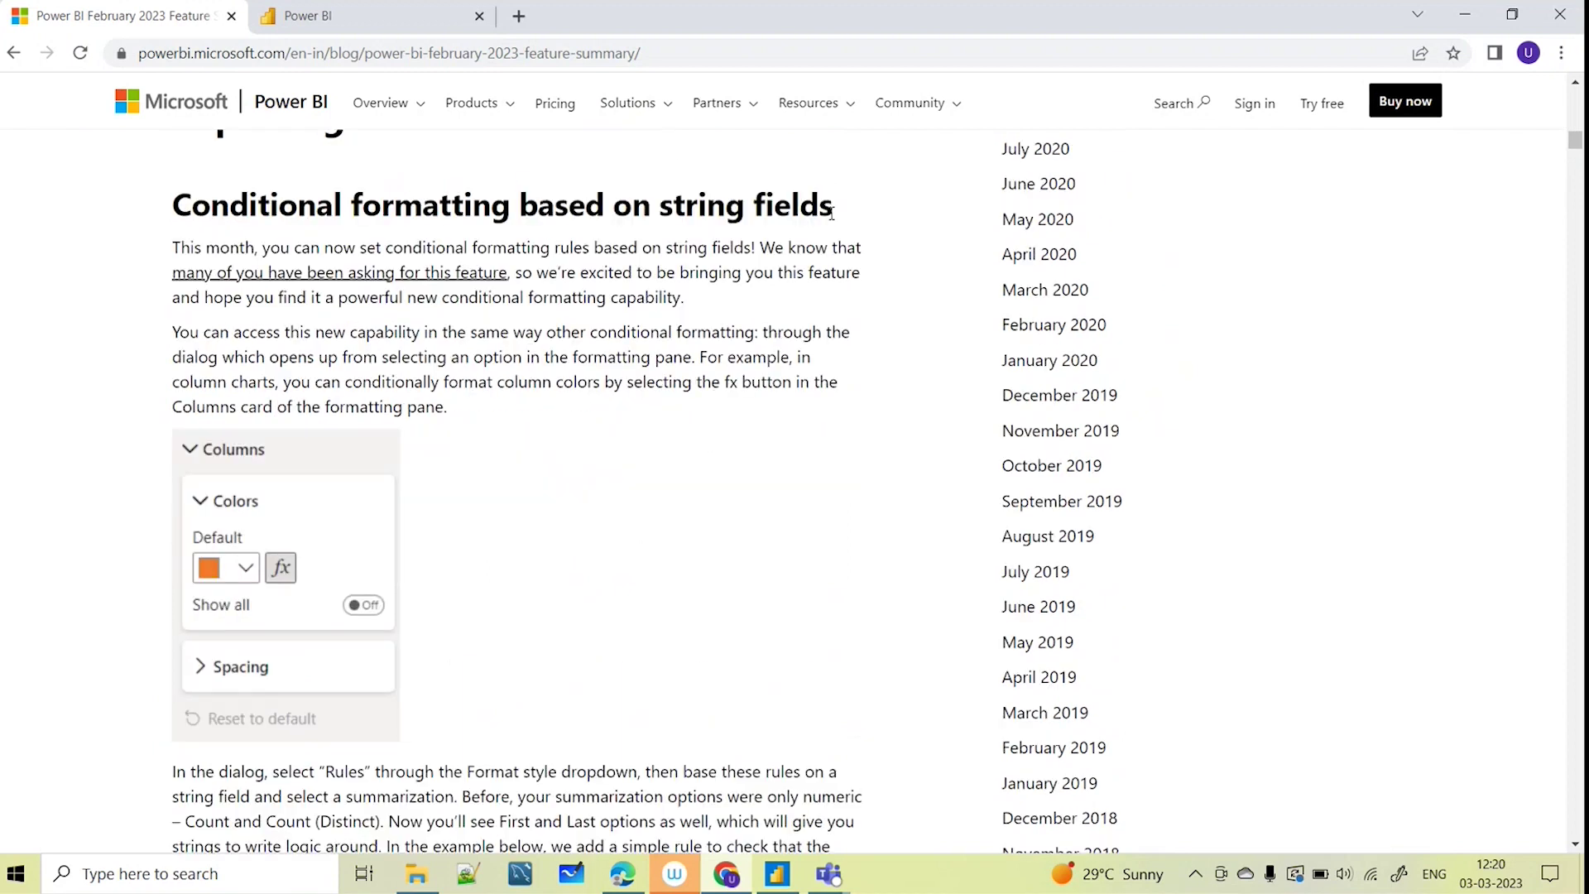
drag(857, 214, 658, 213)
scroll(570, 571, down, 6)
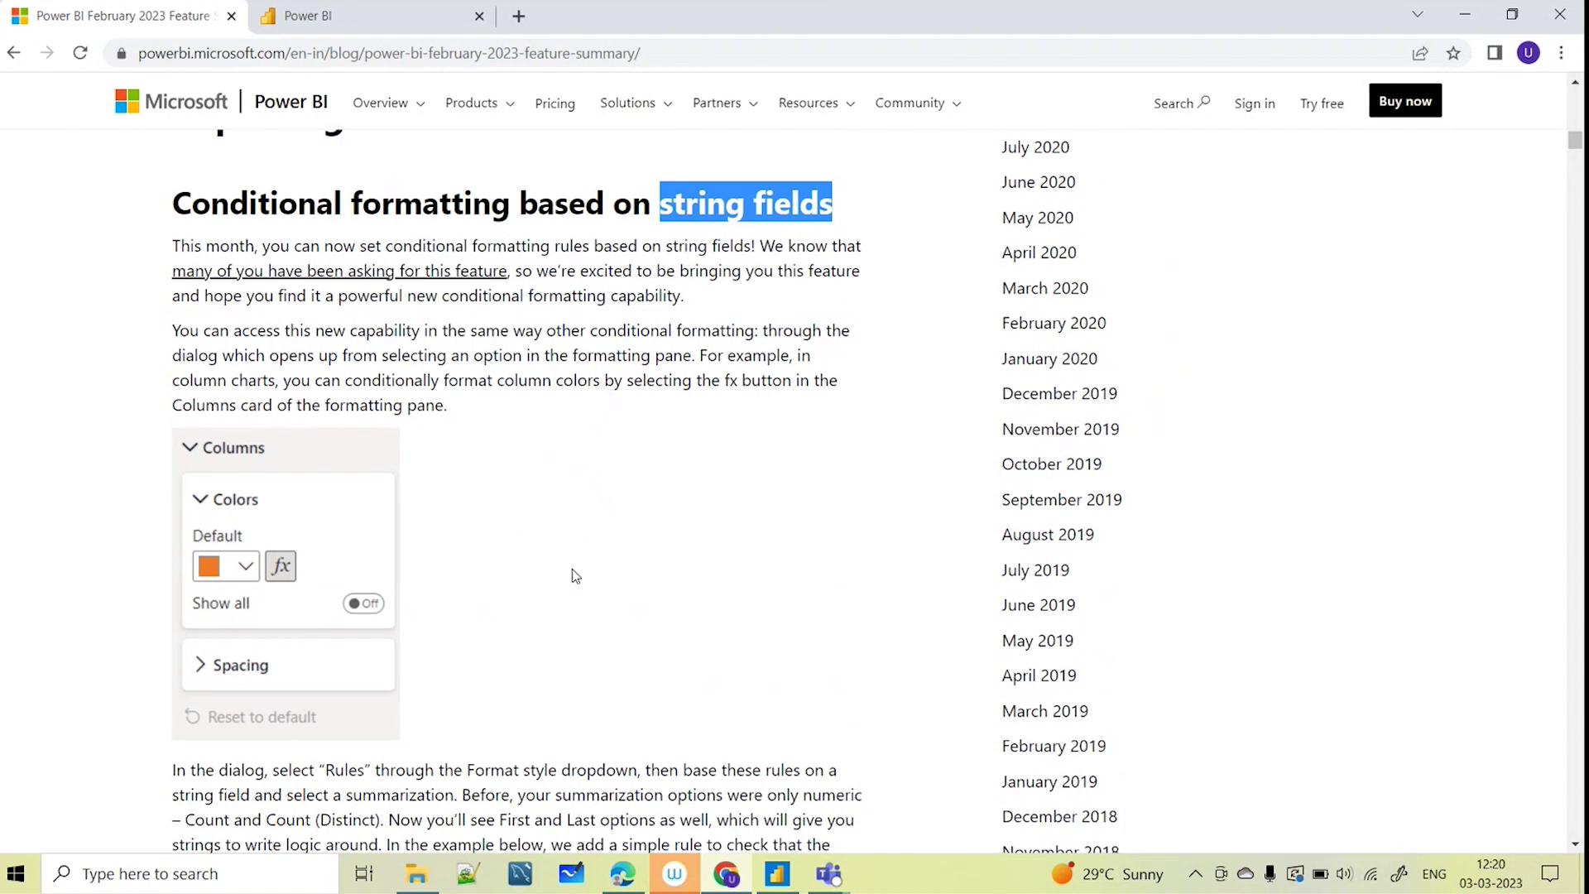
scroll(493, 454, up, 3)
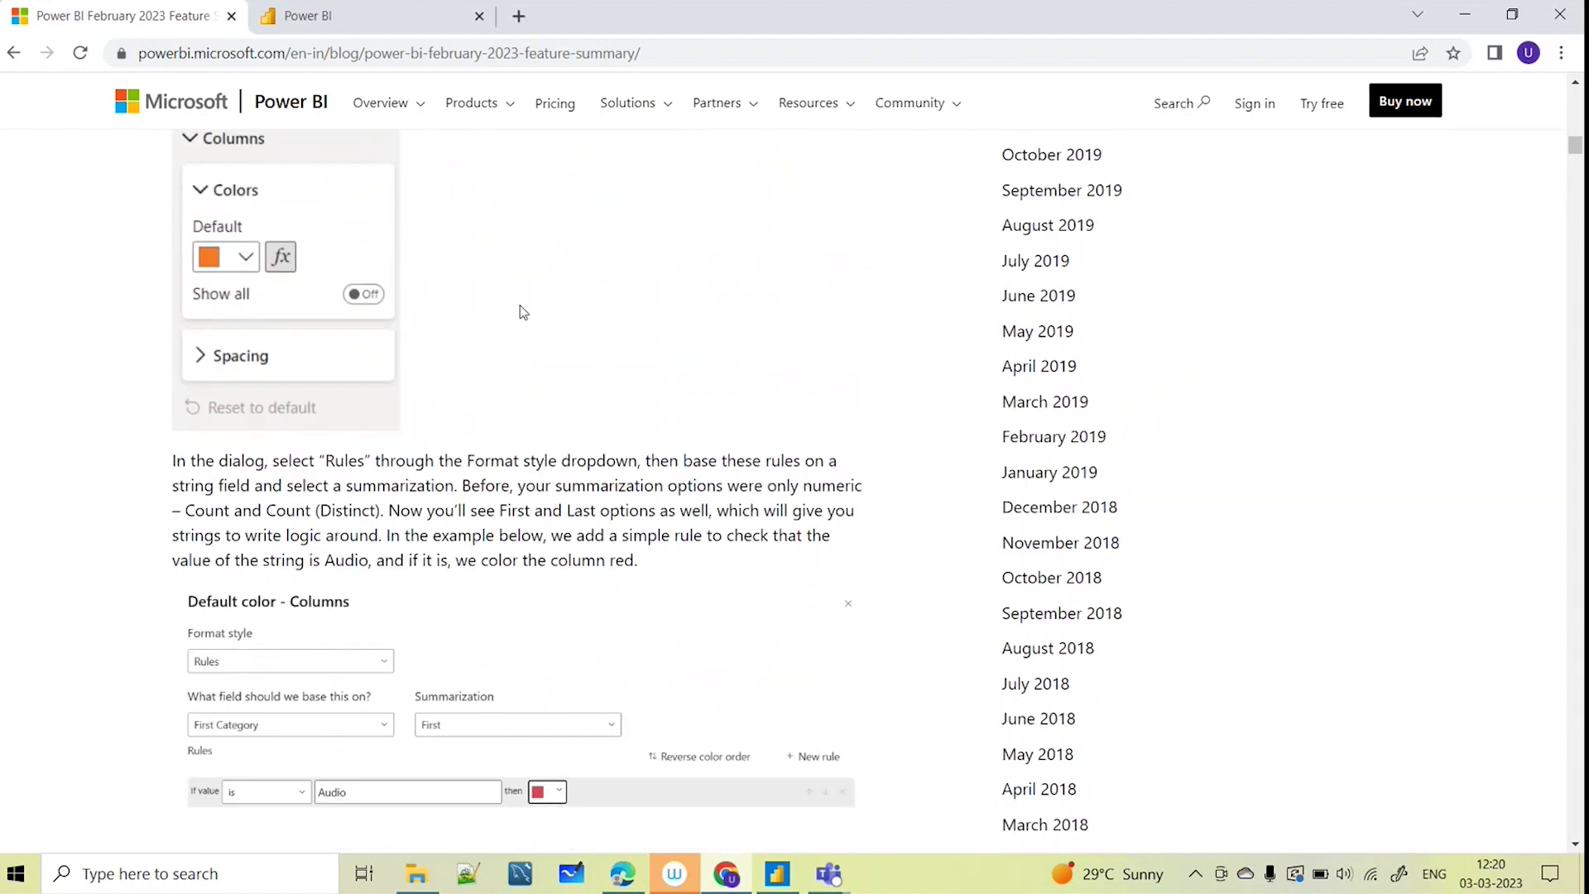
scroll(497, 274, up, 3)
scroll(556, 440, down, 8)
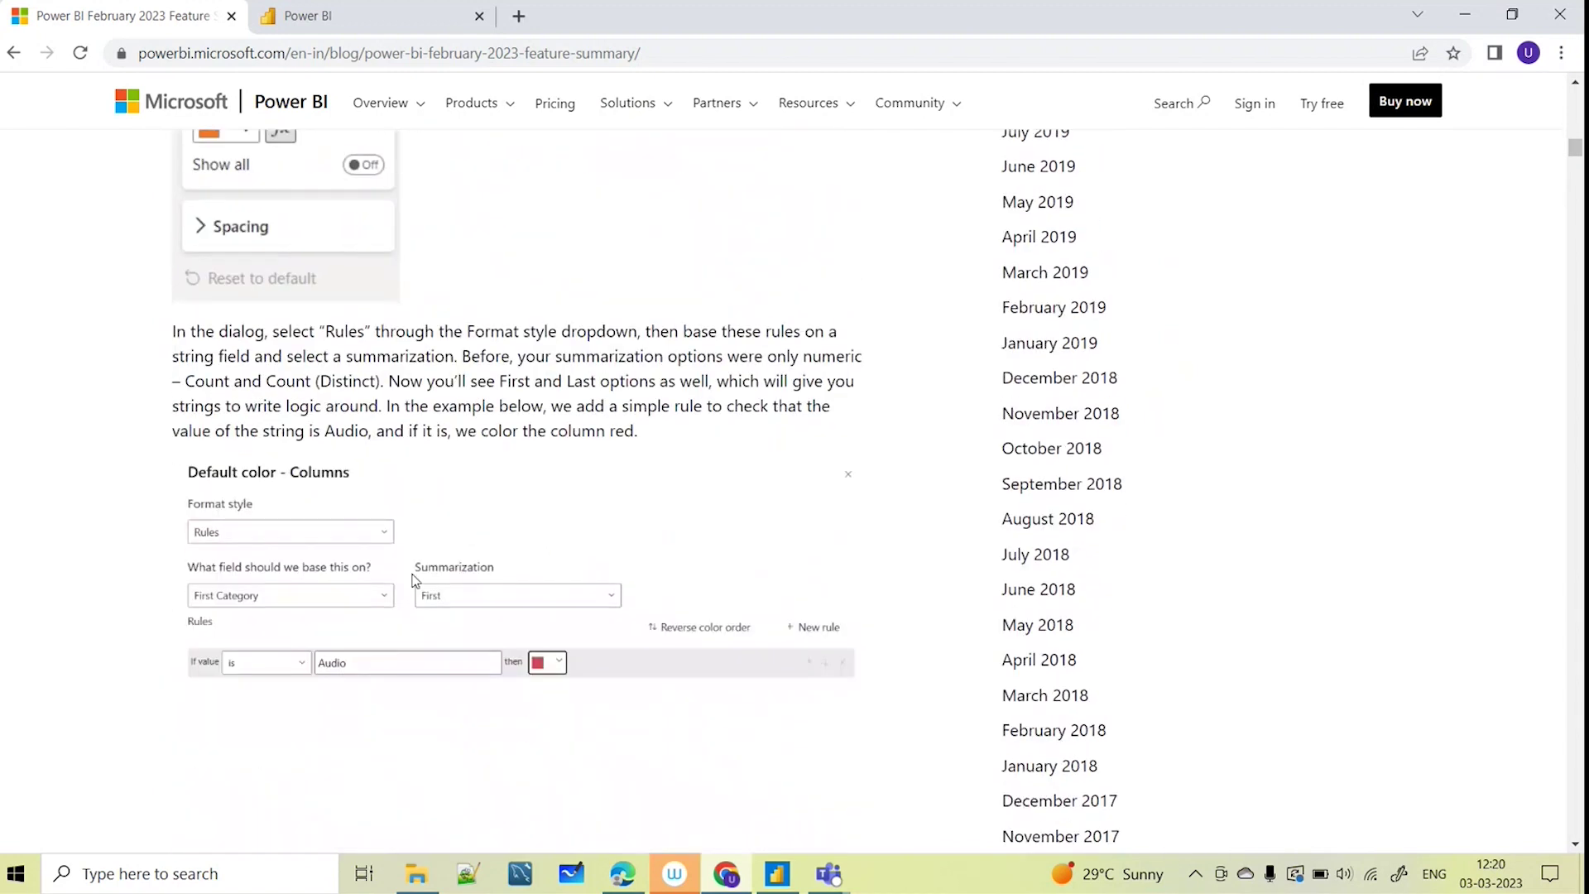
scroll(466, 571, down, 3)
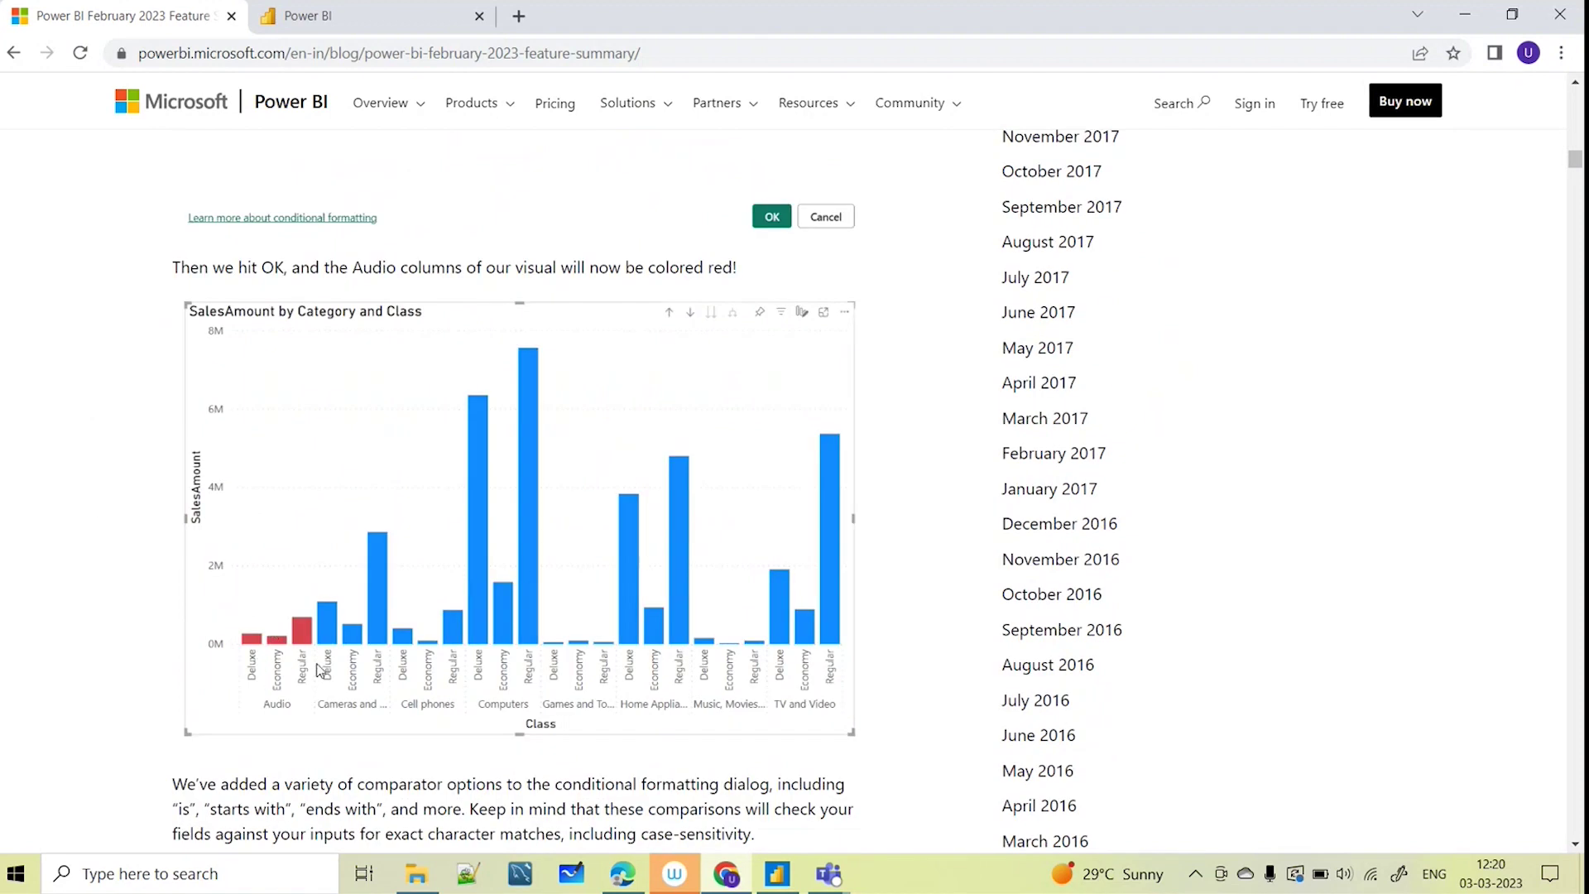
scroll(681, 707, down, 2)
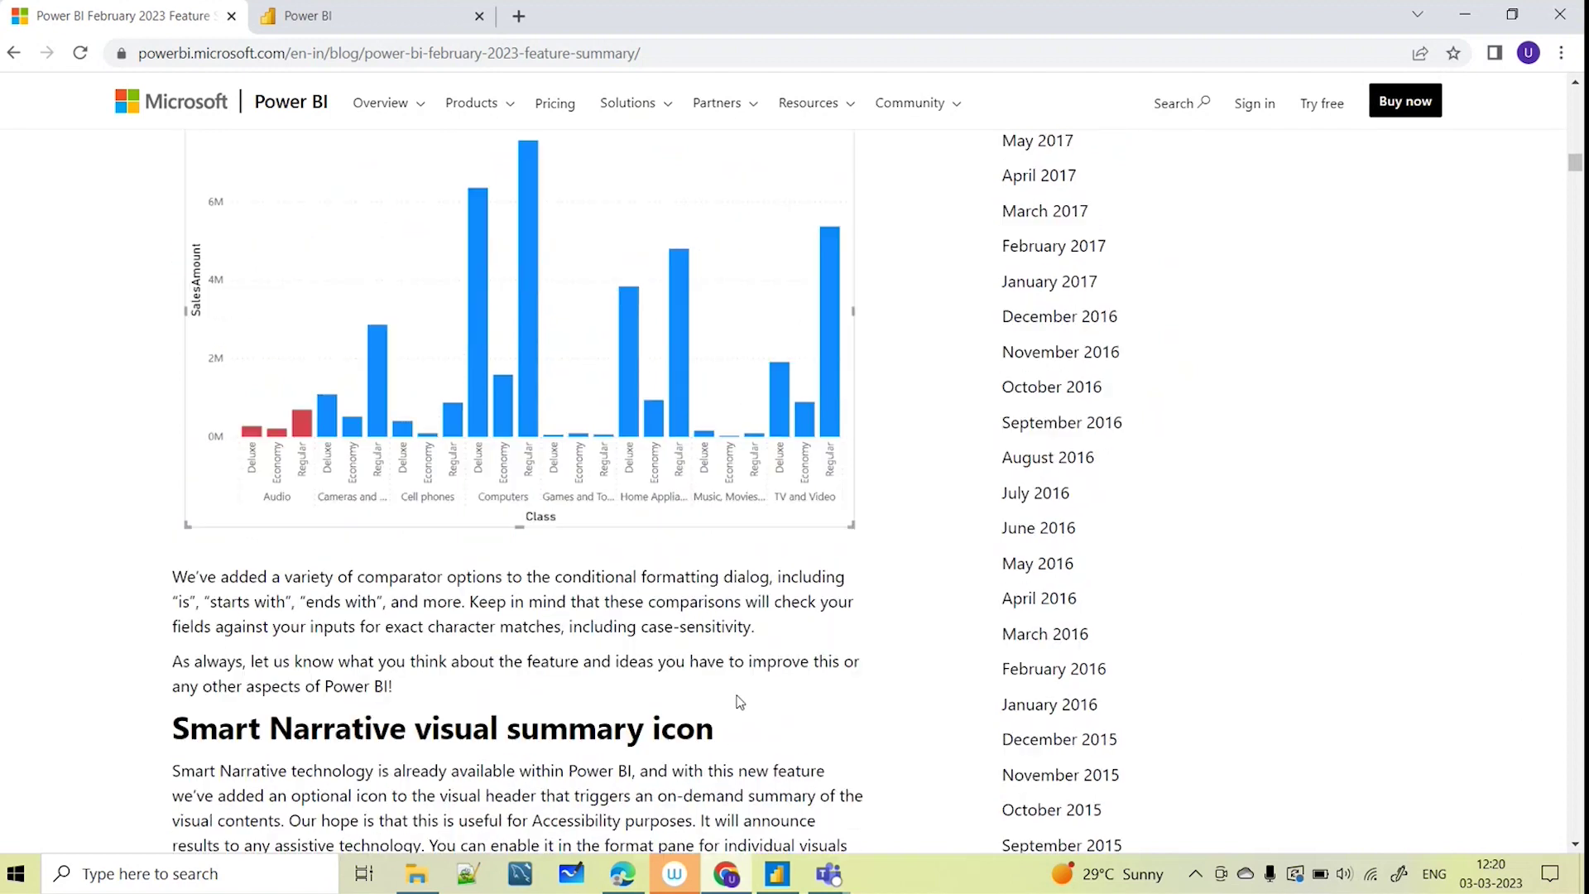
click(776, 874)
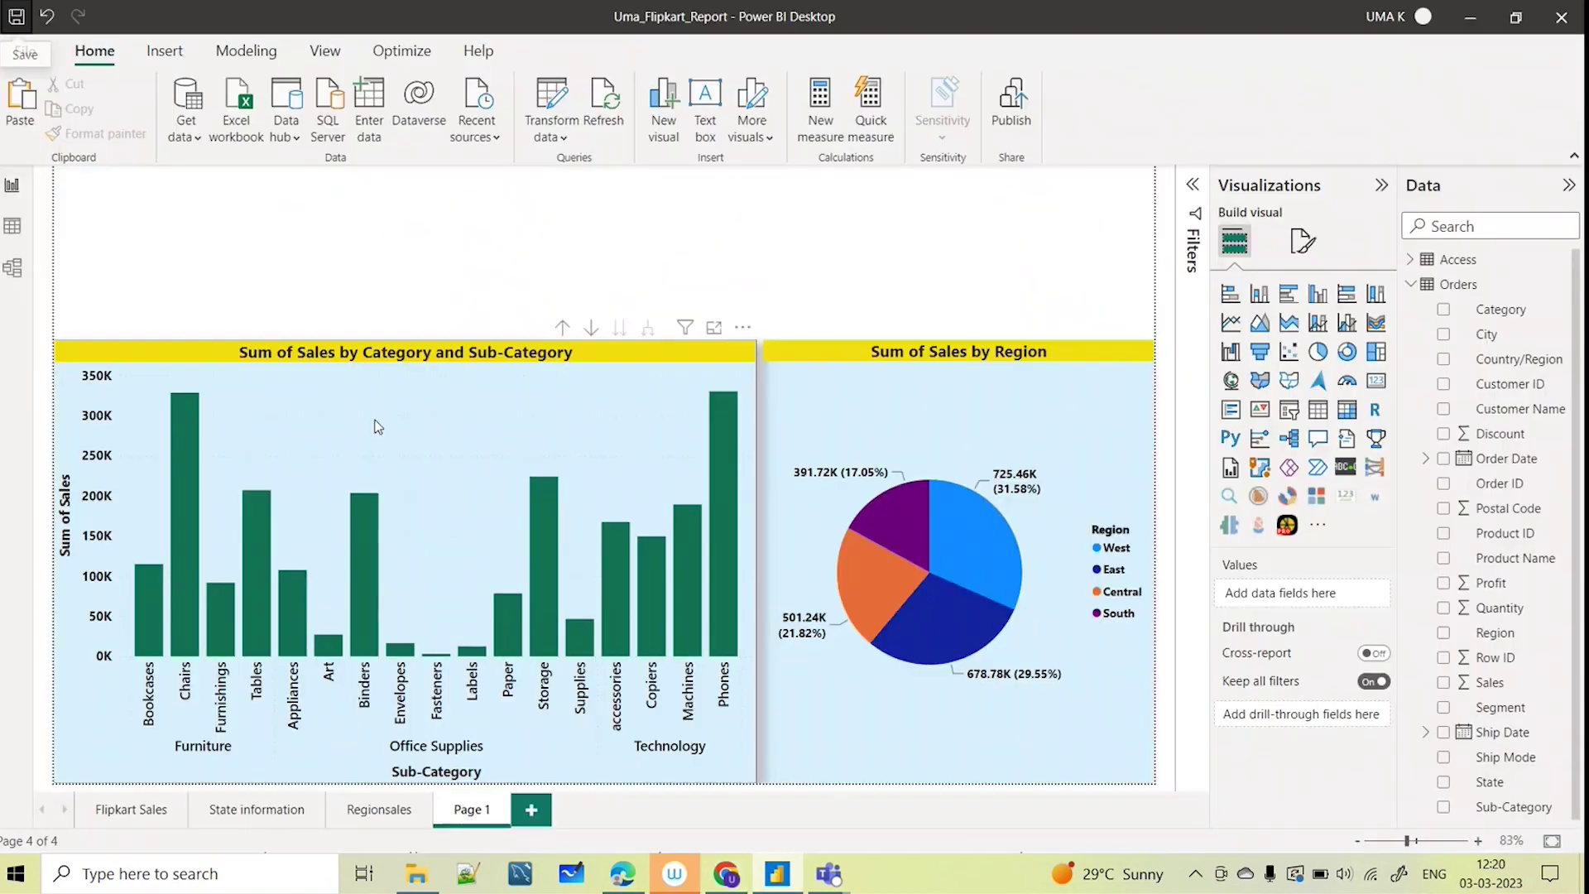
click(280, 355)
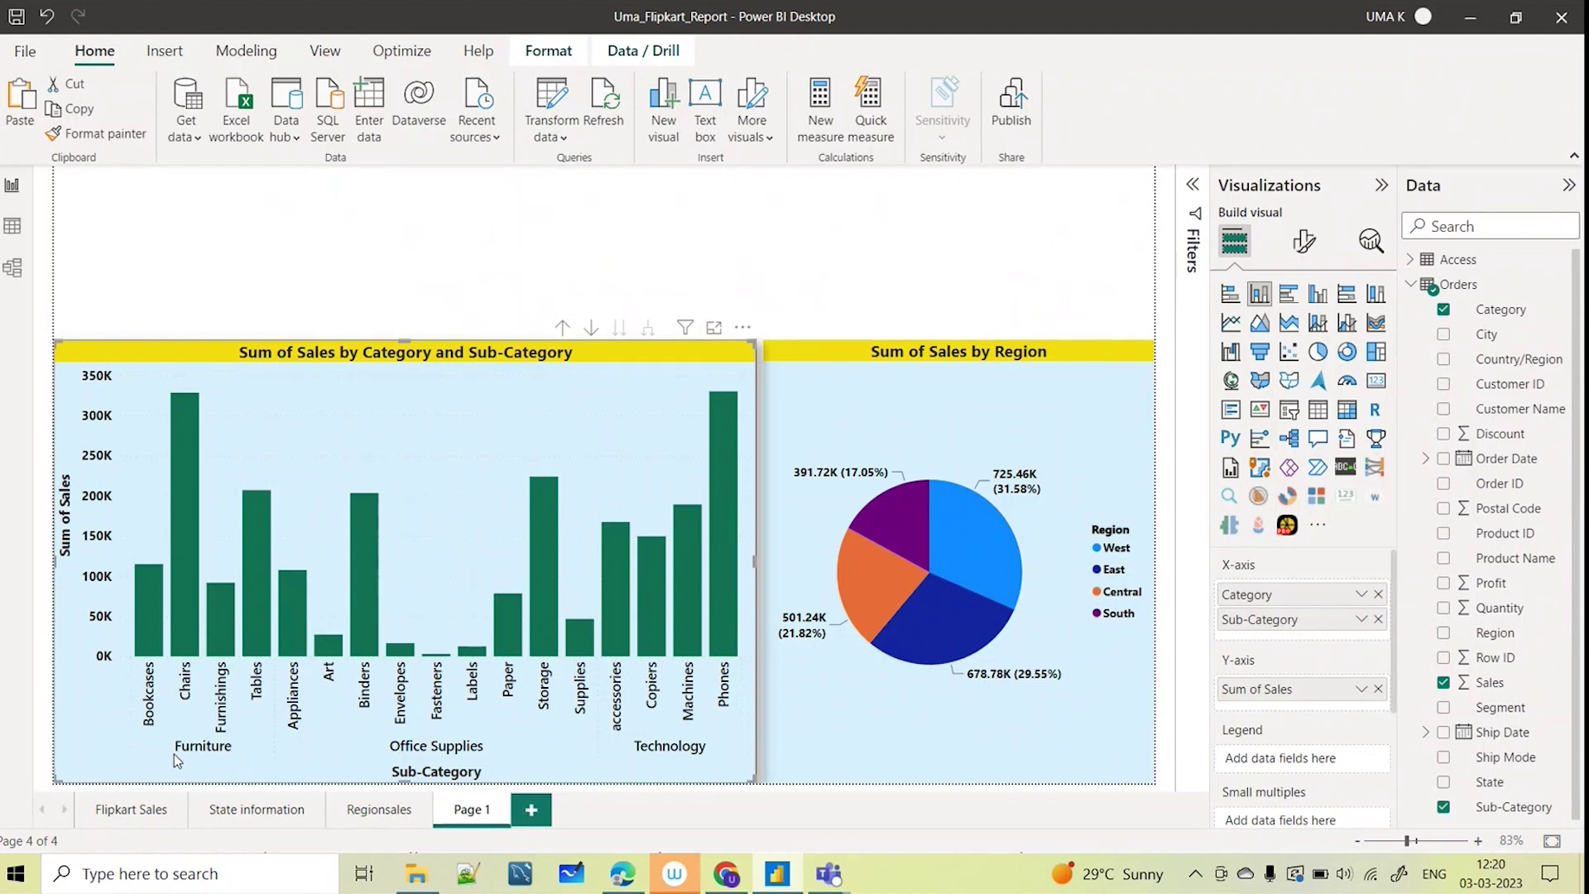
click(562, 329)
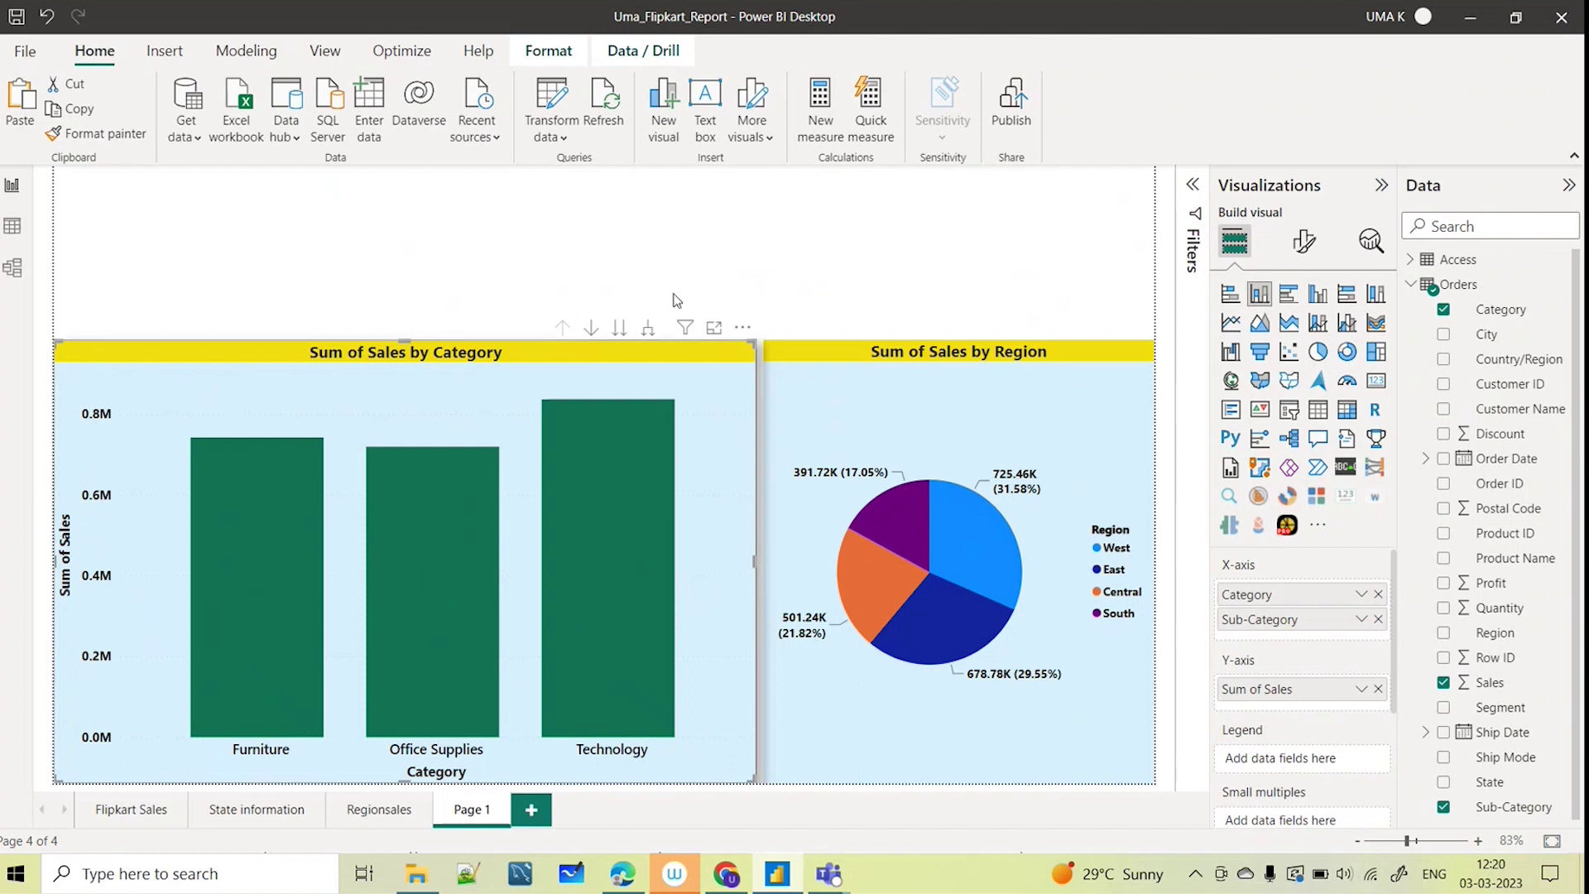
click(651, 331)
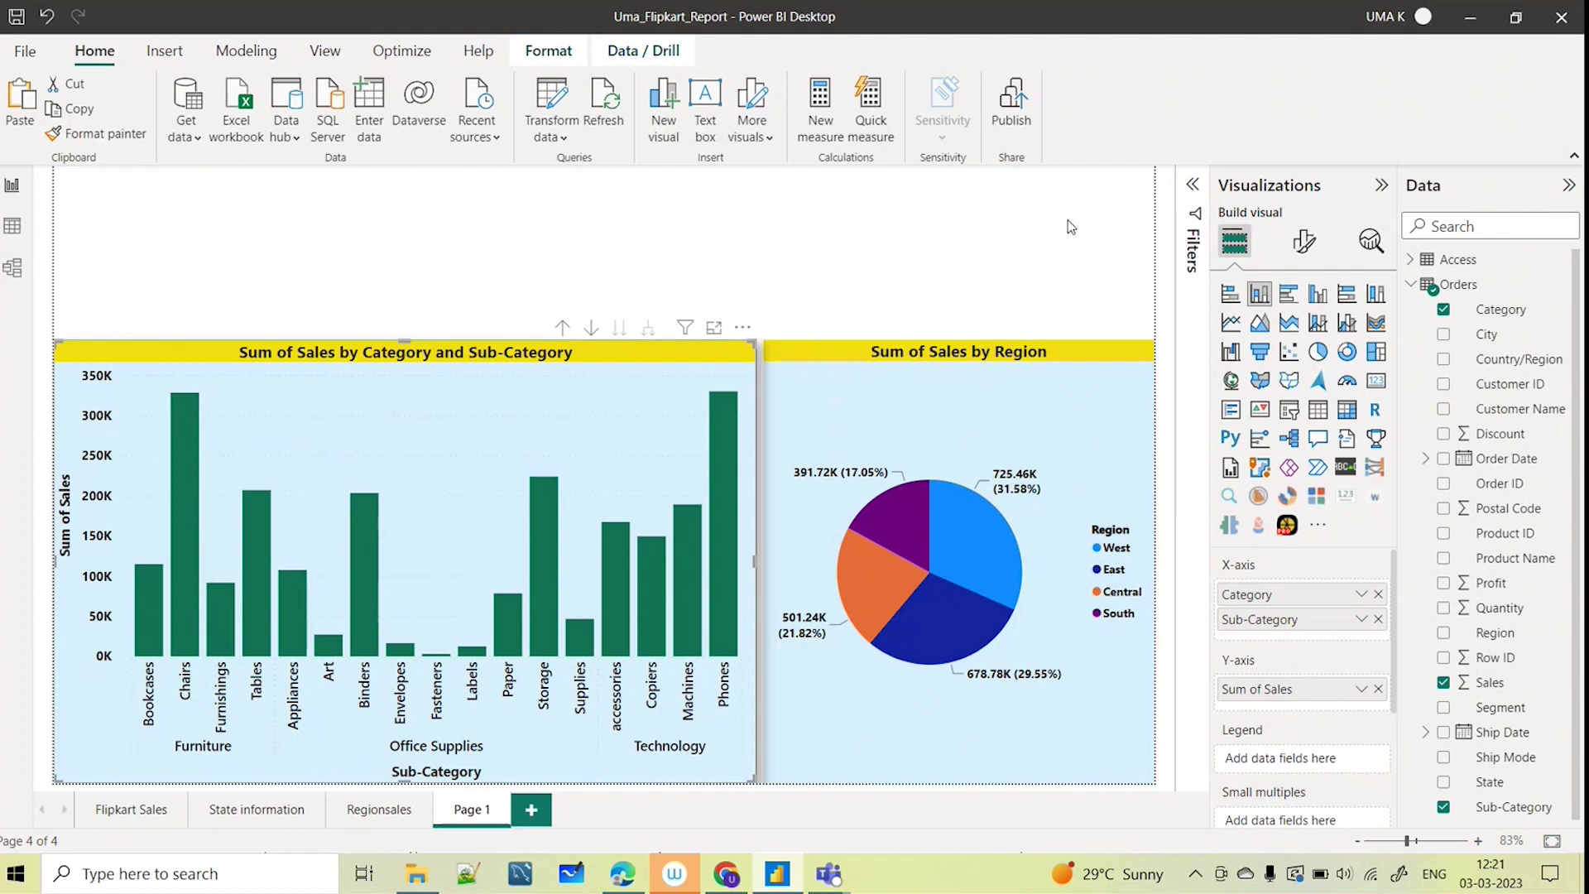
Open conditional formatting (fx) for the bar chart's default column colour
click(1305, 248)
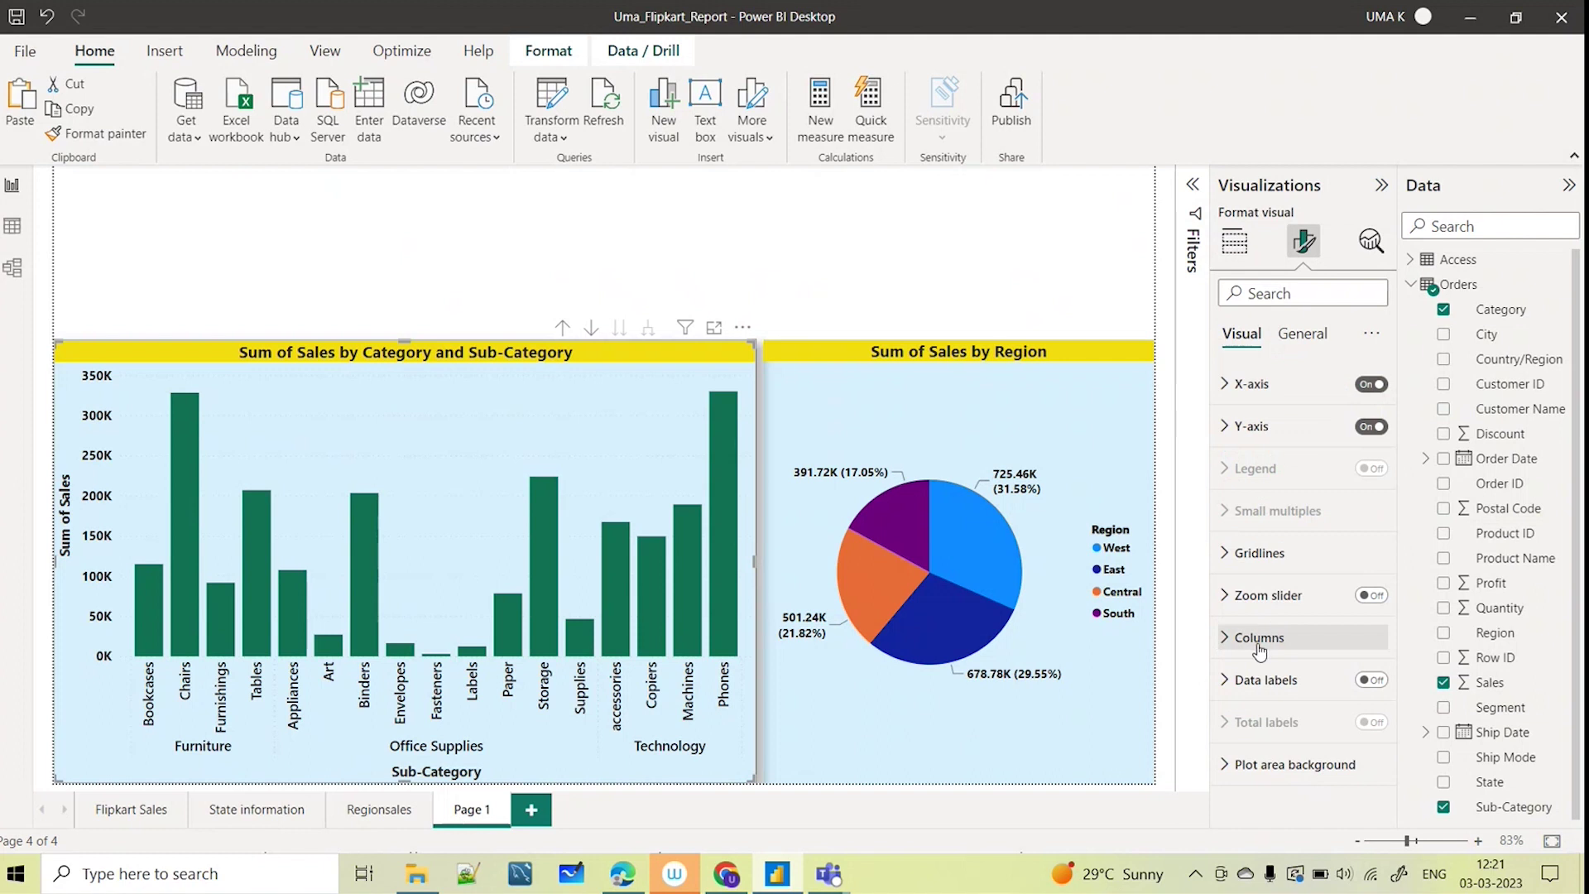
click(1235, 637)
scroll(1259, 662, down, 2)
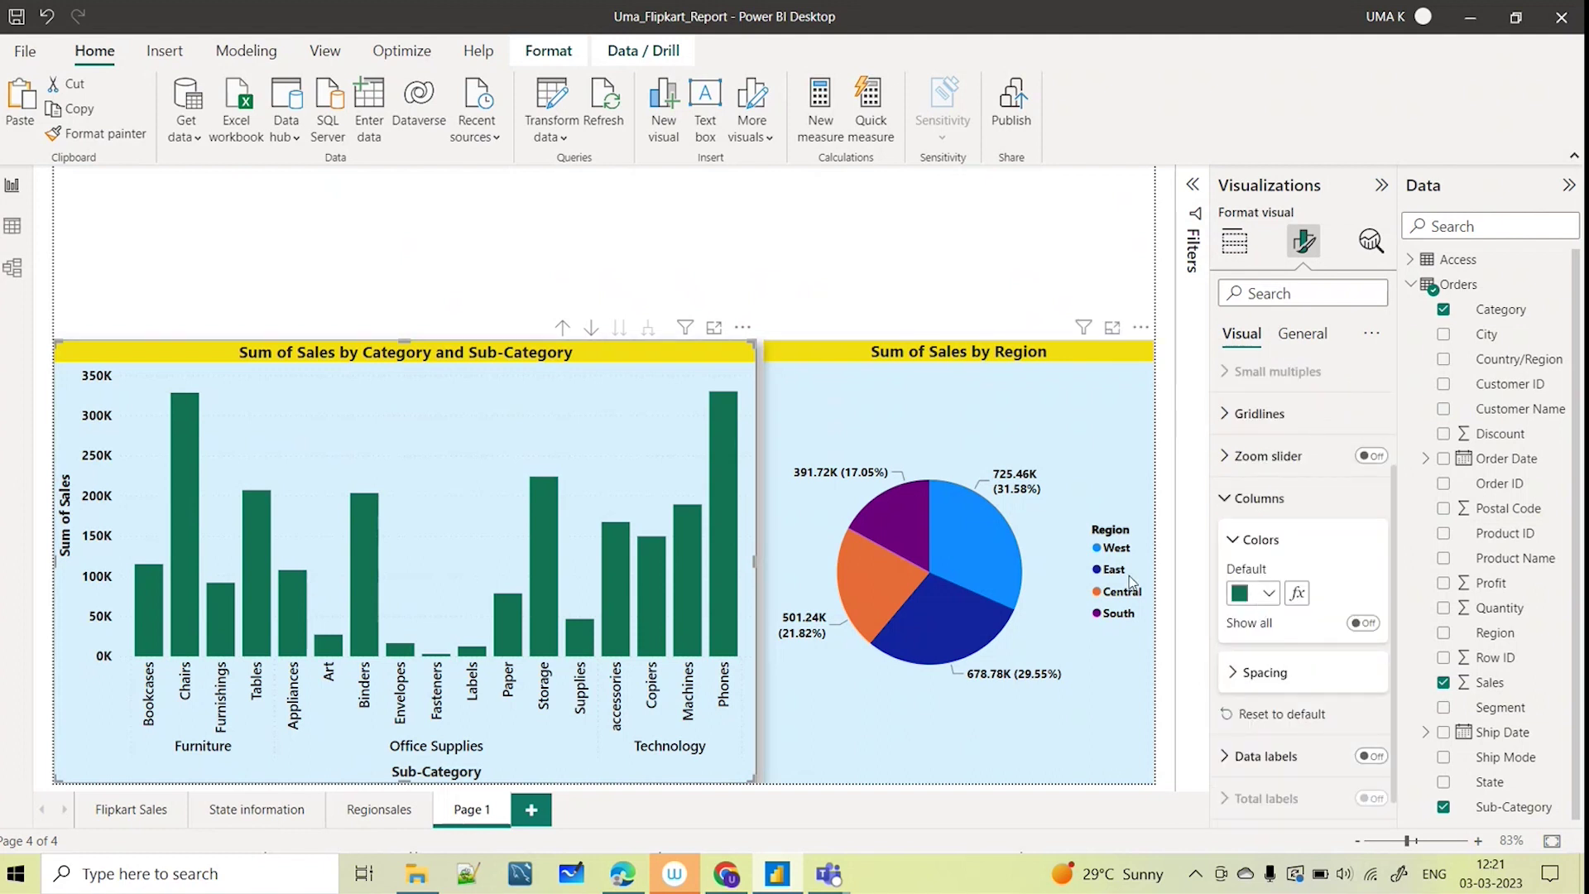
click(1298, 593)
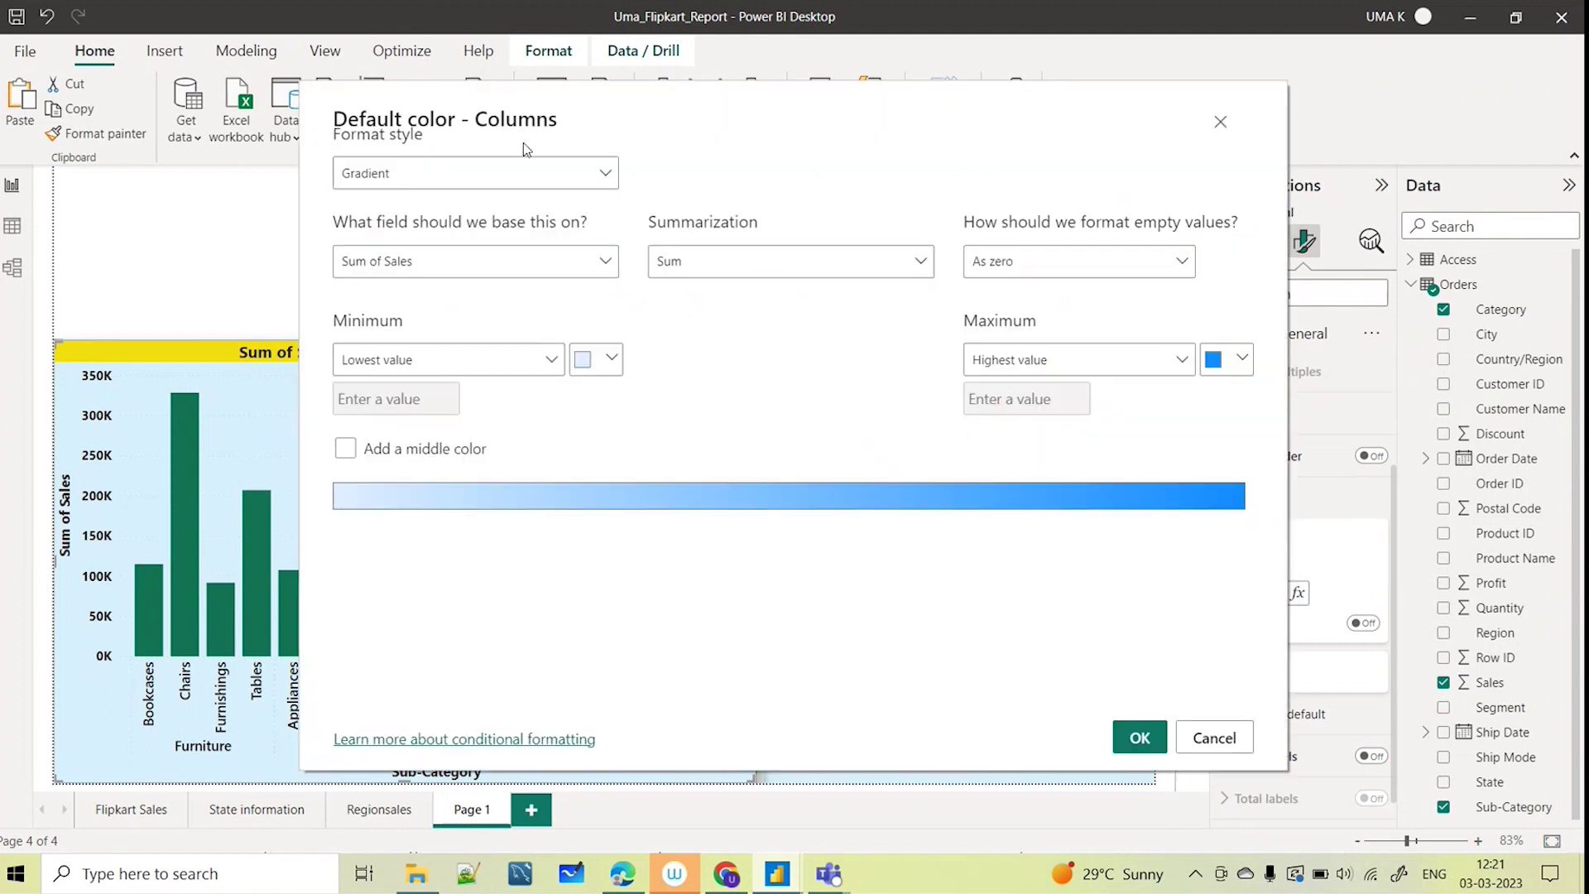
Switch the format style from gradient to Rules based on the Orders Category field
click(422, 173)
click(463, 240)
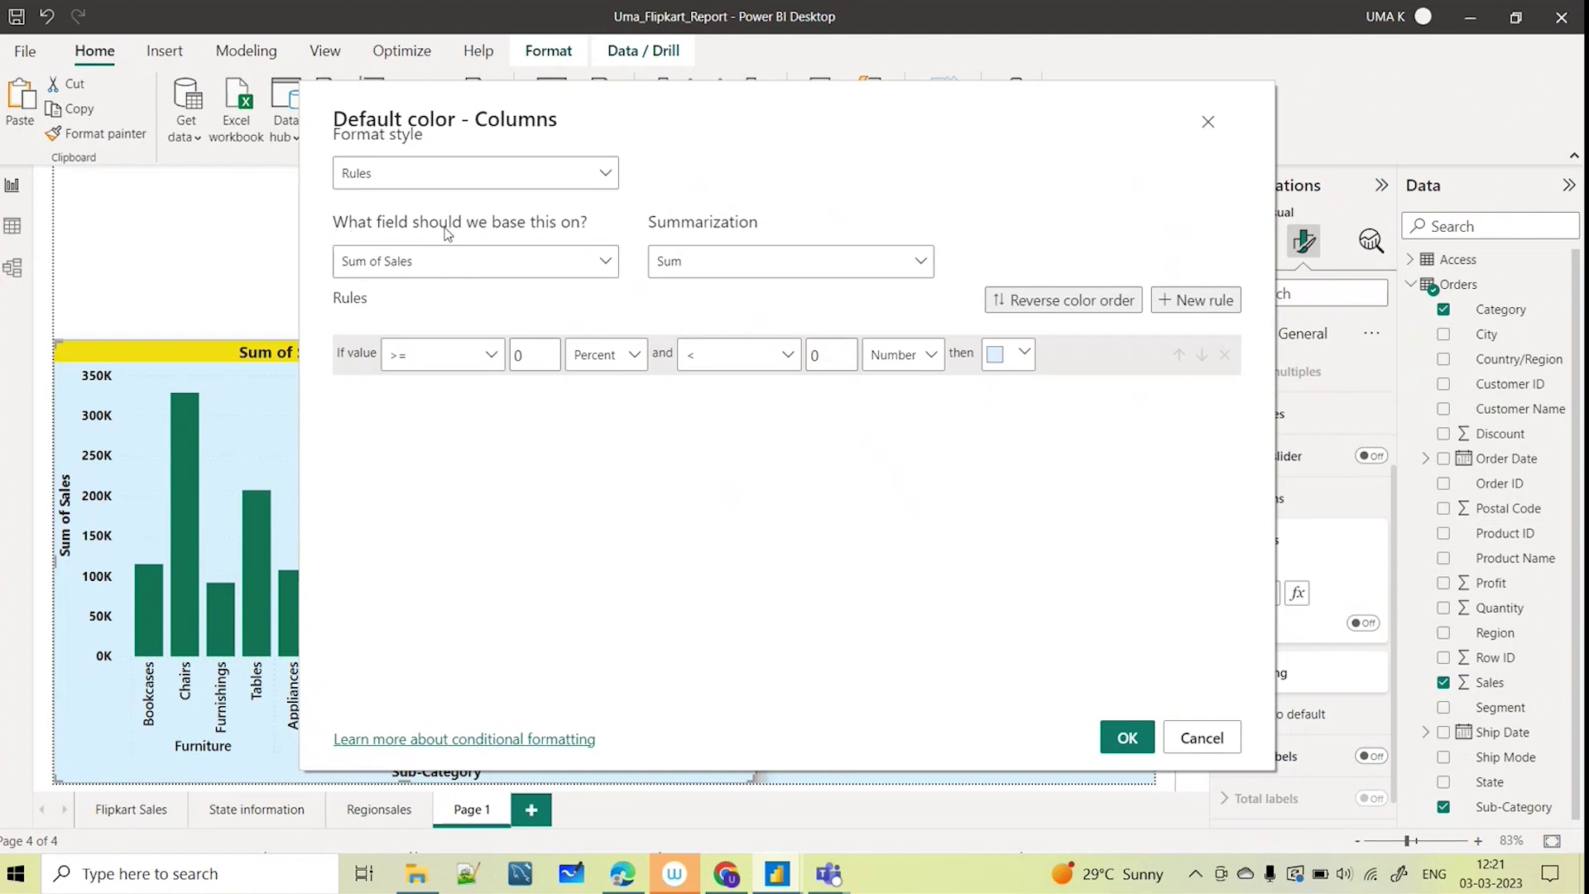
click(521, 266)
click(364, 361)
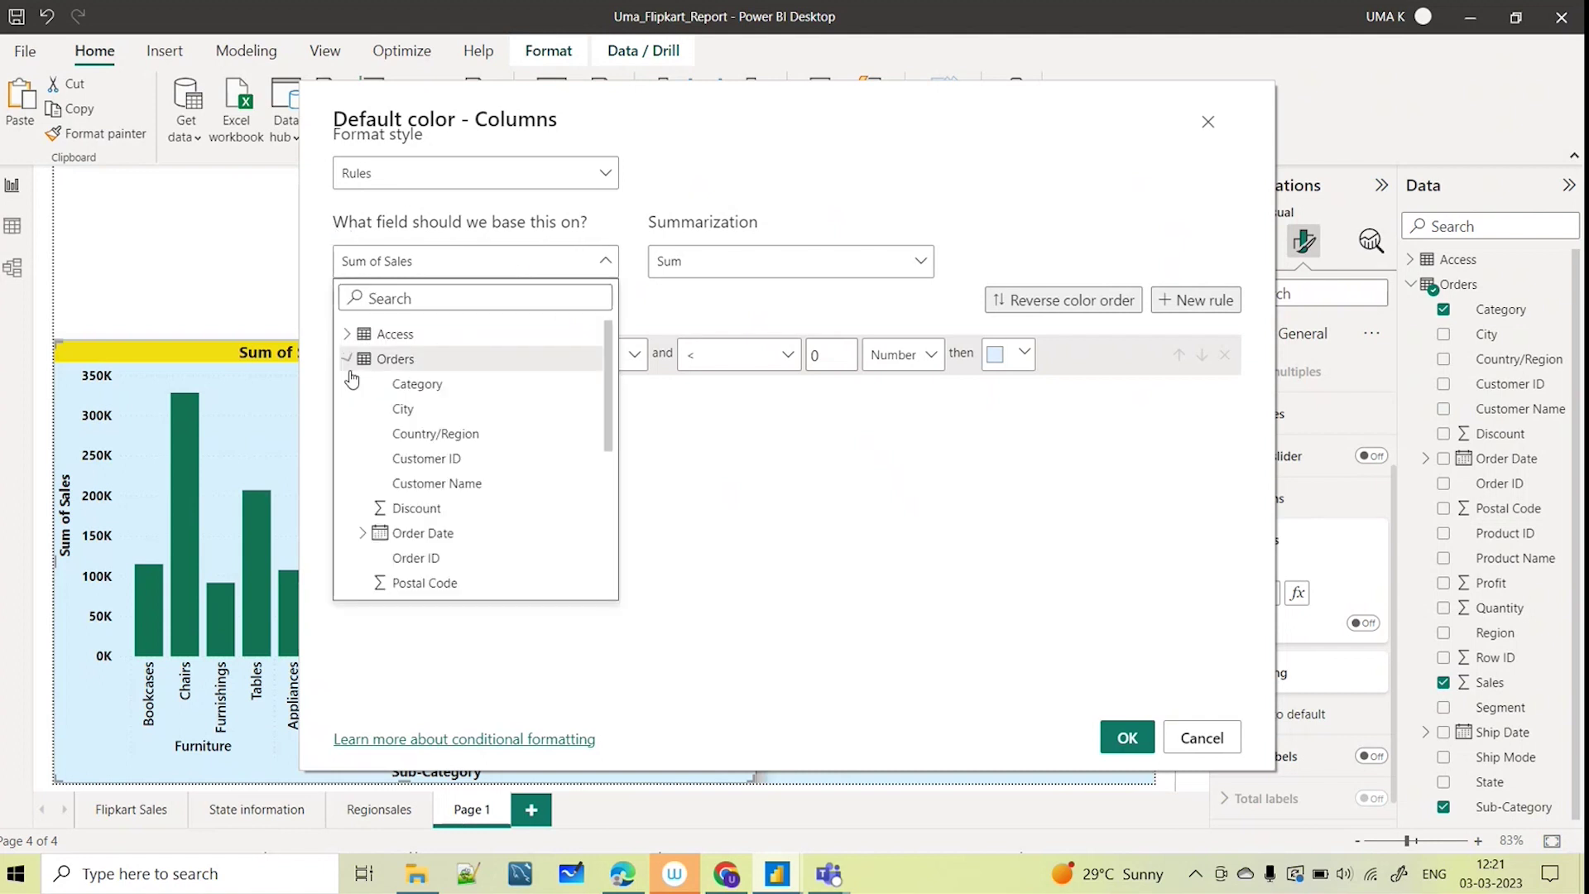
scroll(525, 560, down, 2)
scroll(525, 560, down, 3)
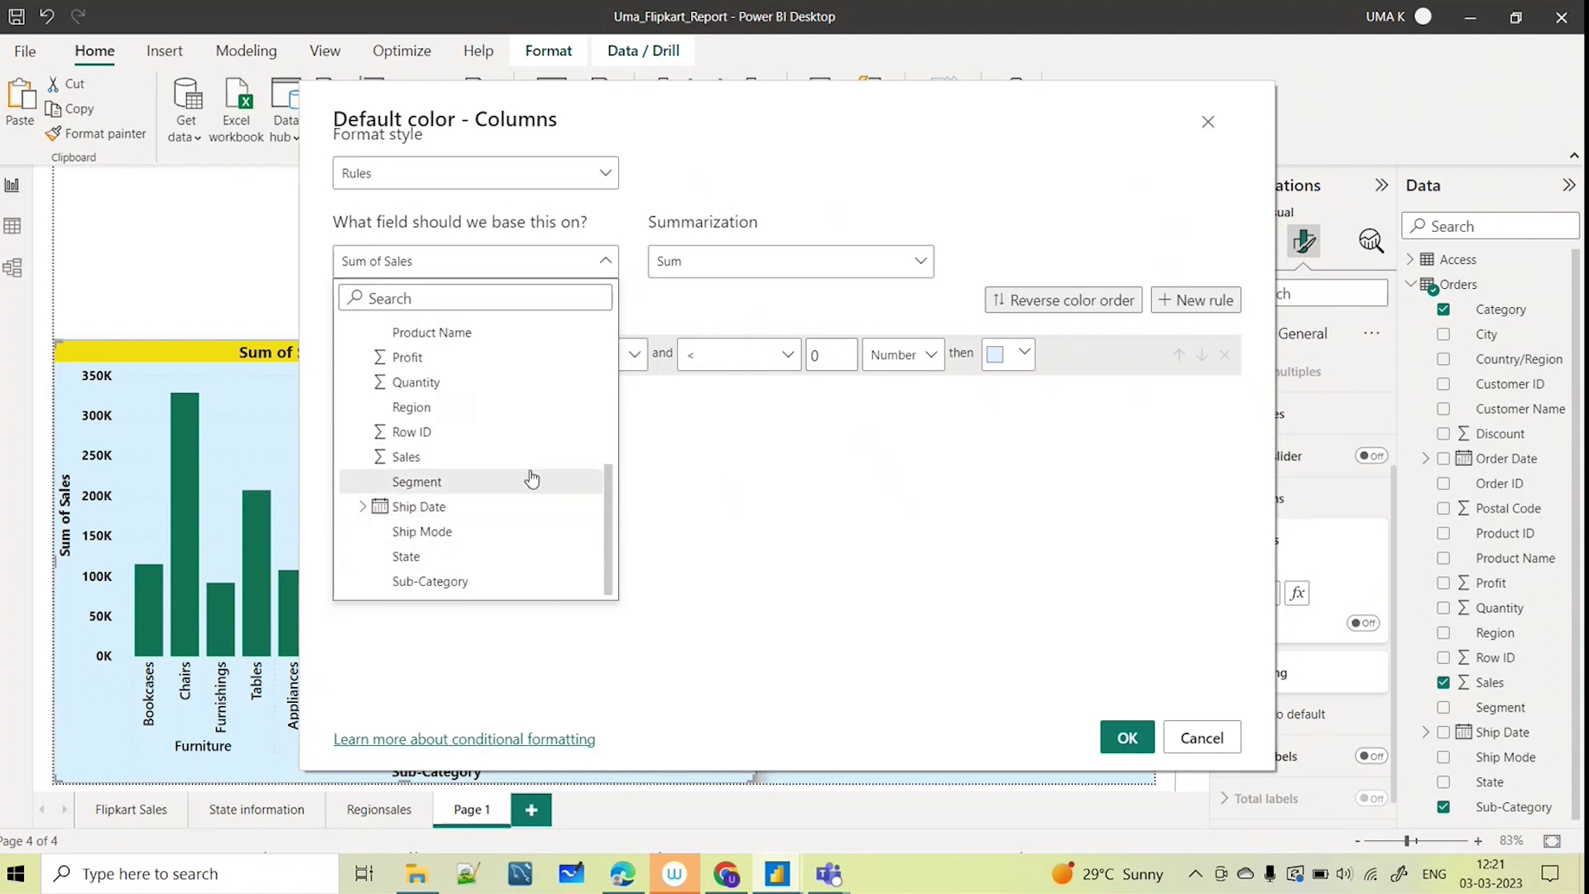
scroll(530, 478, up, 3)
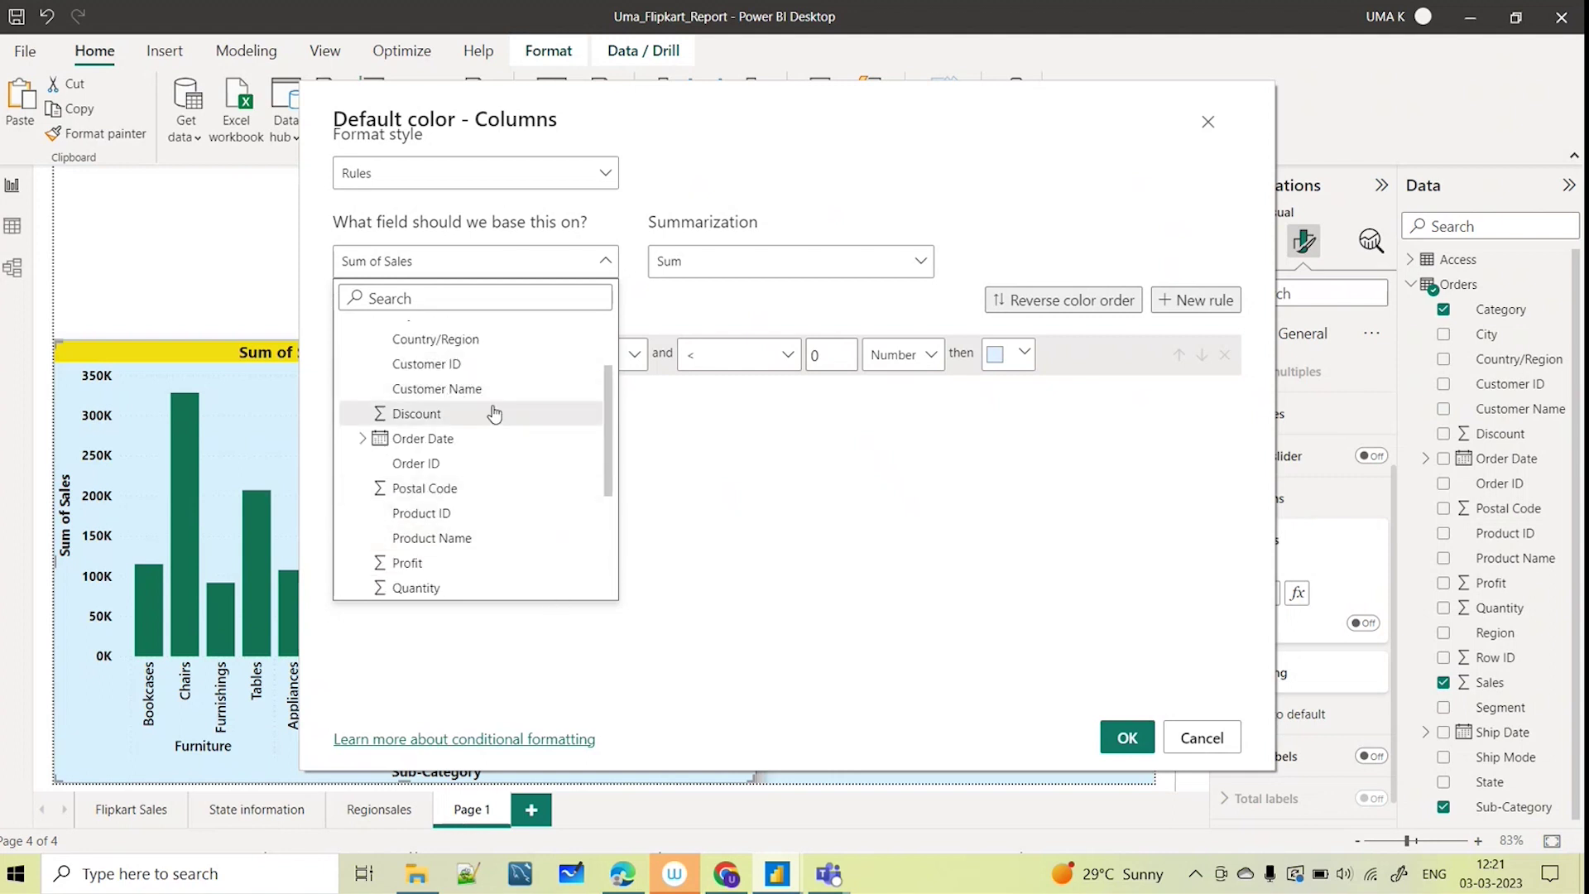
scroll(480, 405, up, 2)
click(438, 383)
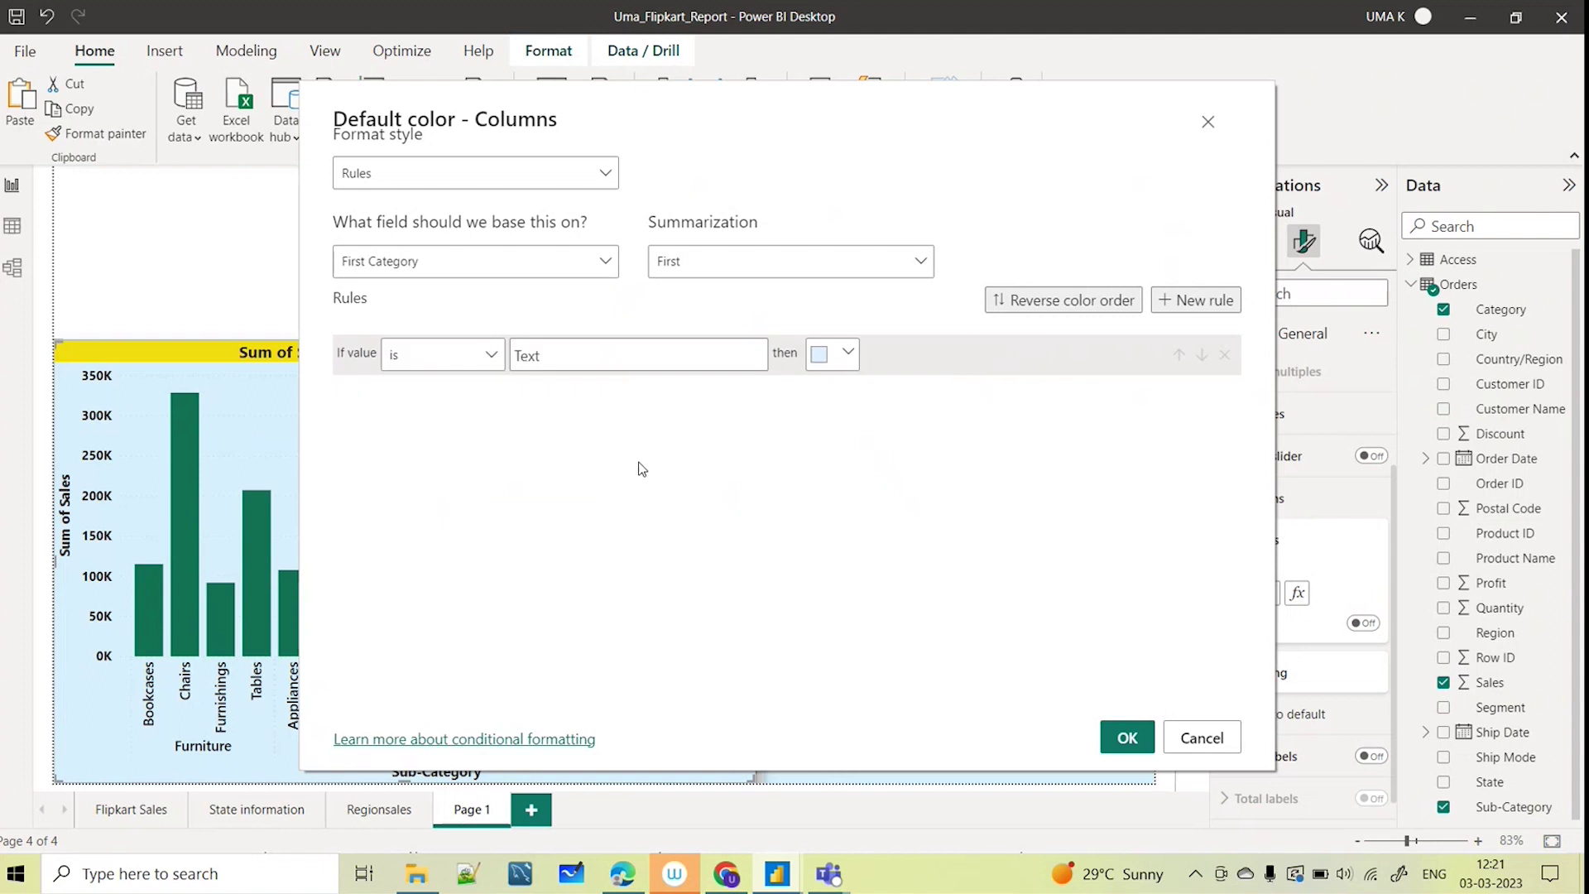
Keep First summarization and set the rule's 'is' value to Office Supplies
click(841, 261)
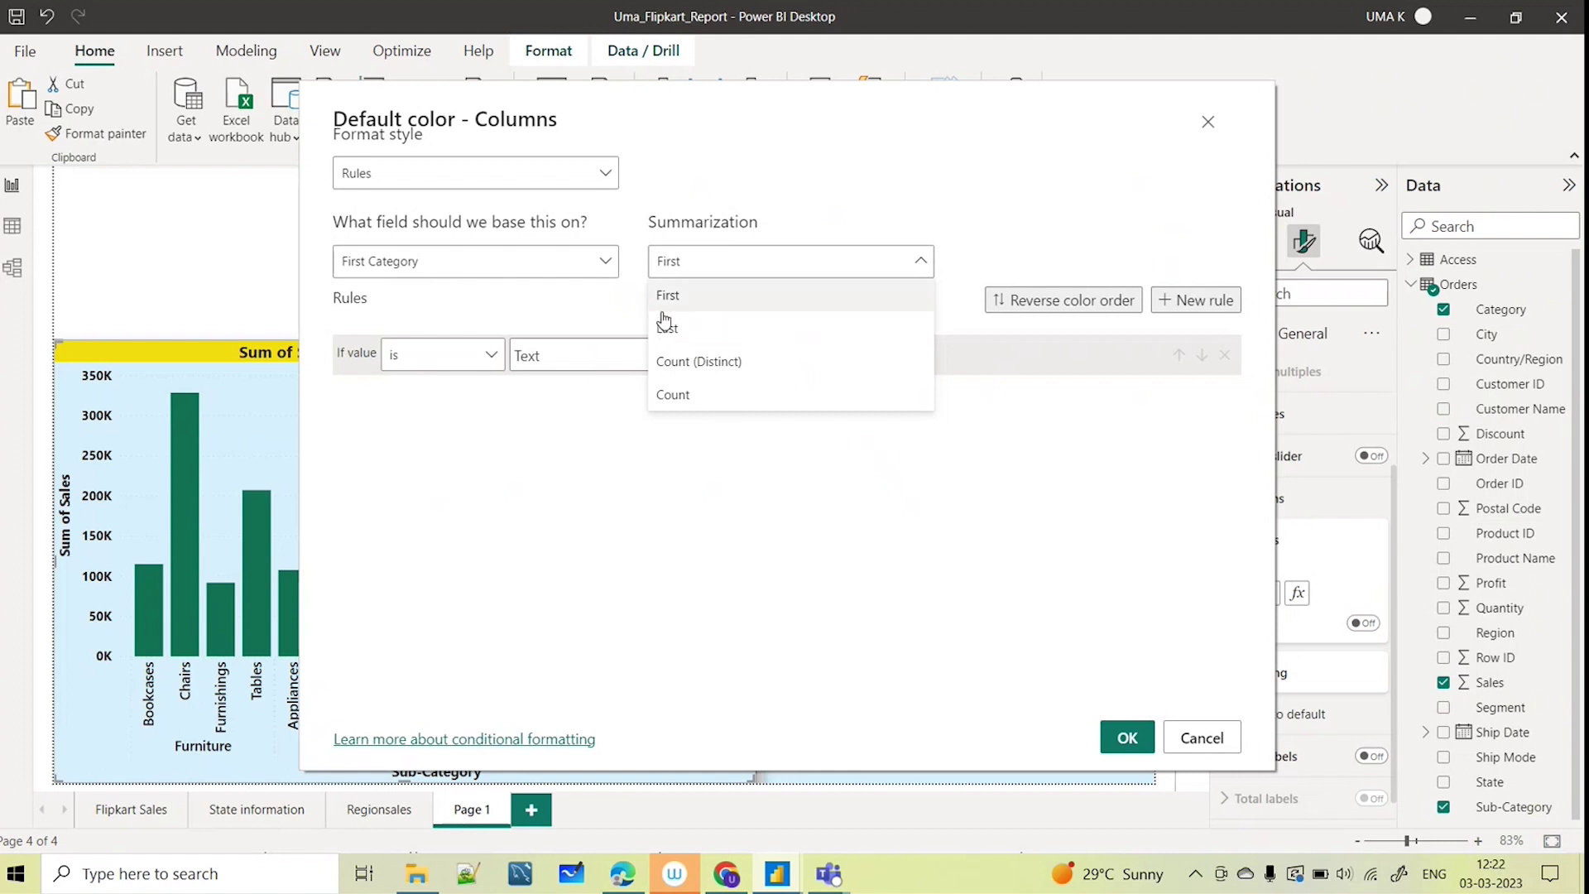
click(530, 480)
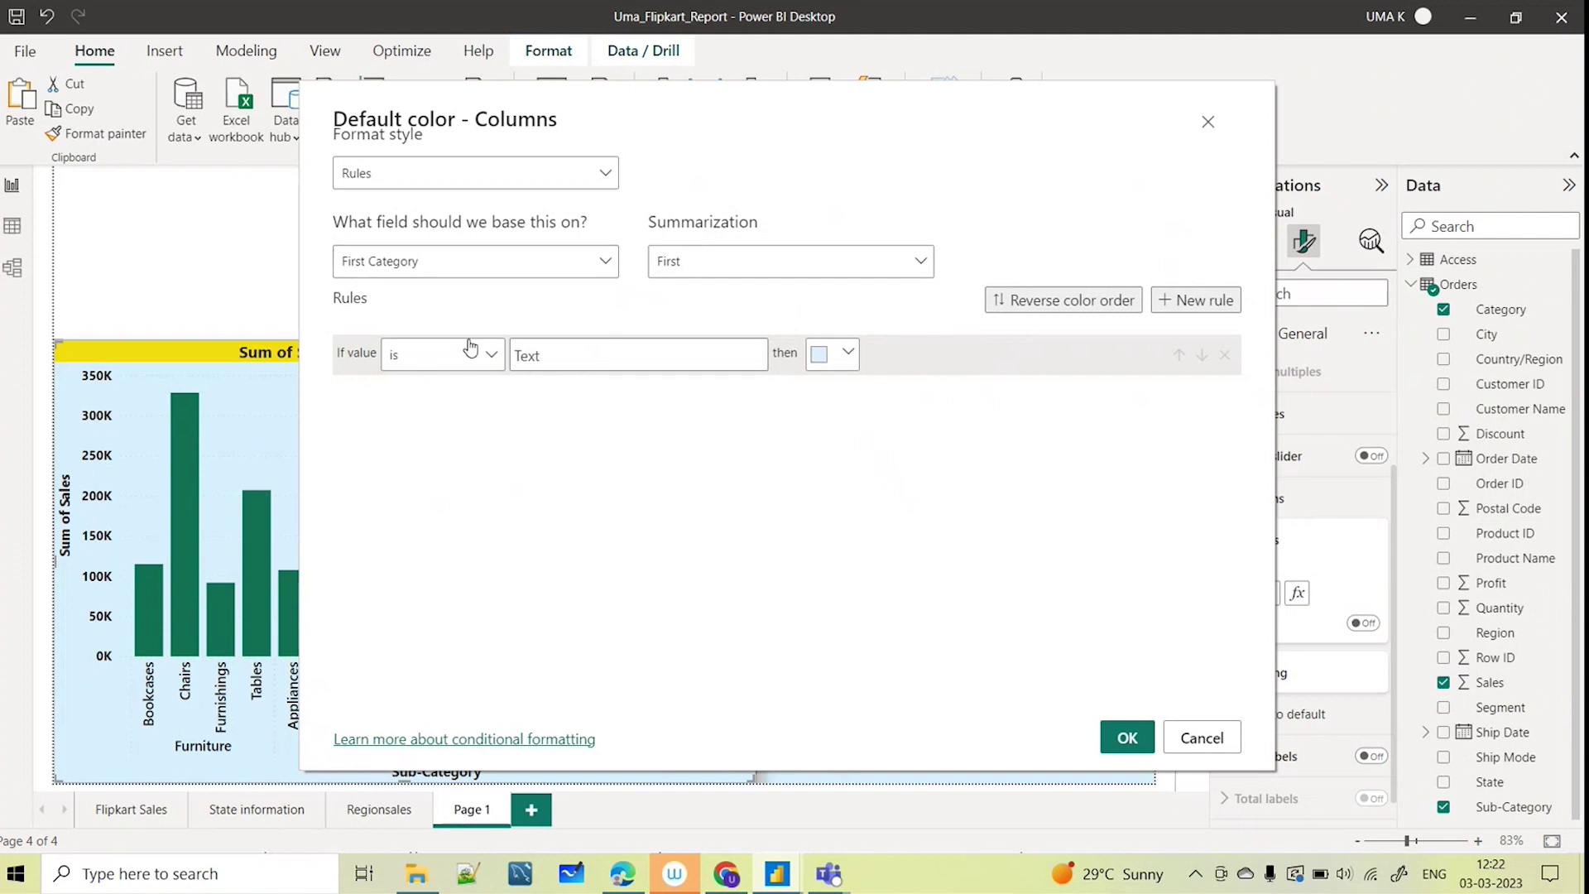
click(563, 355)
text(Office Supplies)
Give the rule a custom dark red colour and apply it to the chart
click(848, 353)
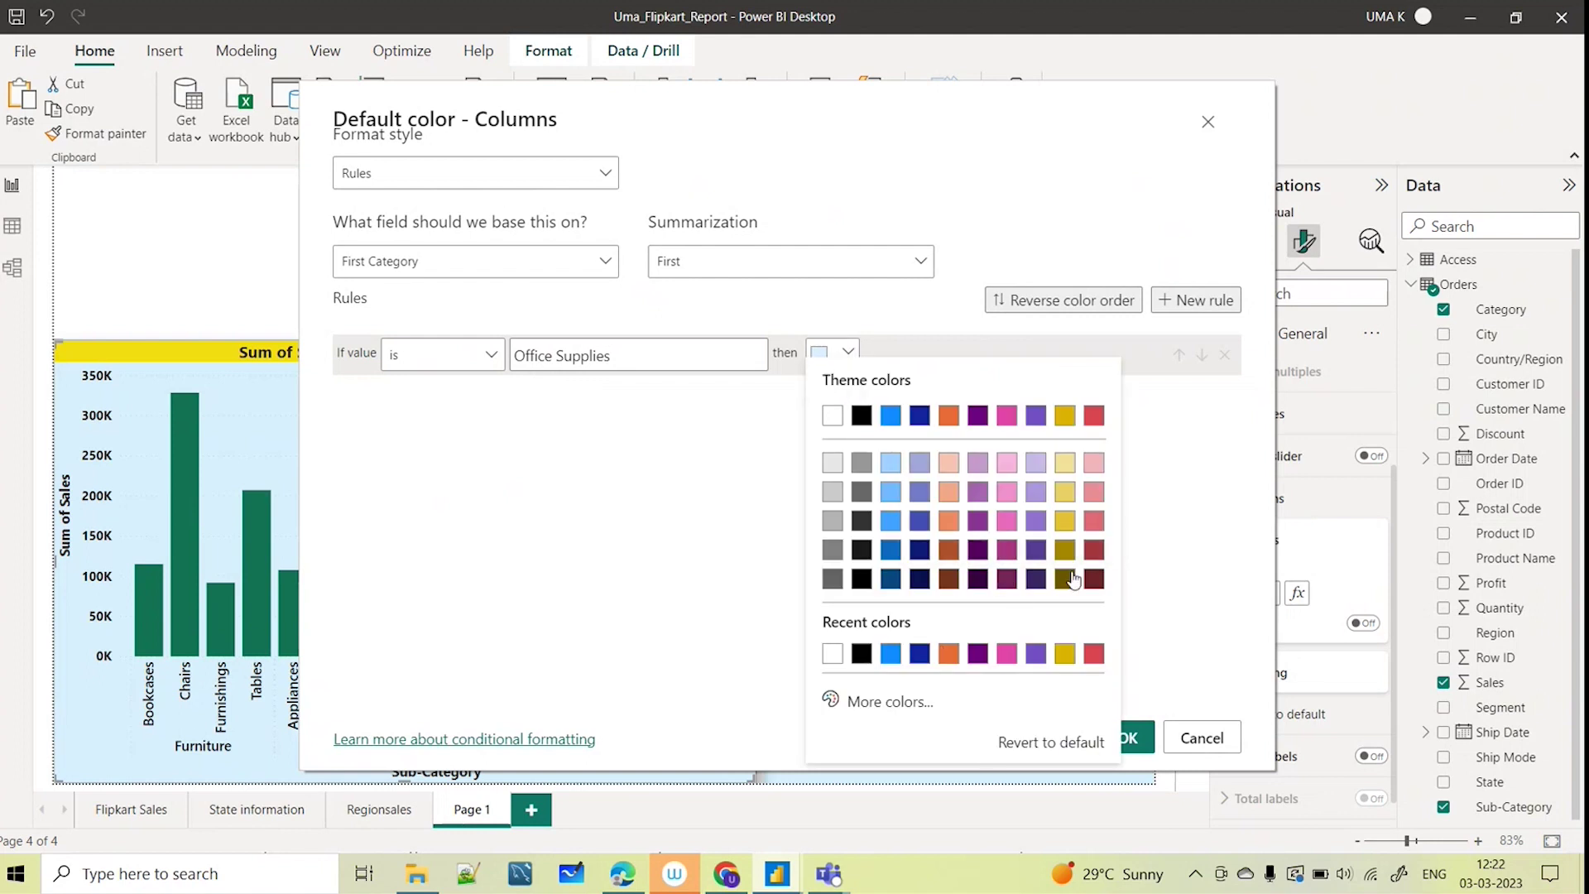
click(911, 703)
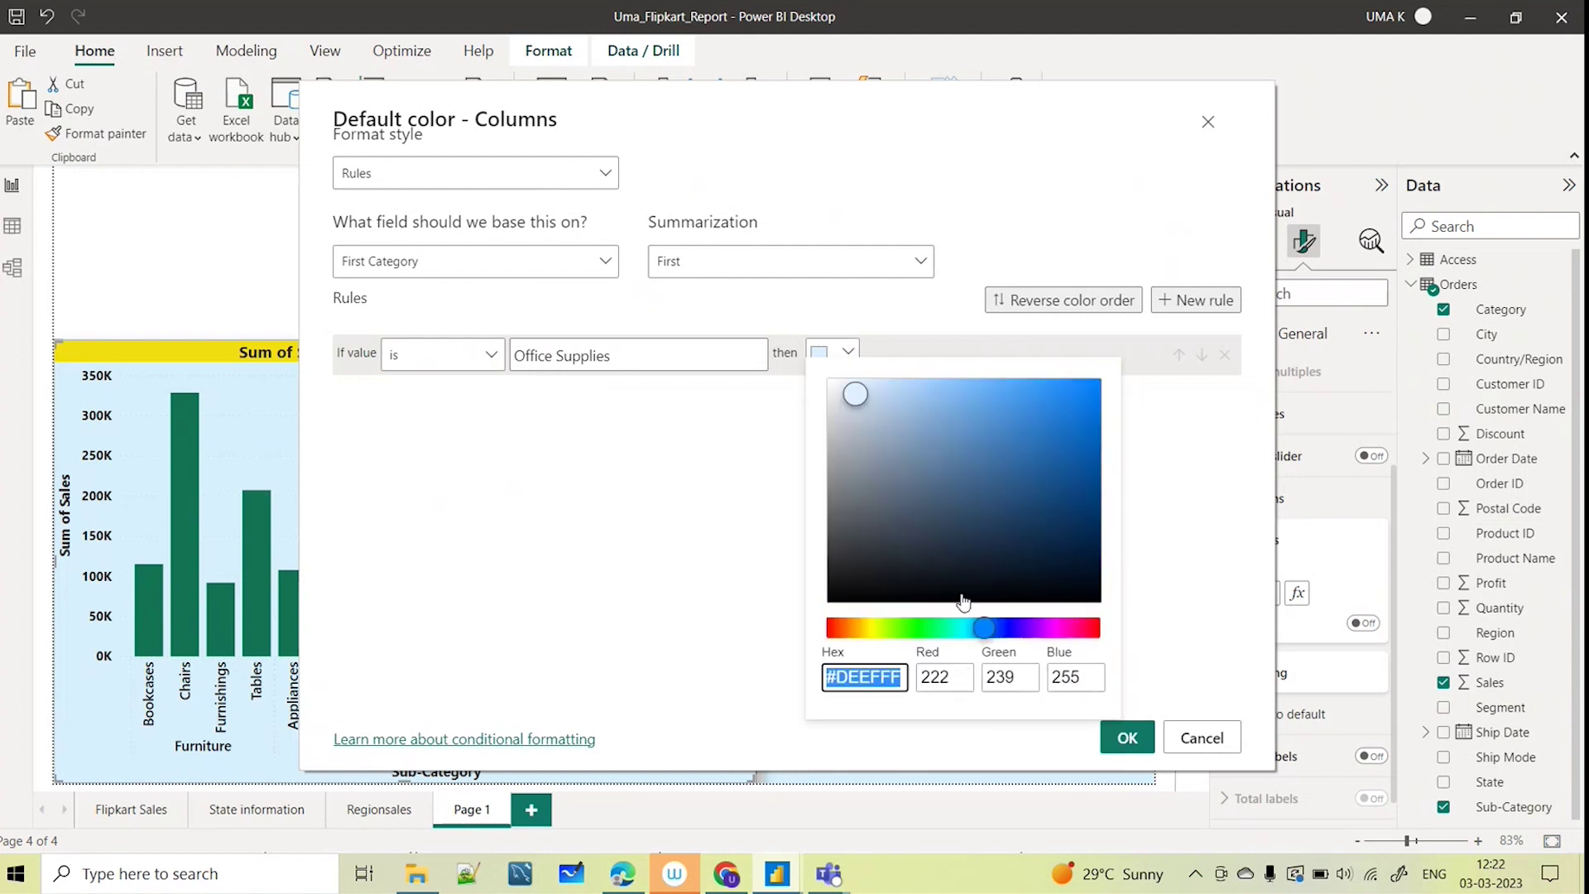
click(830, 629)
drag(1026, 423, 1051, 401)
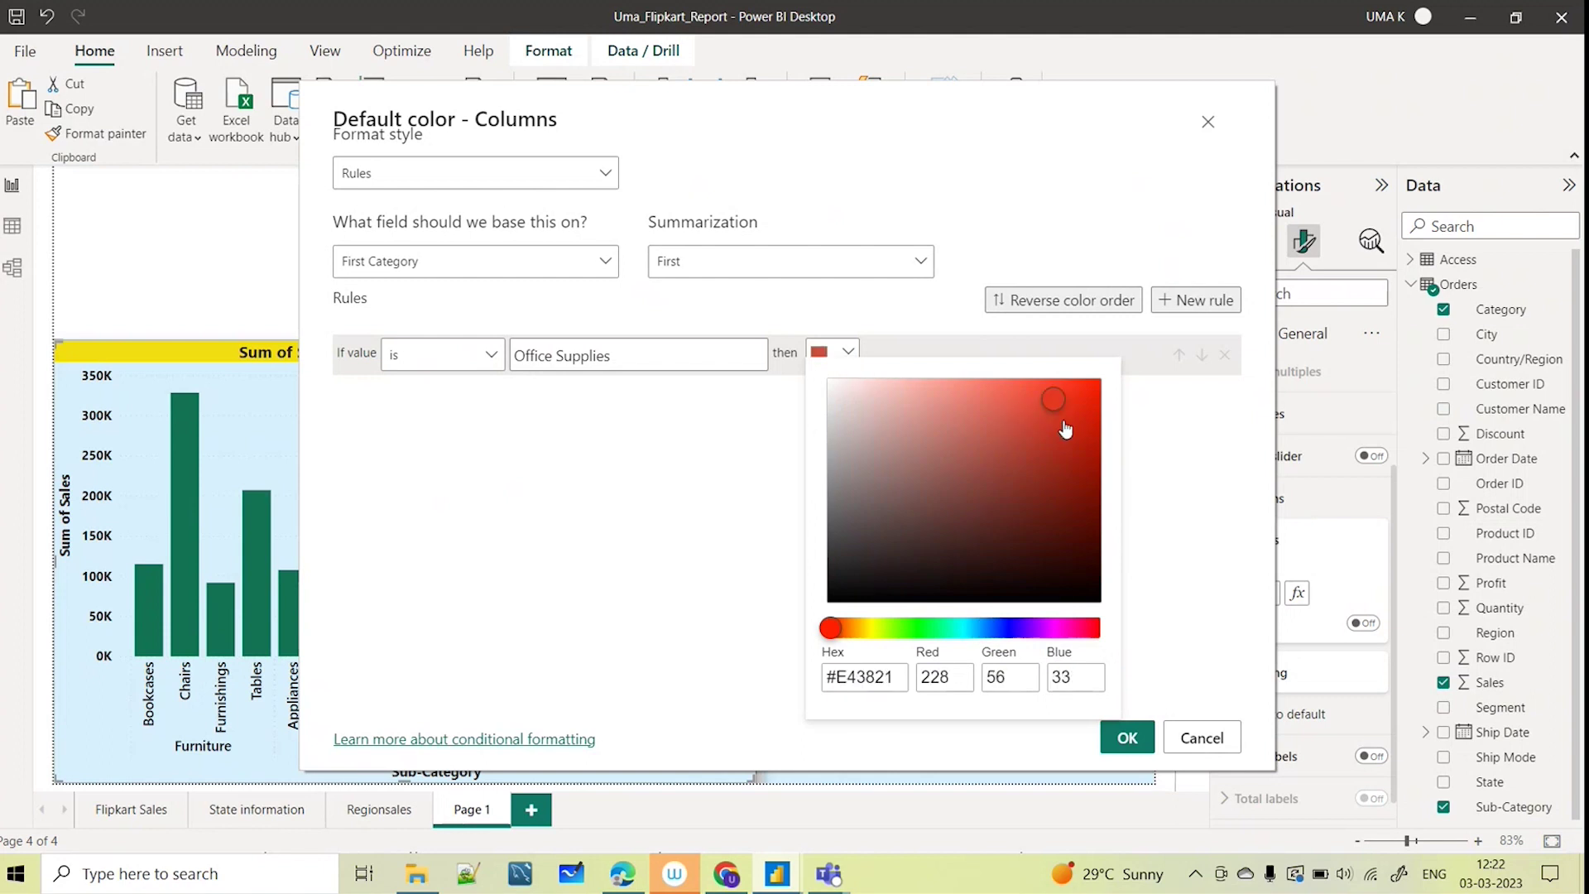
click(1040, 412)
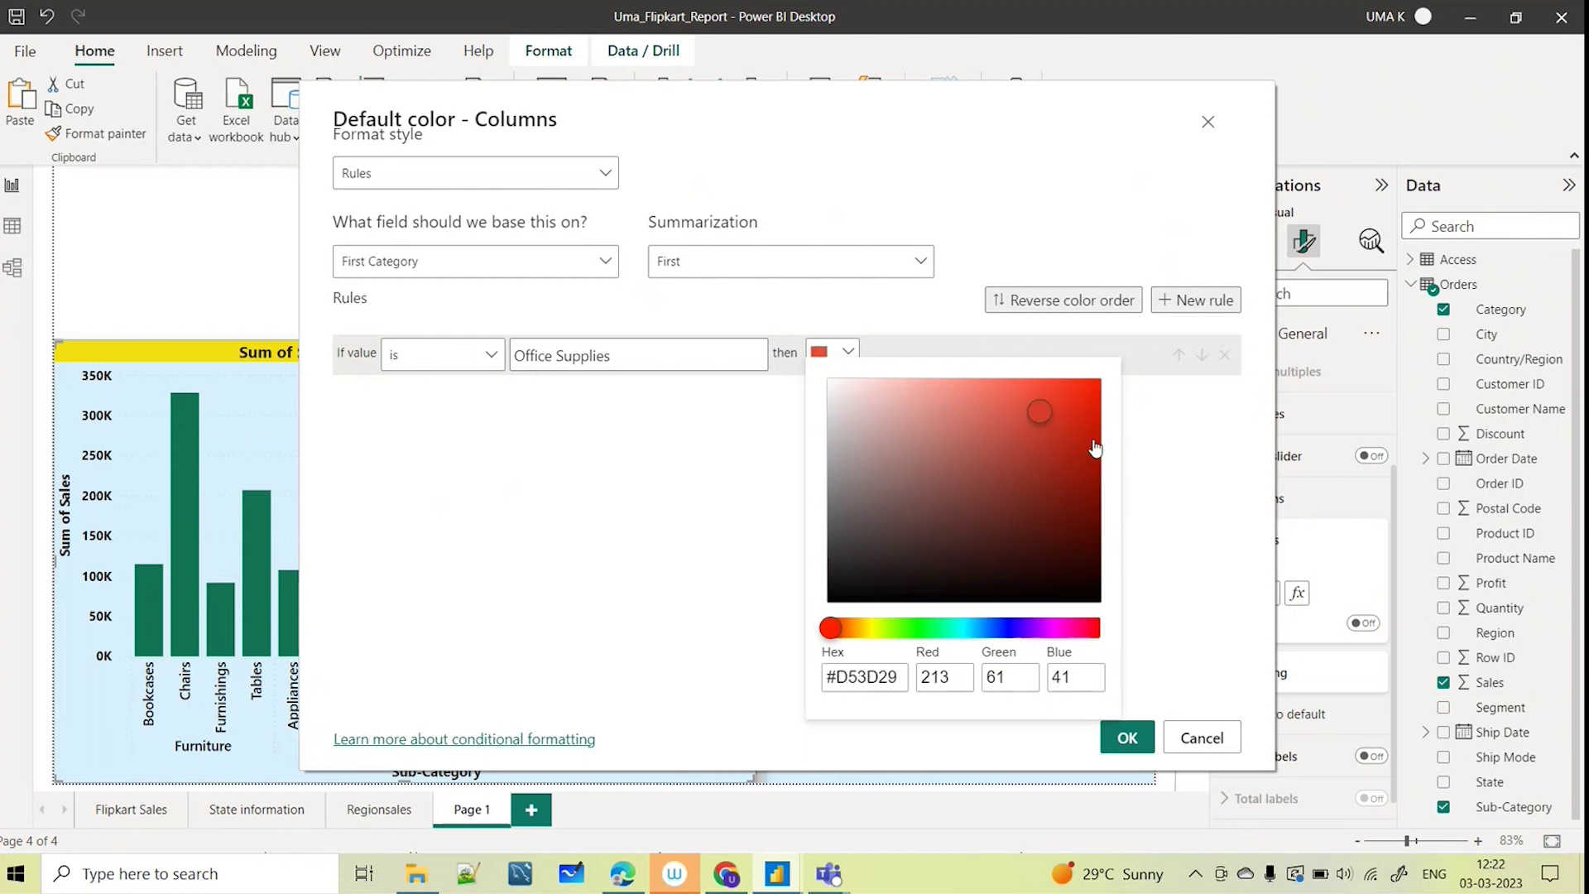
click(1062, 440)
click(1173, 596)
click(1125, 738)
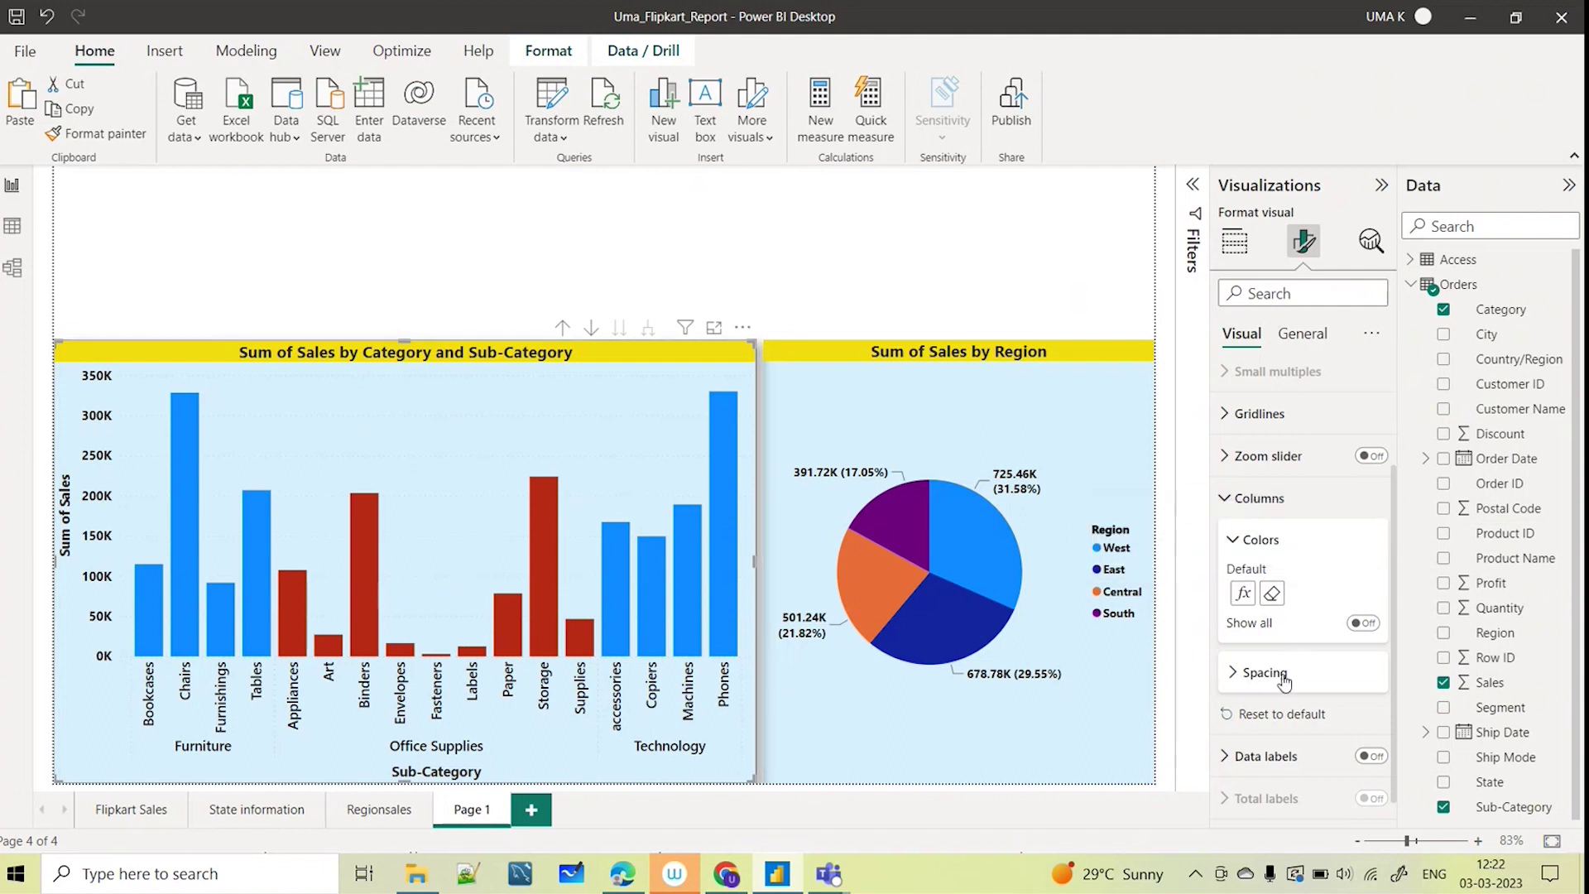
Glance at the feature summary blog in Chrome, then return to the Power BI report
click(728, 875)
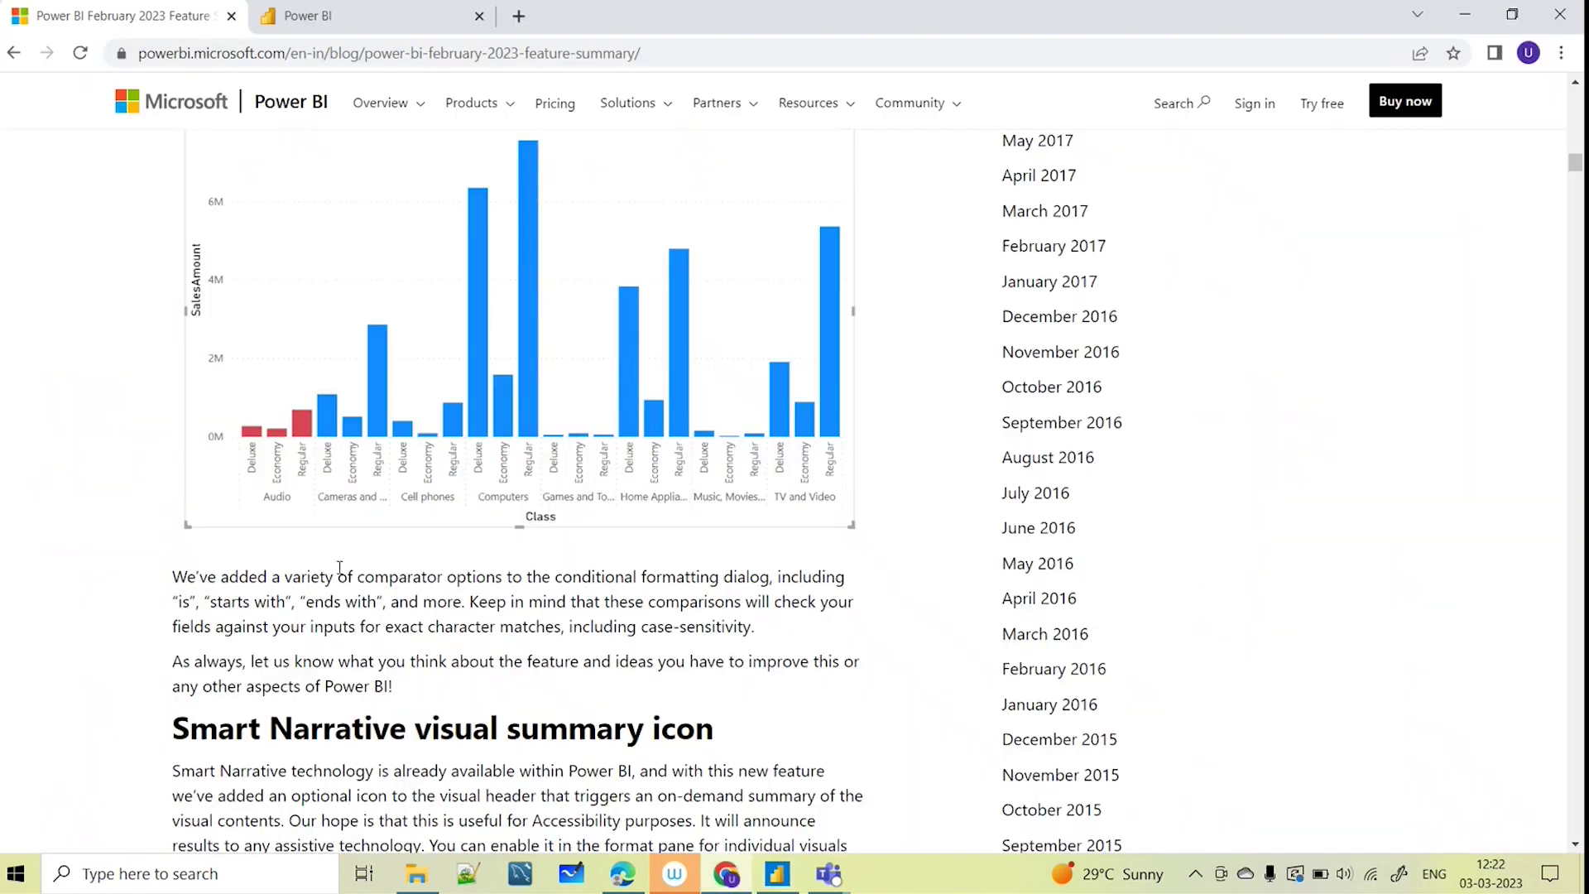
scroll(431, 538, up, 3)
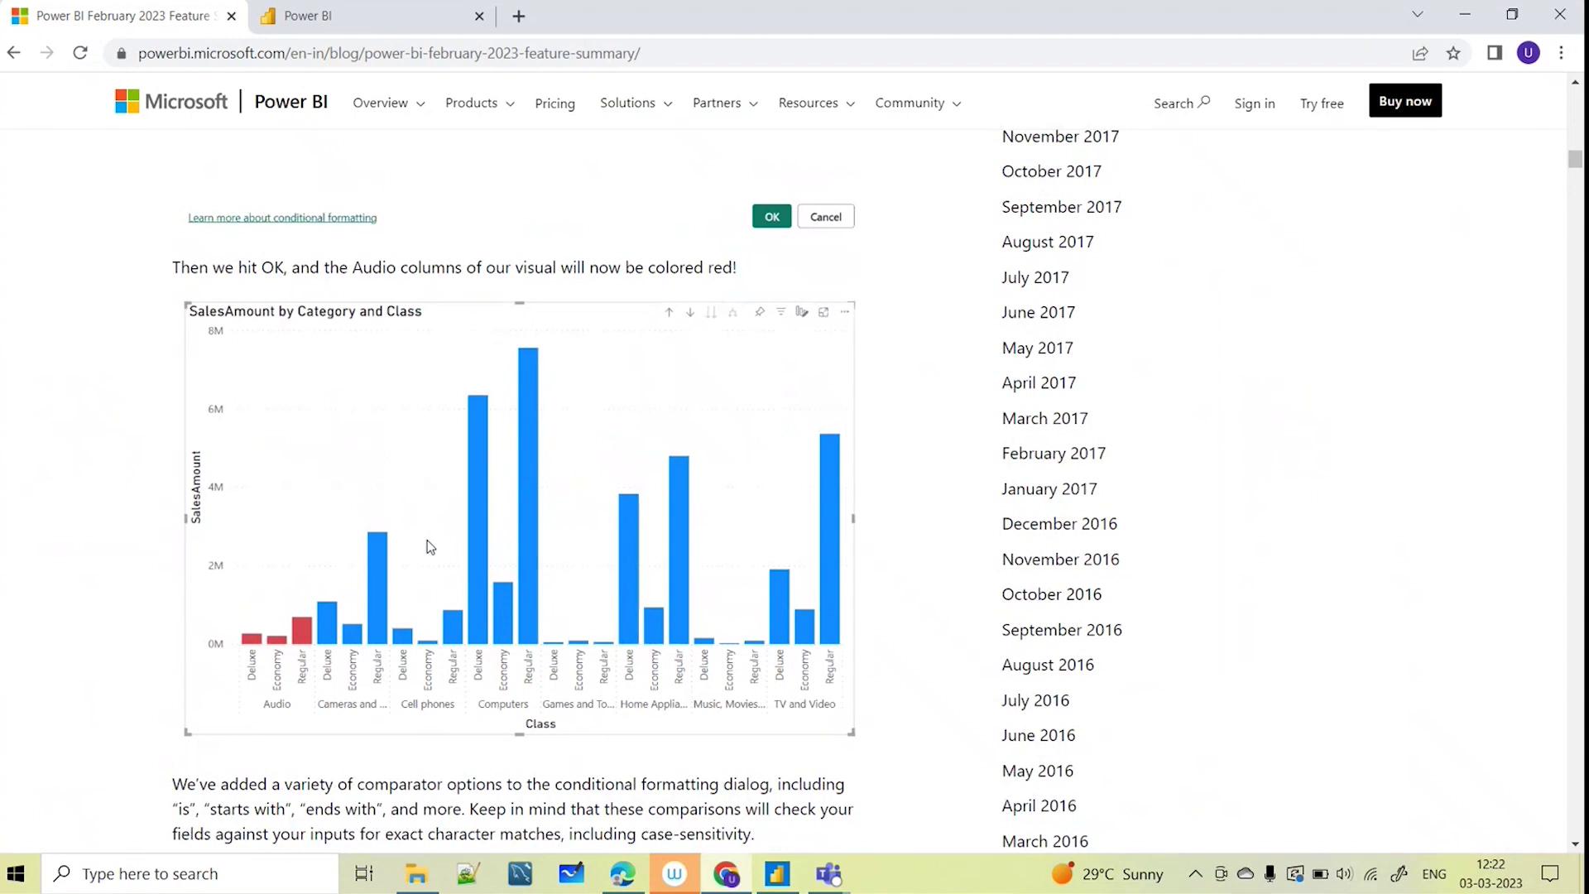
scroll(427, 539, down, 5)
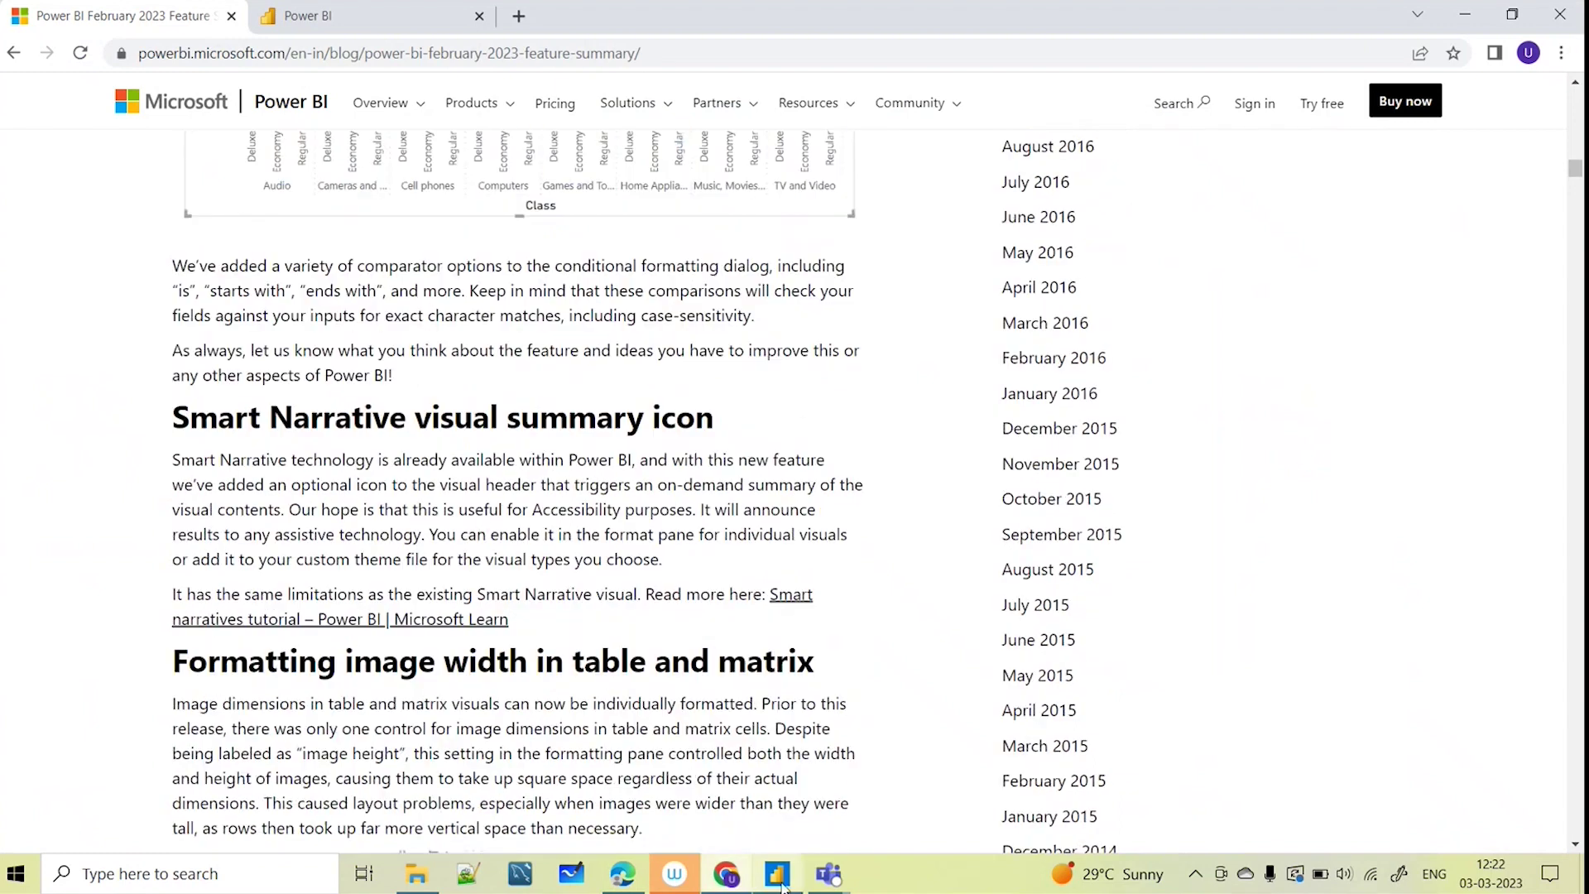
mouse_move(765, 877)
click(748, 745)
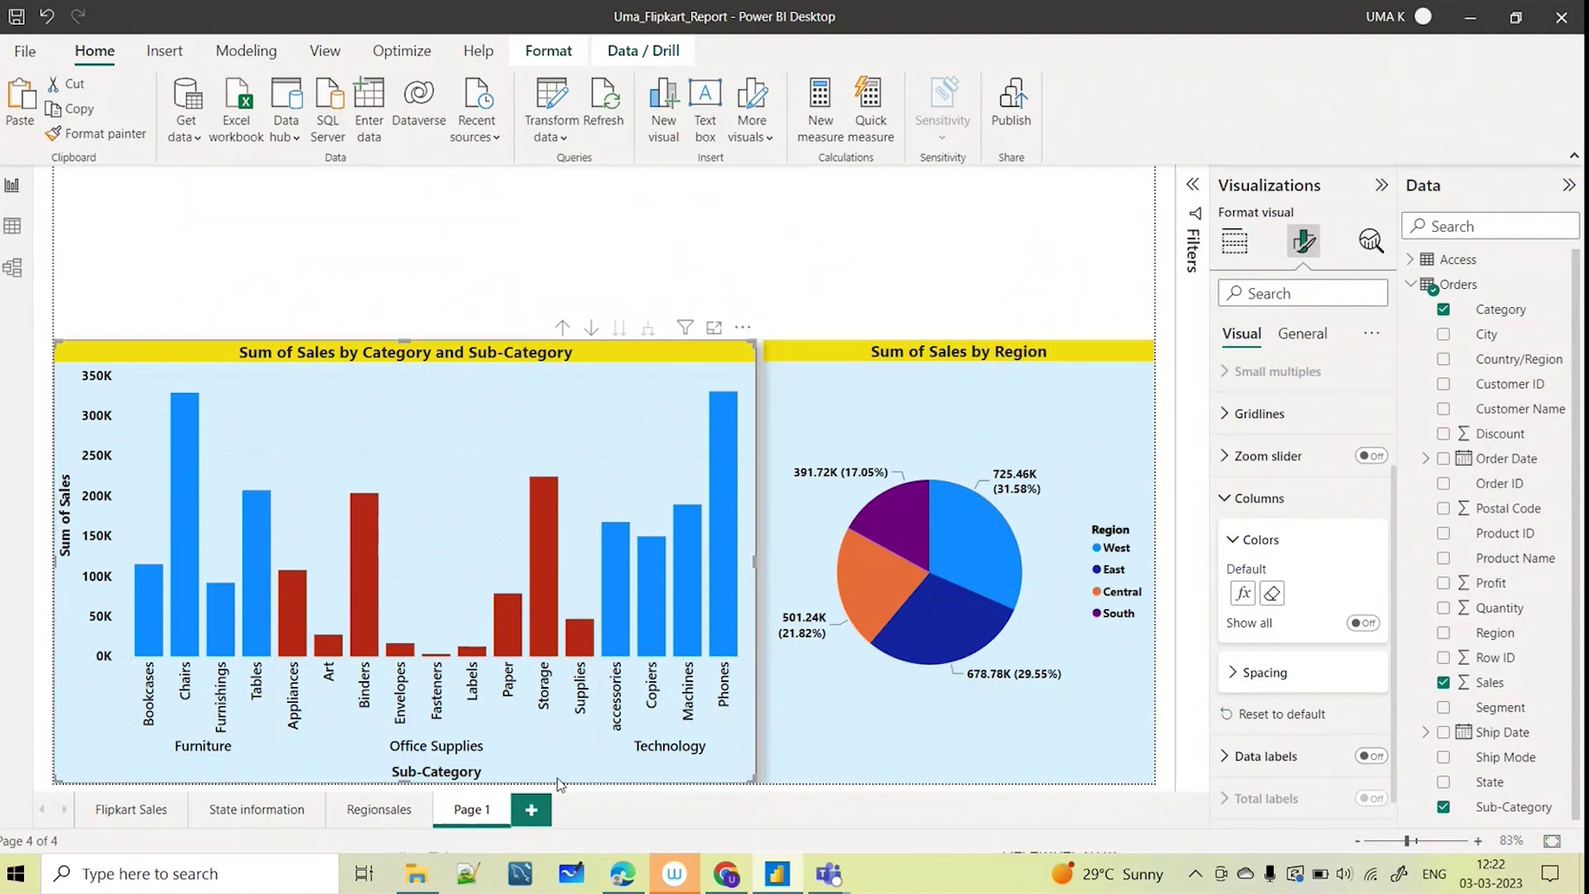
Back in the blog, highlight the Smart Narrative visual summary icon heading
click(726, 873)
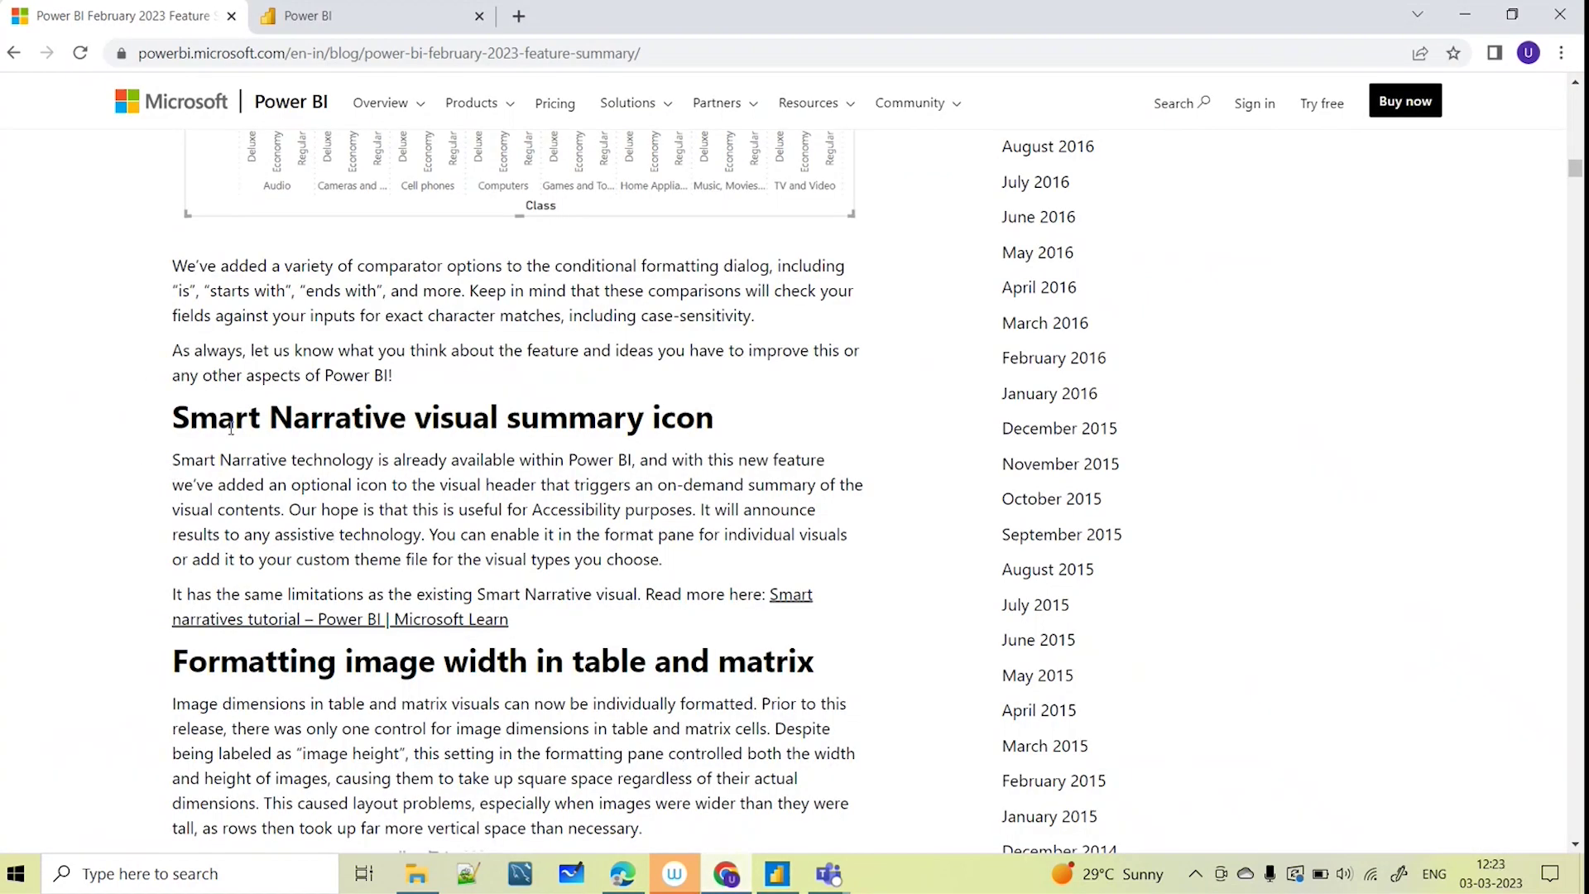
drag(502, 418, 129, 418)
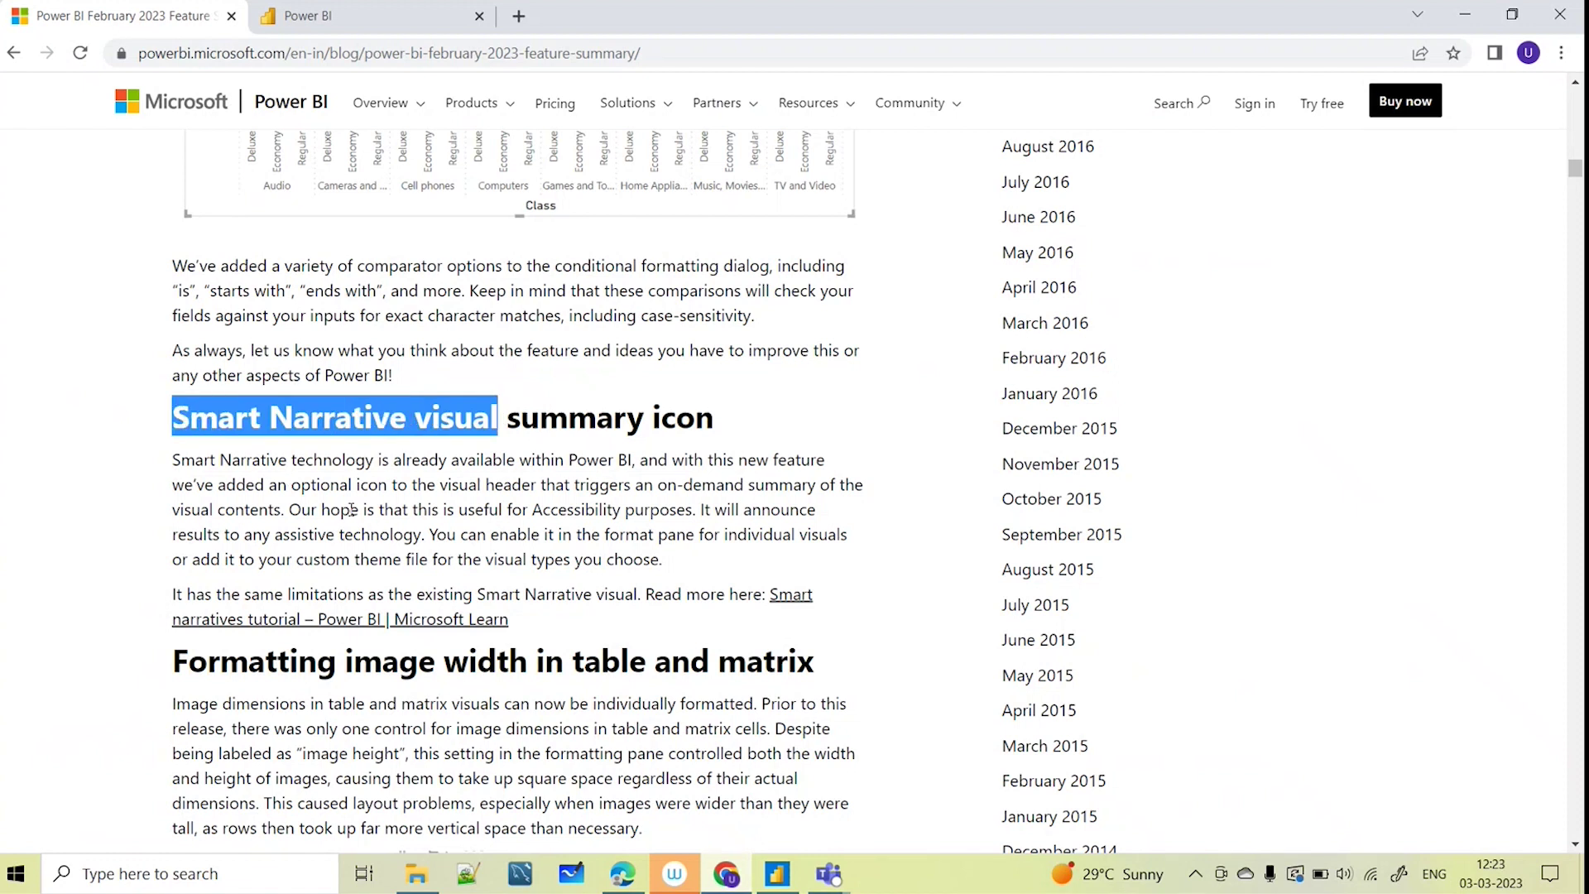
click(788, 401)
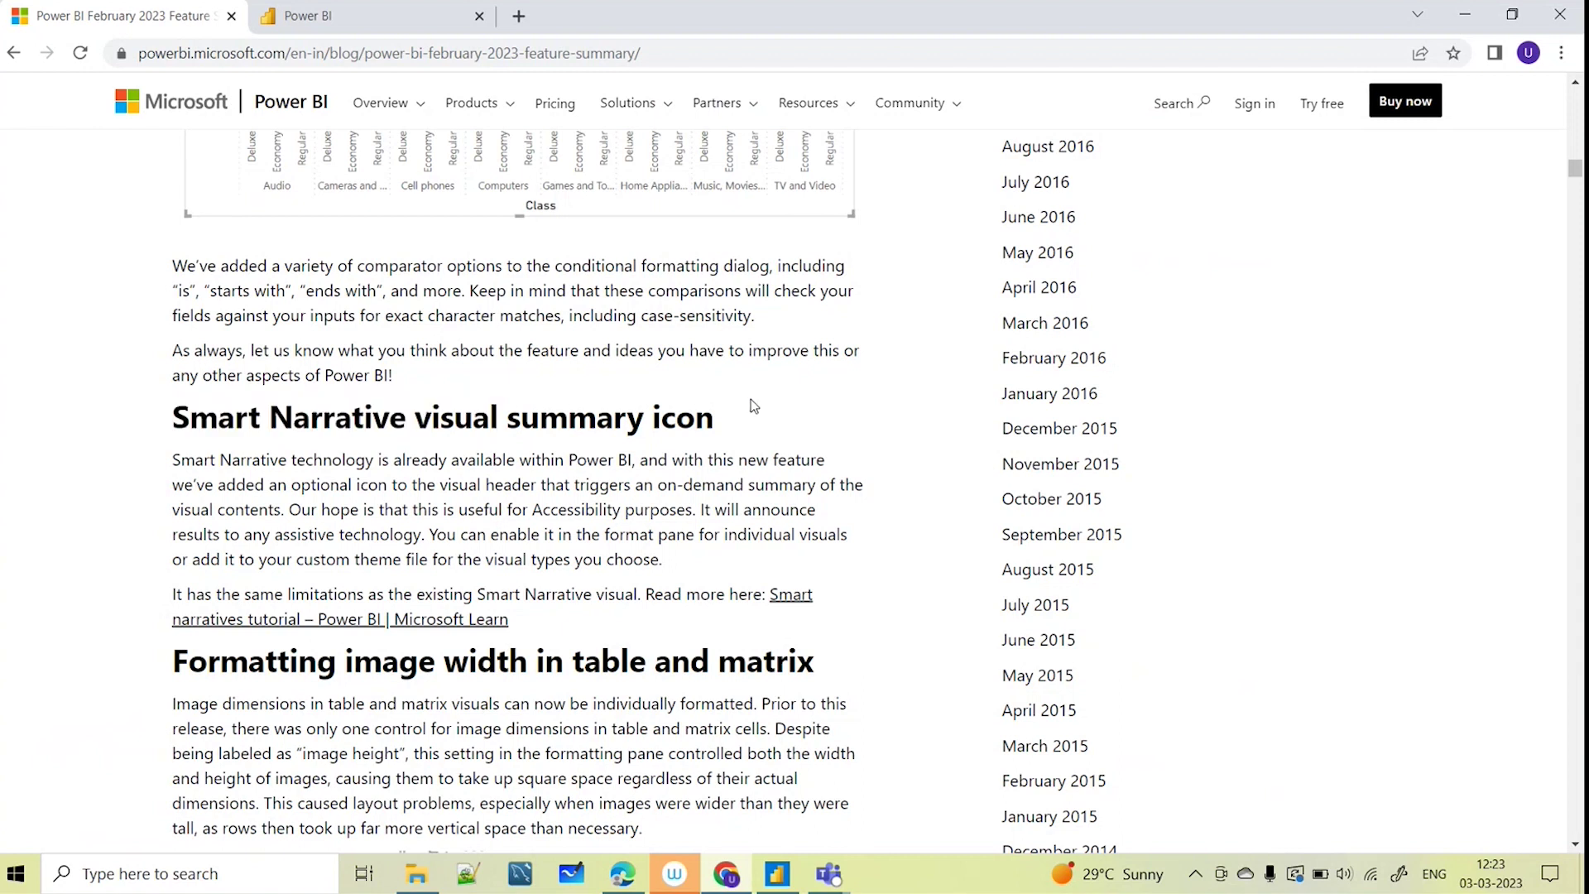
Scroll past the flag table and image height and width section to 'Update your base theme in Power BI'
scroll(710, 395, down, 4)
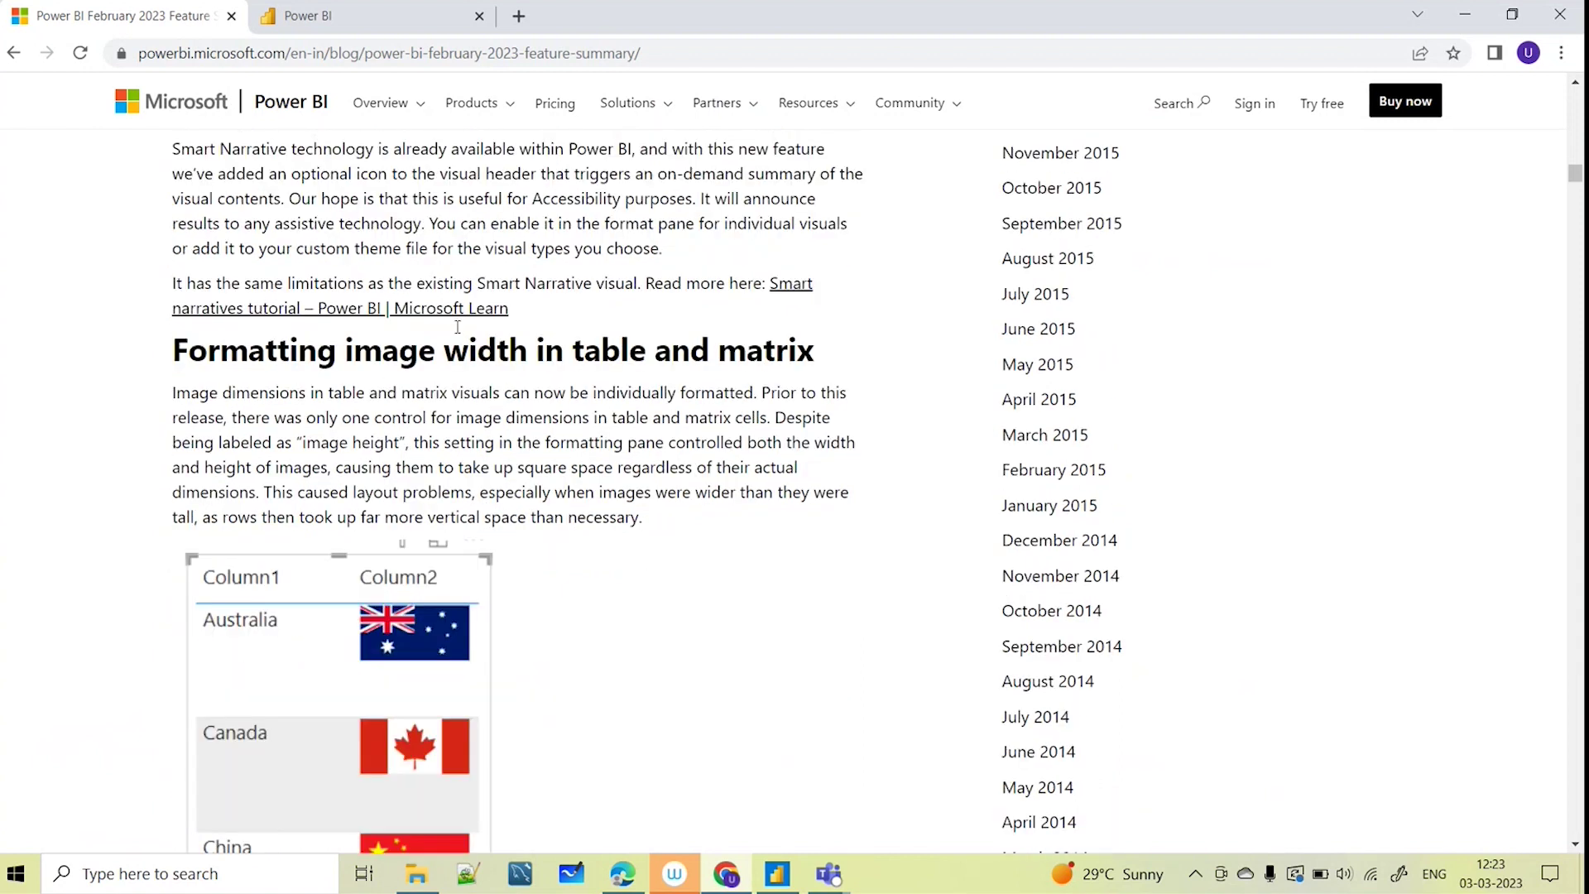
scroll(579, 545, down, 1)
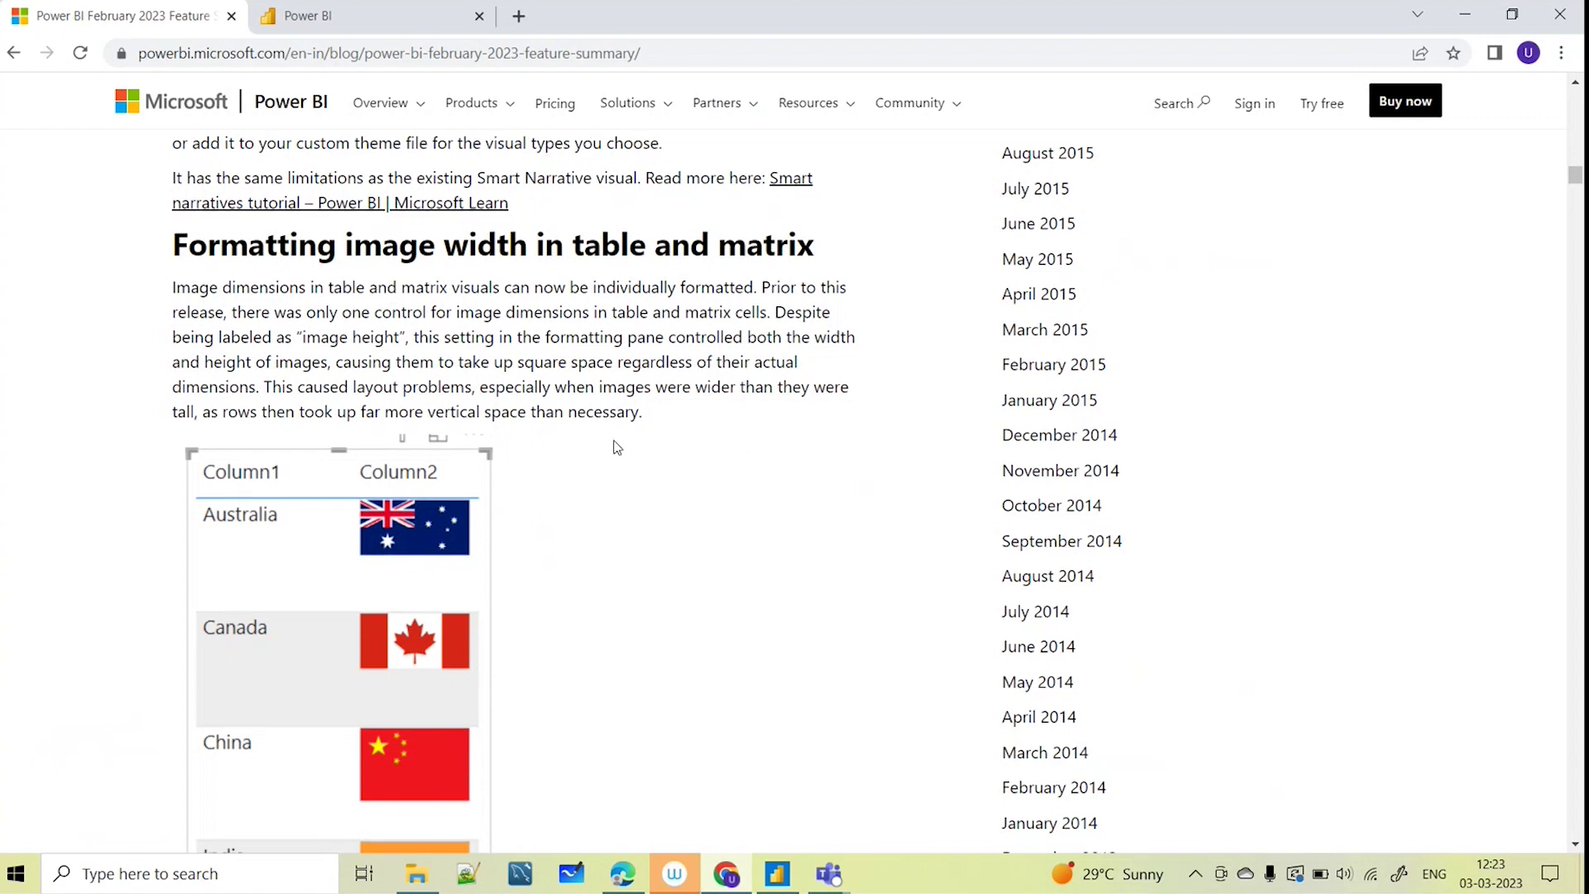
scroll(667, 408, down, 8)
scroll(667, 450, down, 5)
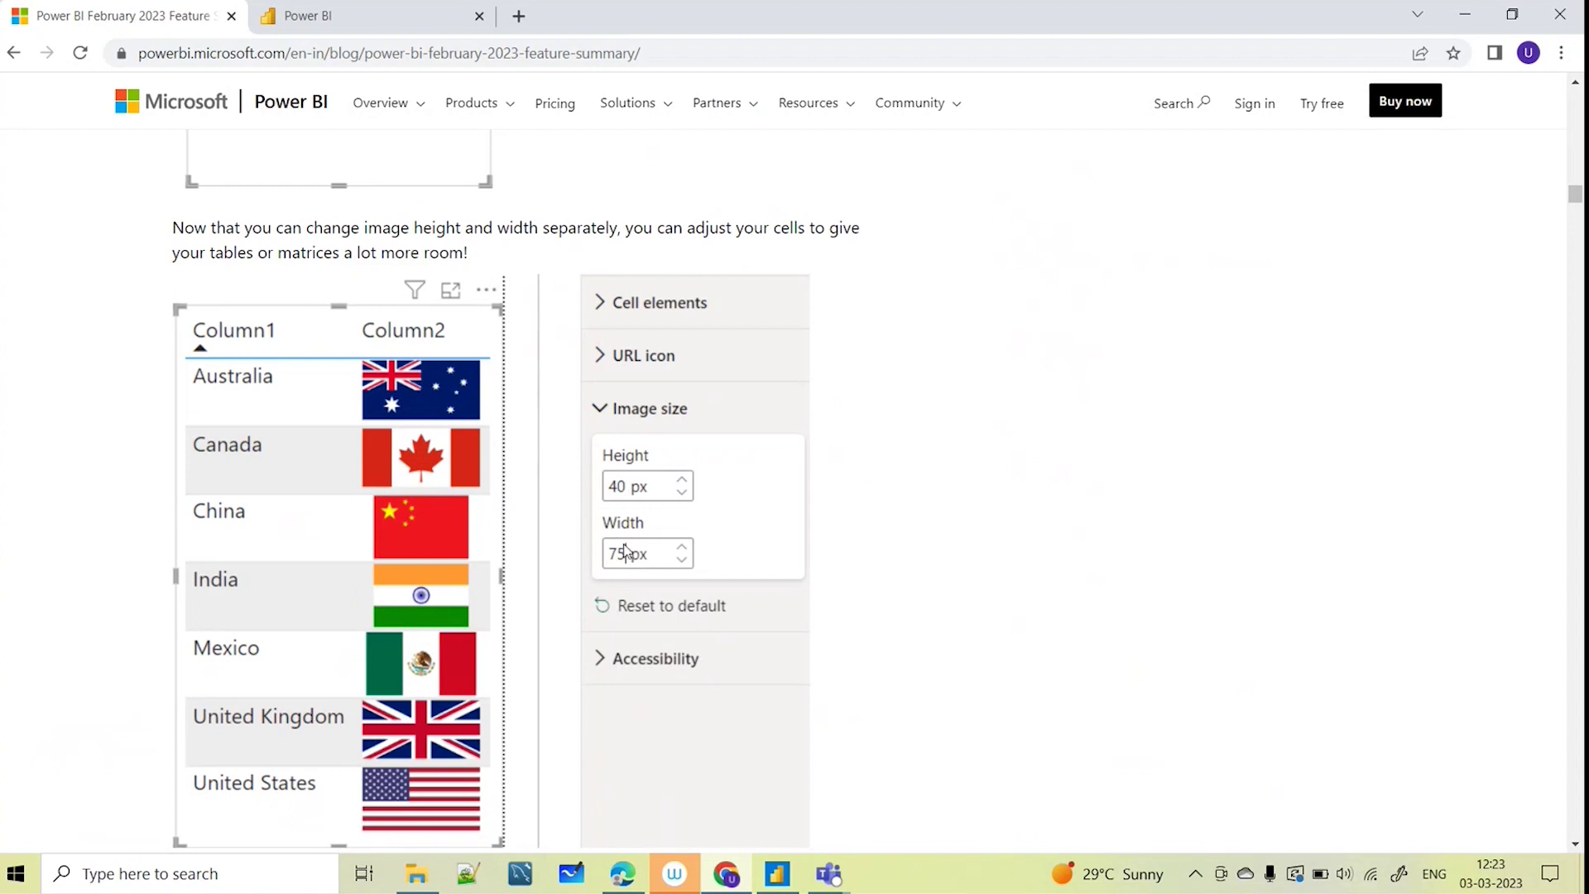
scroll(417, 619, up, 2)
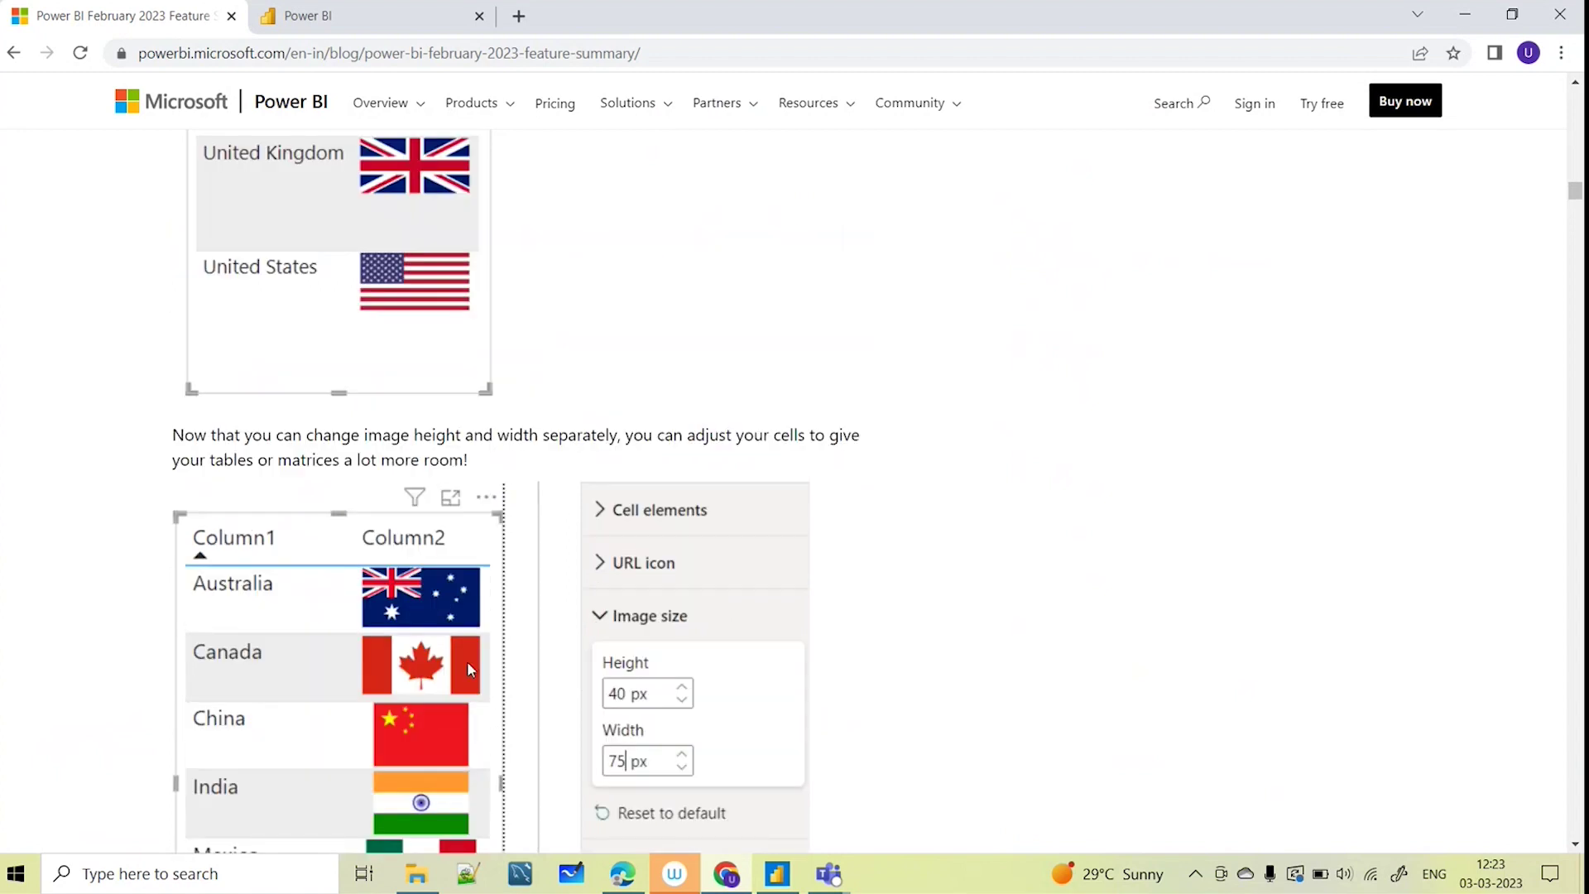
scroll(648, 627, up, 12)
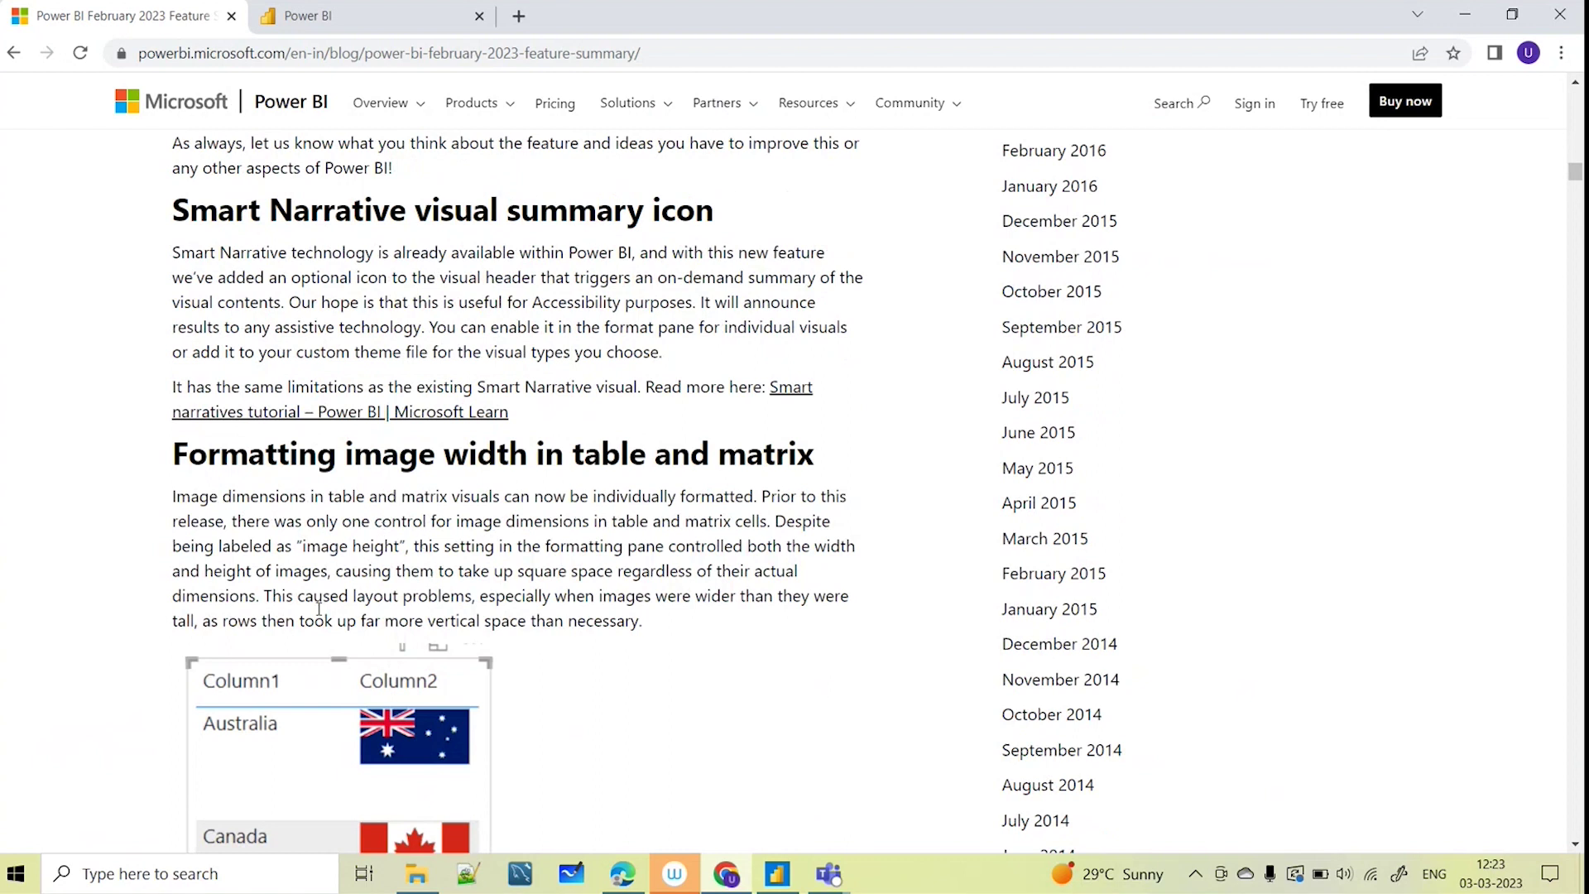
scroll(678, 563, down, 14)
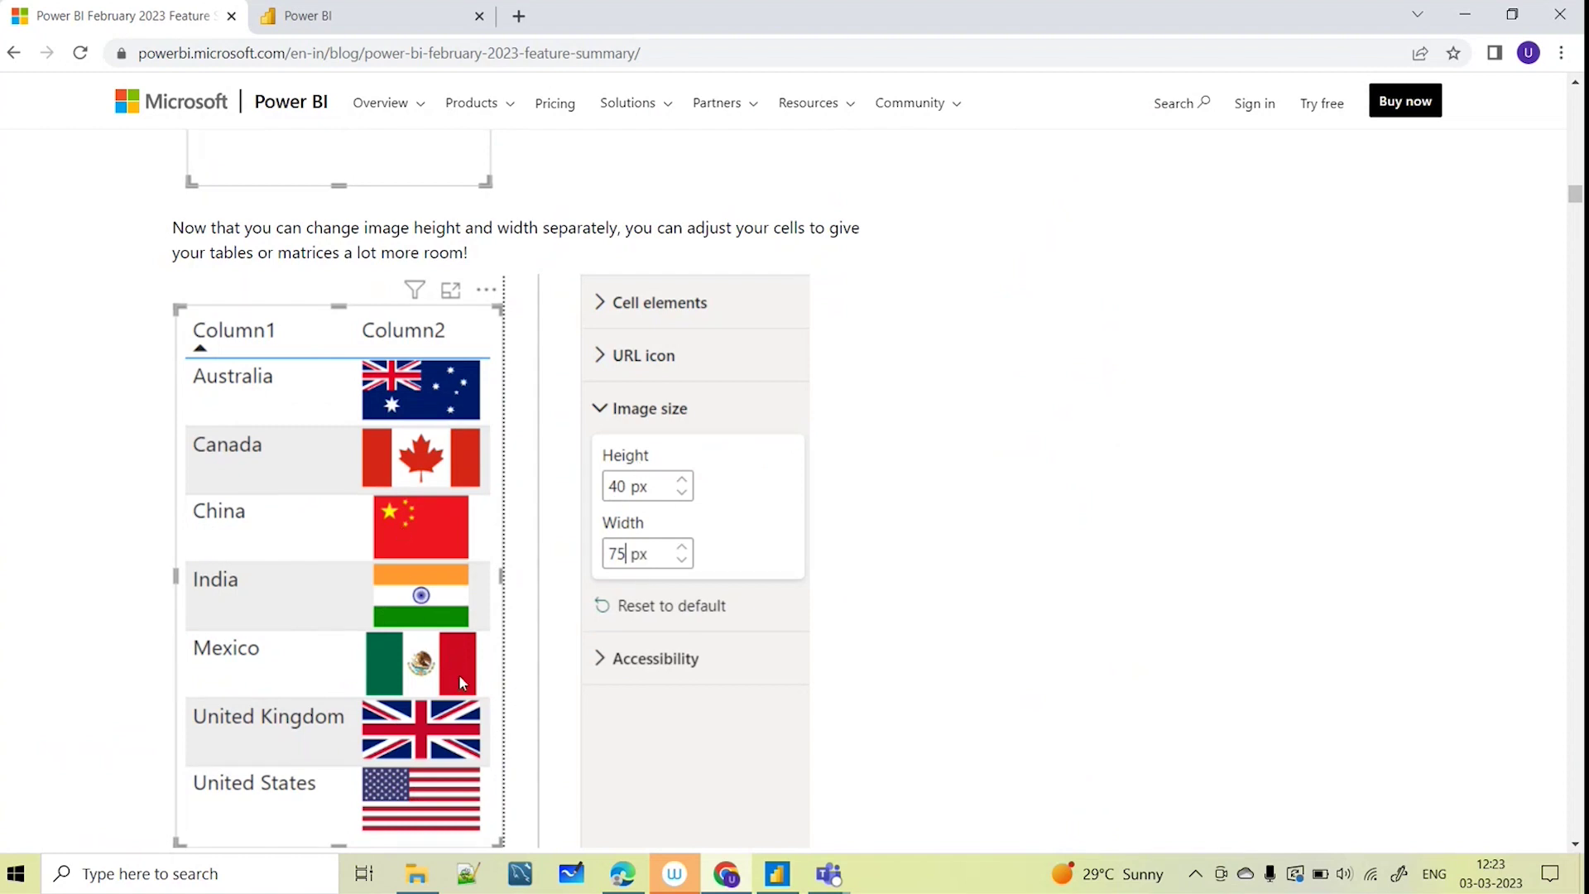
scroll(416, 701, down, 5)
scroll(556, 461, up, 6)
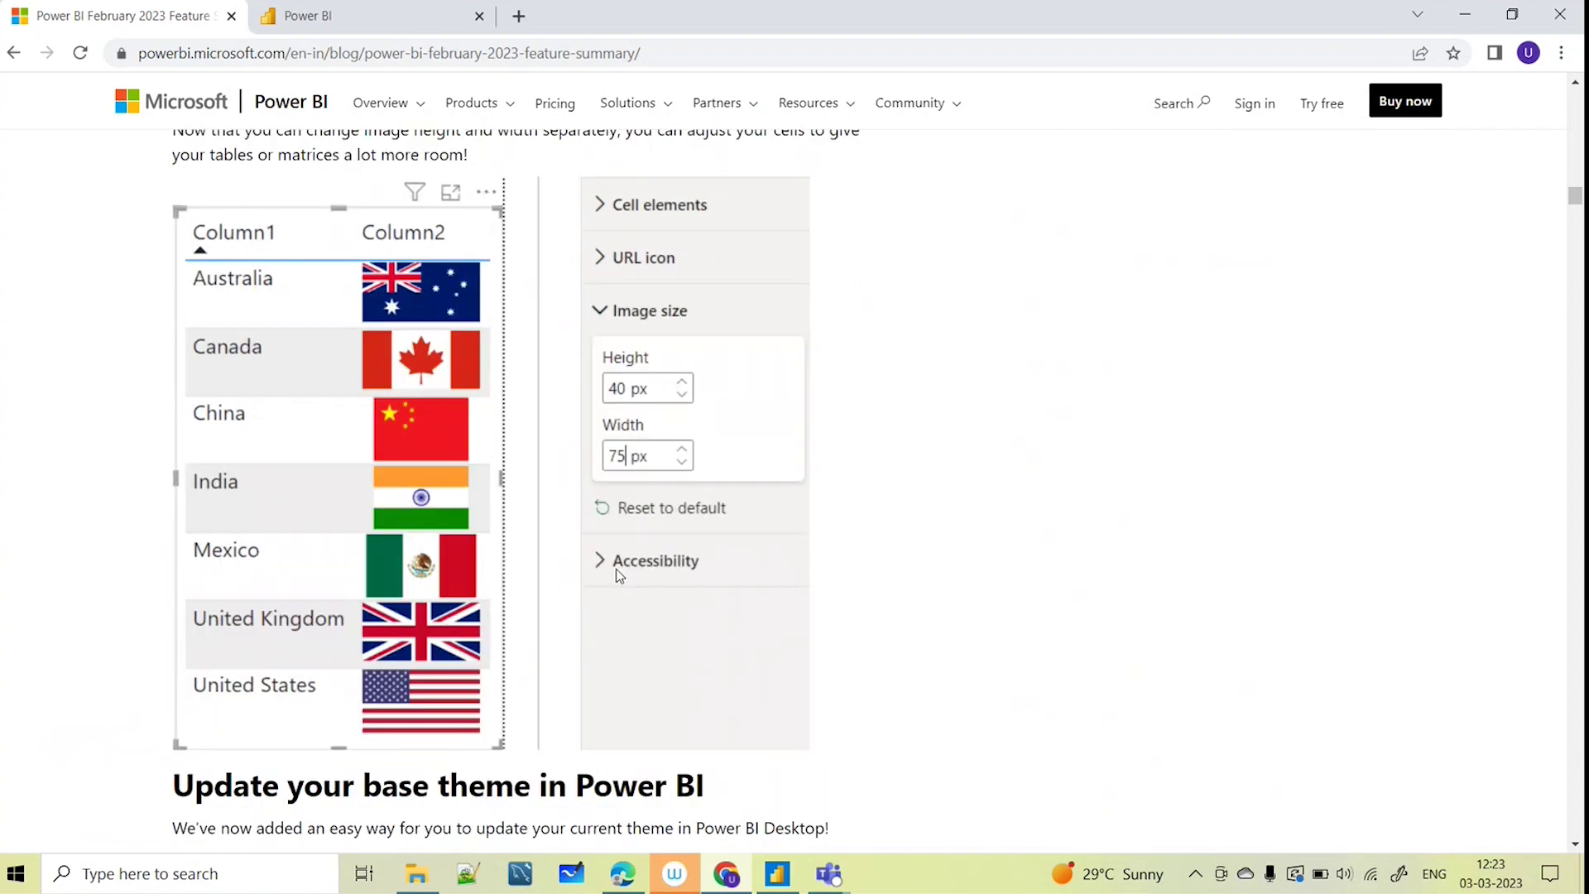
scroll(453, 447, down, 3)
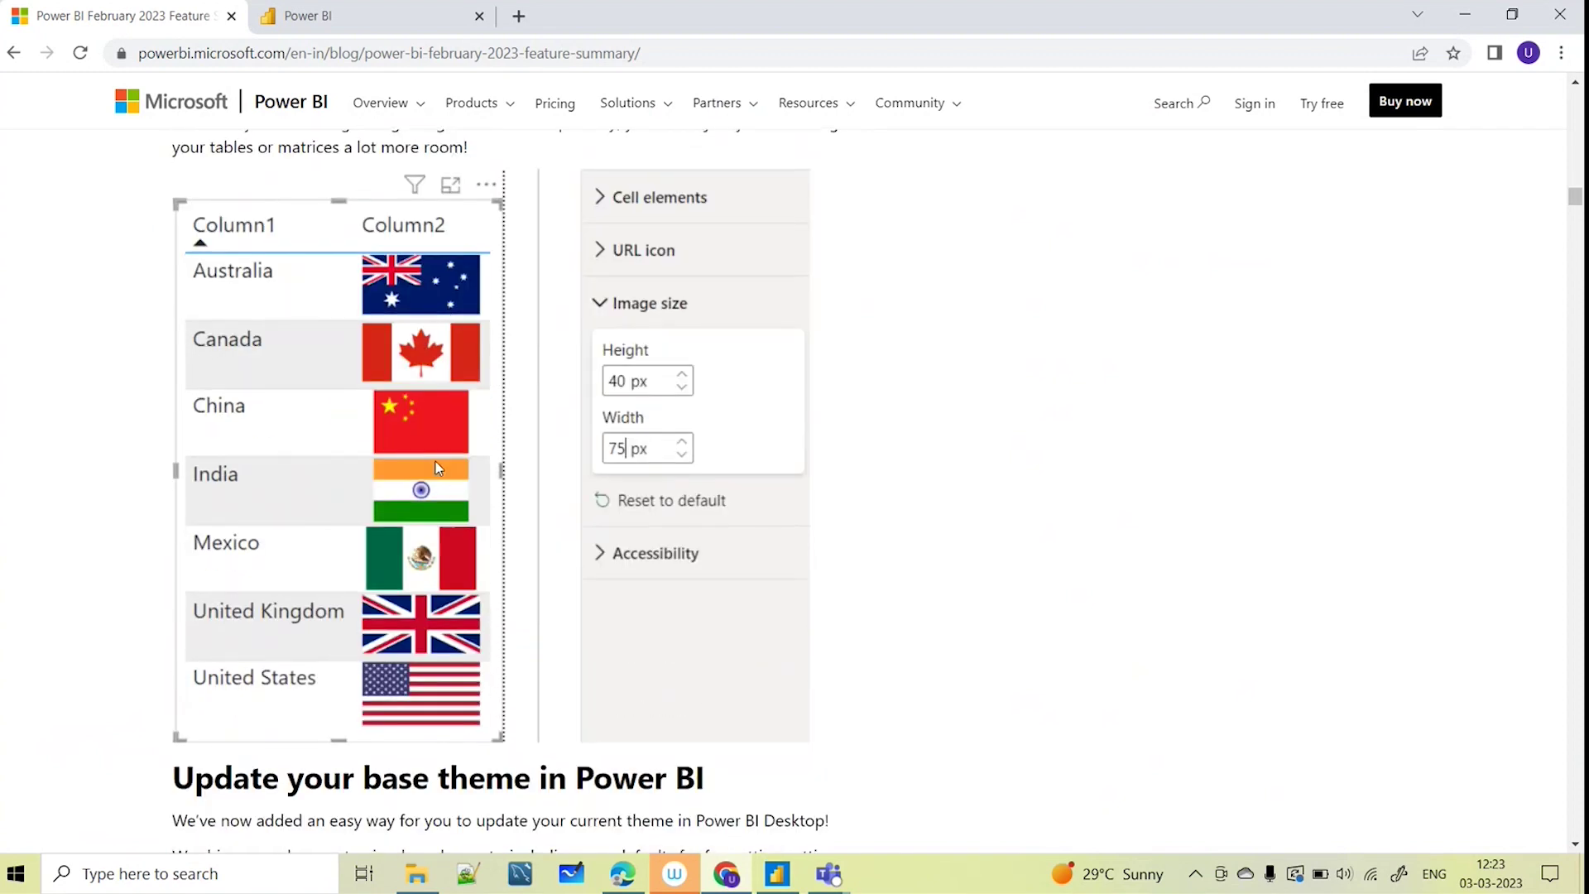
scroll(435, 460, down, 5)
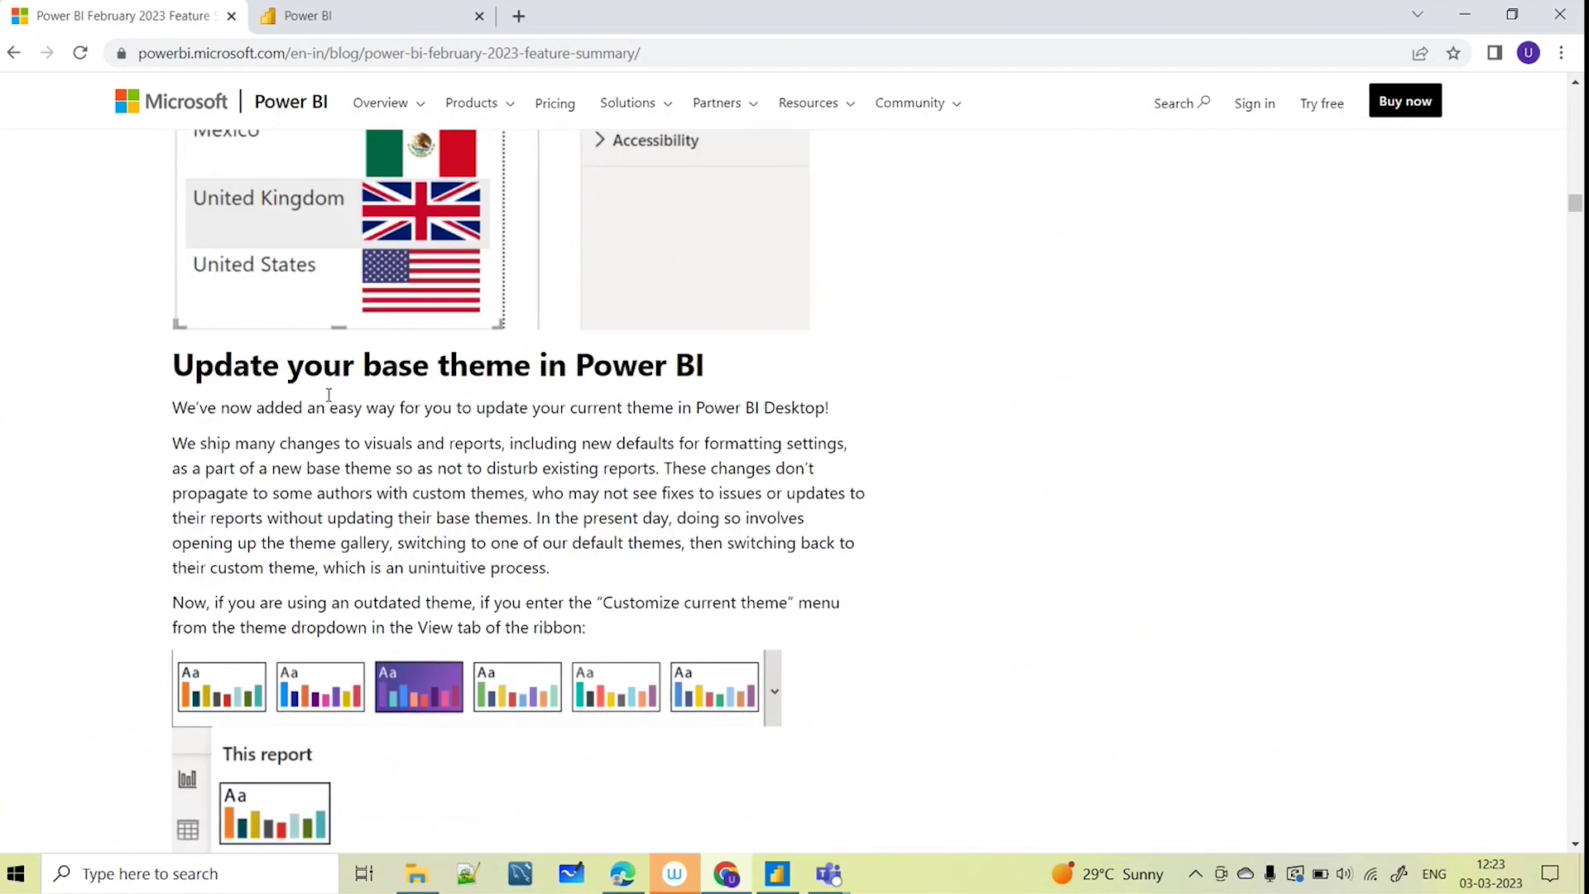
scroll(490, 369, down, 3)
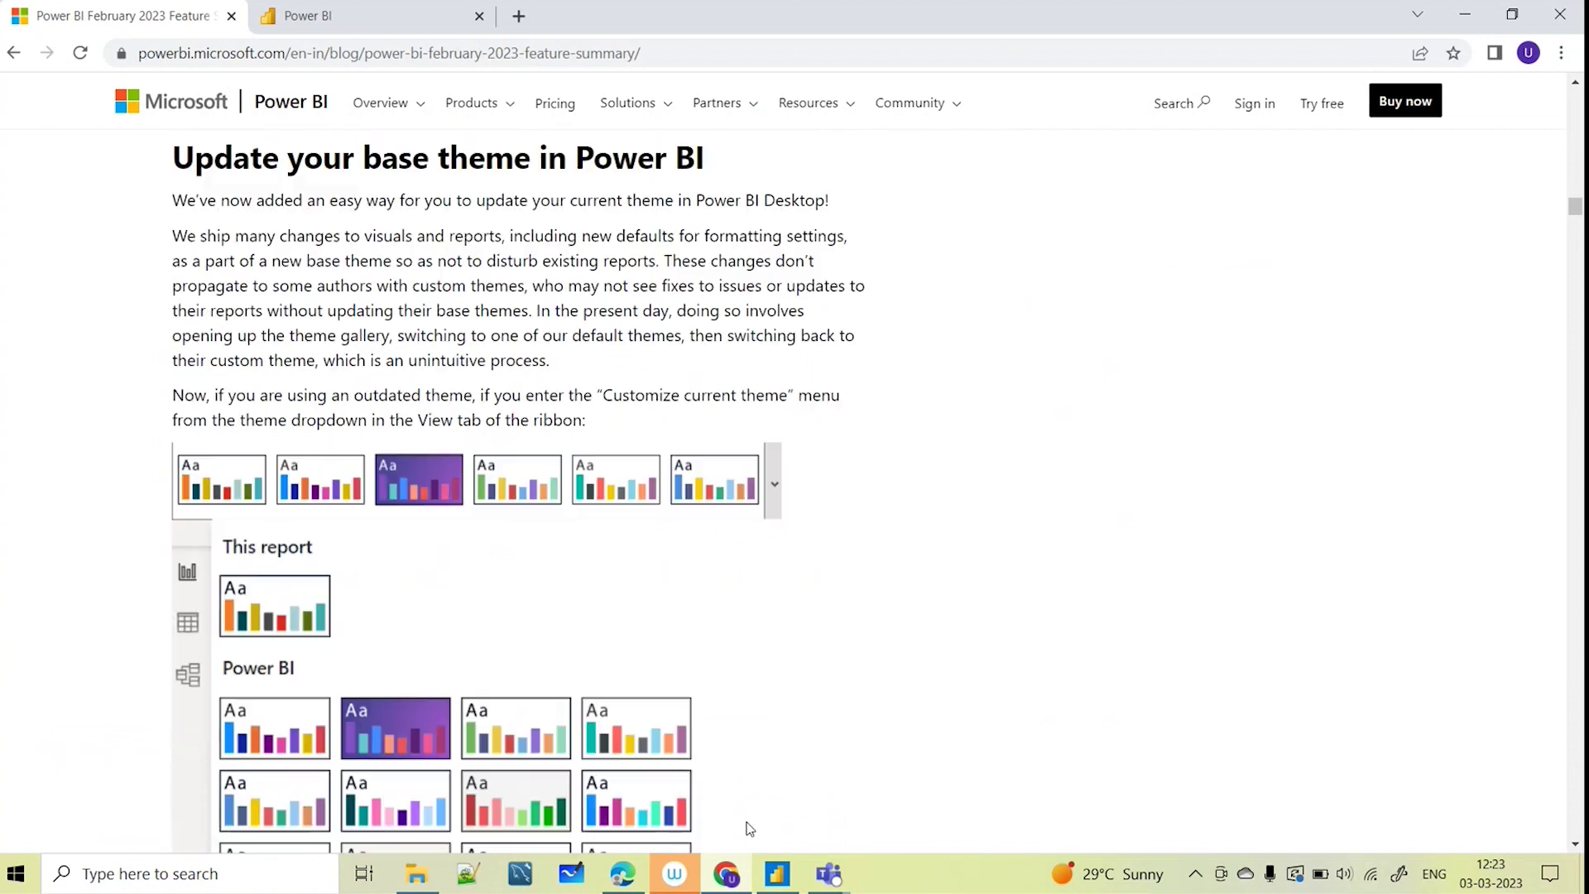
click(777, 873)
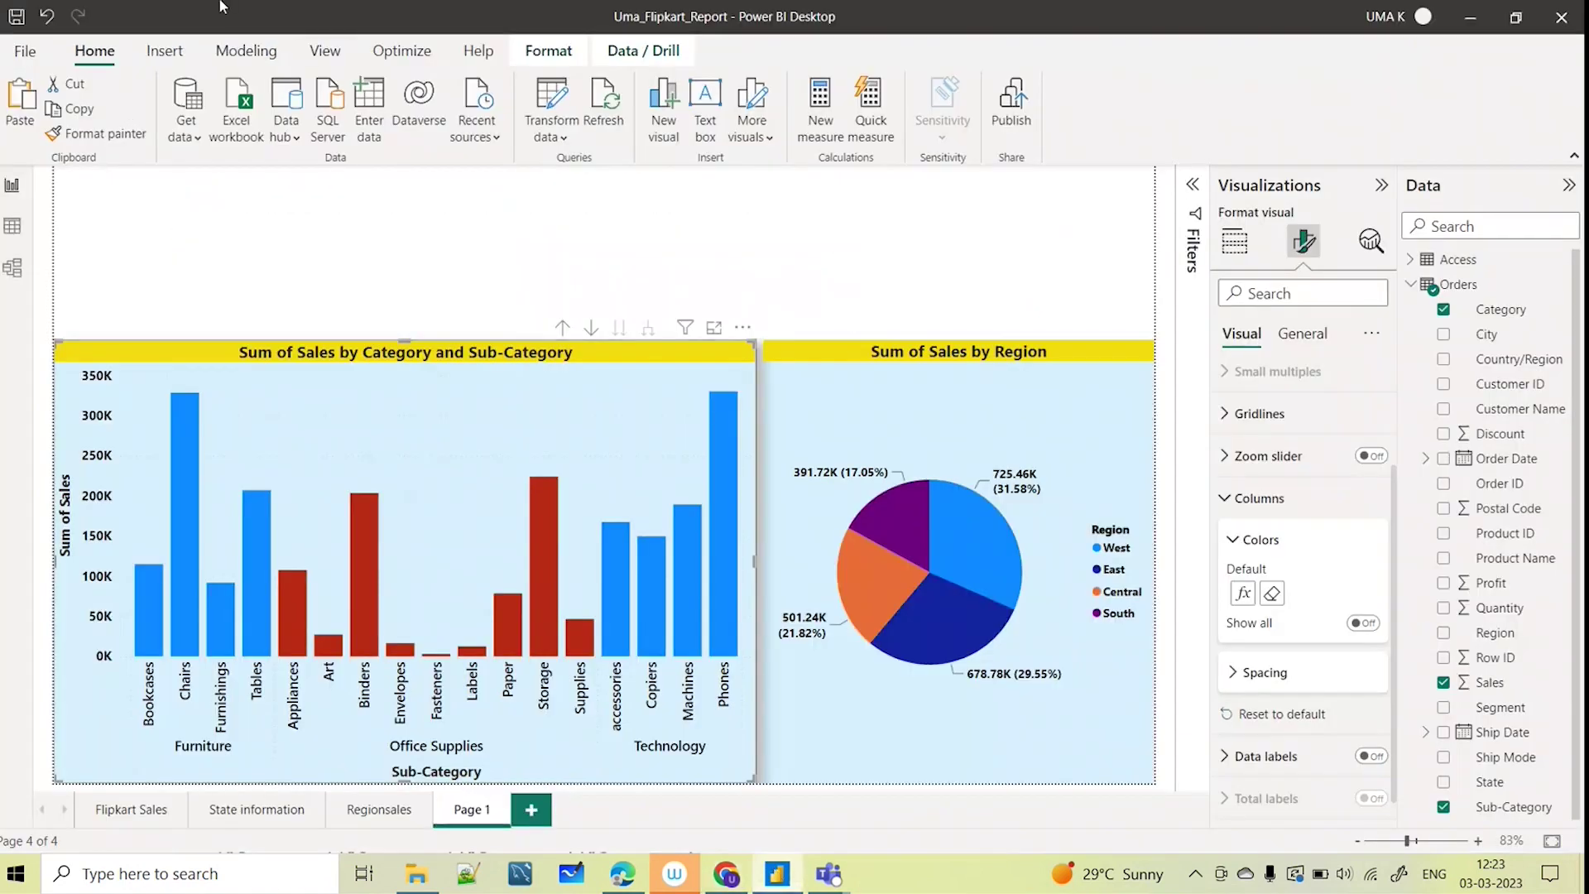
click(325, 50)
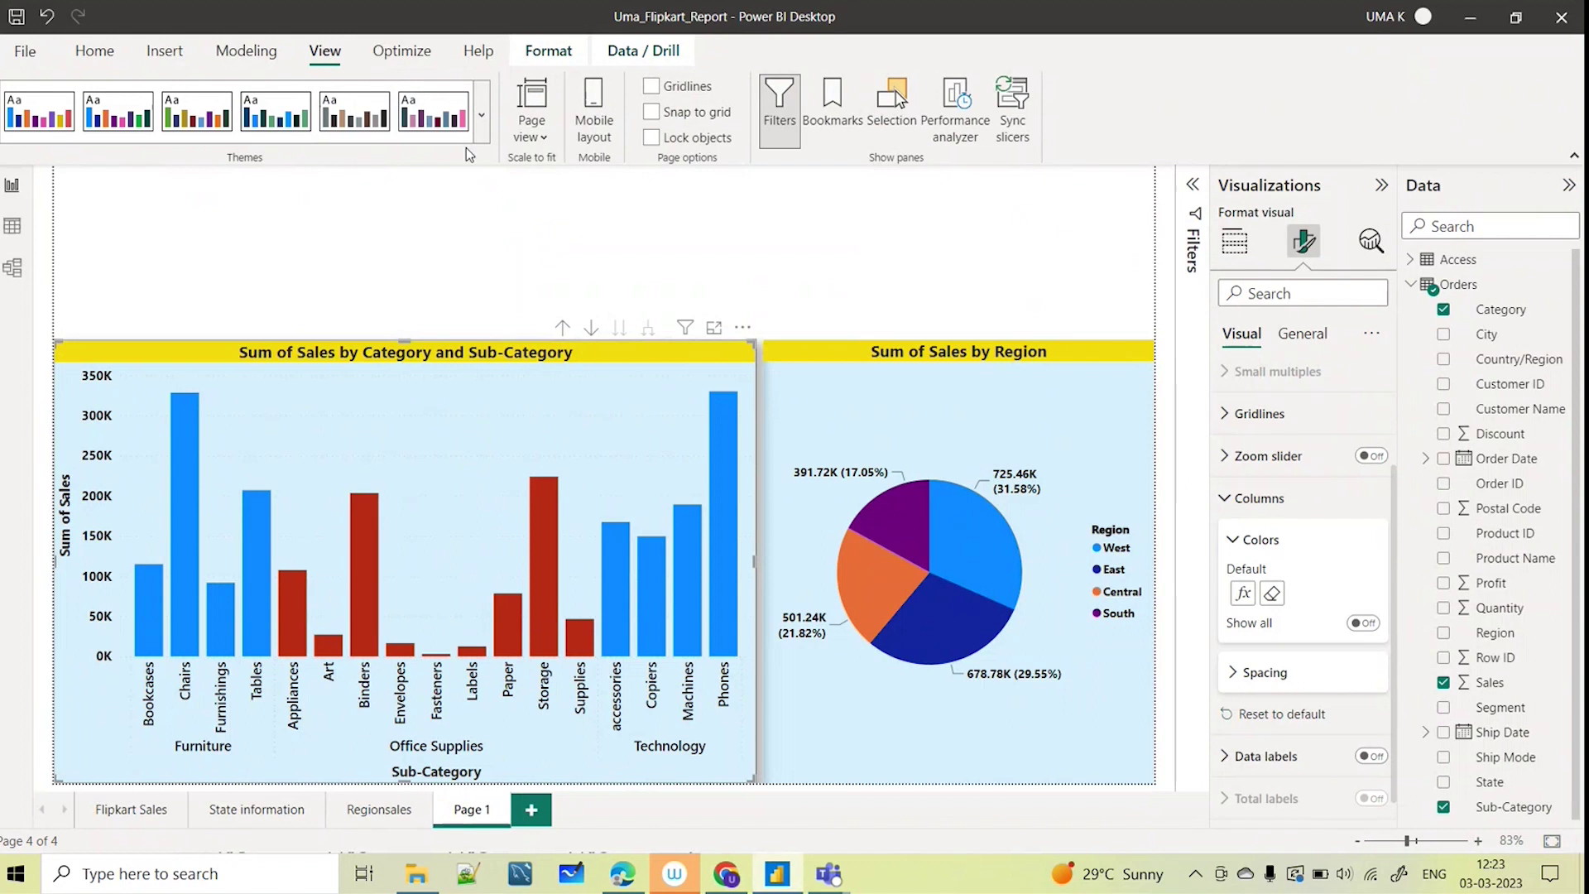
click(481, 115)
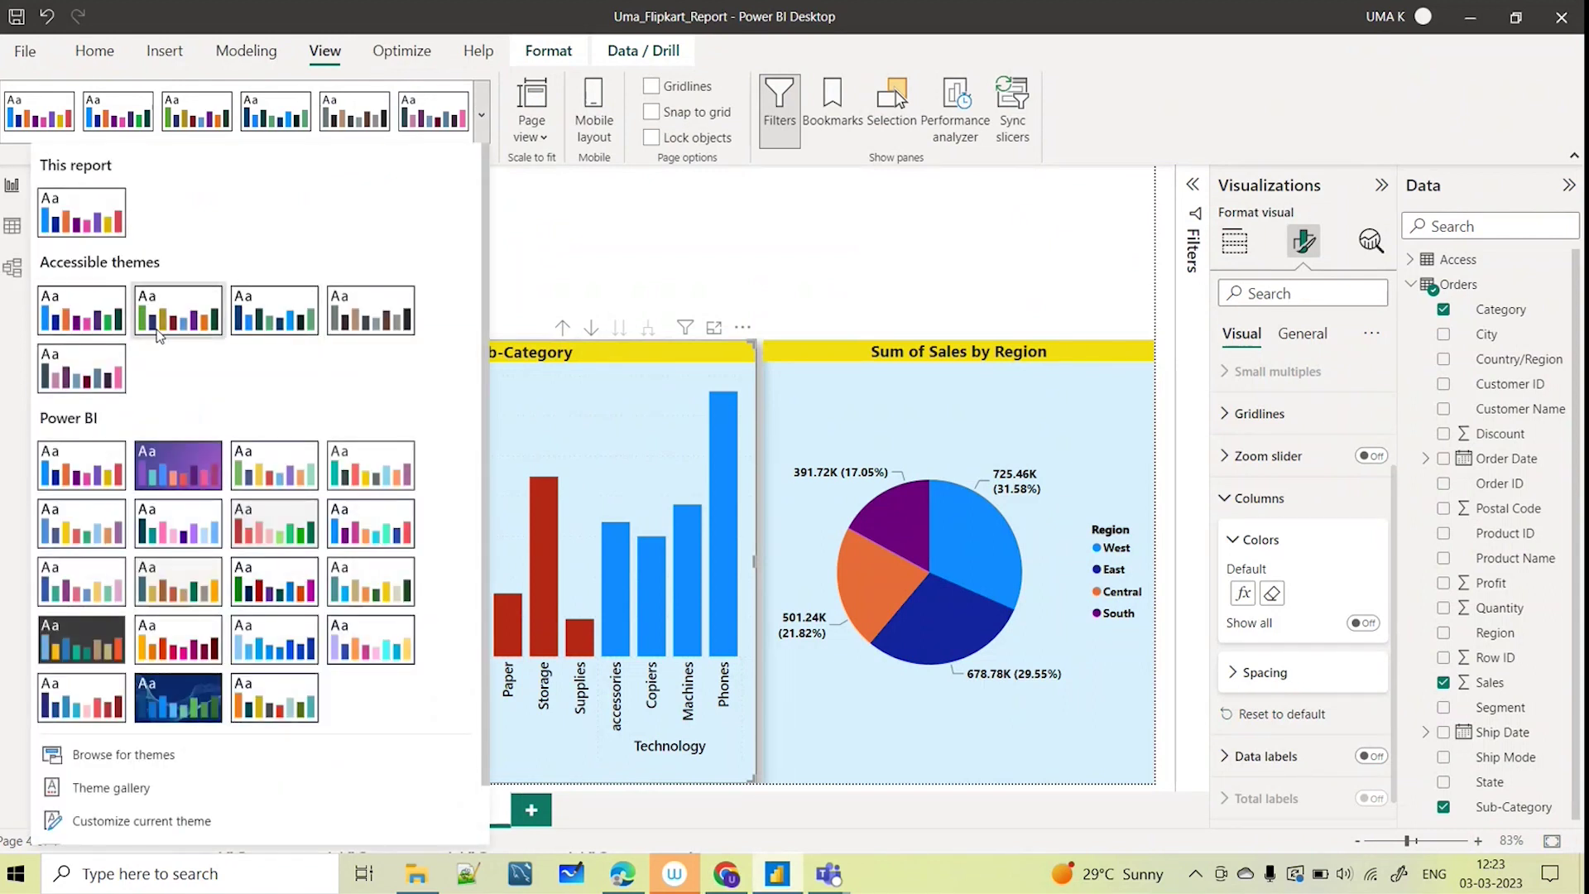
scroll(319, 464, down, 2)
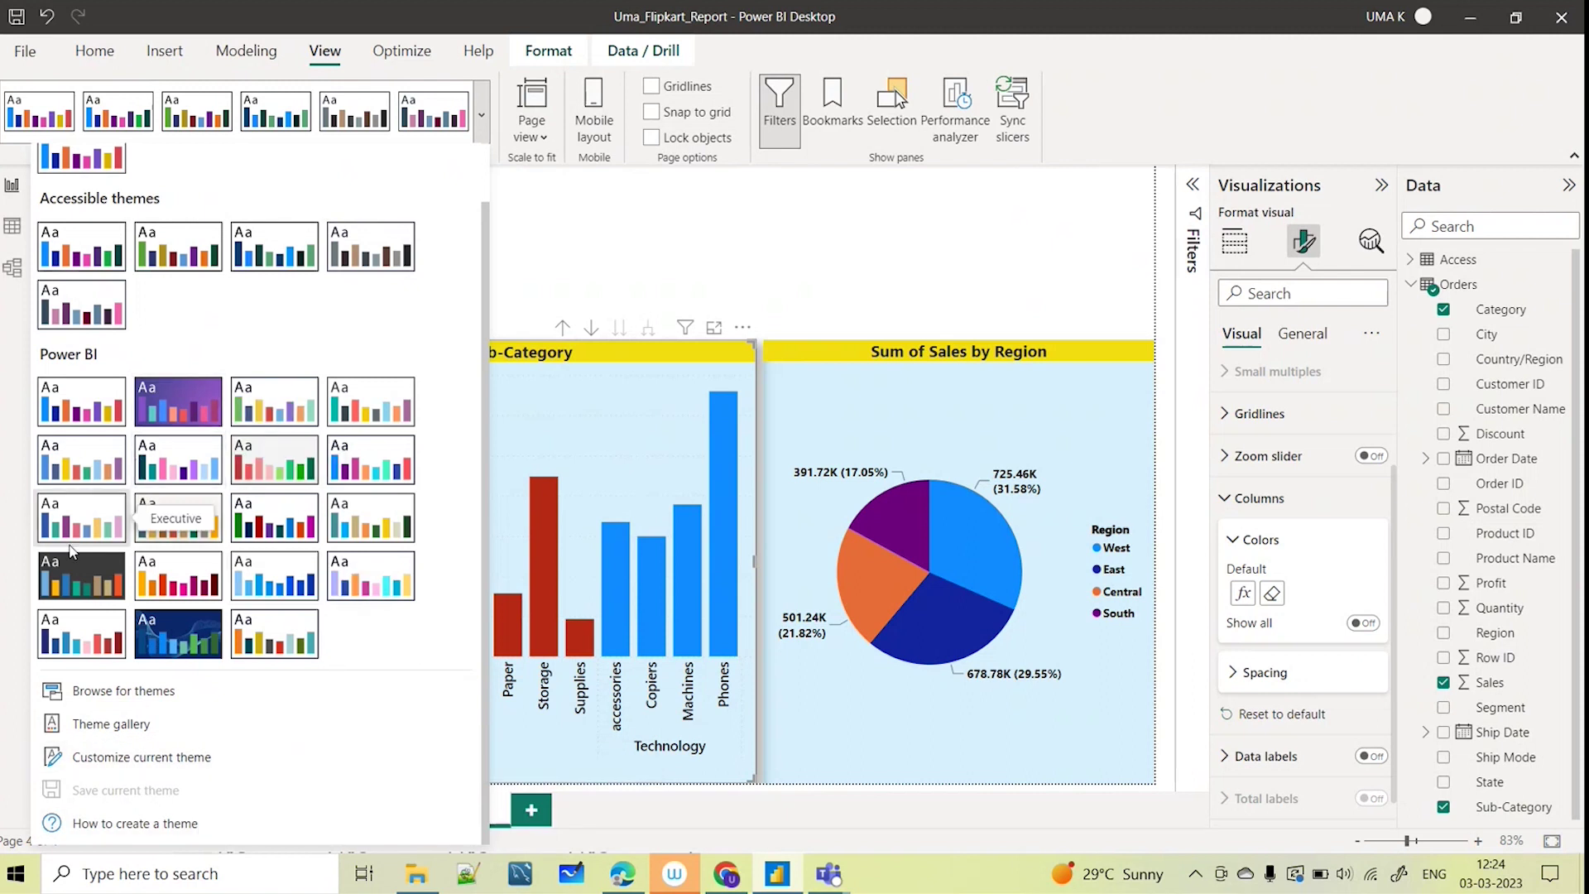
click(209, 586)
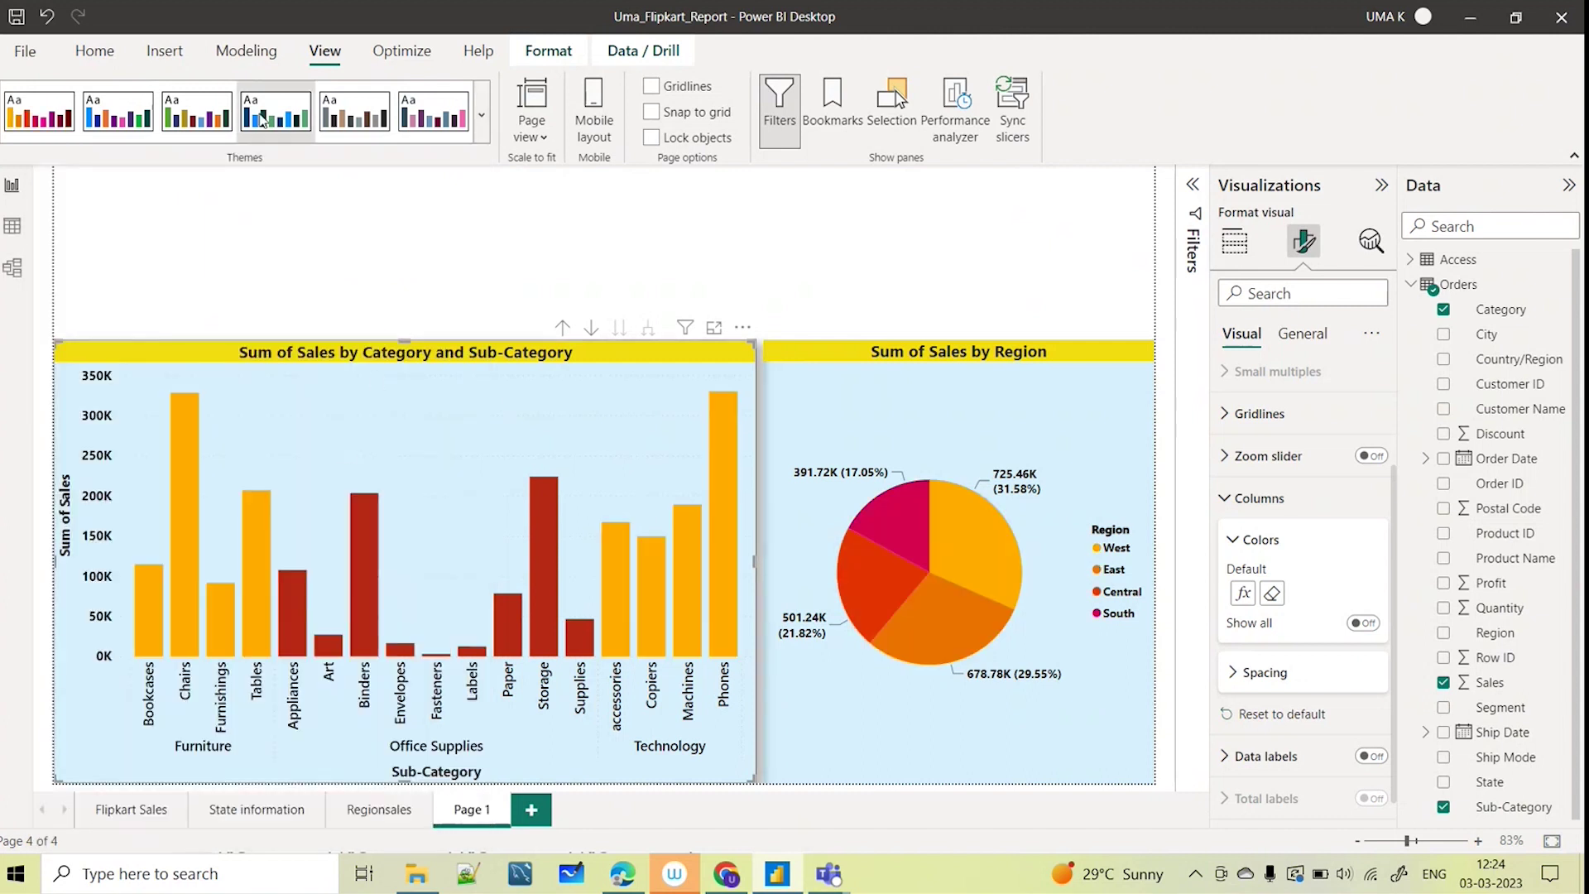
click(354, 110)
click(174, 108)
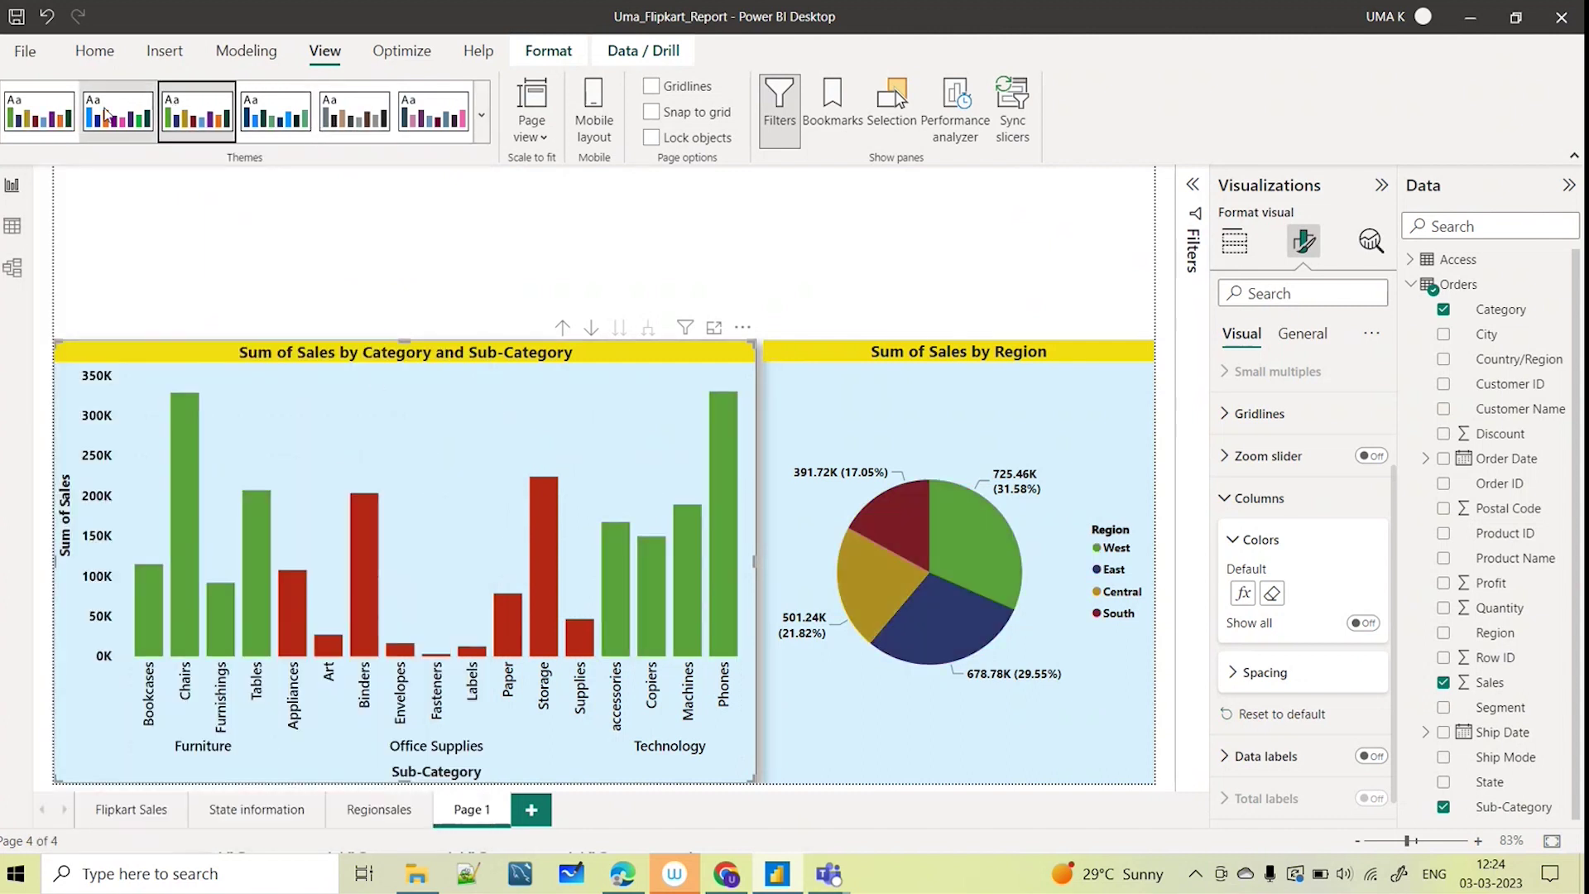
click(42, 112)
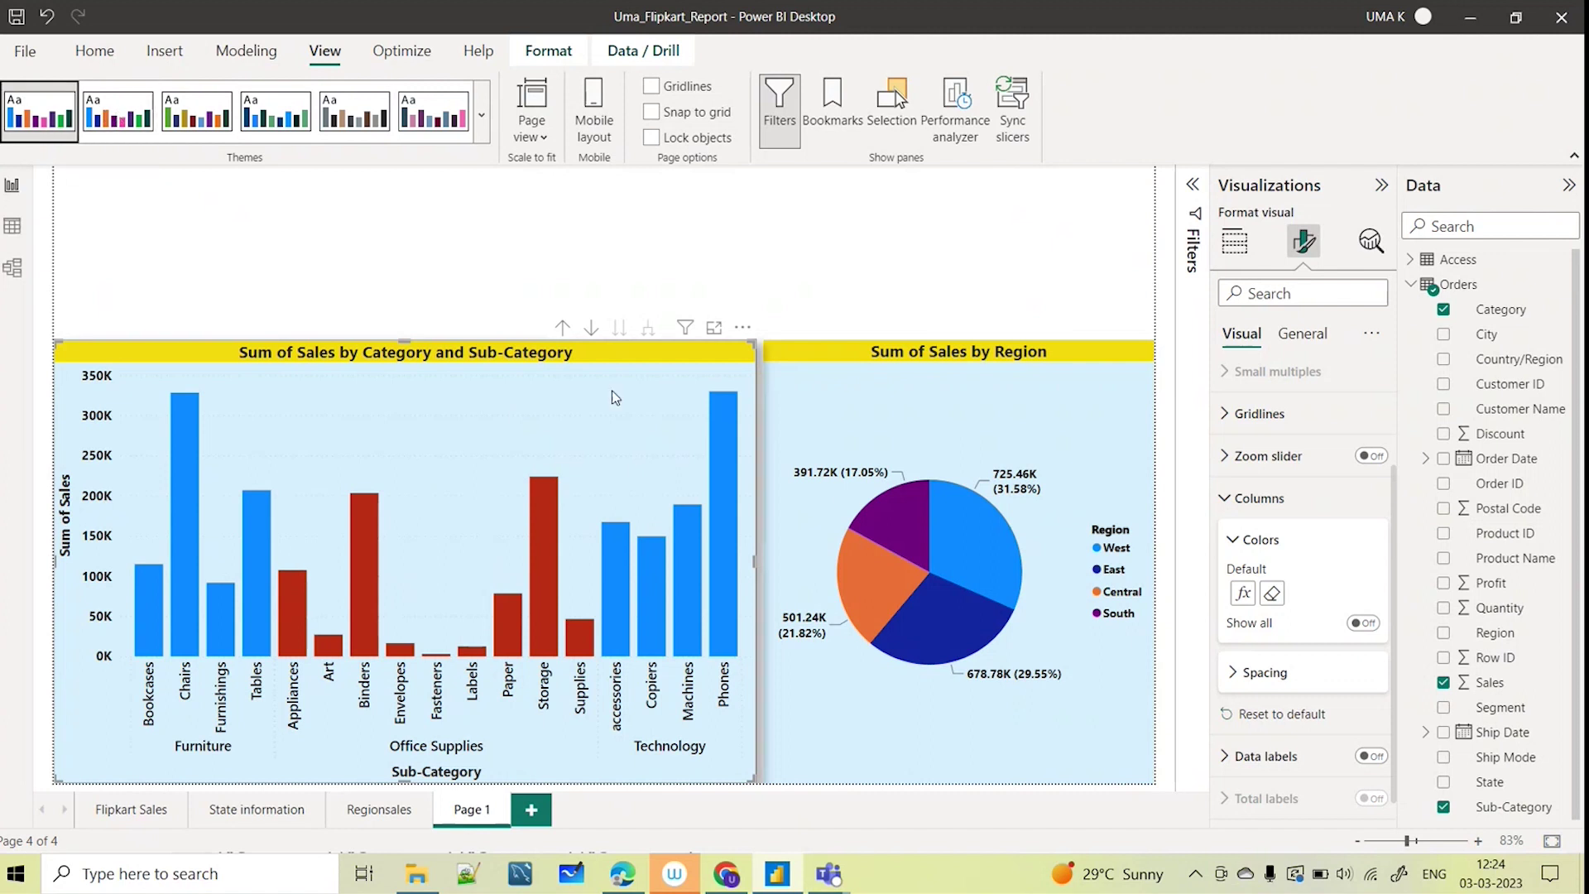
click(195, 122)
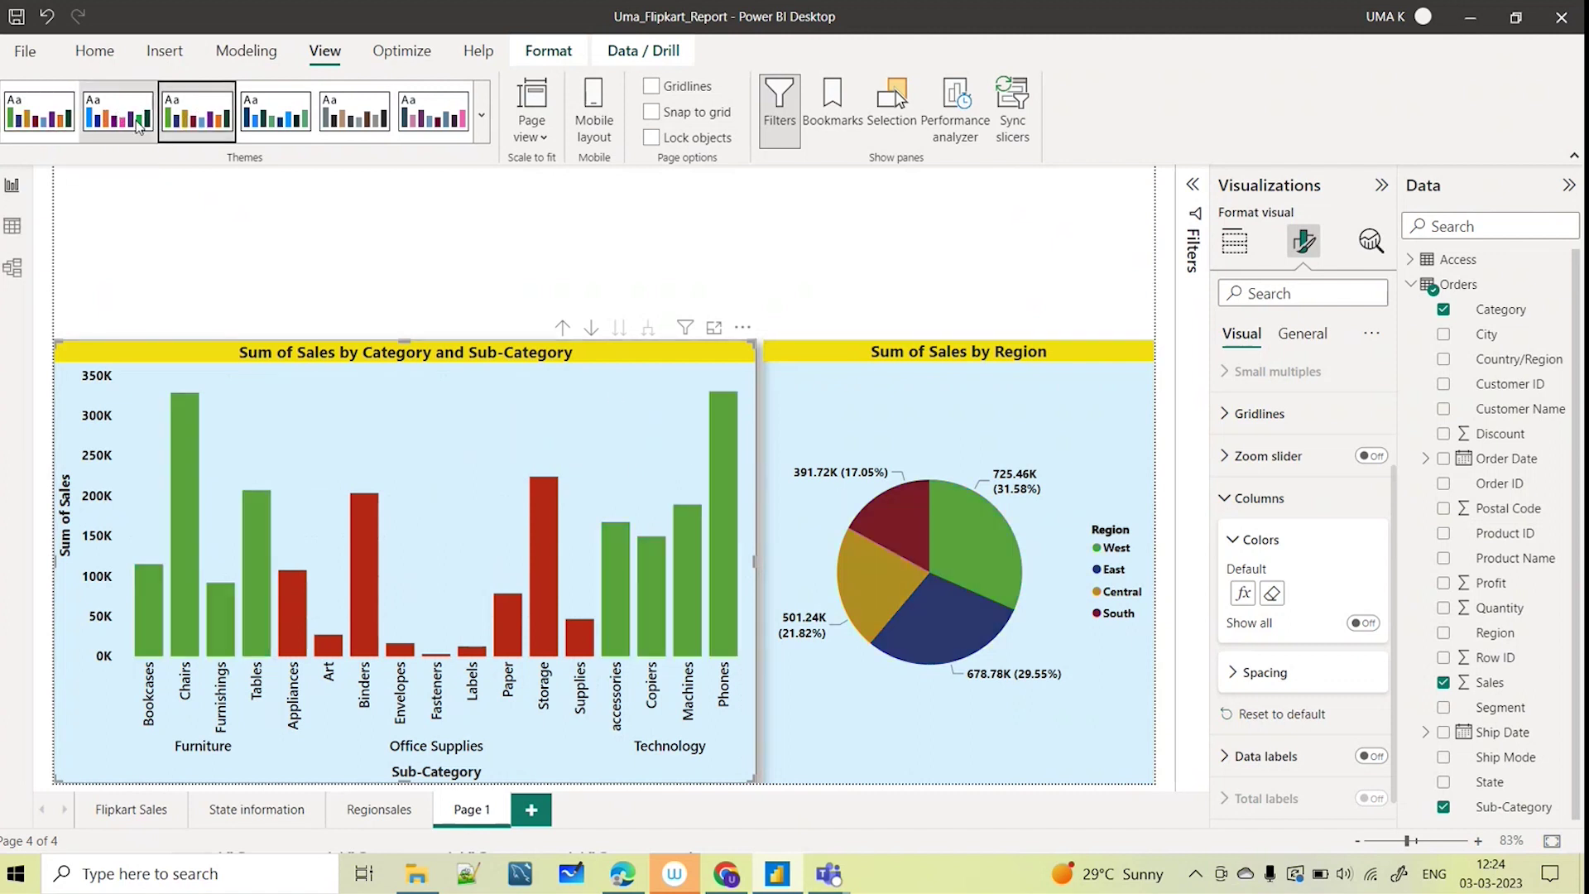
click(20, 105)
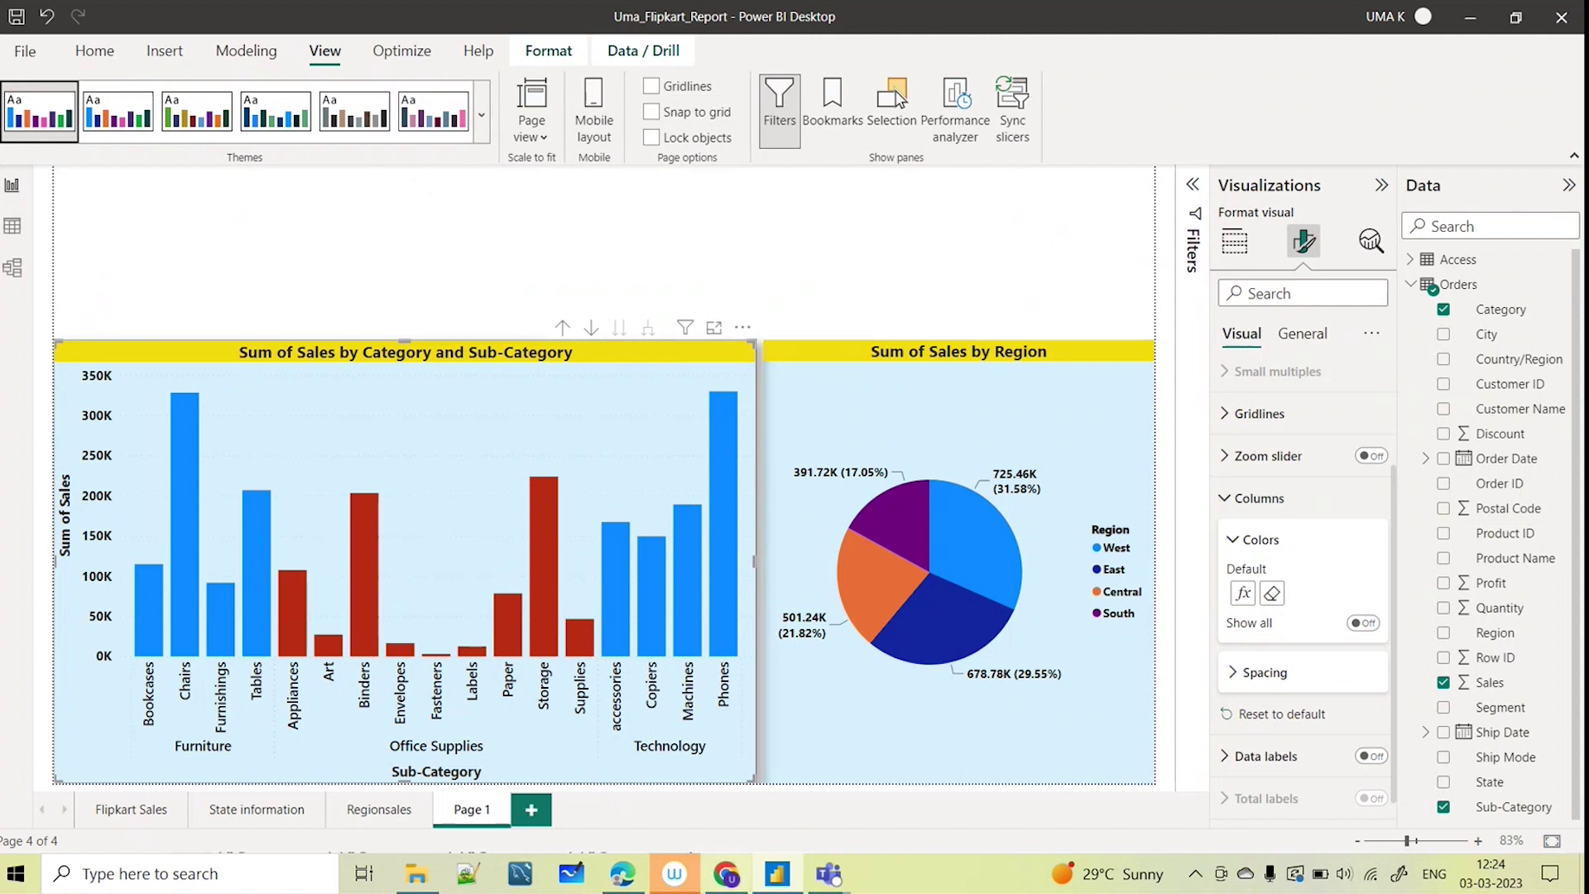
click(728, 874)
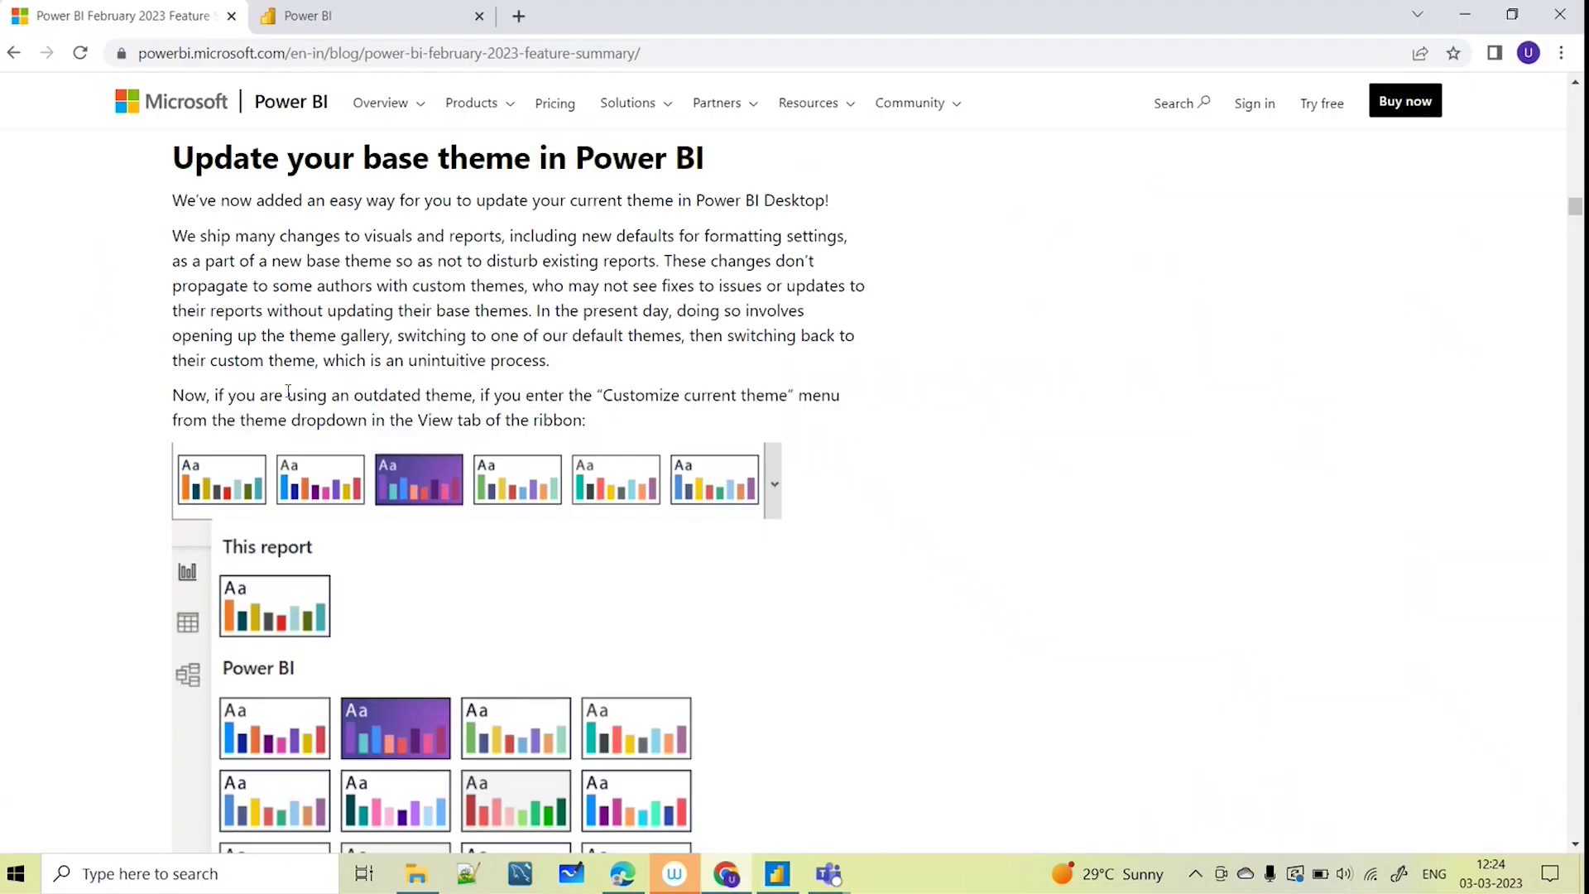
Highlight the sentence about out-of-date themes and read on through the theme update notes
scroll(562, 553, down, 10)
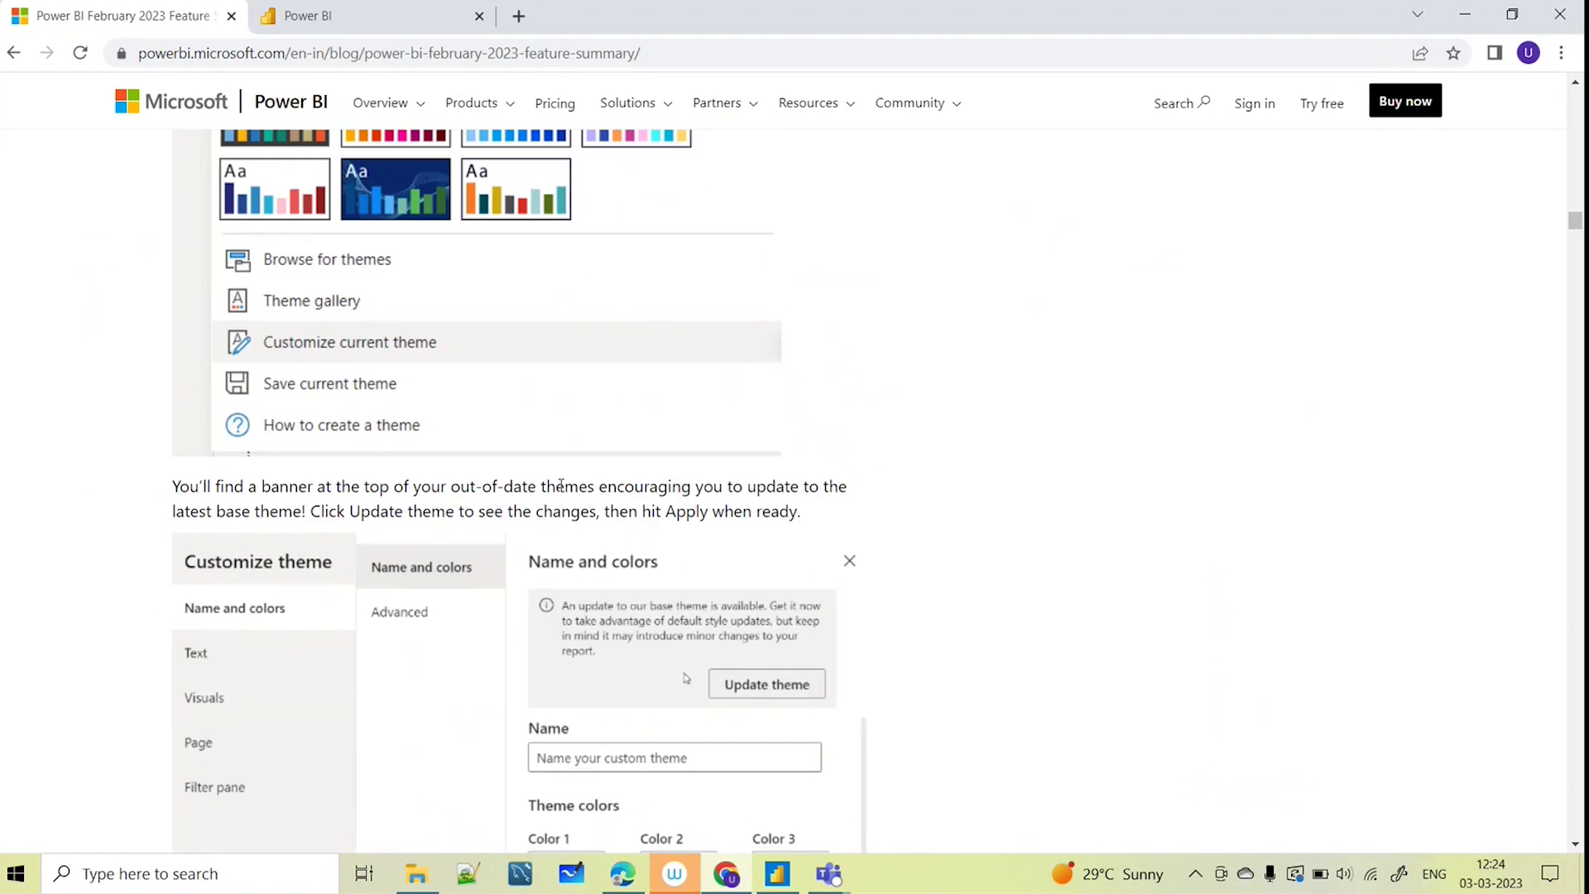
scroll(613, 477, down, 1)
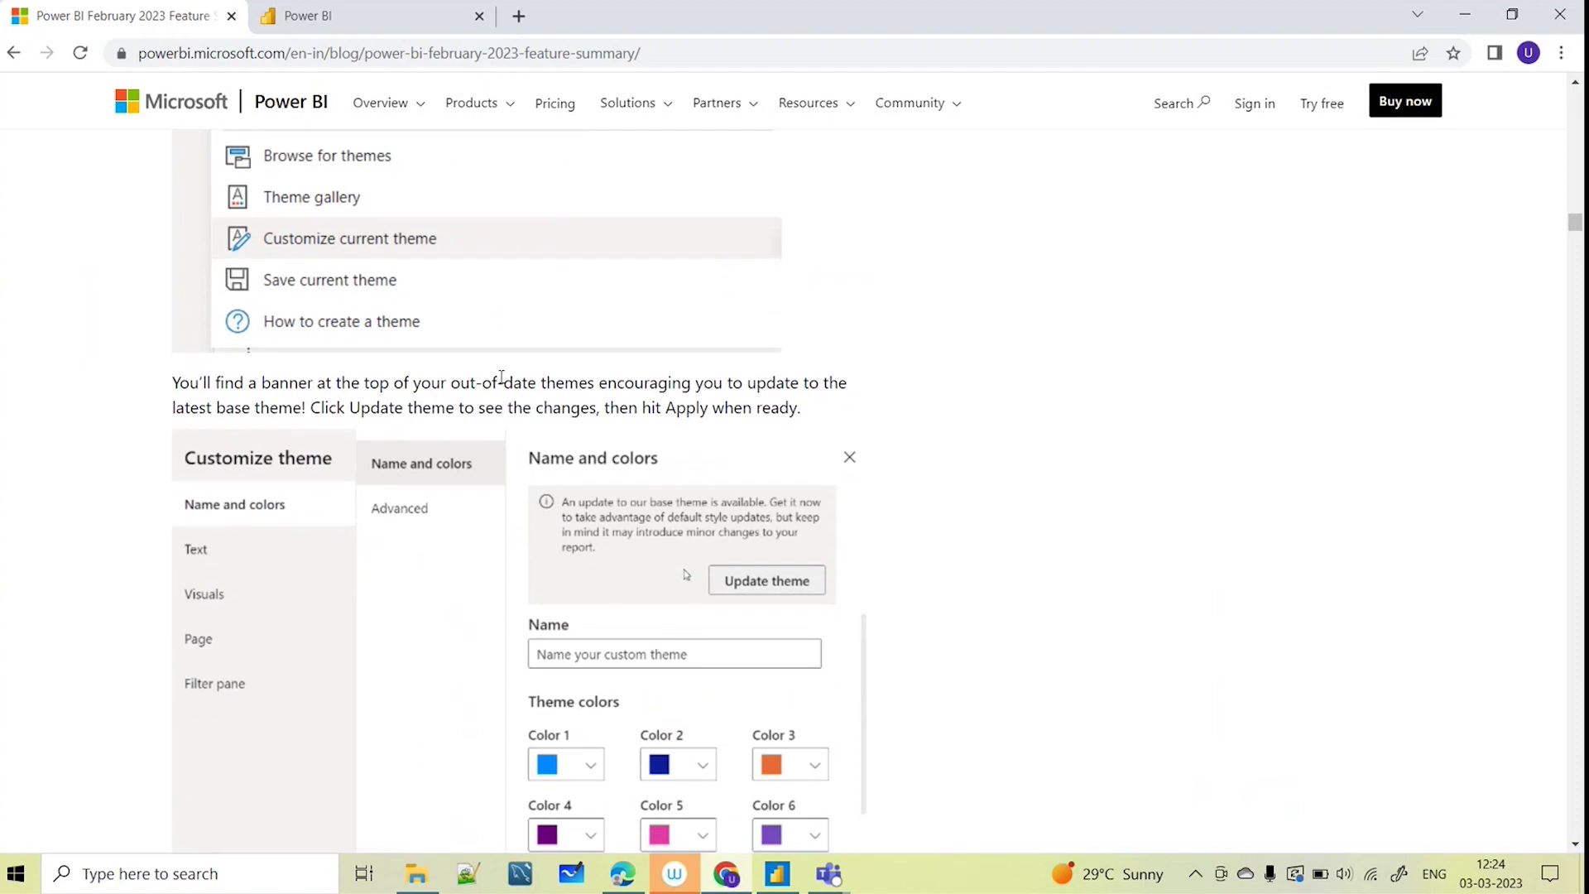
drag(450, 383, 850, 389)
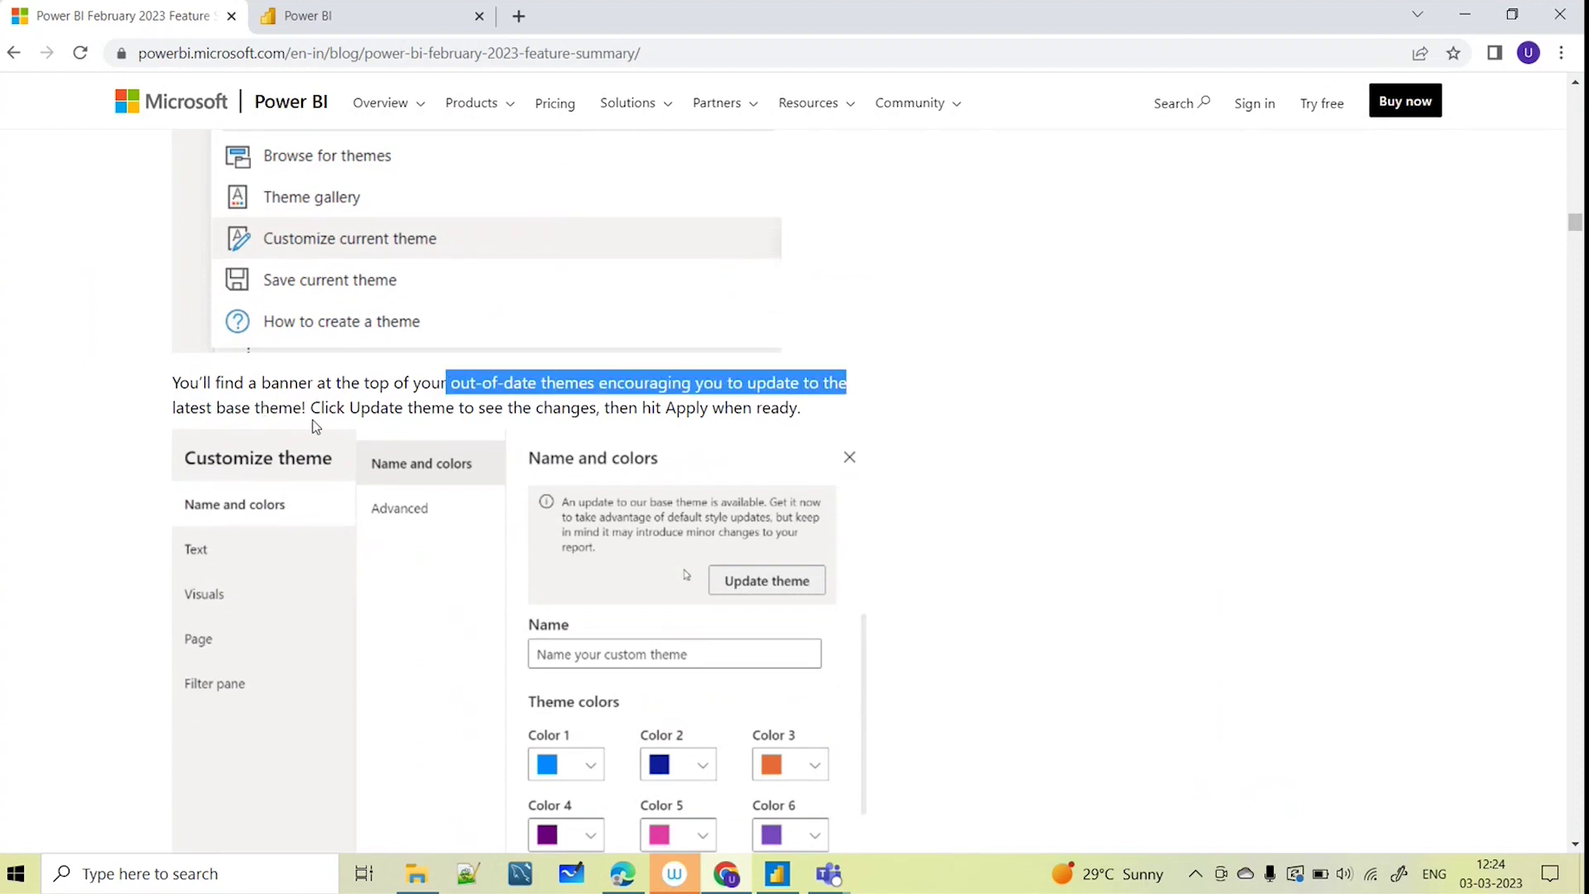
scroll(750, 540, down, 1)
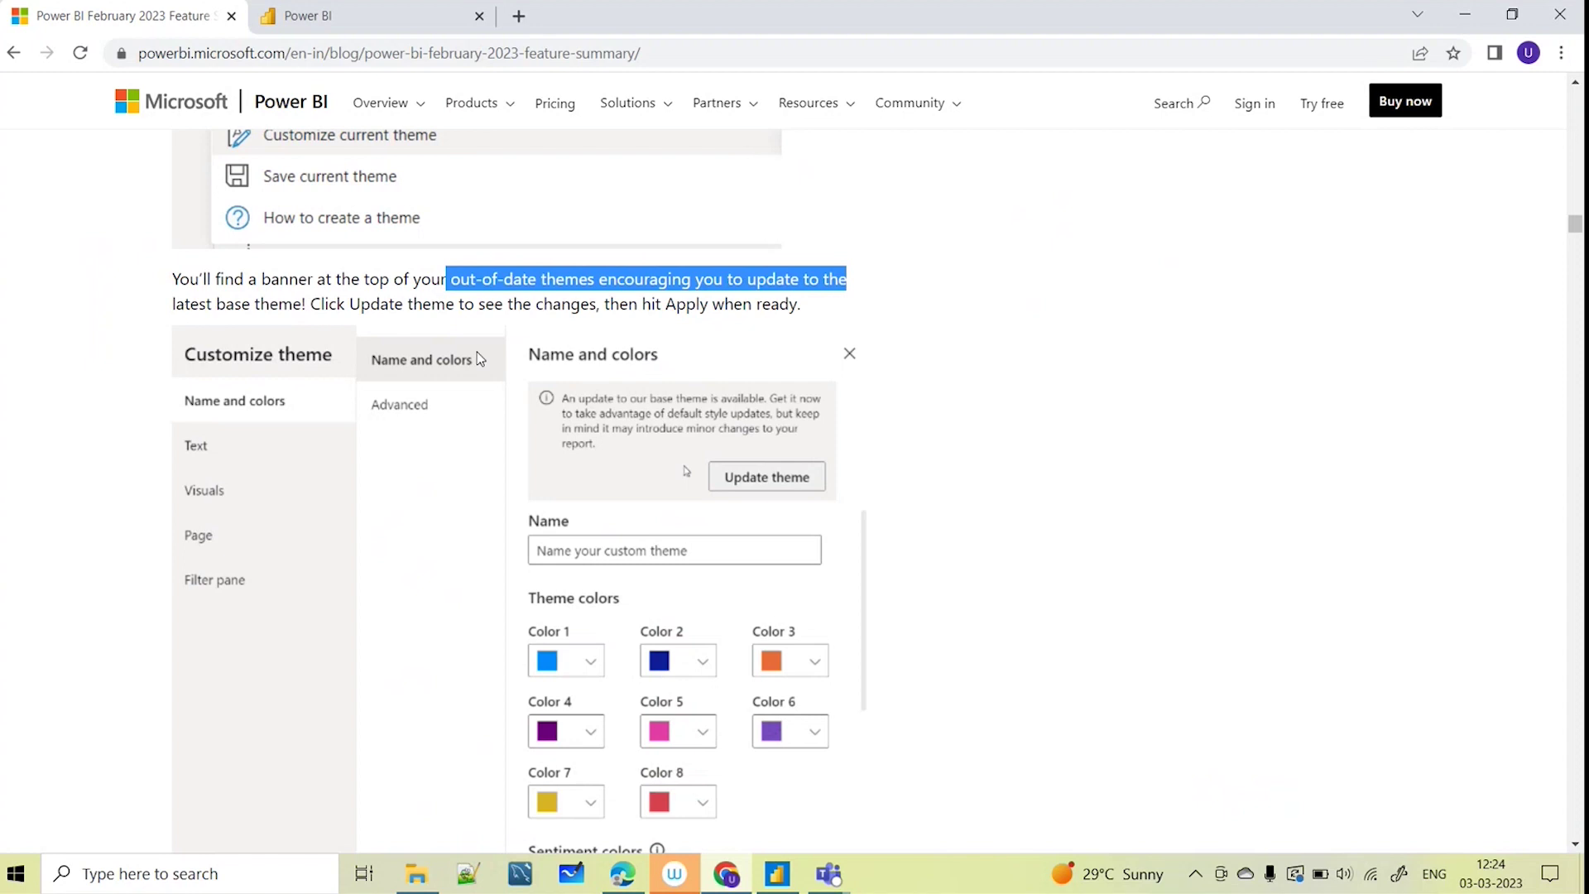
scroll(534, 474, down, 1)
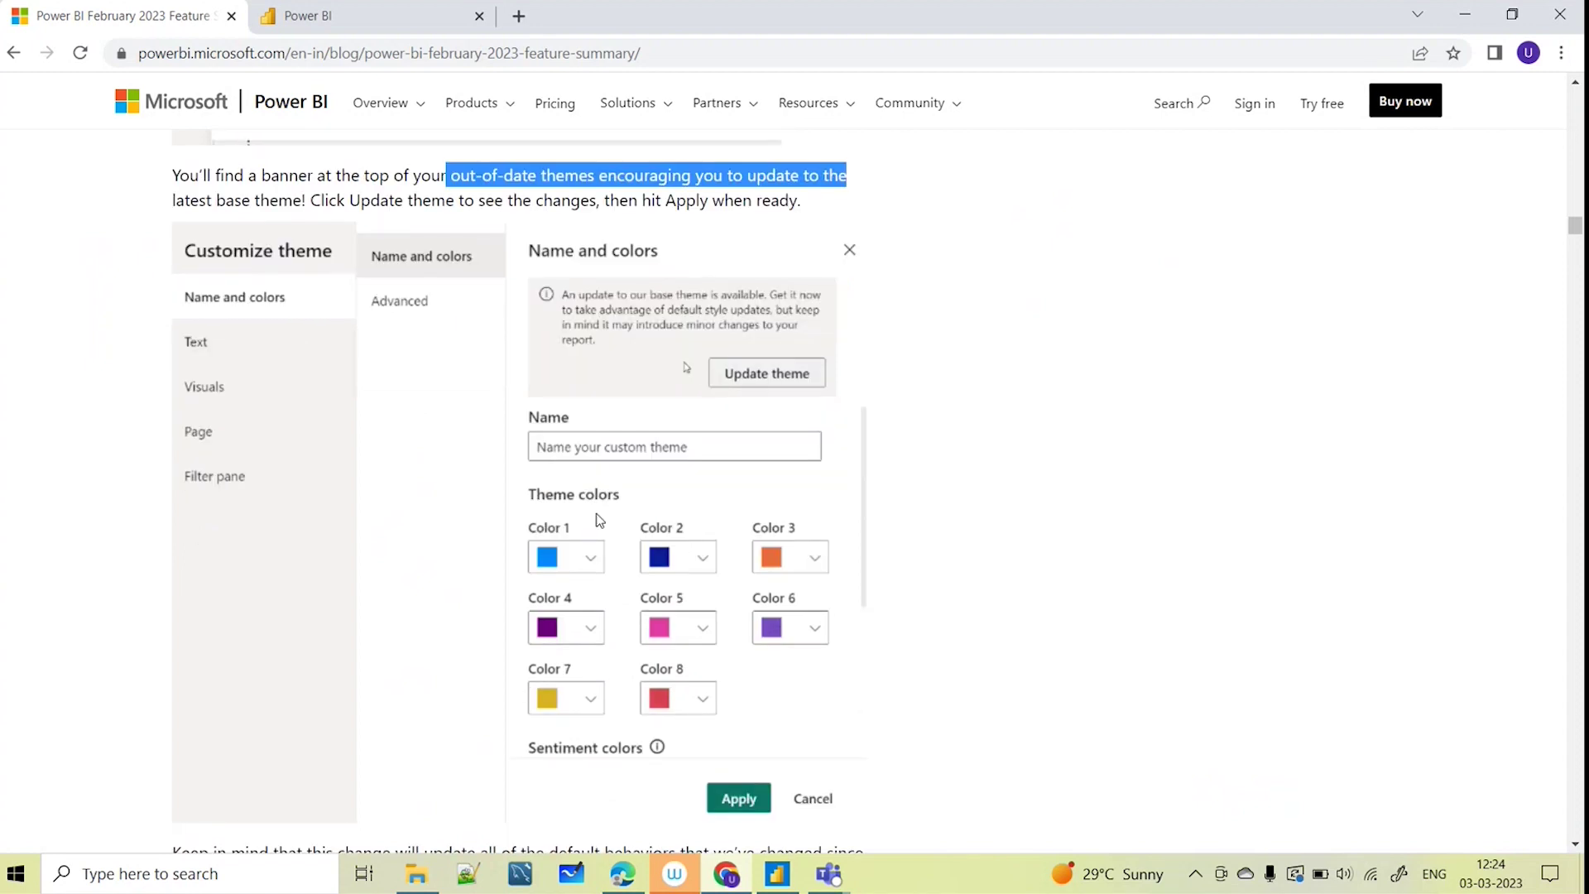
scroll(722, 434, down, 2)
scroll(572, 616, down, 1)
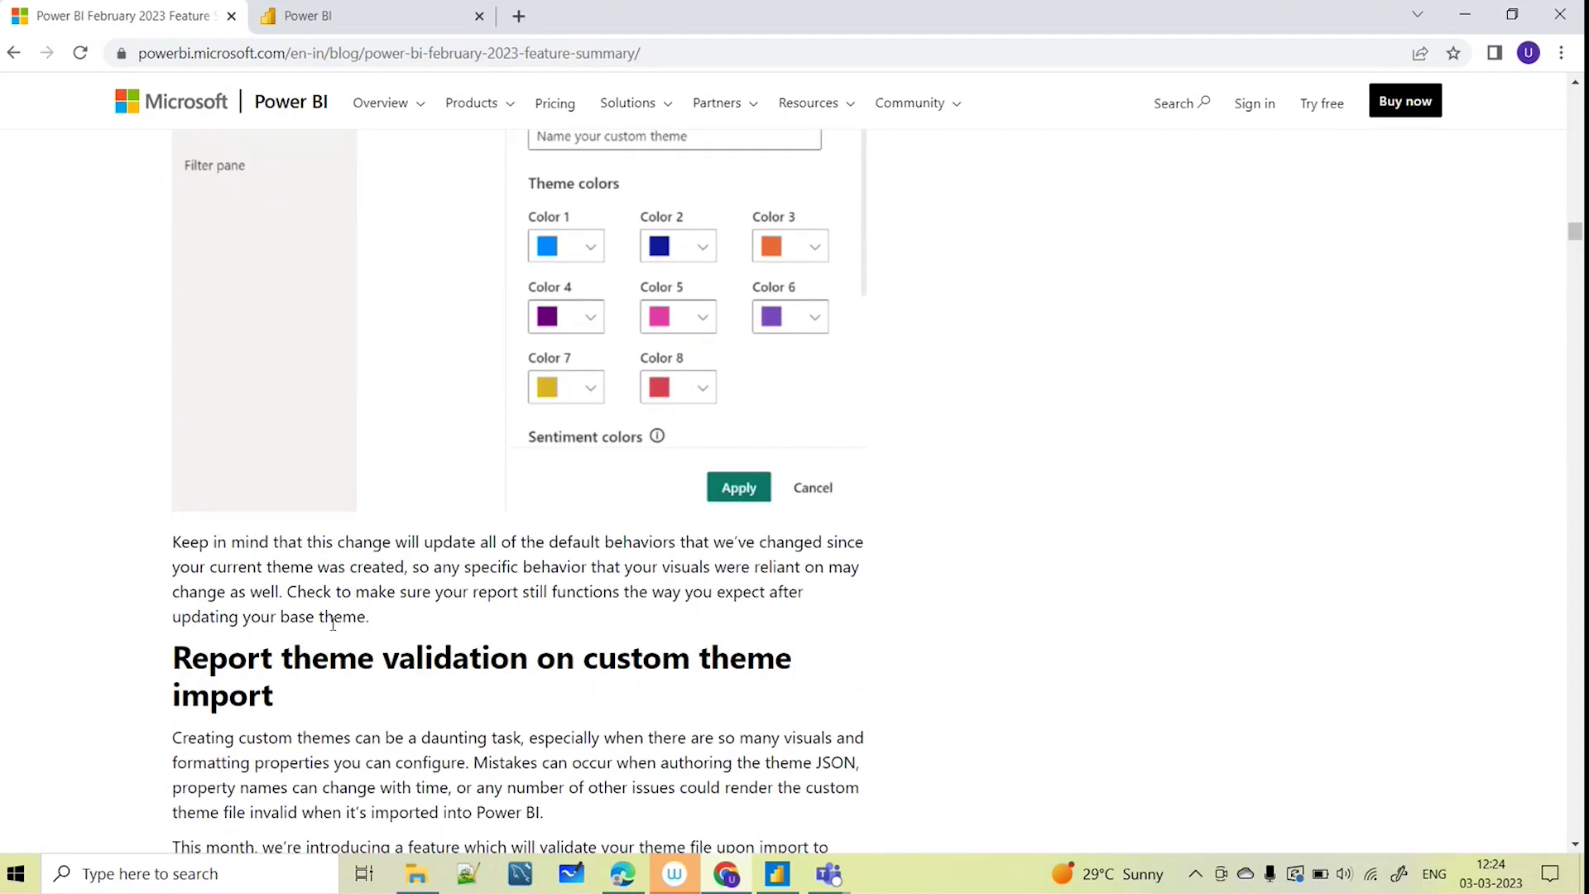
scroll(331, 620, down, 2)
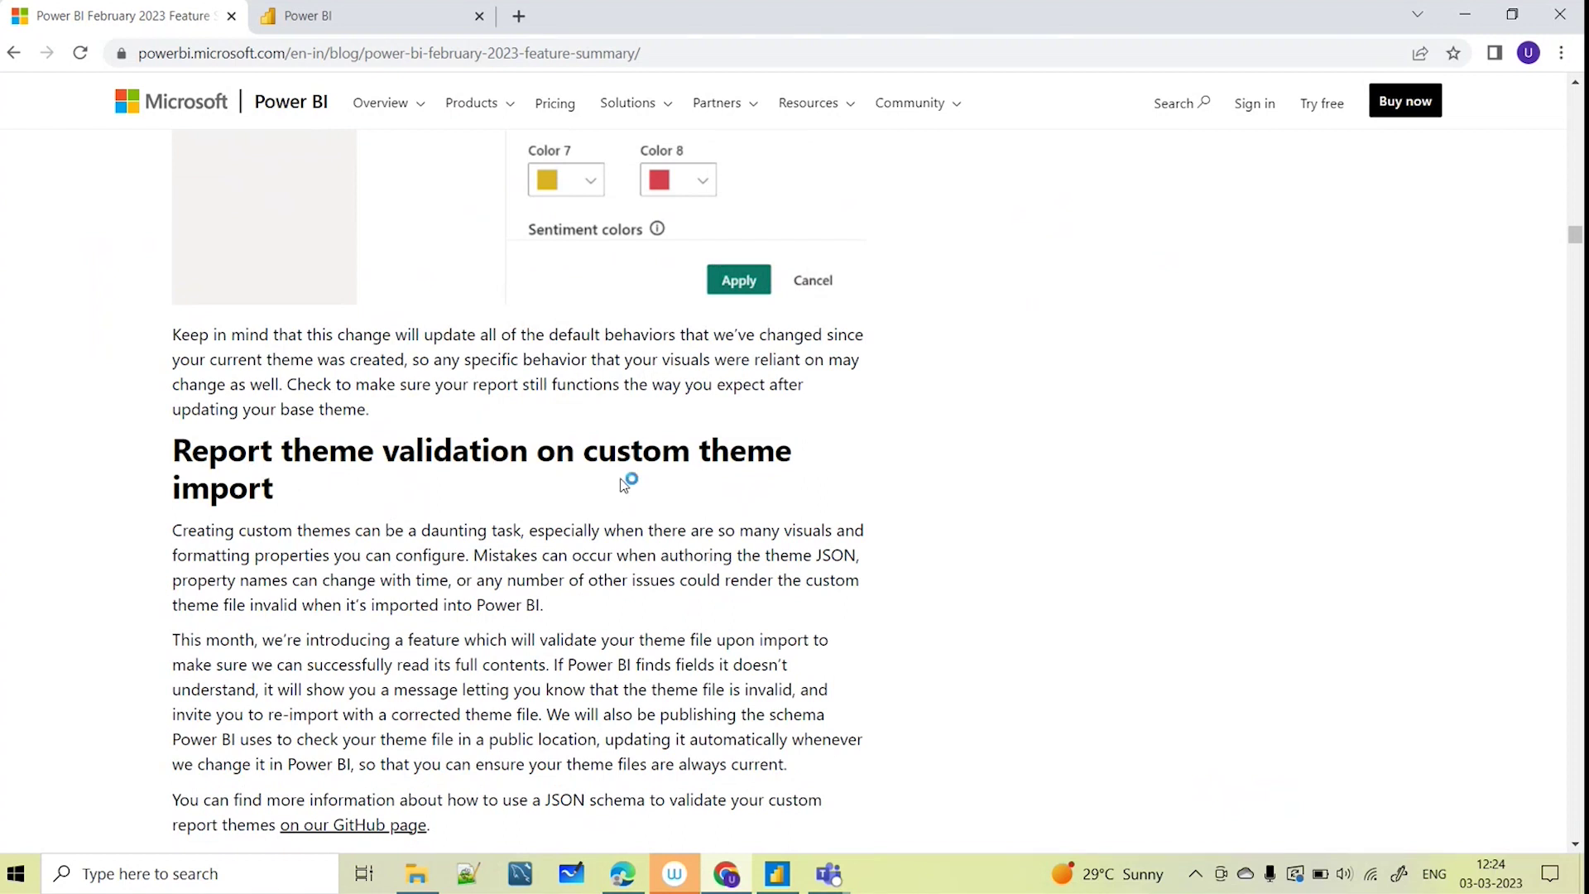
scroll(720, 489, down, 1)
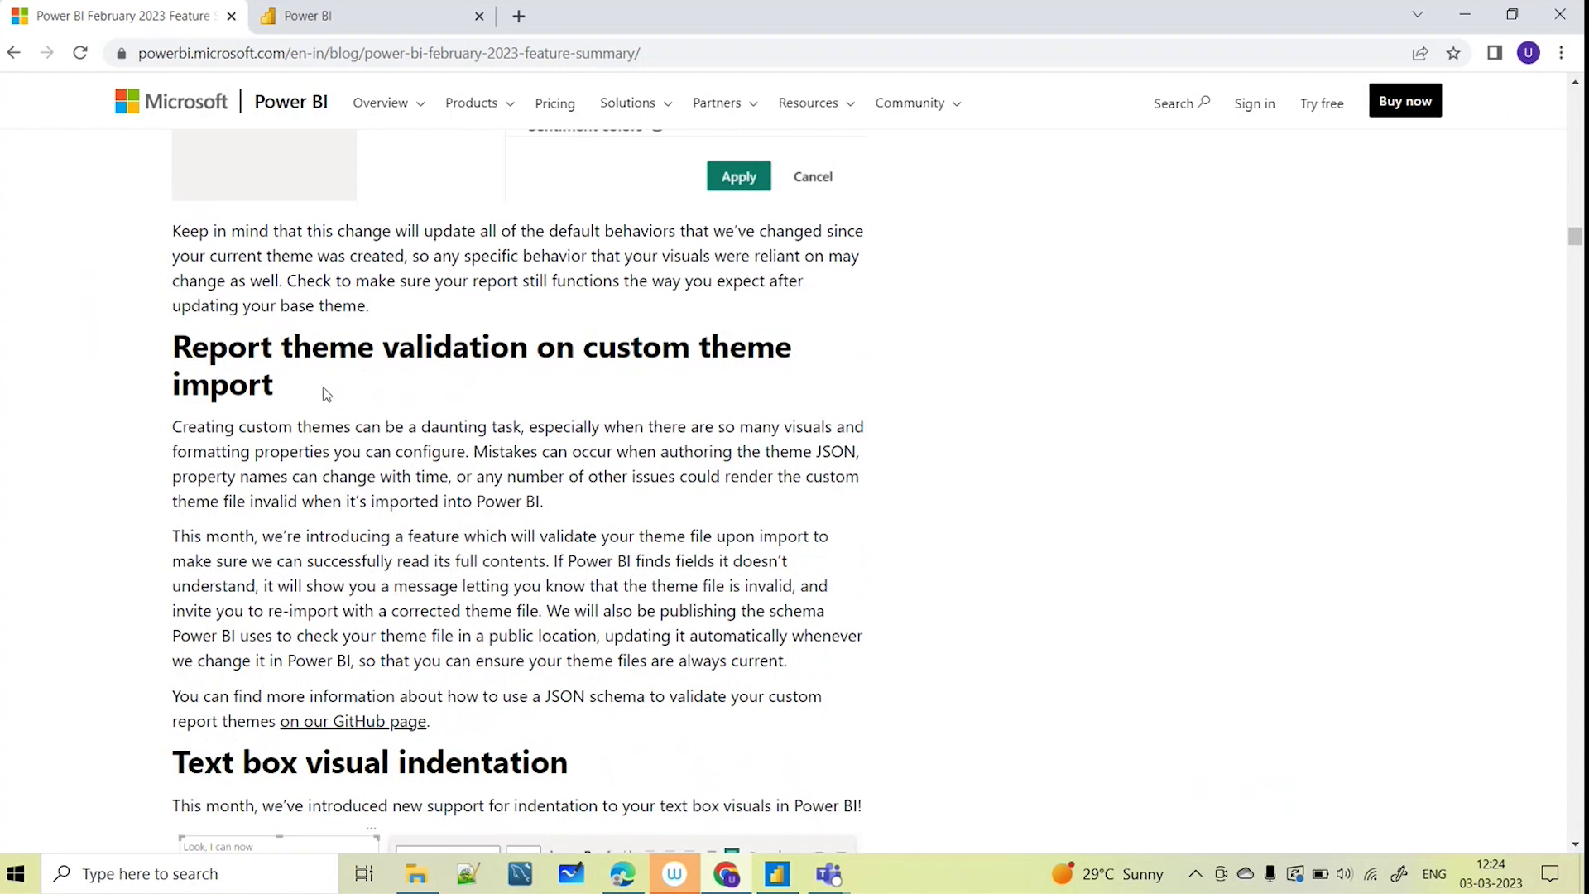
Highlight the Report theme validation heading and scroll on to Text box visual indentation
drag(306, 389, 175, 344)
scroll(936, 422, down, 2)
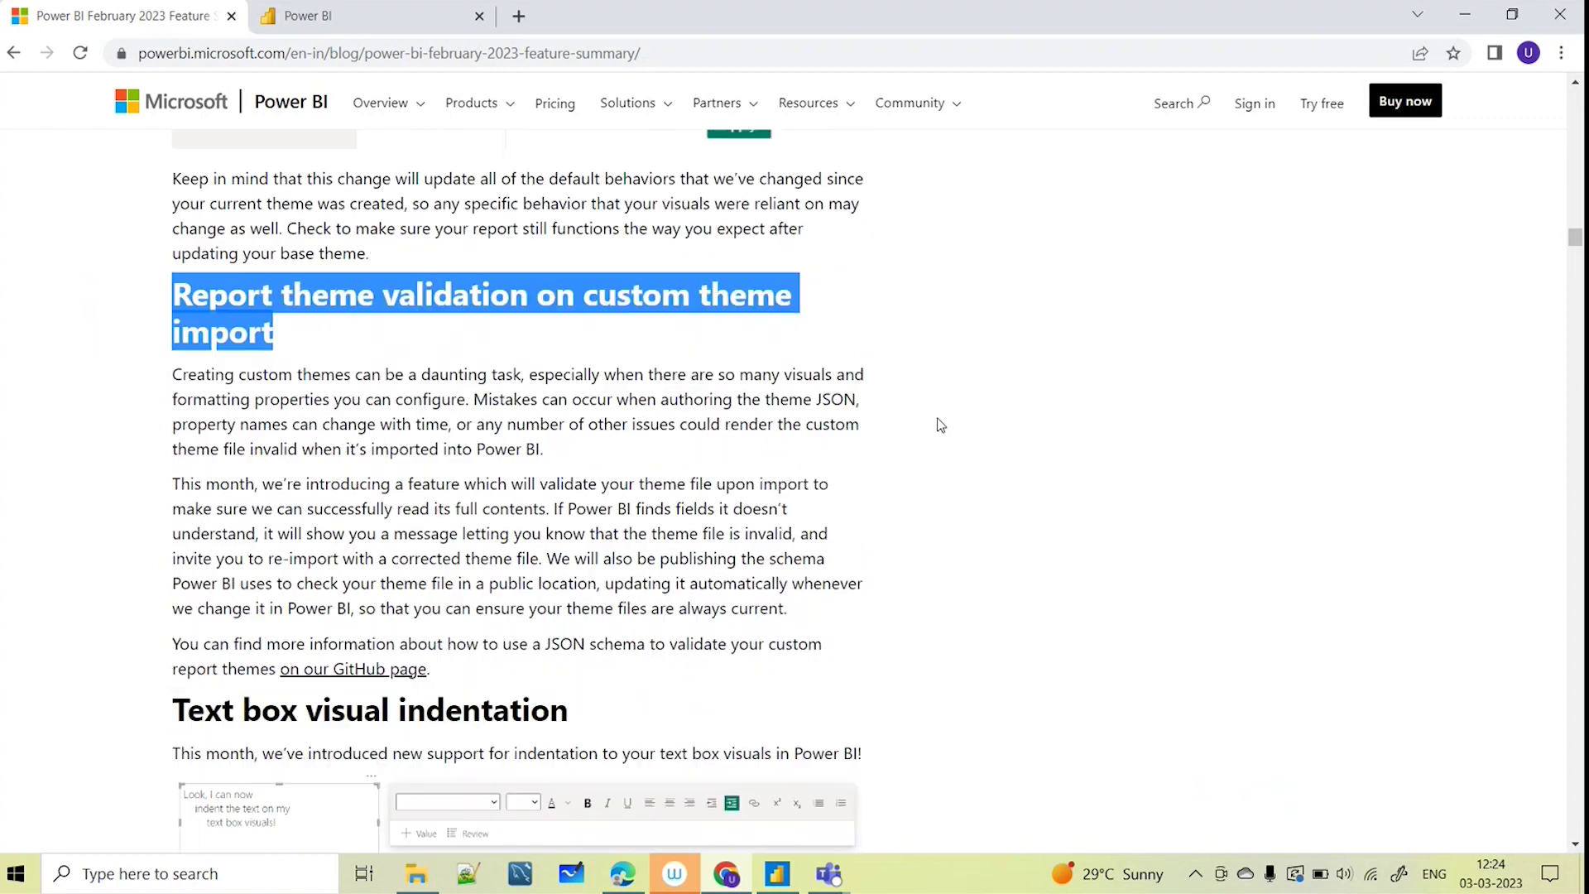
click(918, 447)
scroll(259, 359, down, 2)
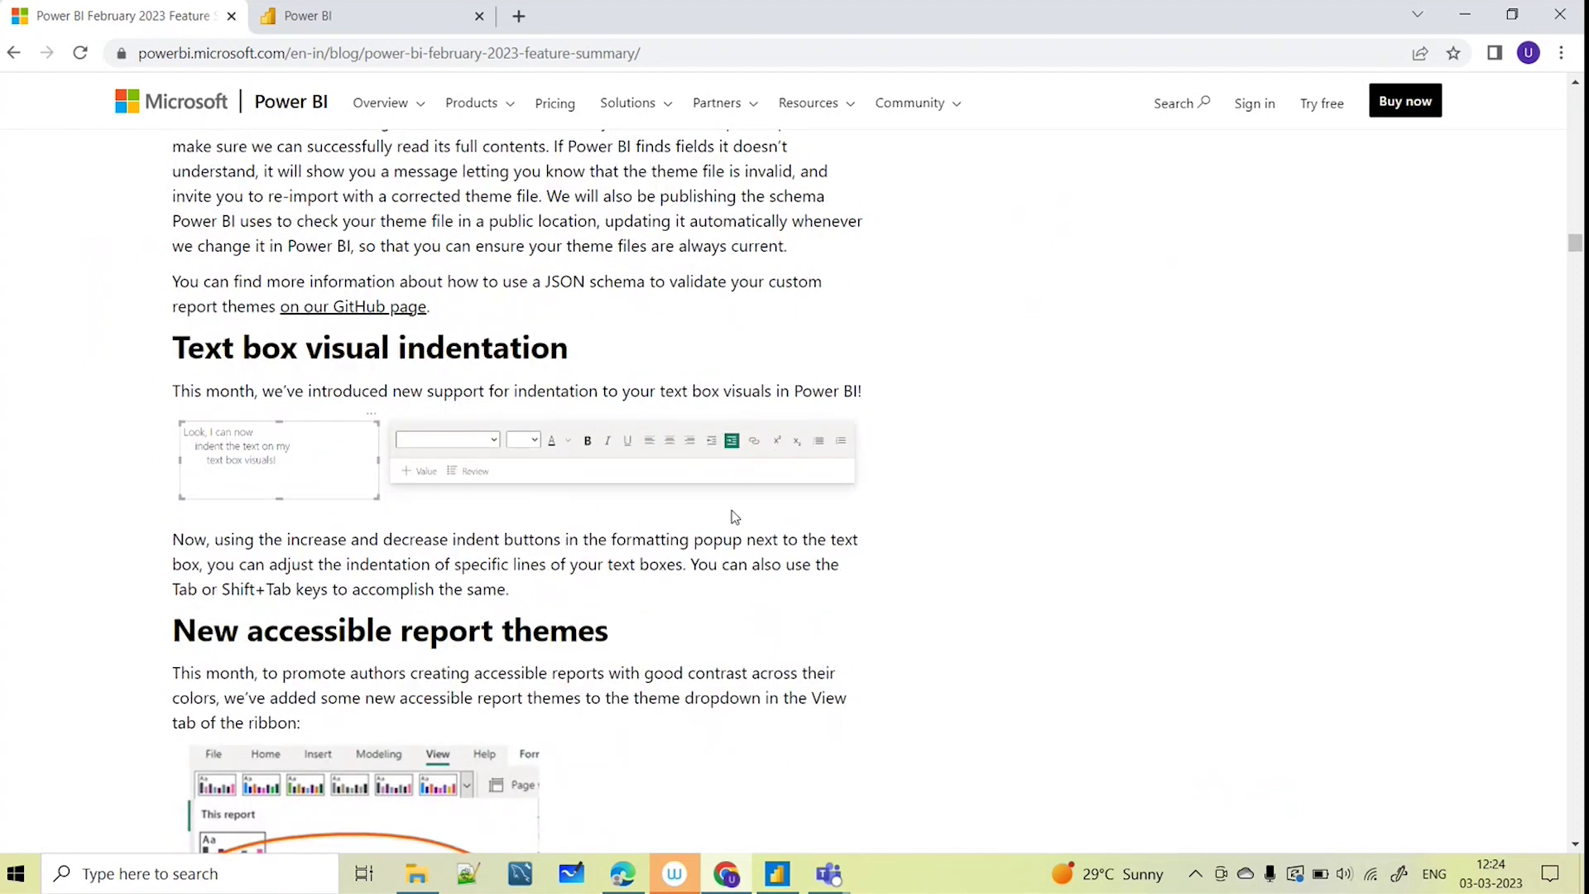
scroll(363, 470, down, 2)
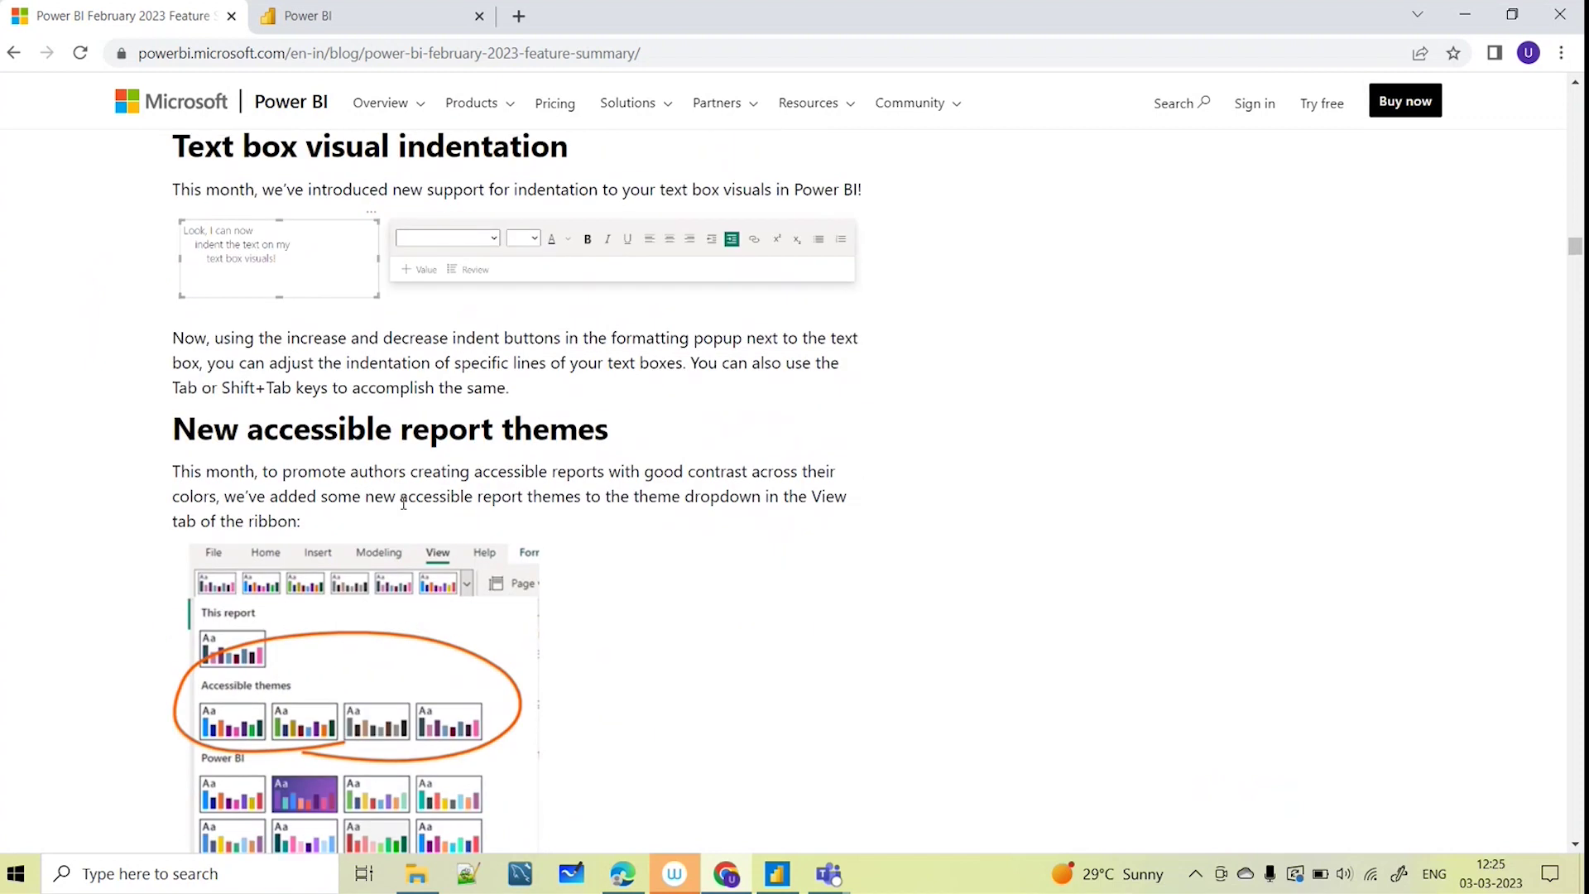
scroll(209, 385, up, 2)
click(777, 874)
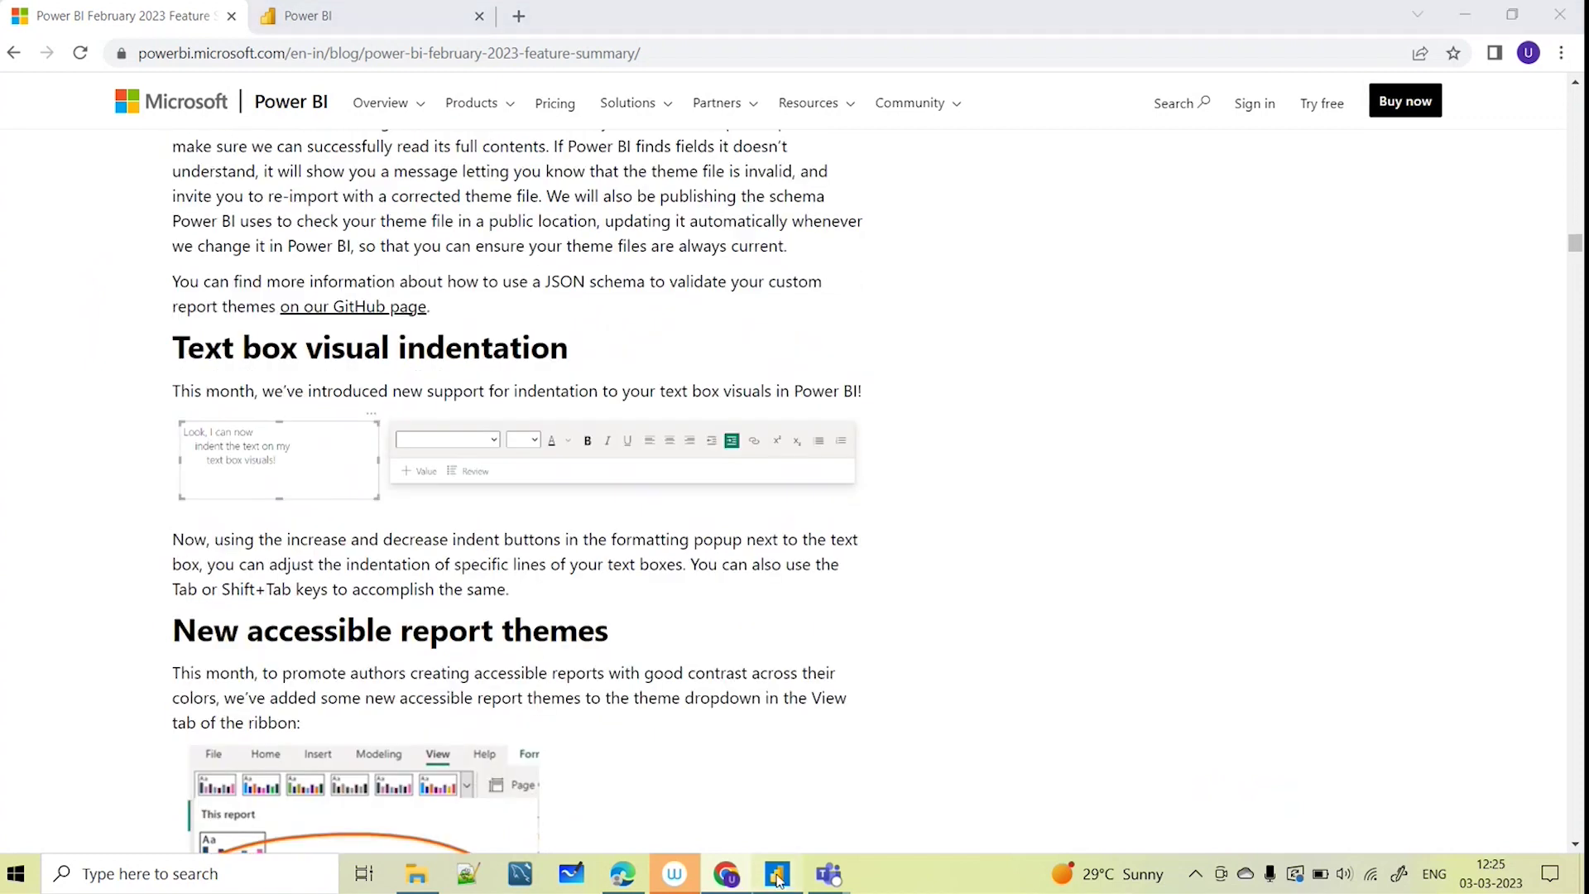
Add a top-left text box reading 'This is about the febraruary month update'
click(110, 237)
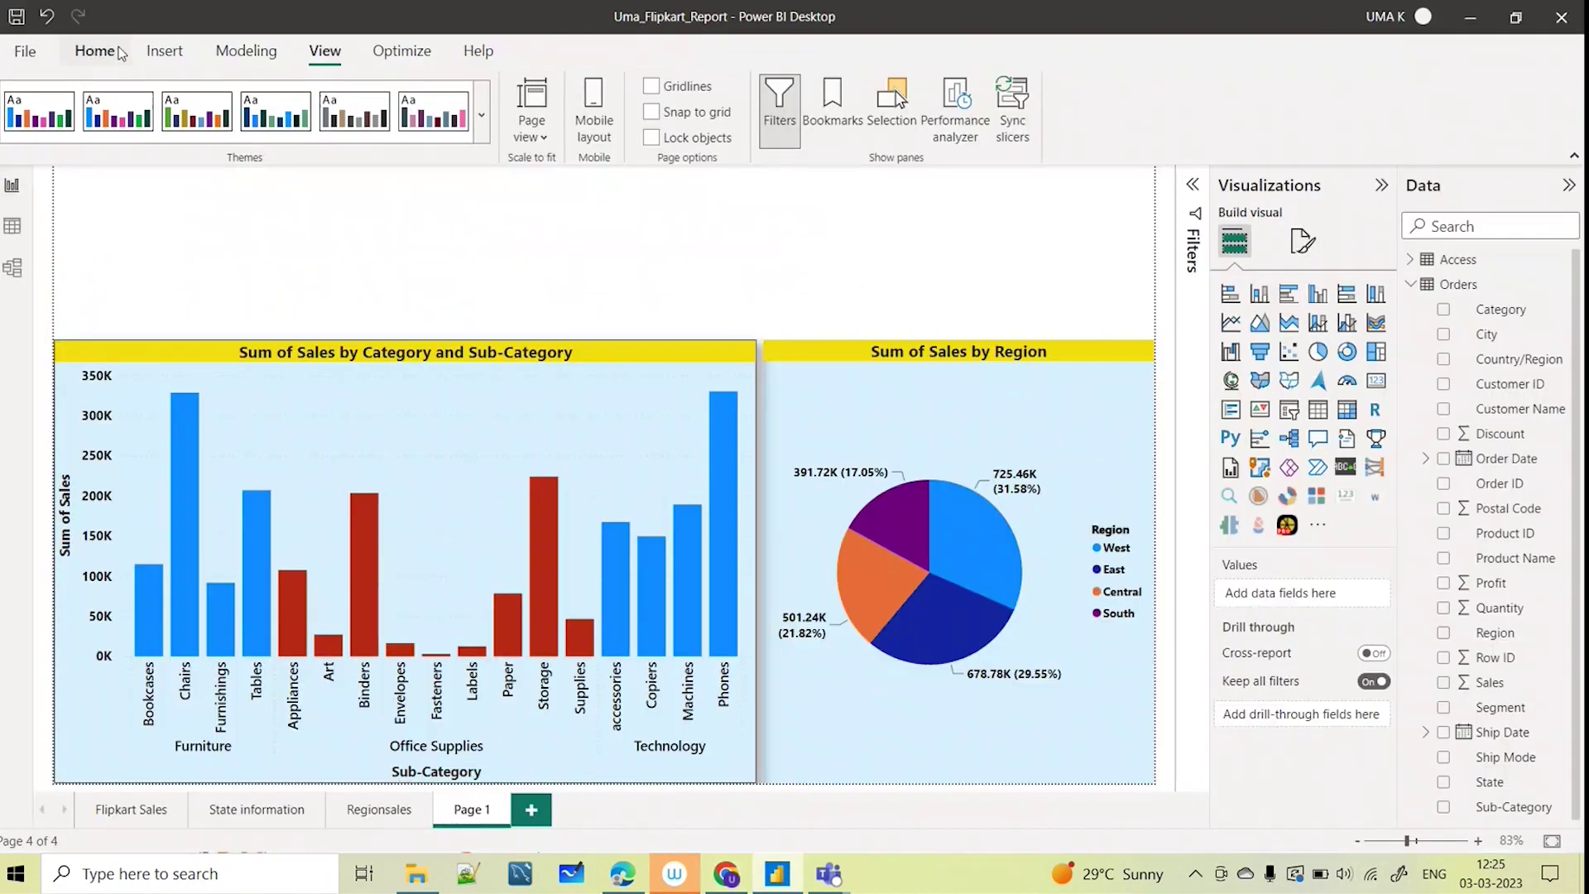
click(164, 51)
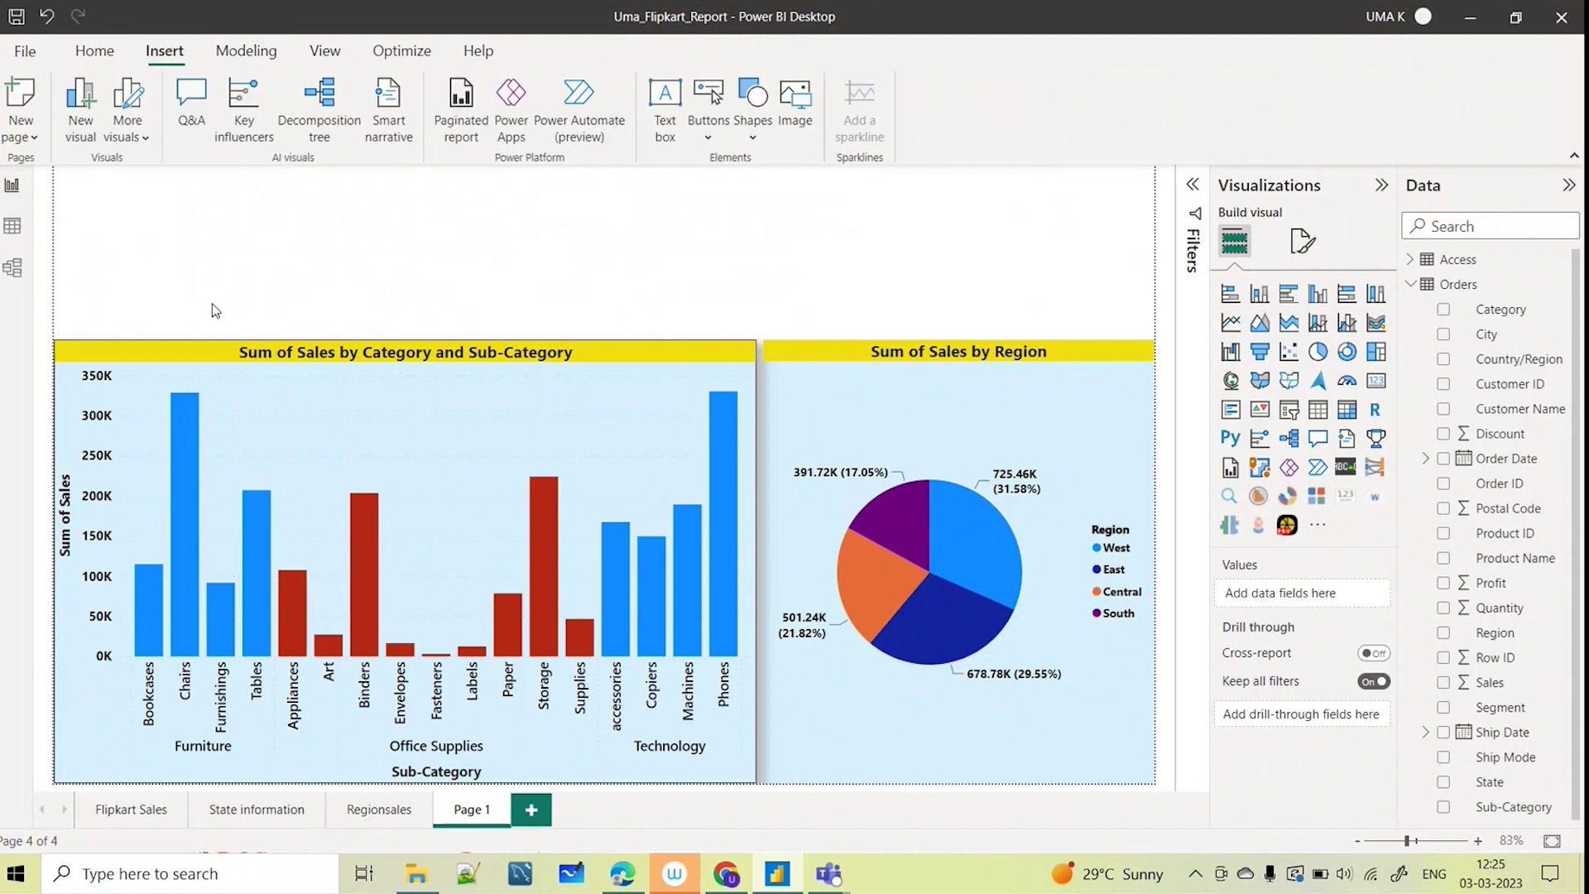
click(665, 93)
drag(752, 605, 659, 295)
click(95, 178)
text(This is about the febraruary mont)
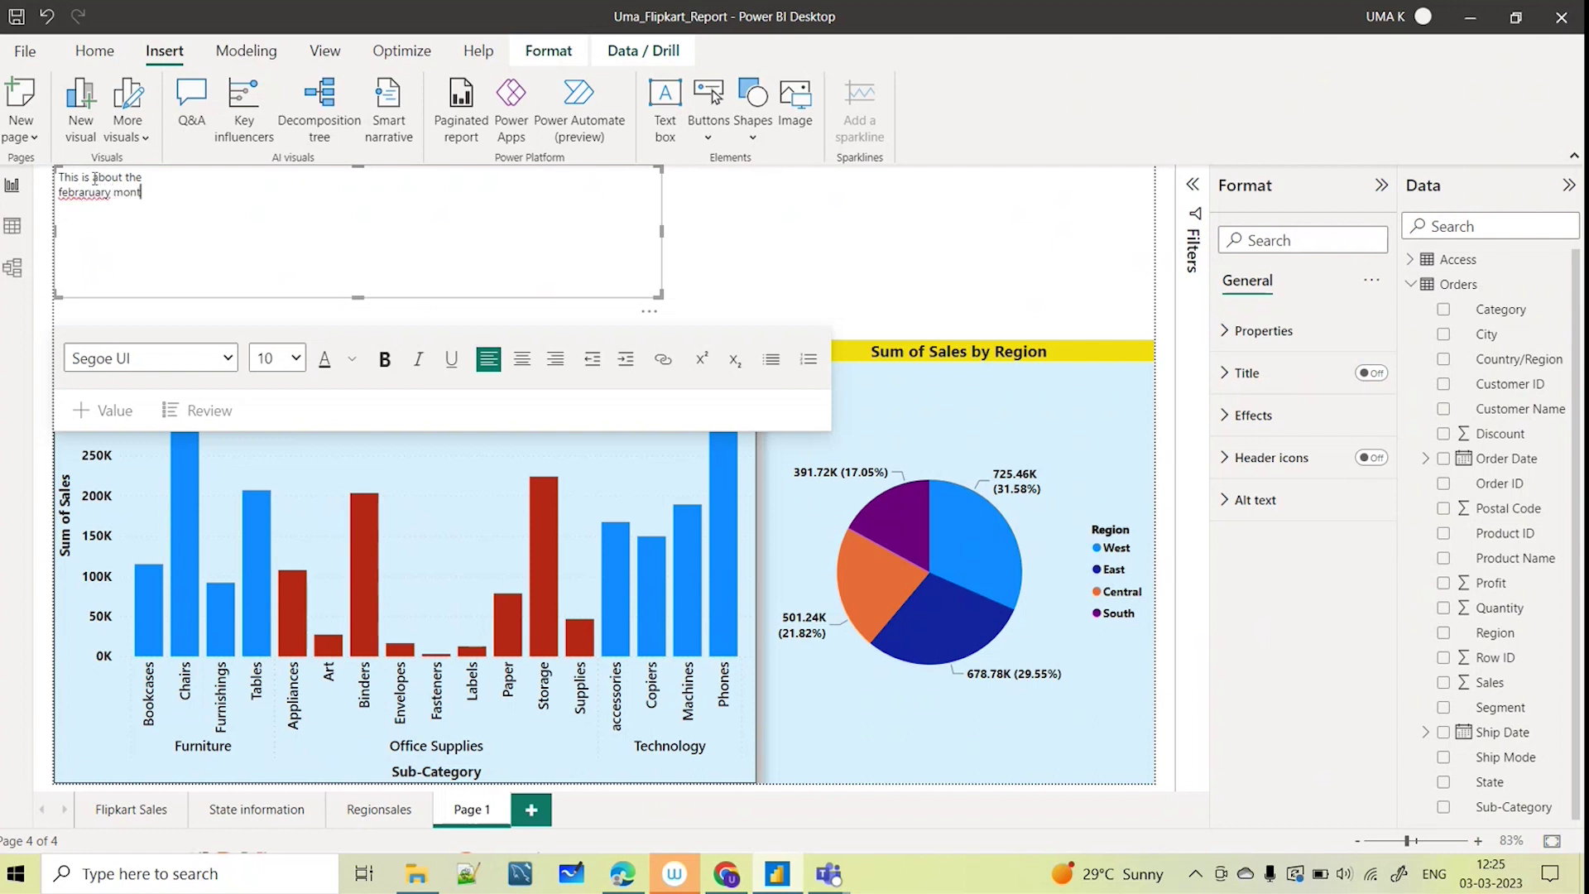
text(h update)
Indent the text's second line, then remove the text box
click(625, 360)
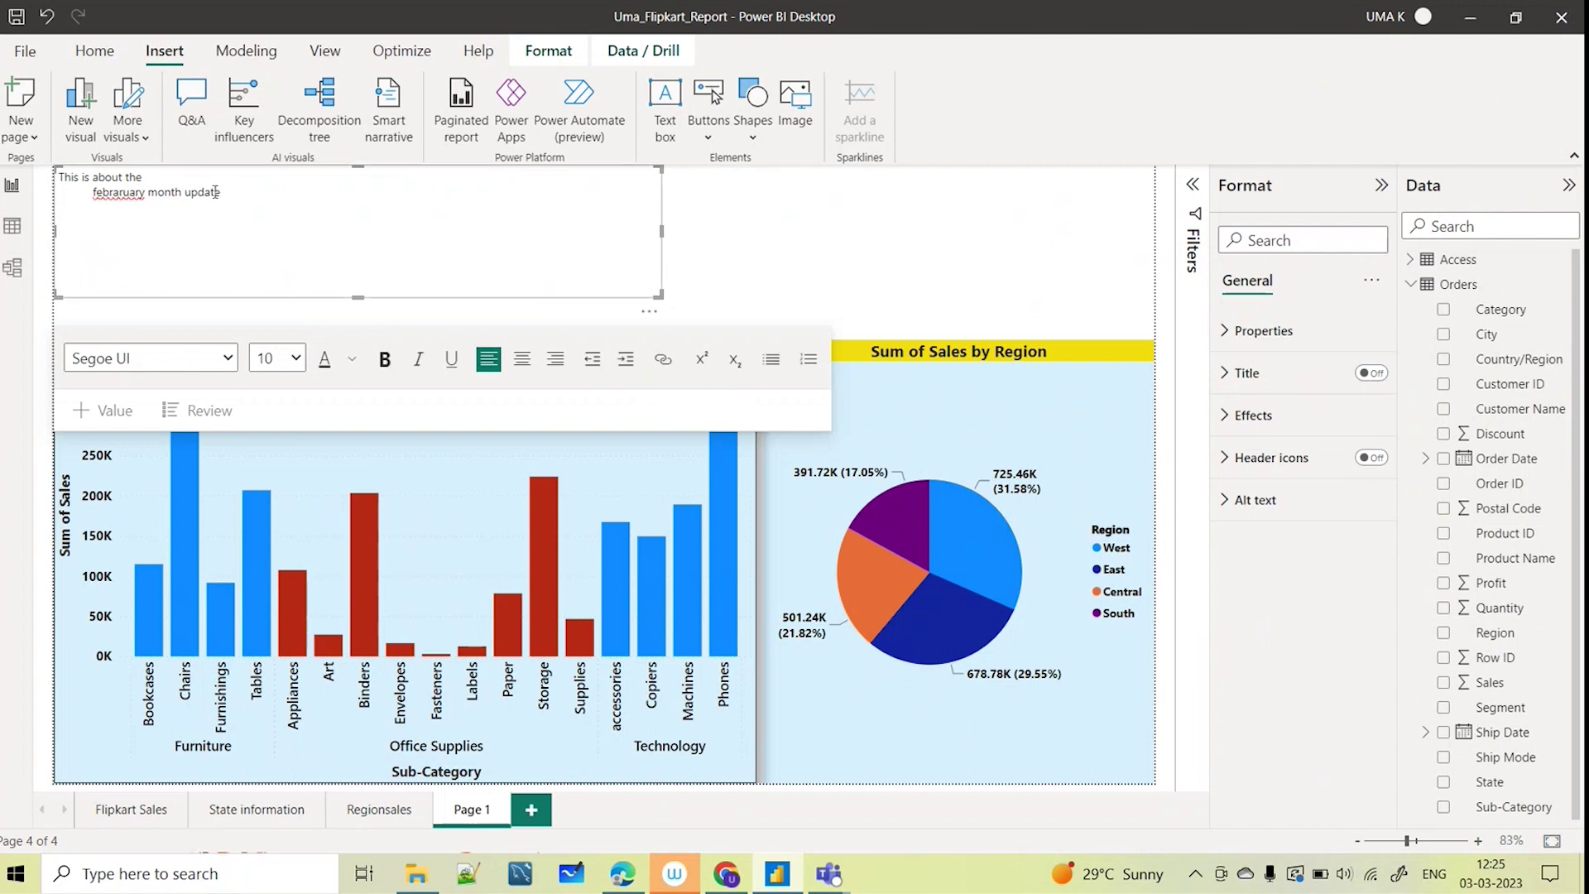
click(648, 312)
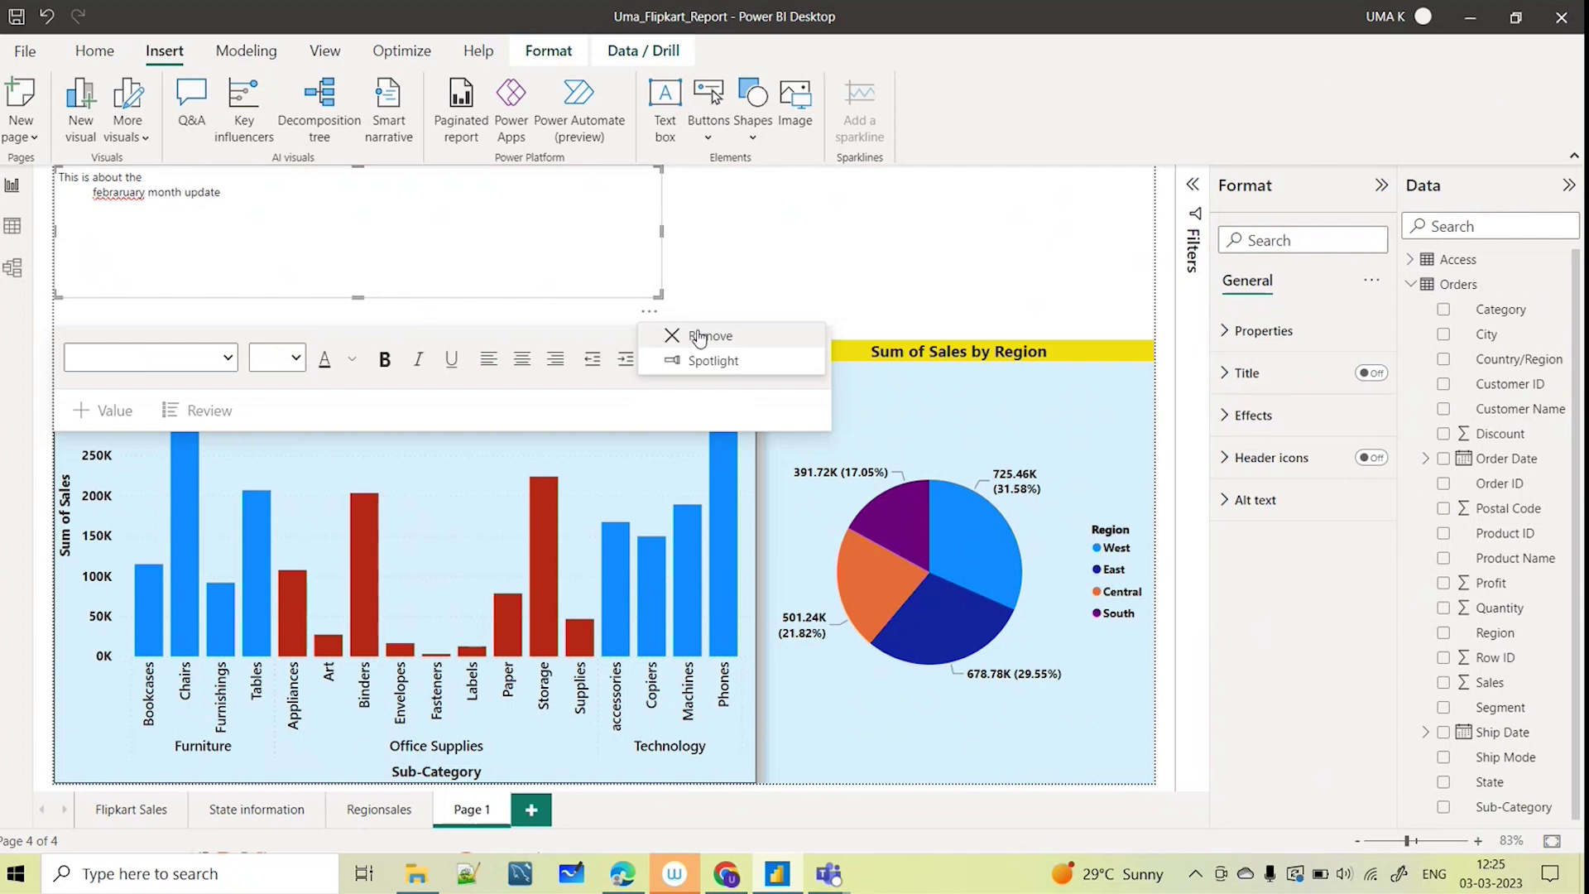
click(695, 334)
Highlight the Text box indentation heading, then 'Customize visible pages in the Page navigator visual'
click(727, 874)
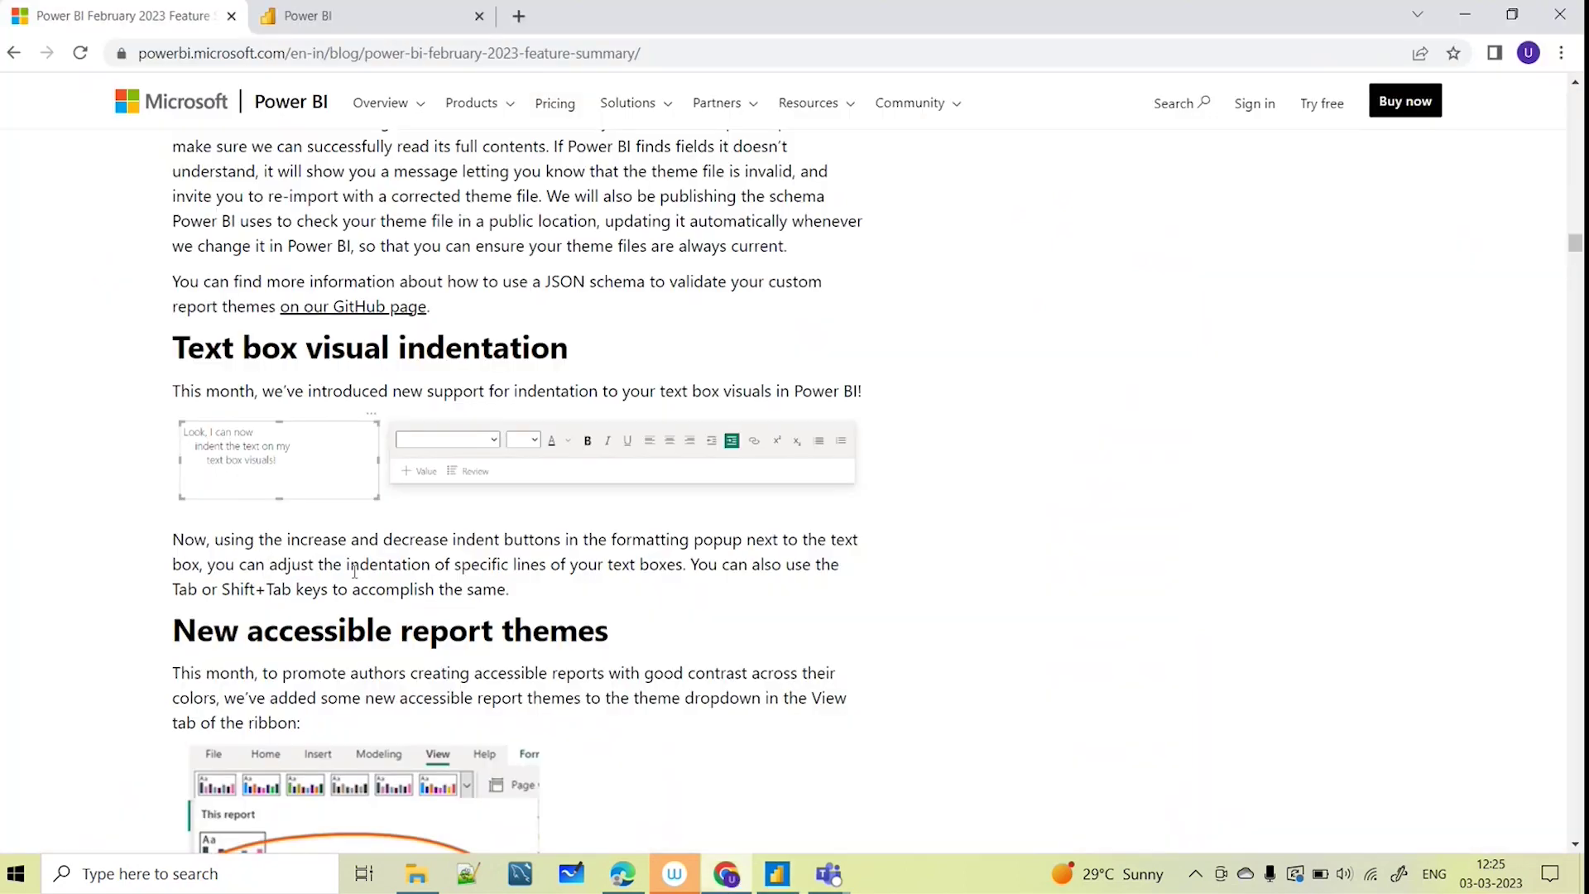
drag(173, 346, 584, 356)
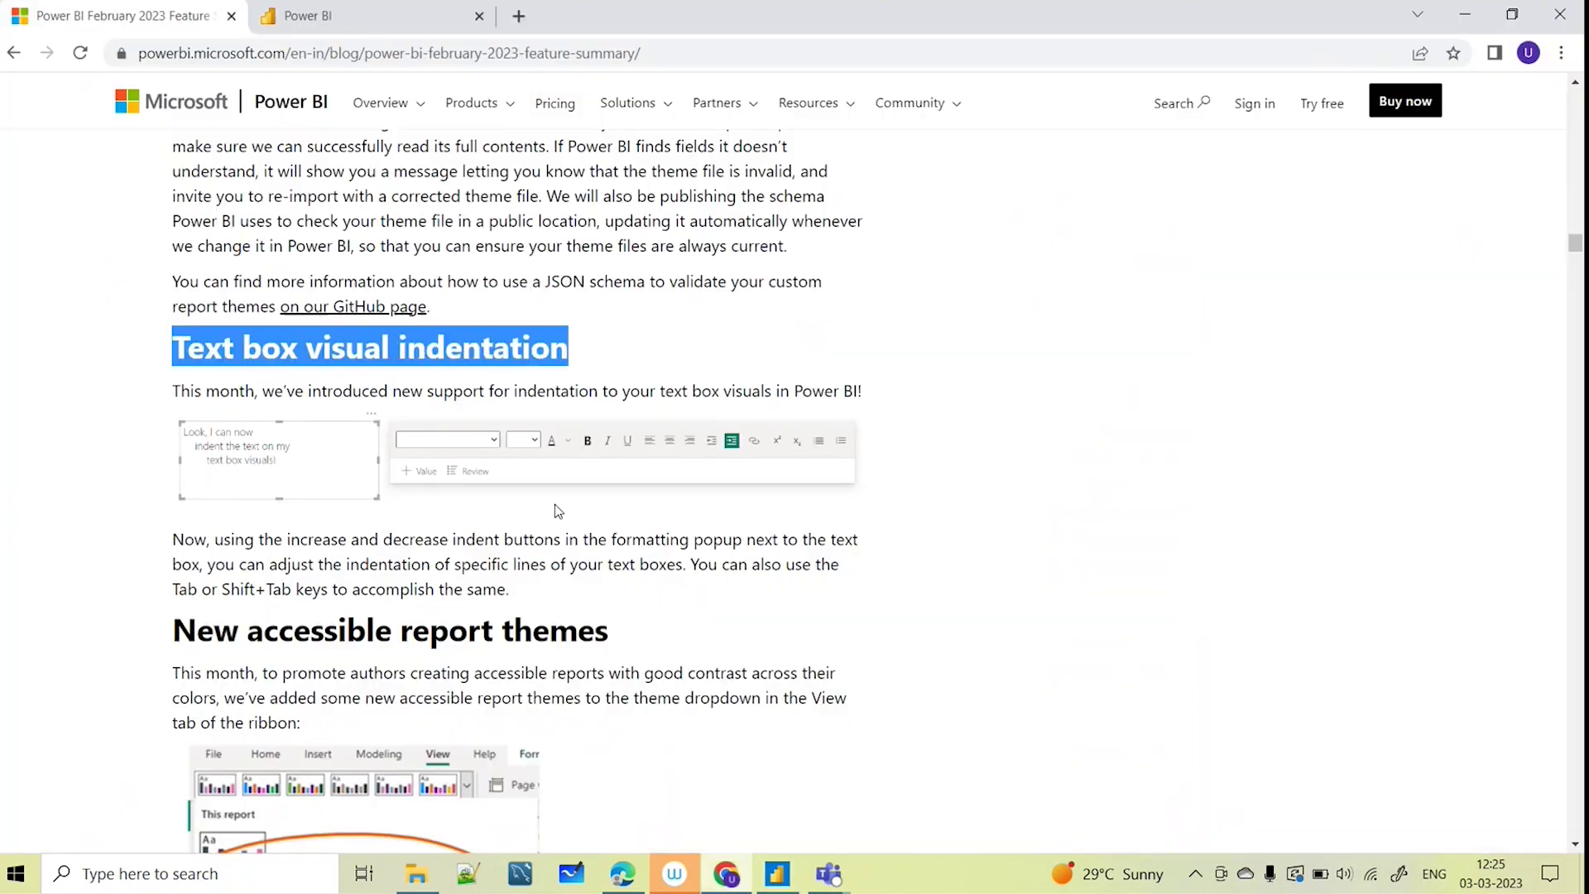
click(720, 530)
scroll(671, 609, down, 5)
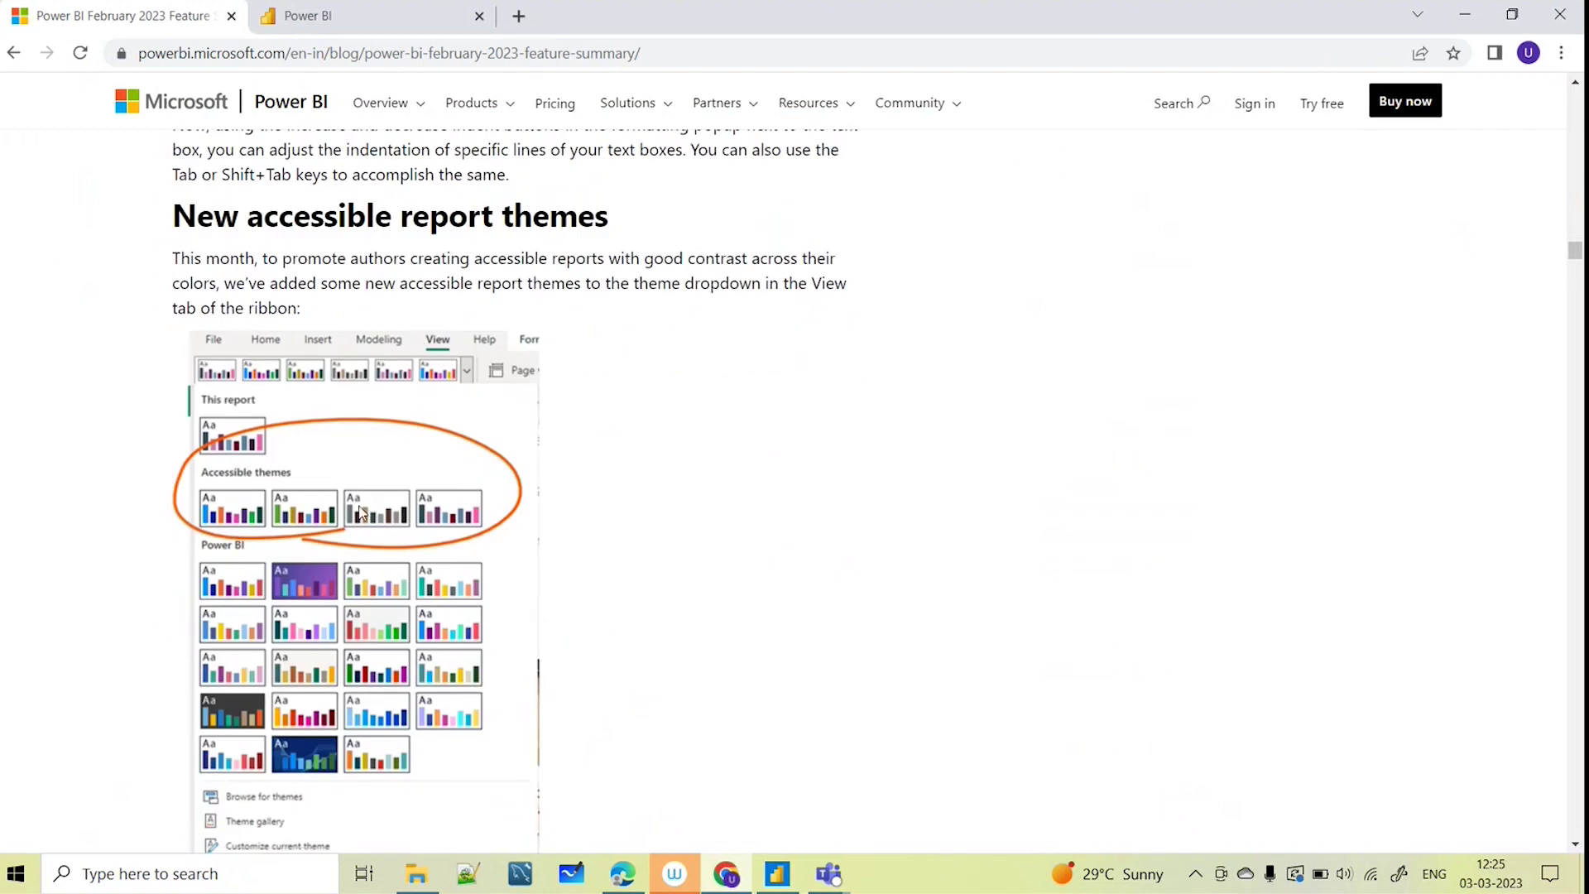
scroll(356, 509, down, 4)
scroll(879, 582, down, 5)
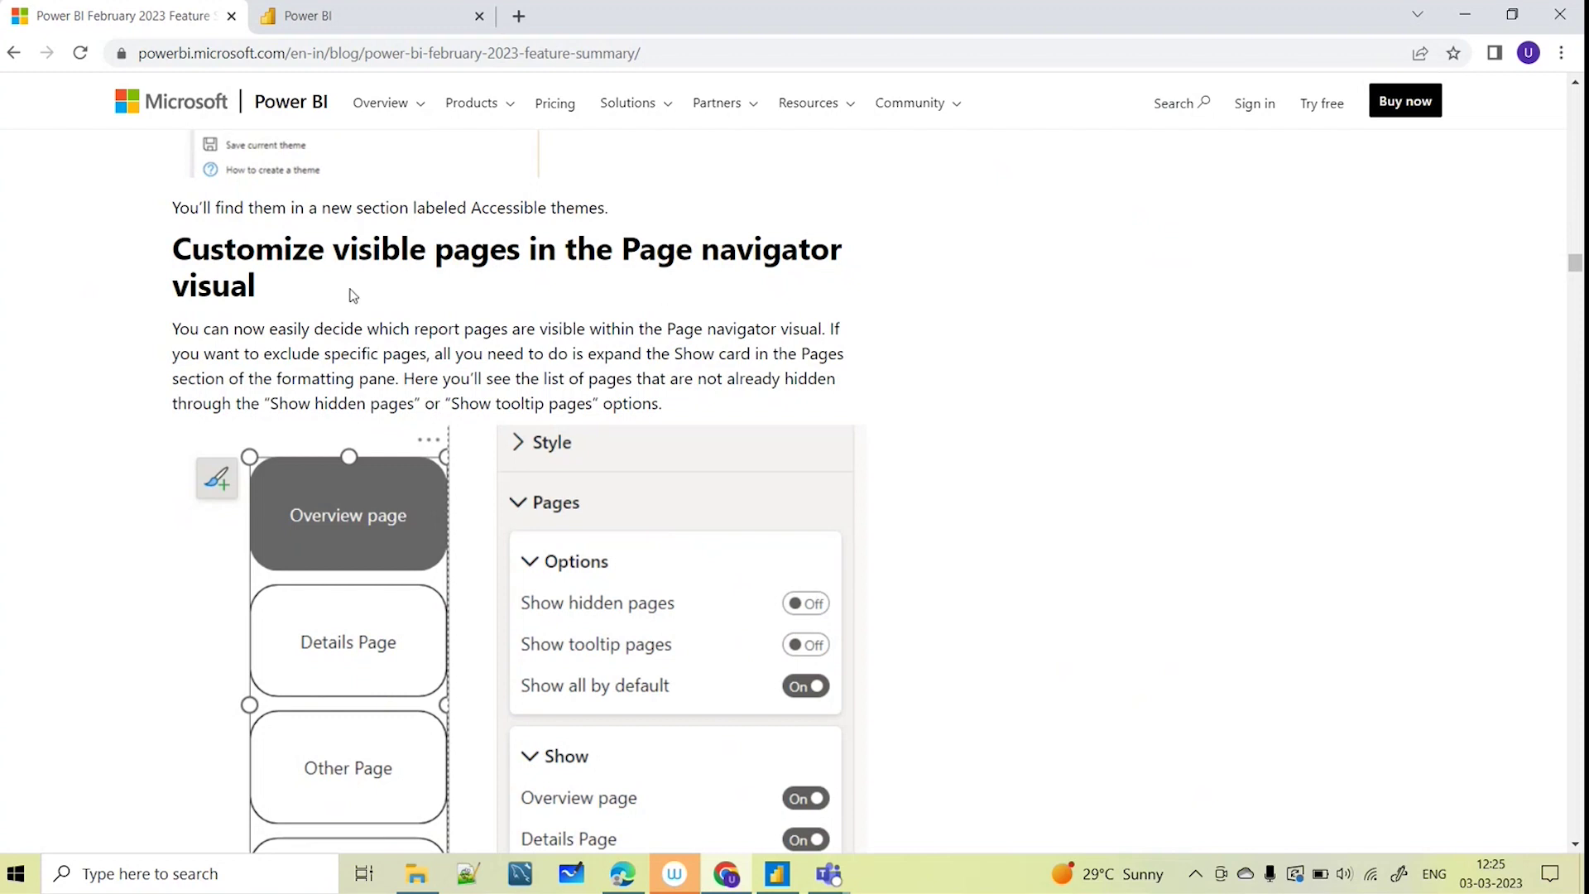
drag(289, 300, 114, 235)
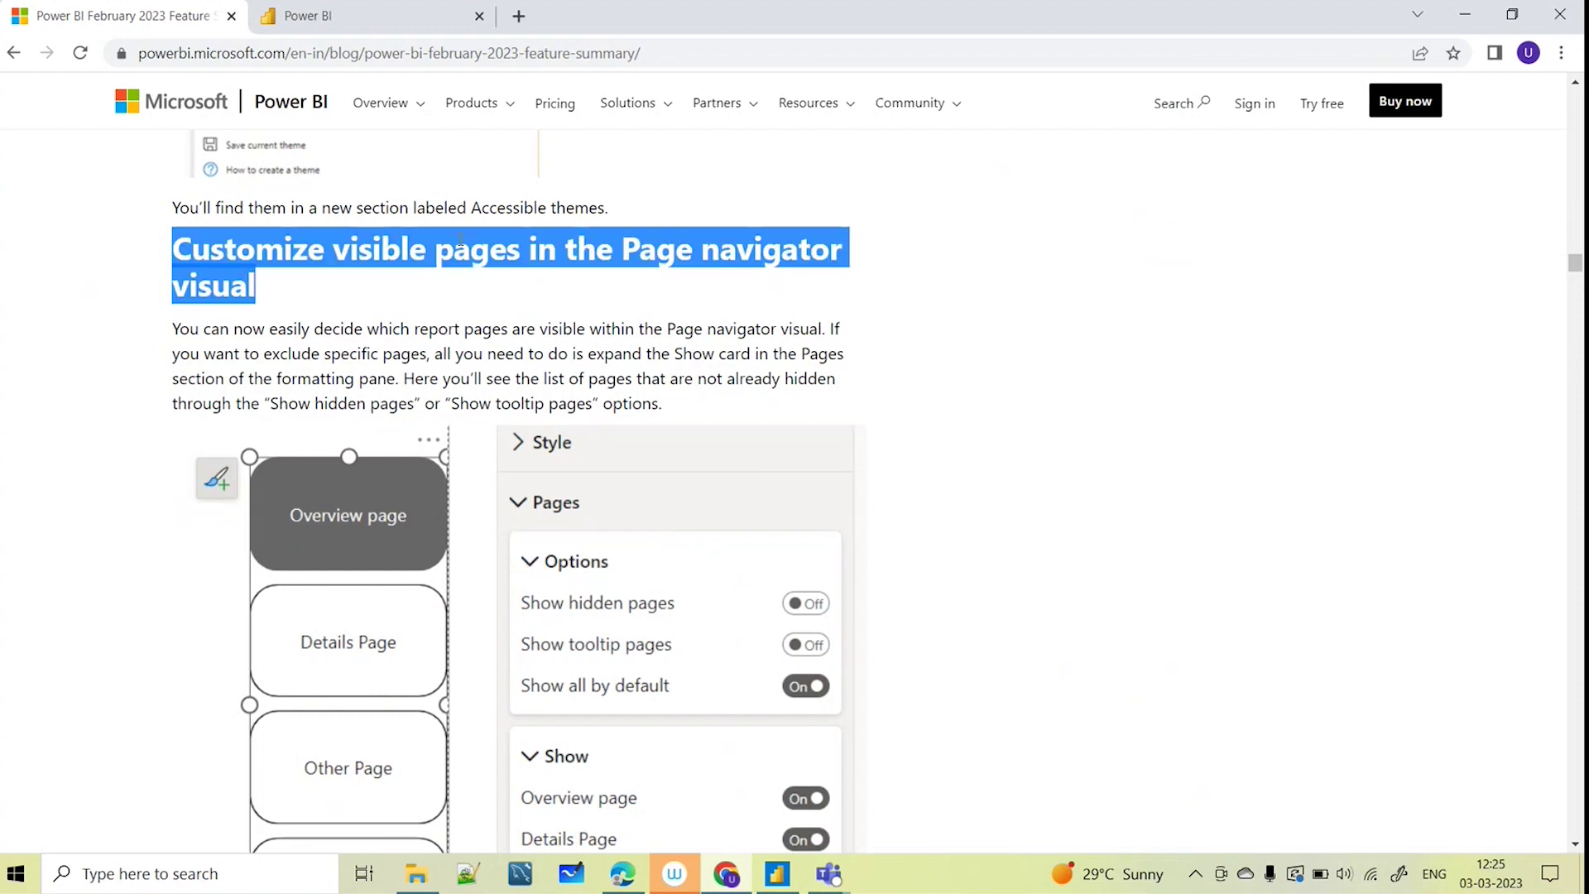
click(777, 874)
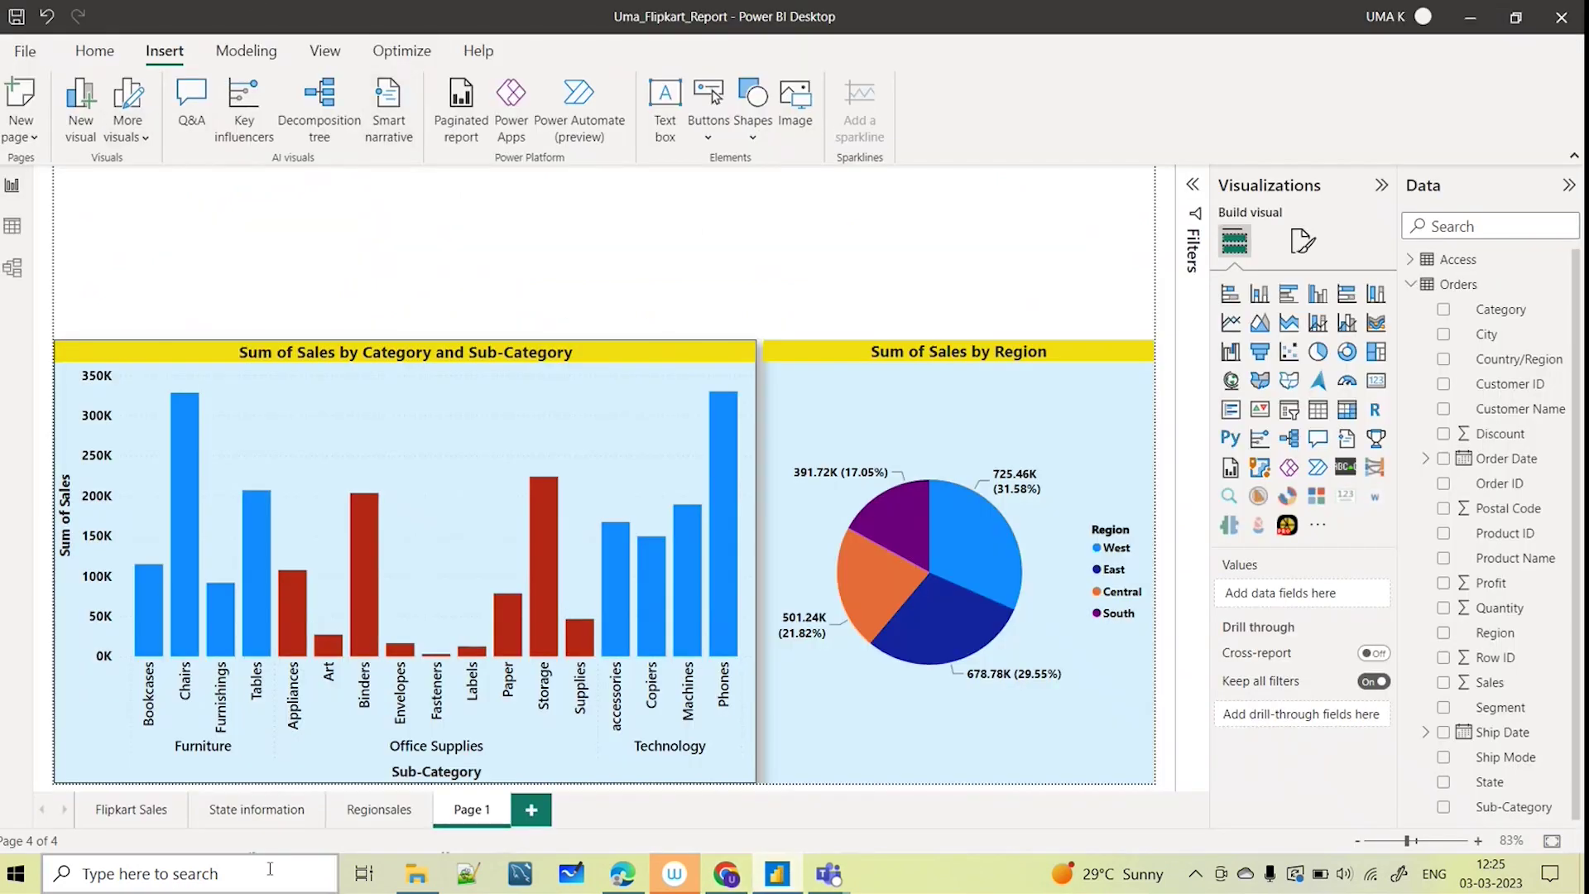
Look through the Flipkart Sales, State information, Regionsales and Page 1 pages
click(124, 809)
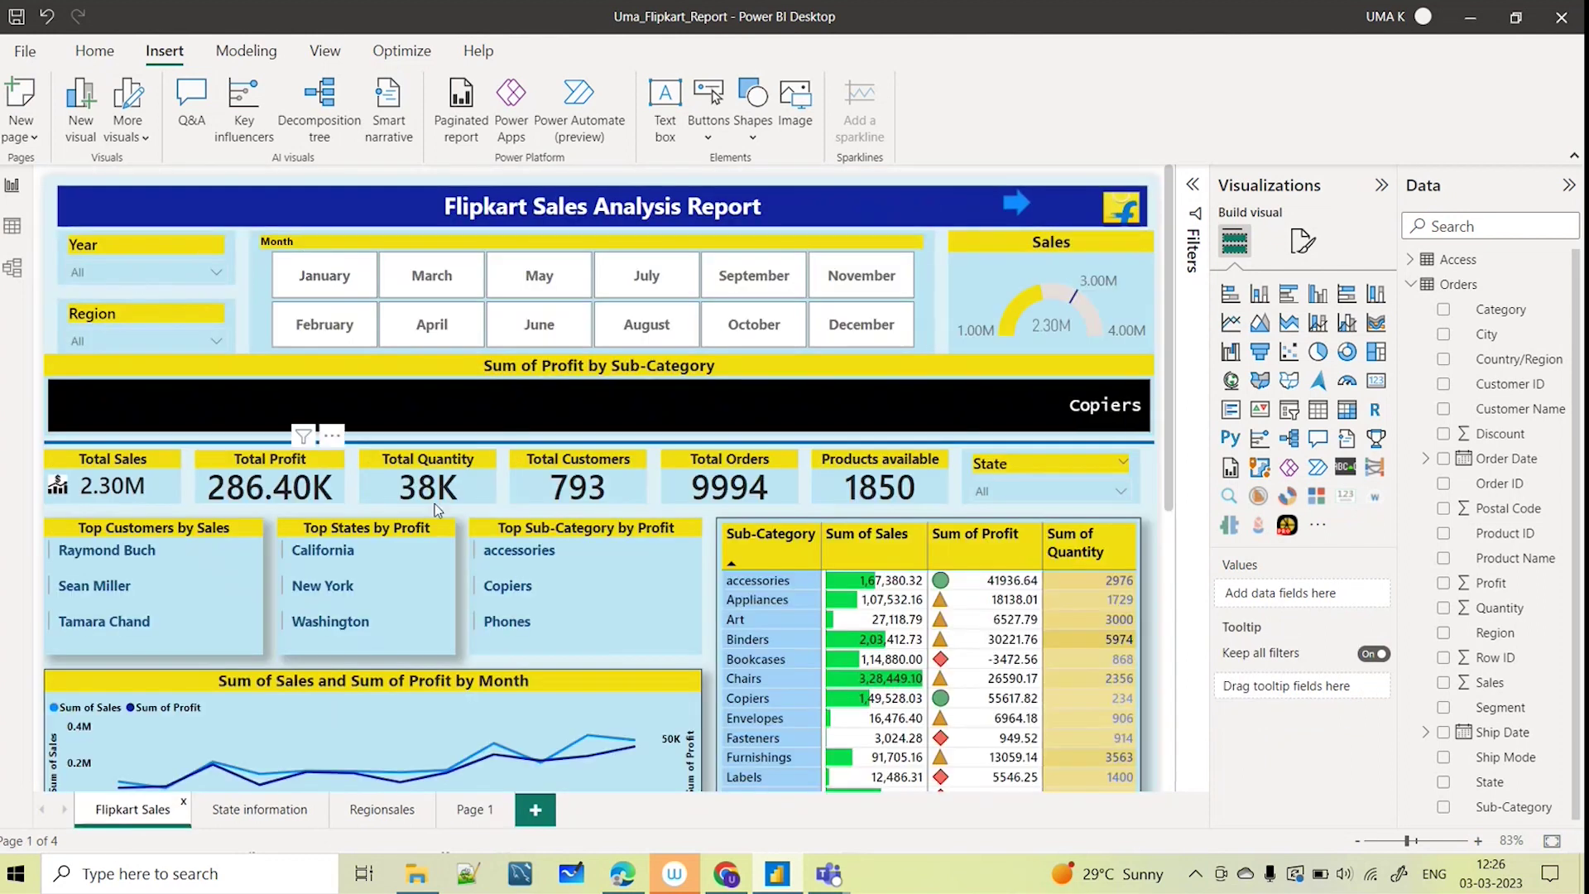
scroll(411, 529, down, 5)
scroll(411, 530, up, 5)
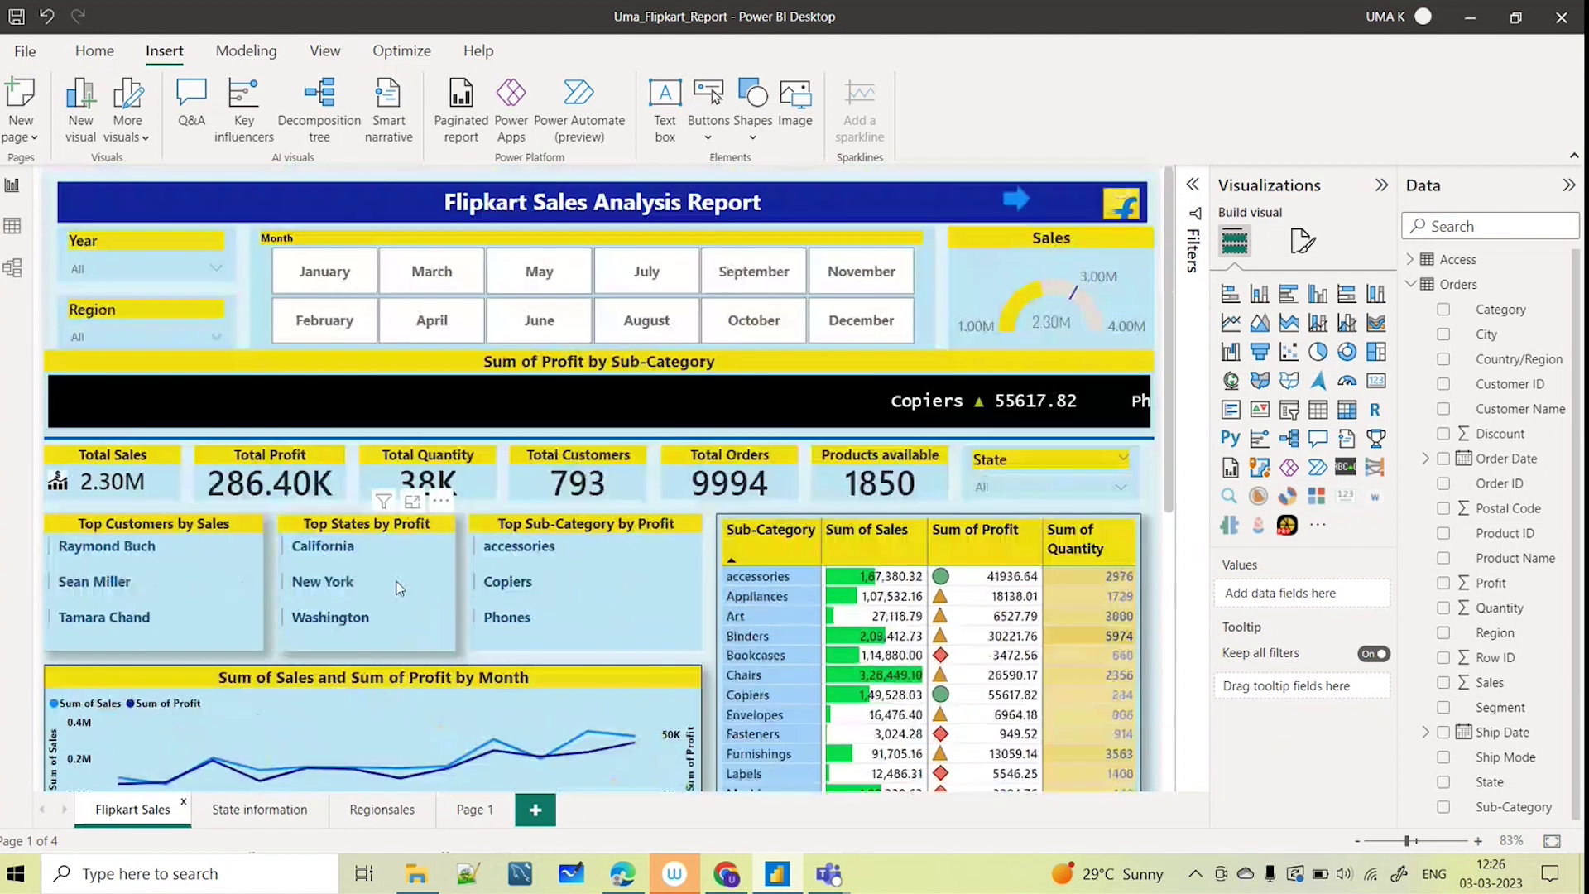
click(248, 809)
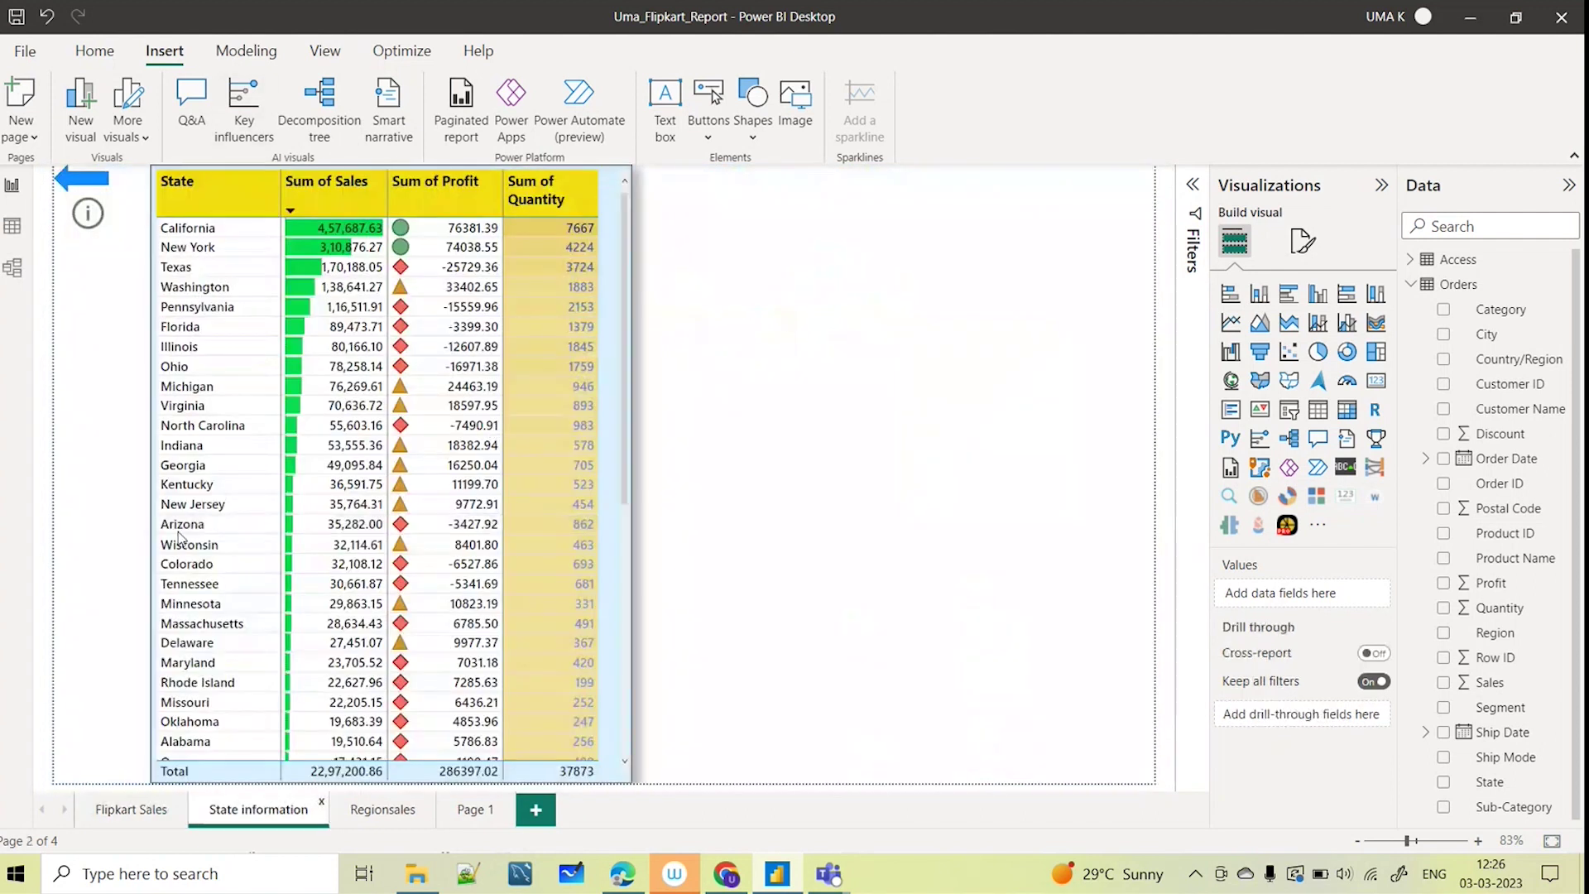
click(380, 811)
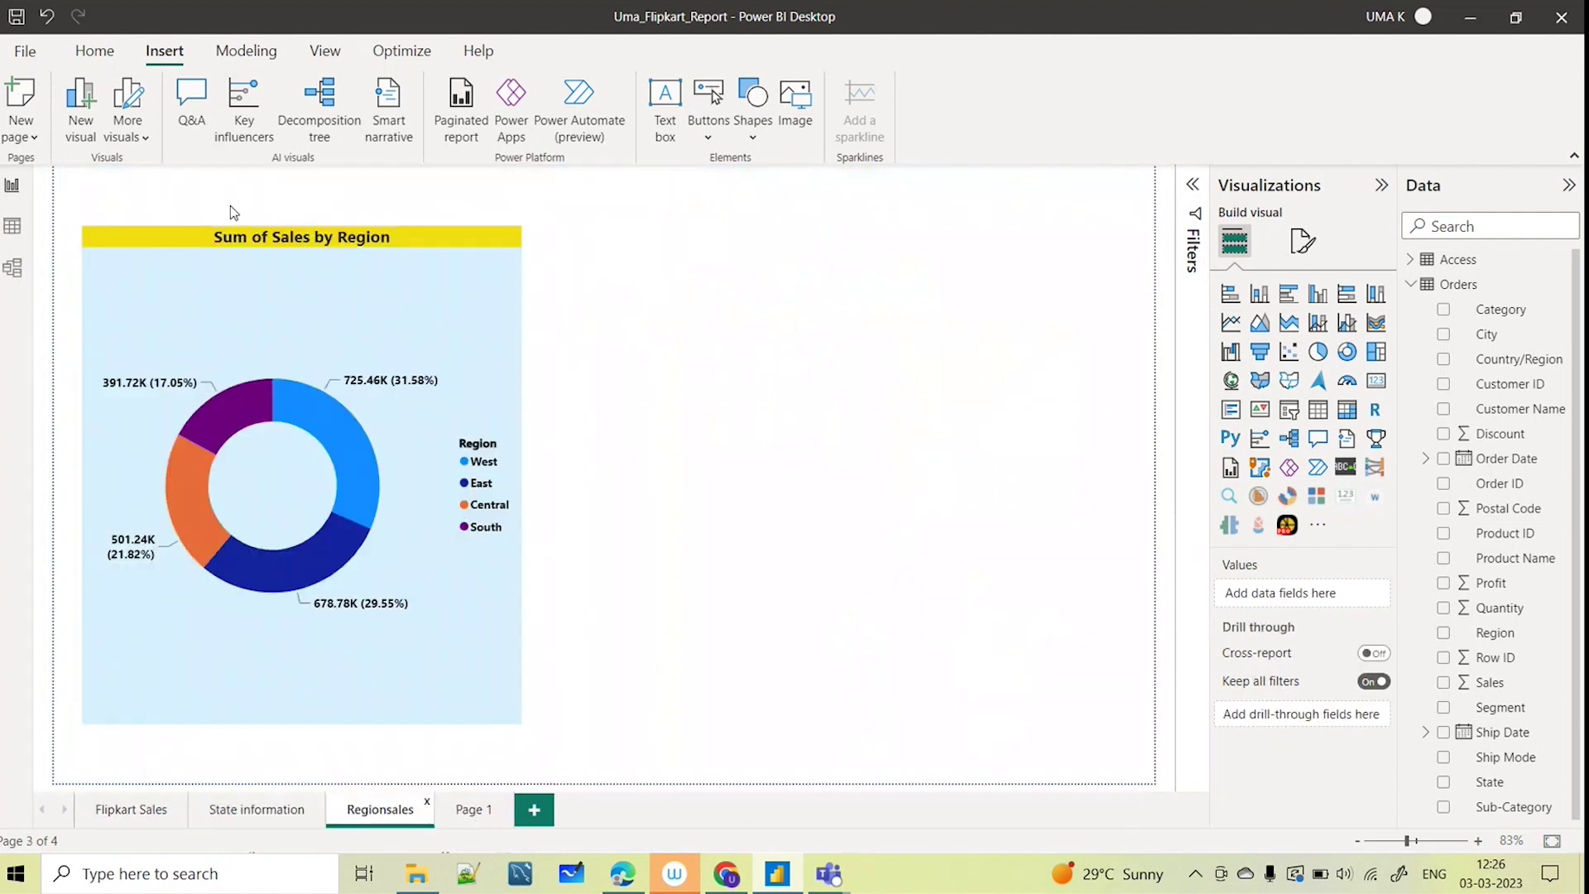
click(470, 810)
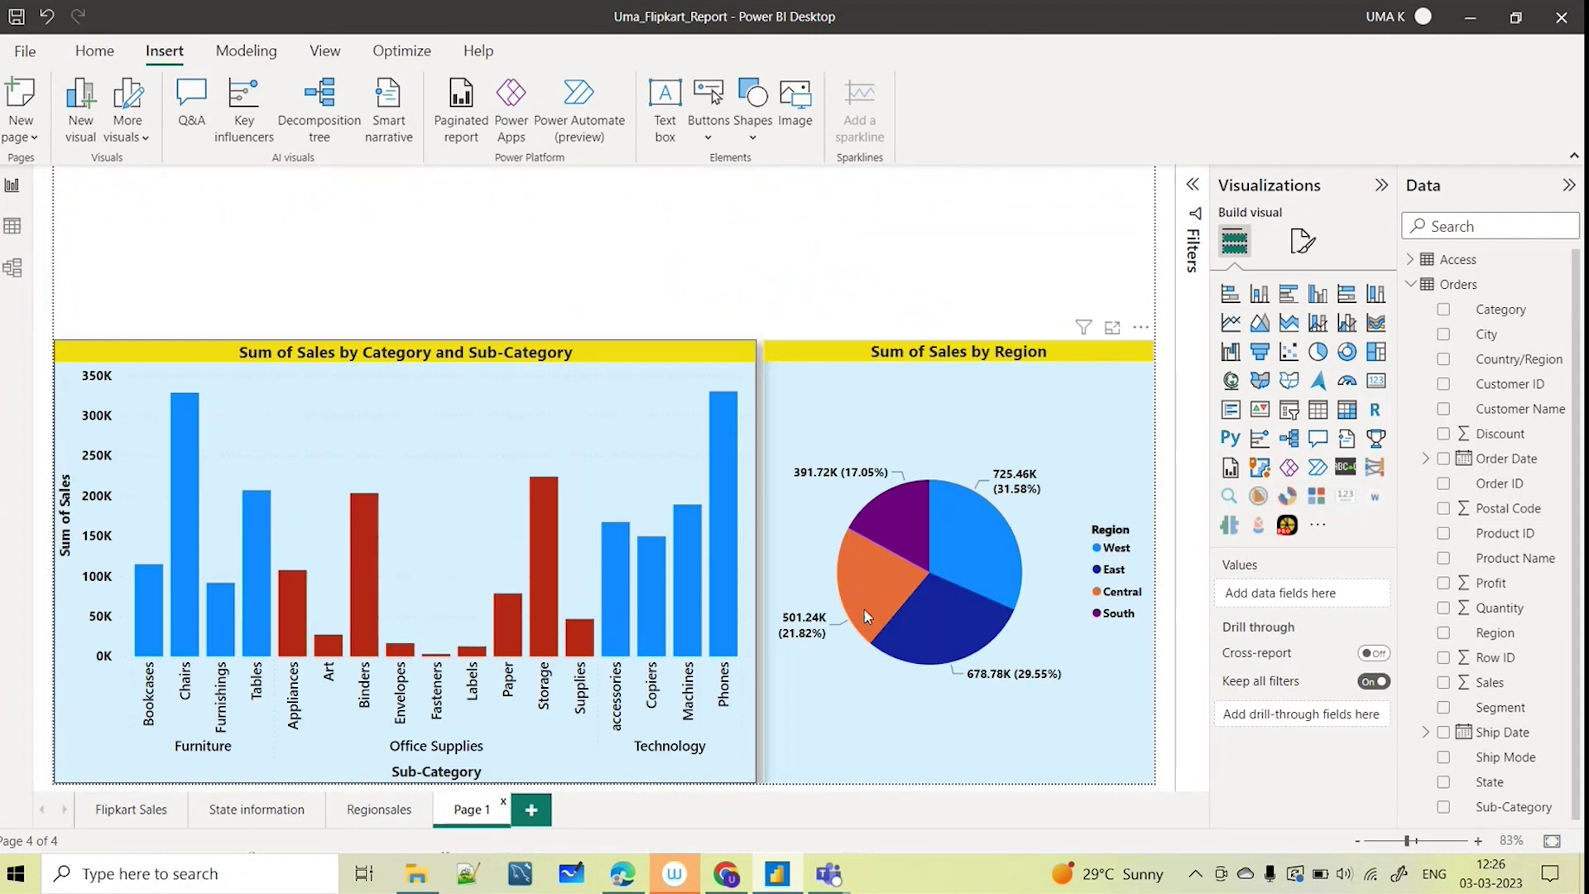
Rename the Page 1 tab to 'category'
right_click(478, 821)
click(510, 745)
text(category)
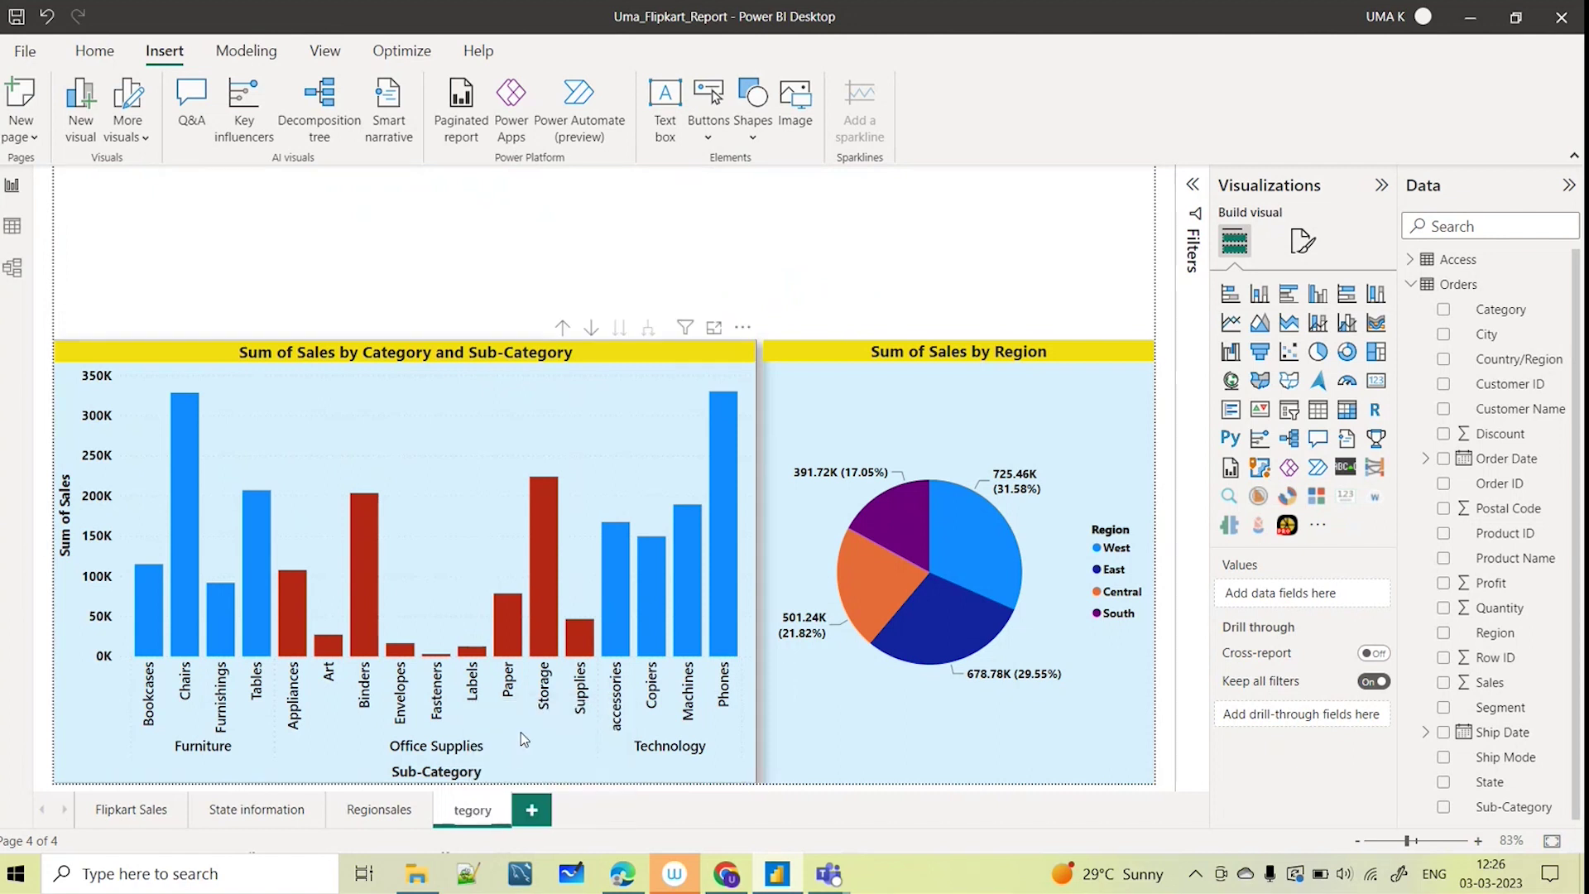
click(505, 255)
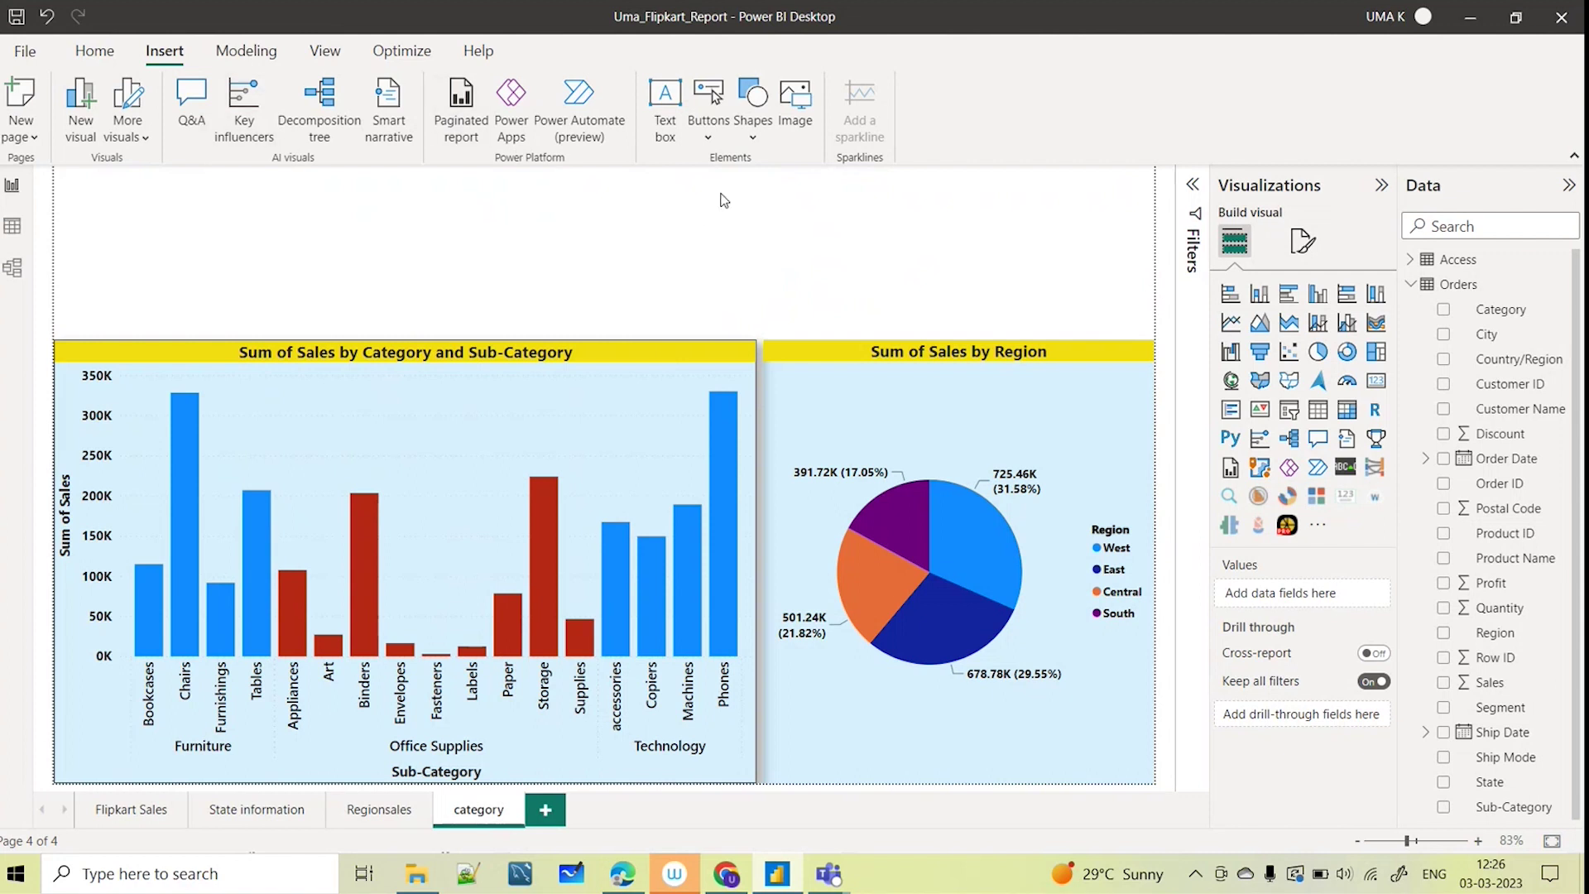
Insert a page navigator on the category page and drag it into place above the charts
click(708, 132)
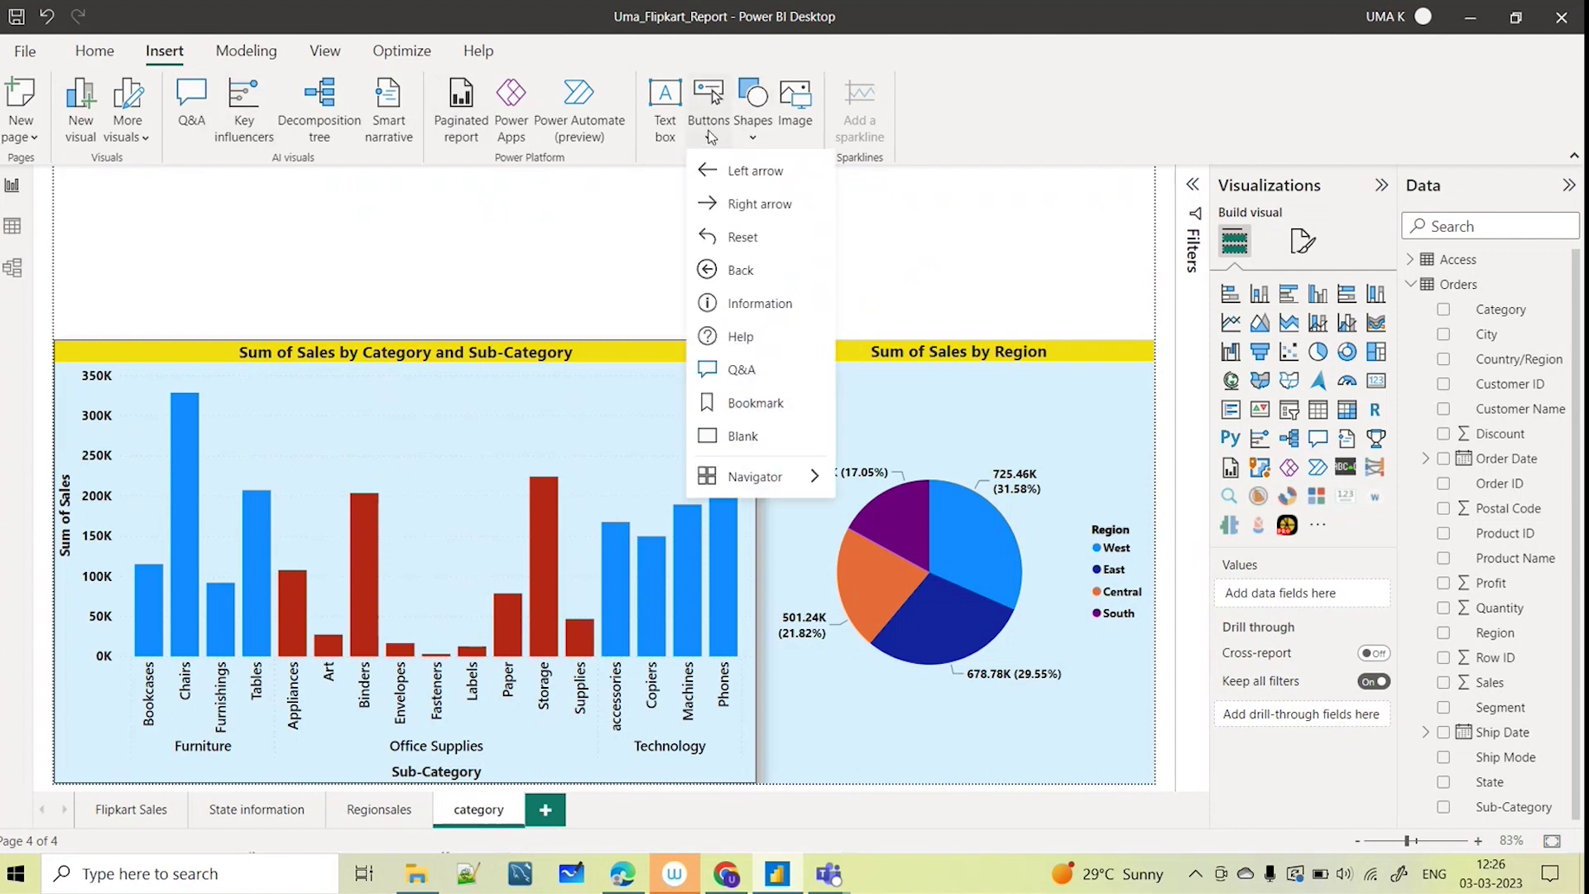
mouse_move(763, 480)
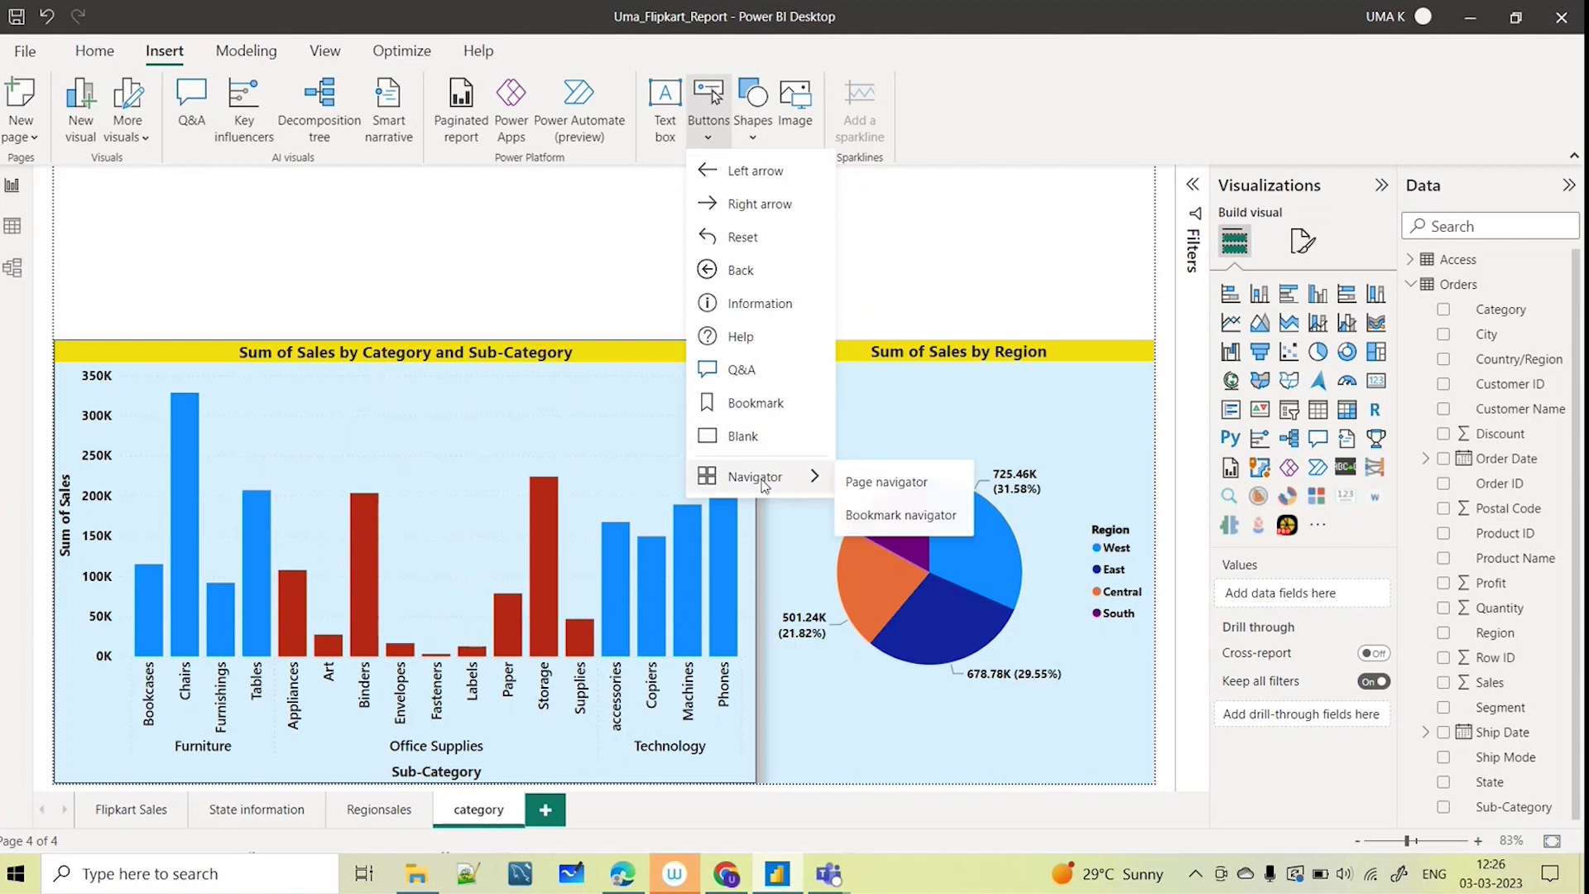
click(885, 484)
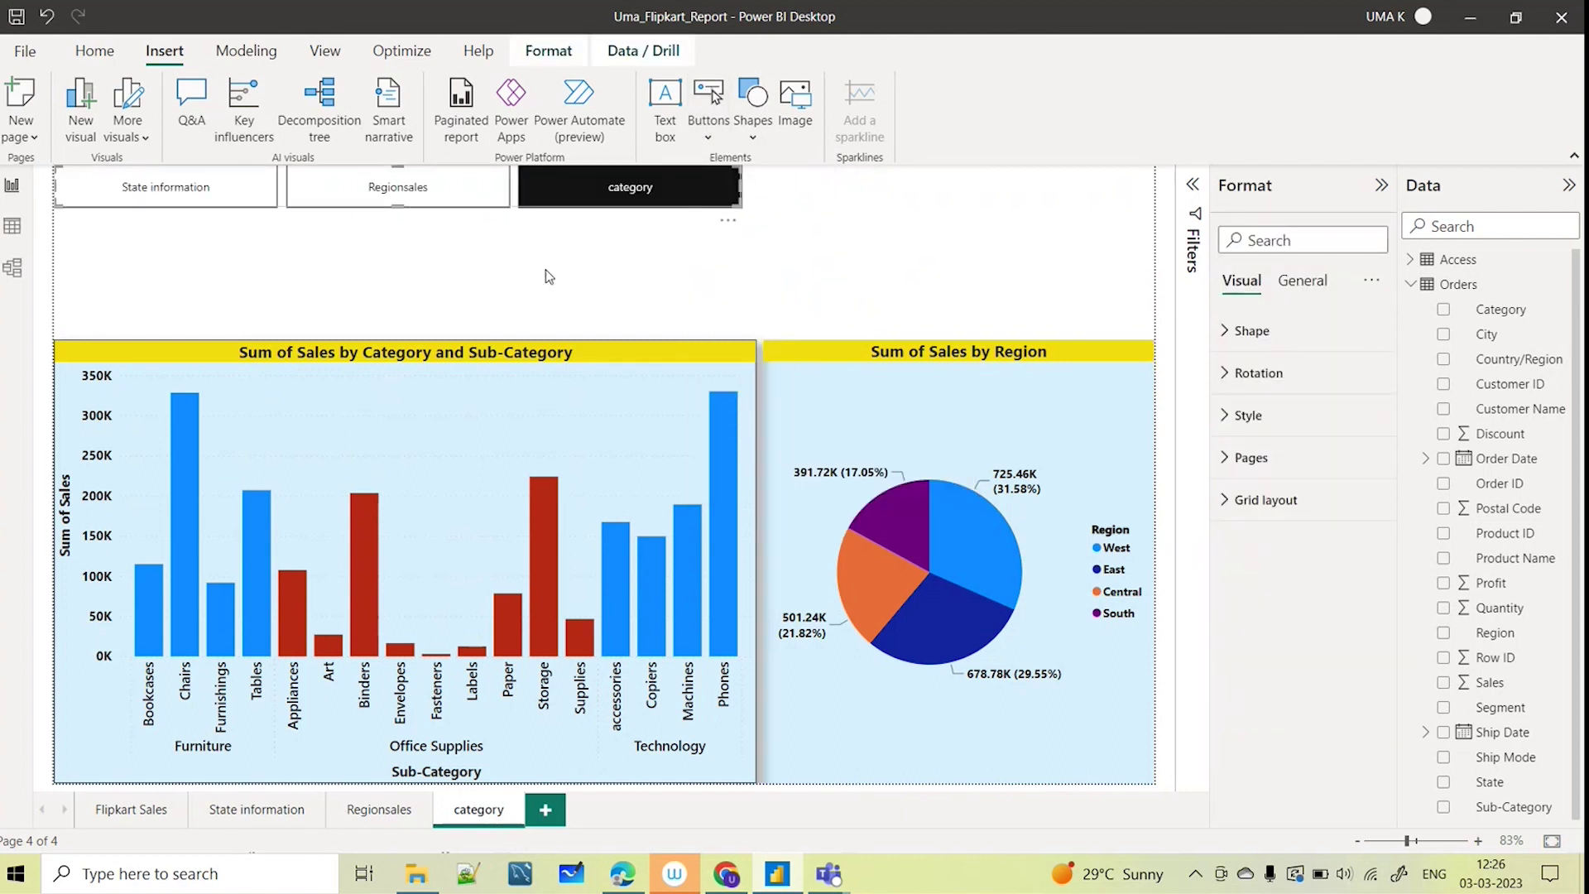
click(549, 214)
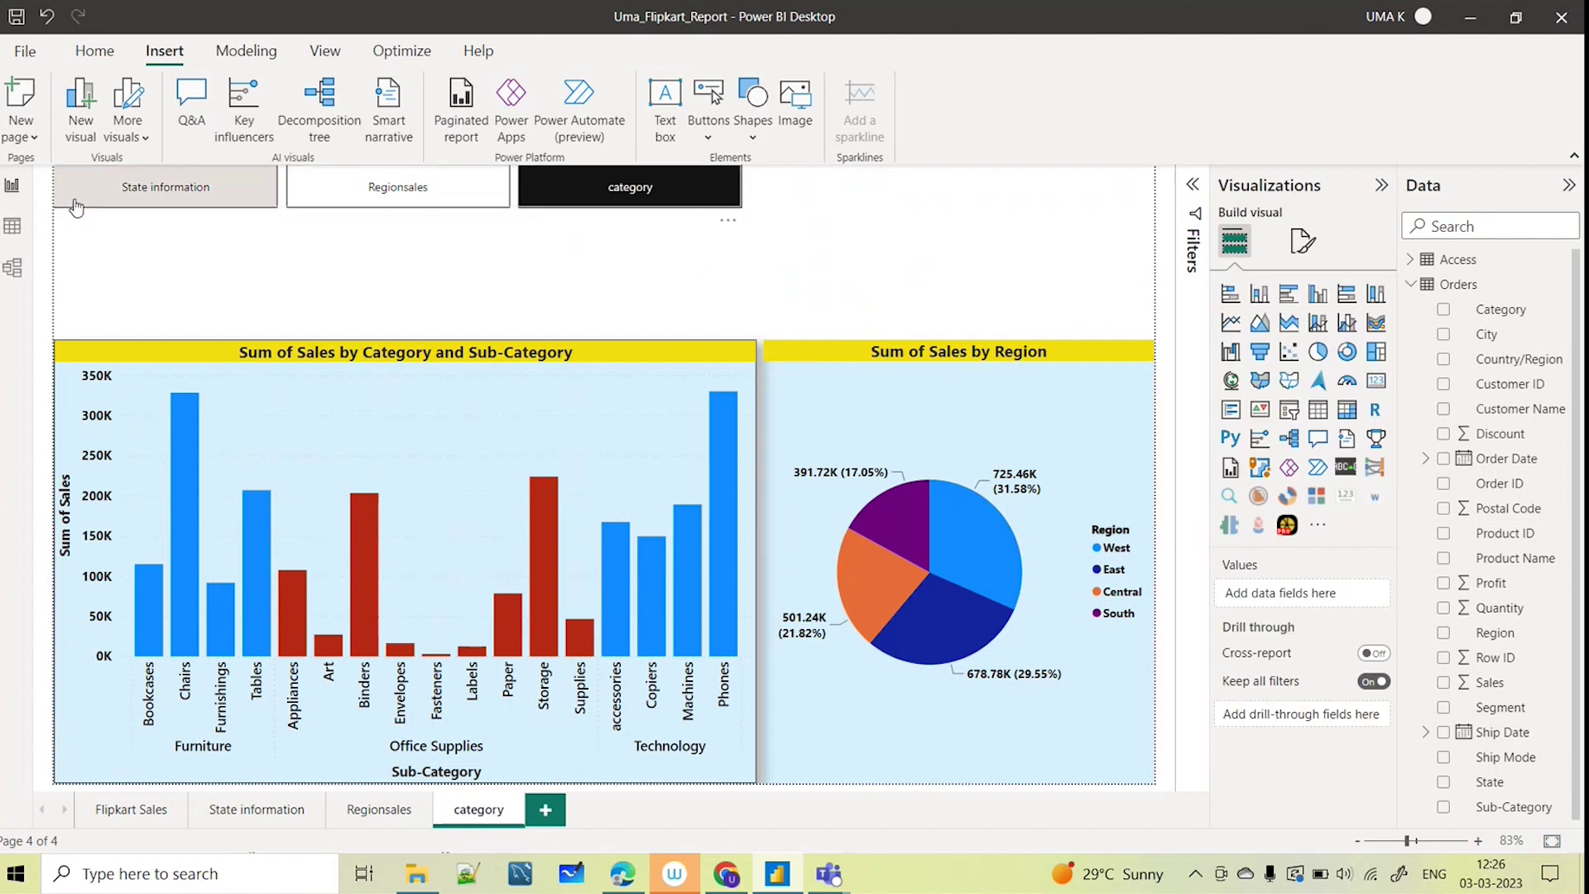
drag(91, 209, 205, 247)
drag(501, 224, 452, 225)
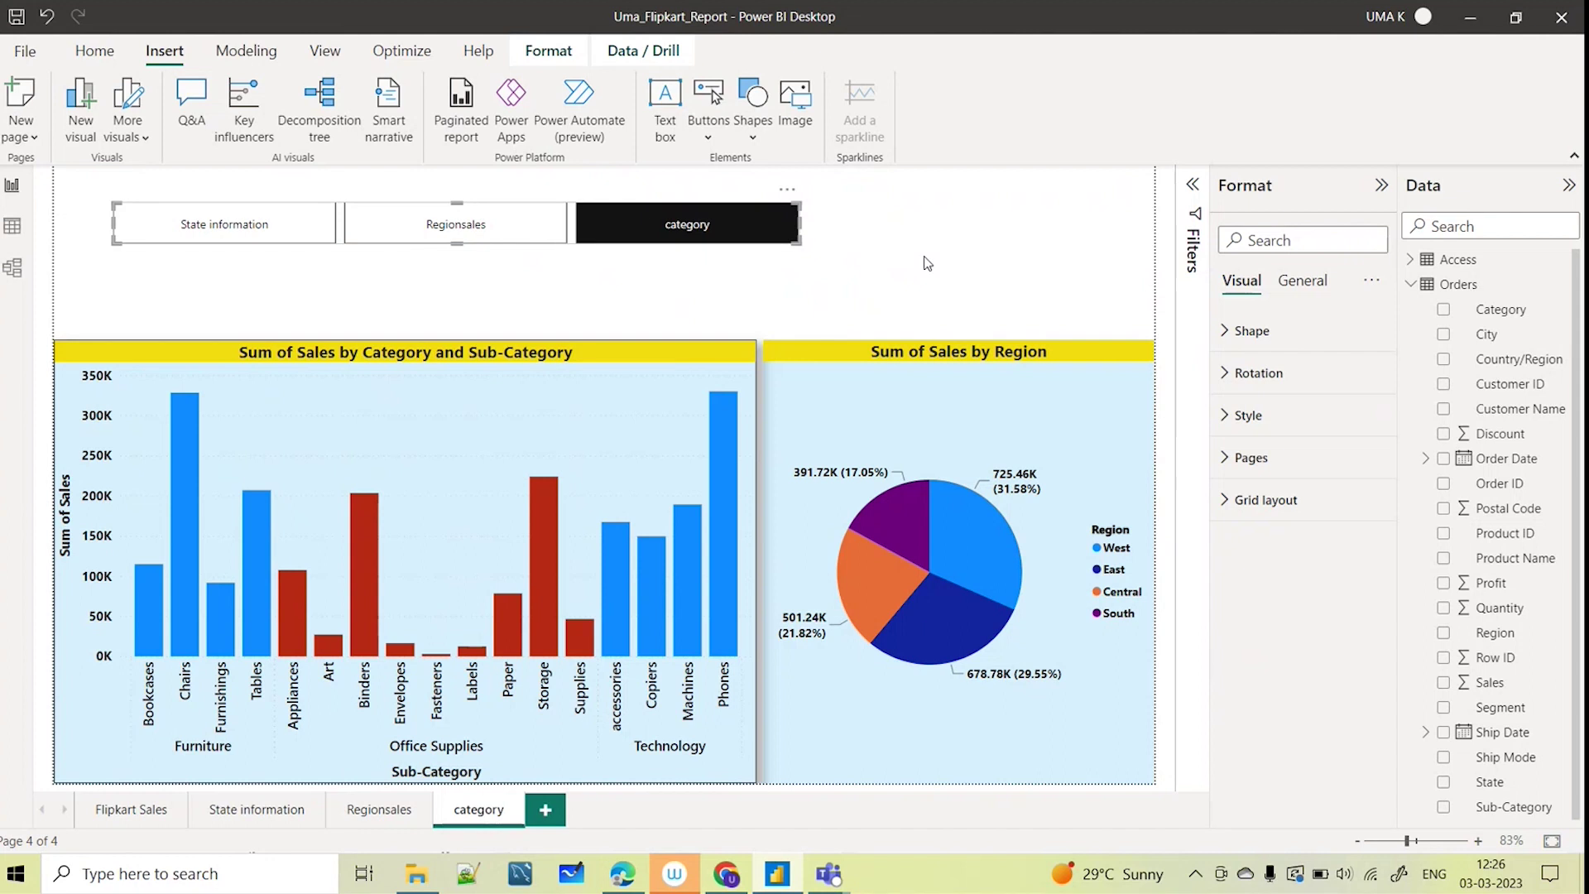
Turn on Show tooltip pages in the navigator's Pages settings so Flipkart Sales appears
click(1230, 463)
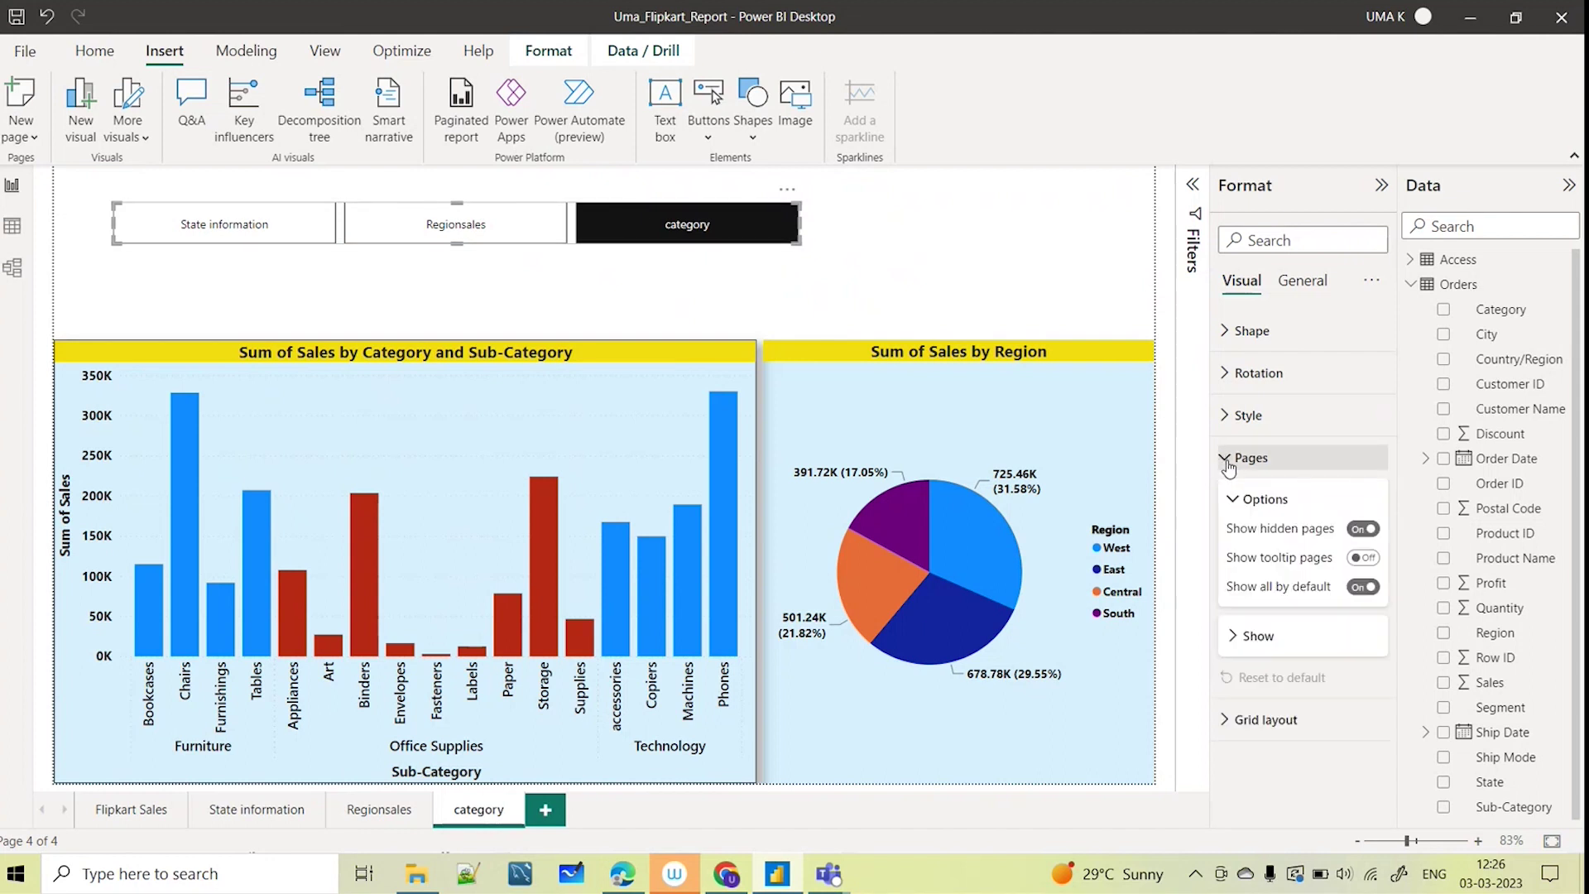
click(1237, 636)
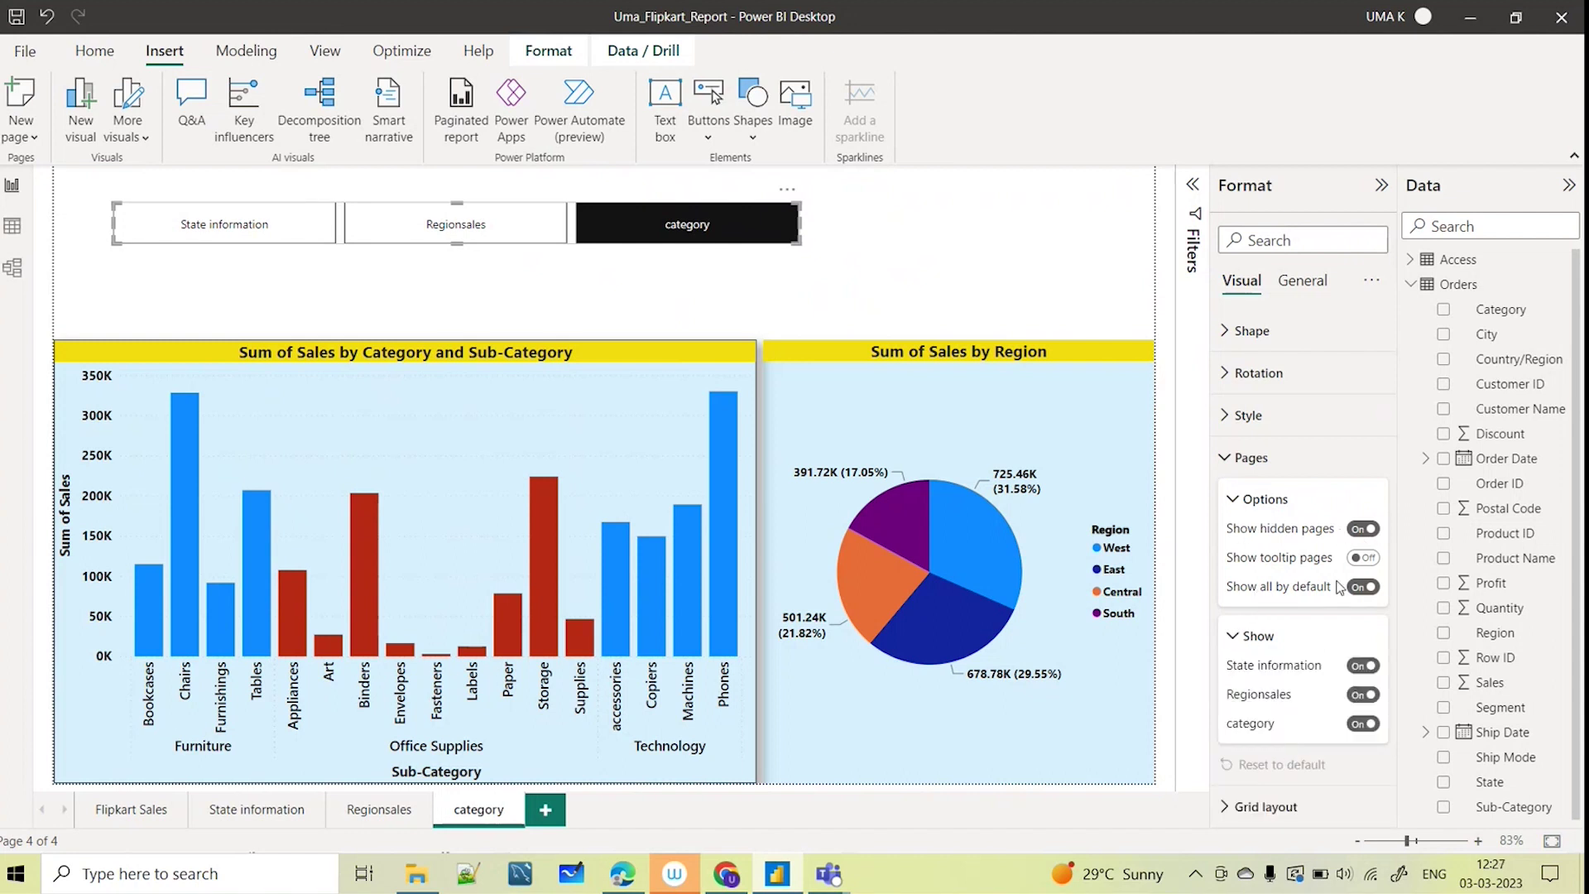
click(1363, 557)
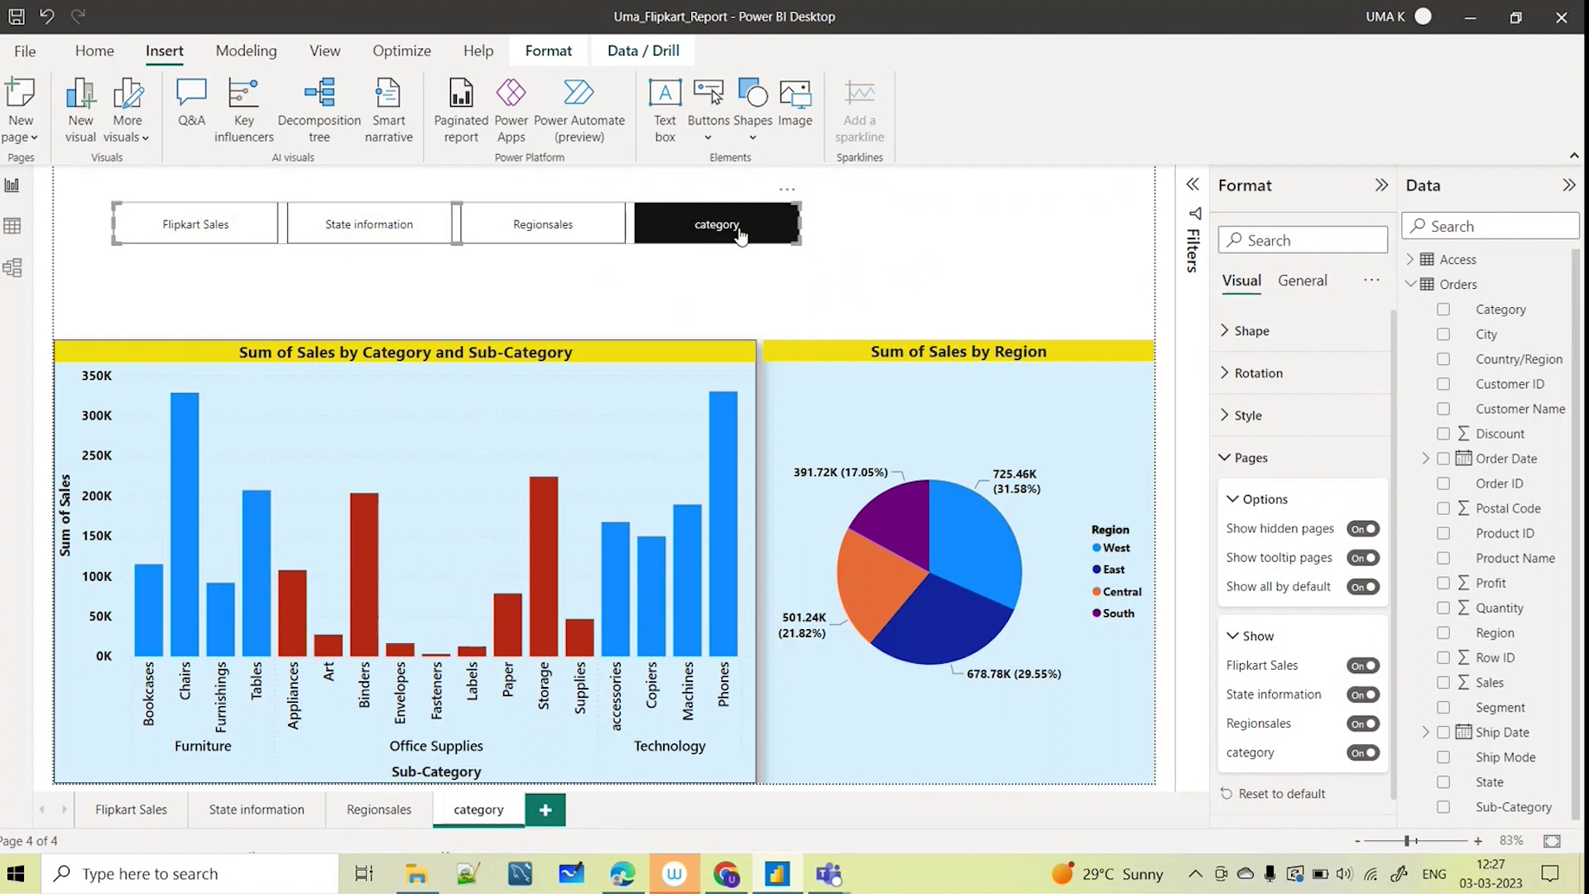
Test the navigator buttons by jumping to Regionsales and Flipkart Sales, then back to category
click(386, 820)
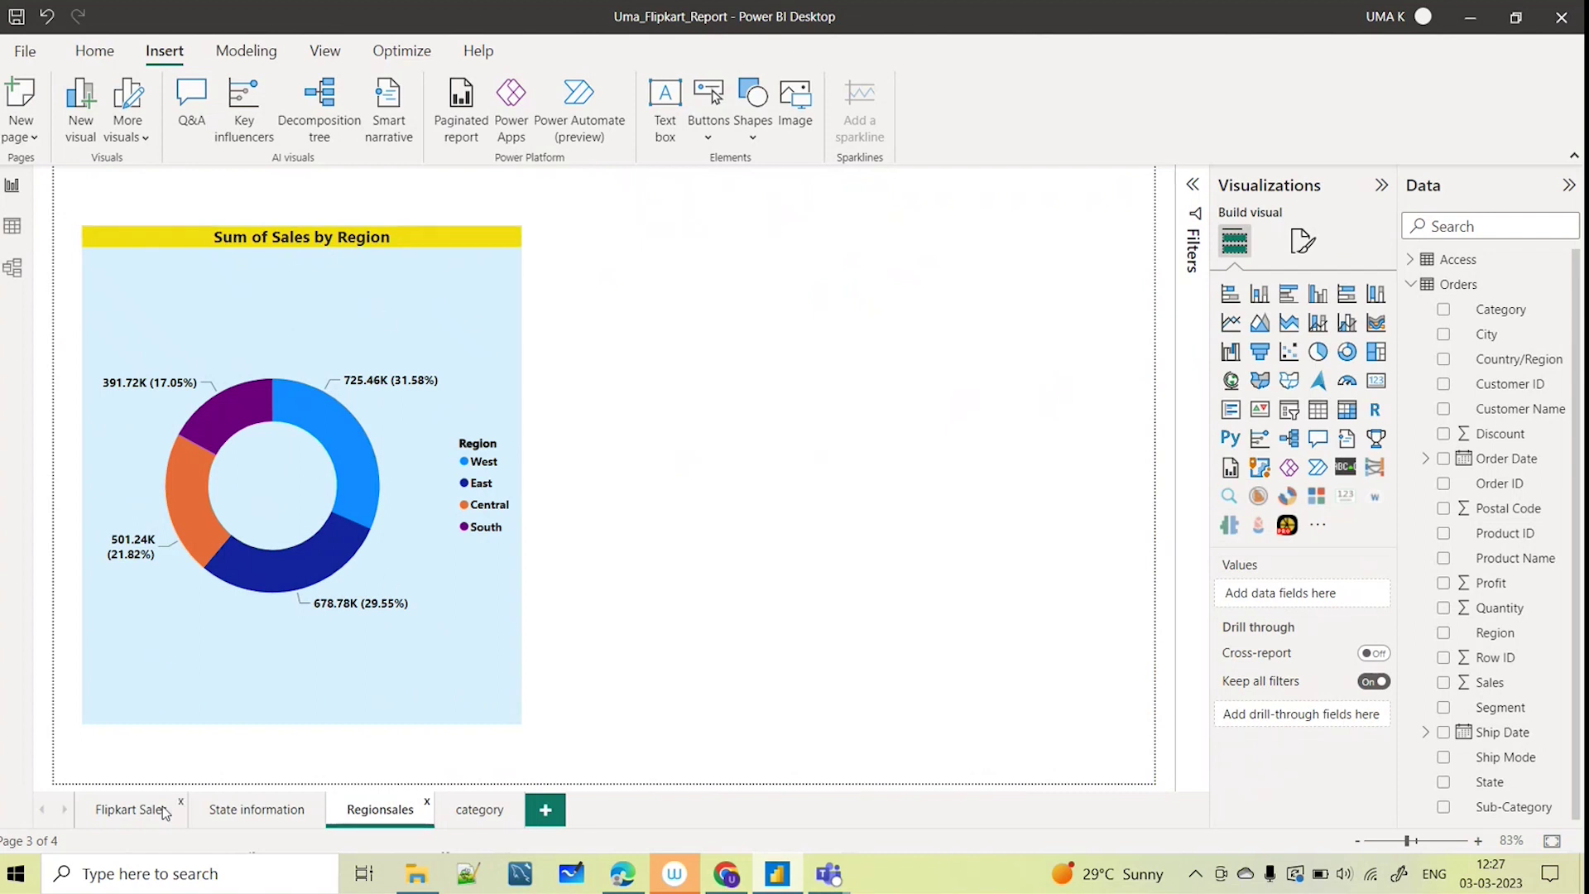
click(135, 813)
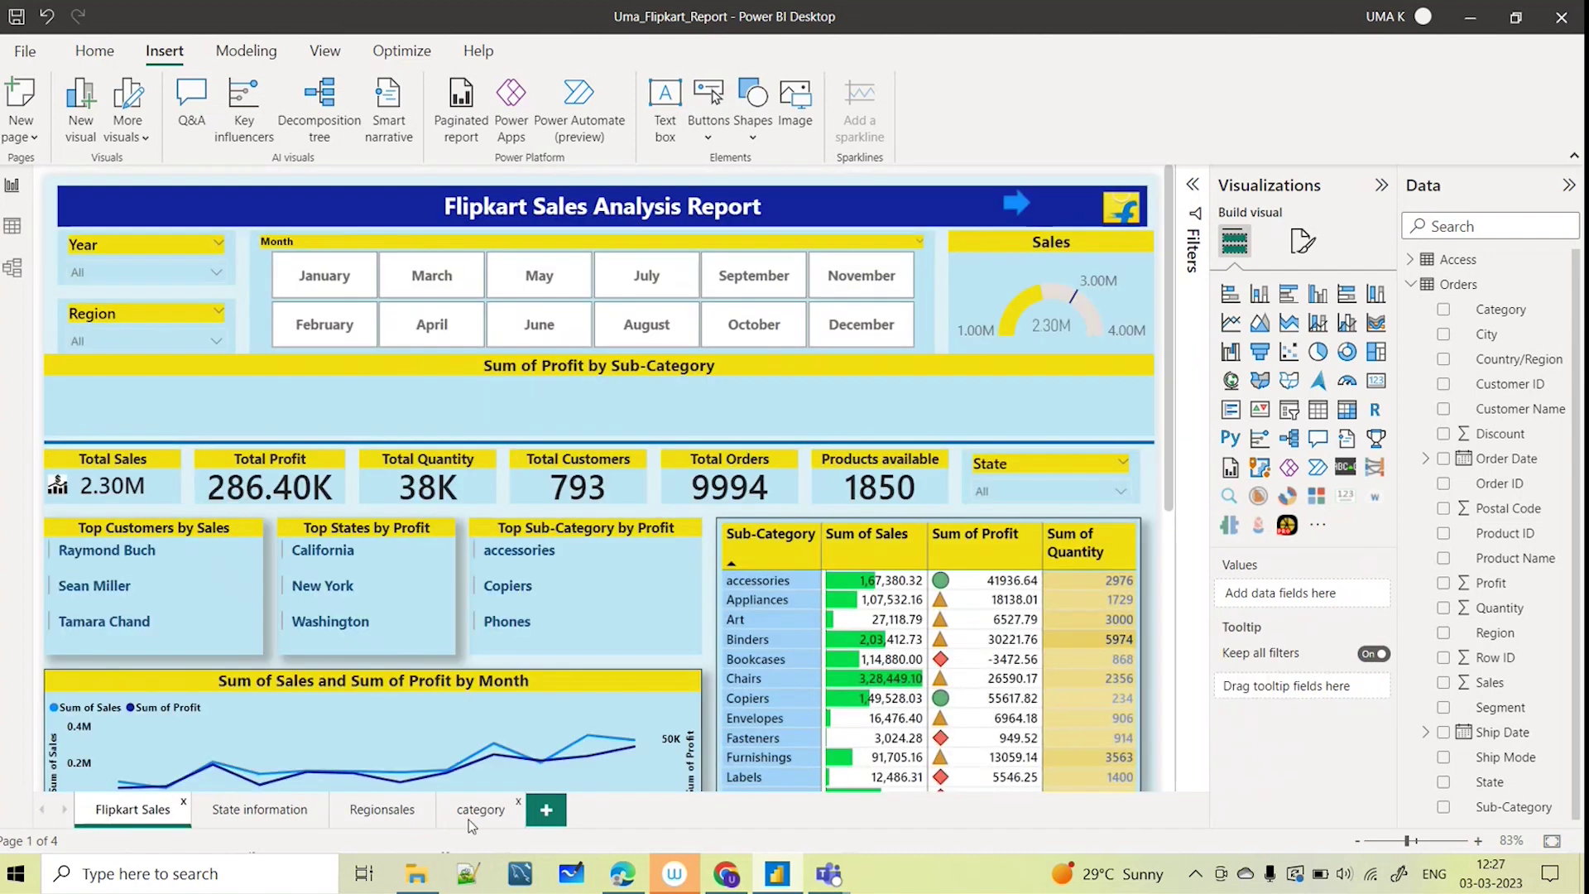
click(469, 818)
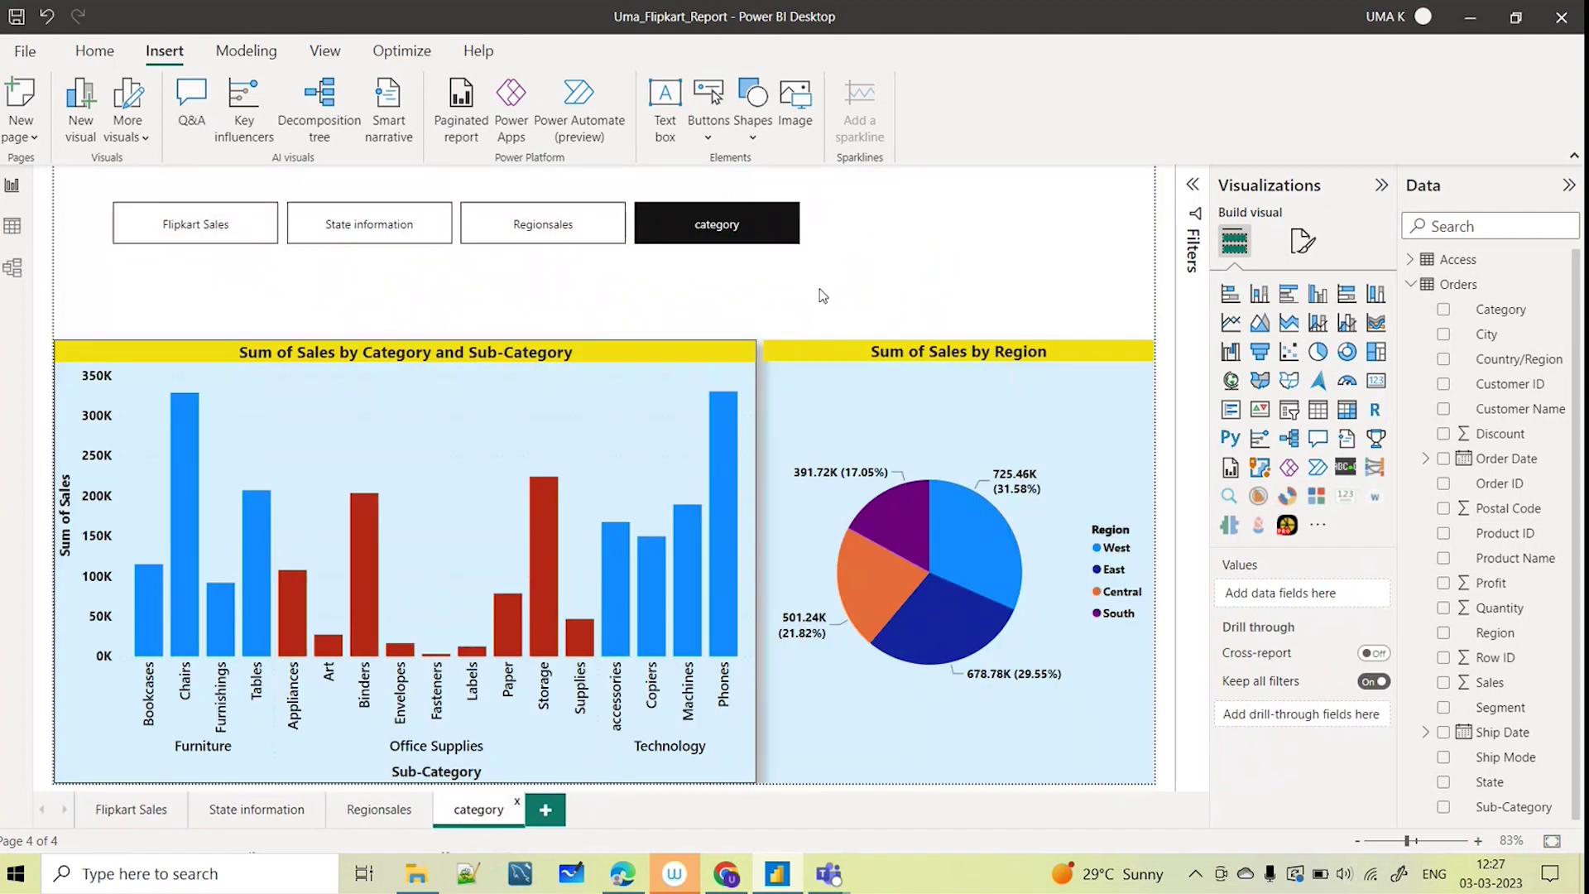
Switch Regionsales and State information off in the page navigator's Pages > Show list
click(735, 240)
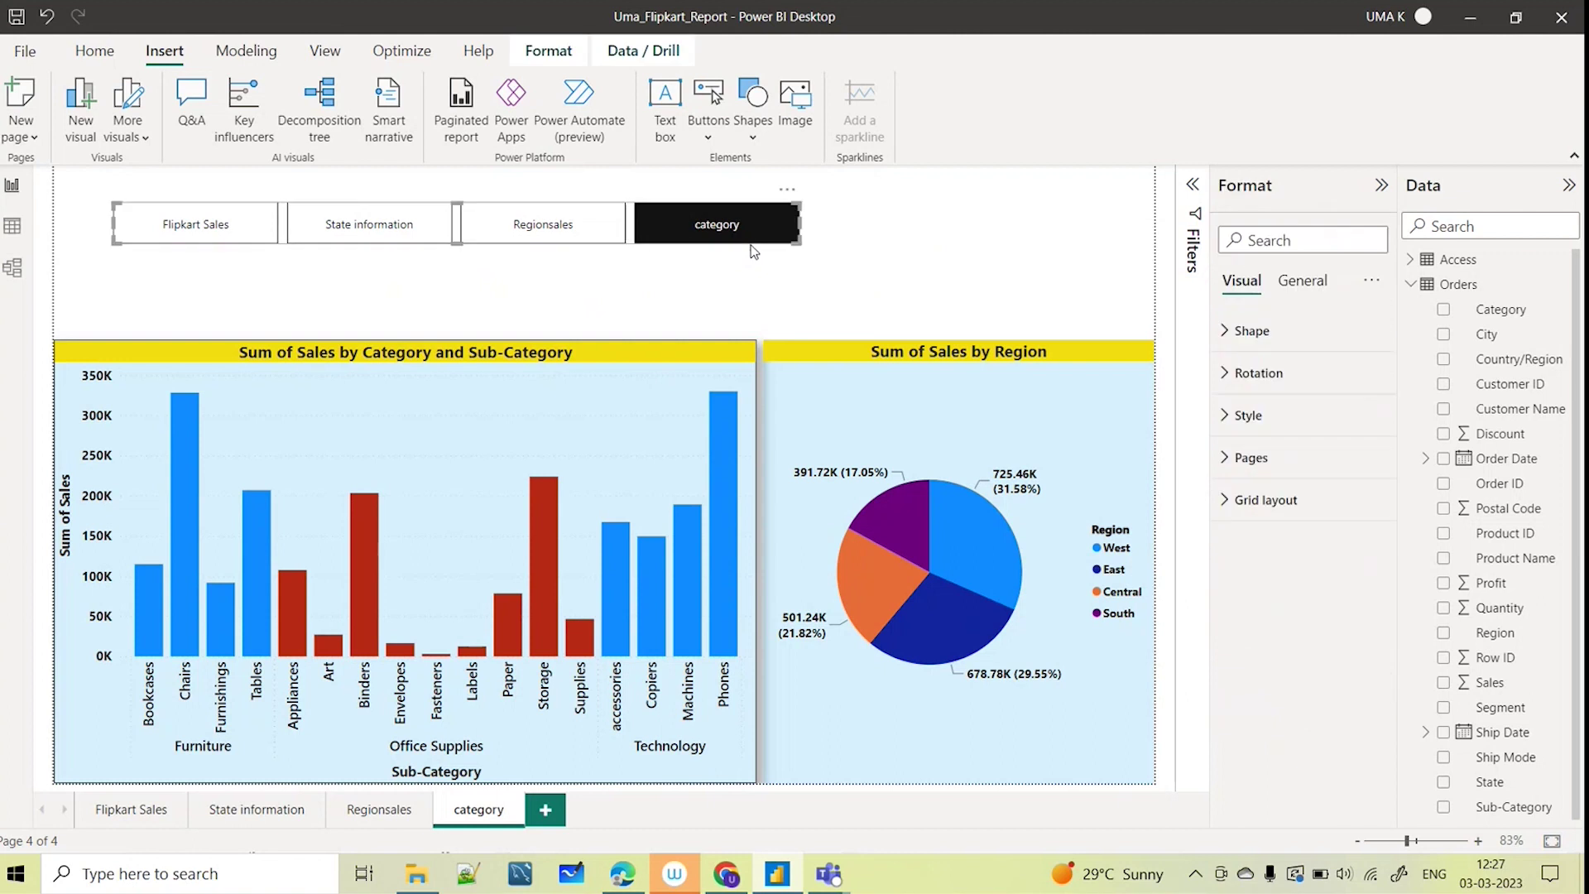
click(1229, 465)
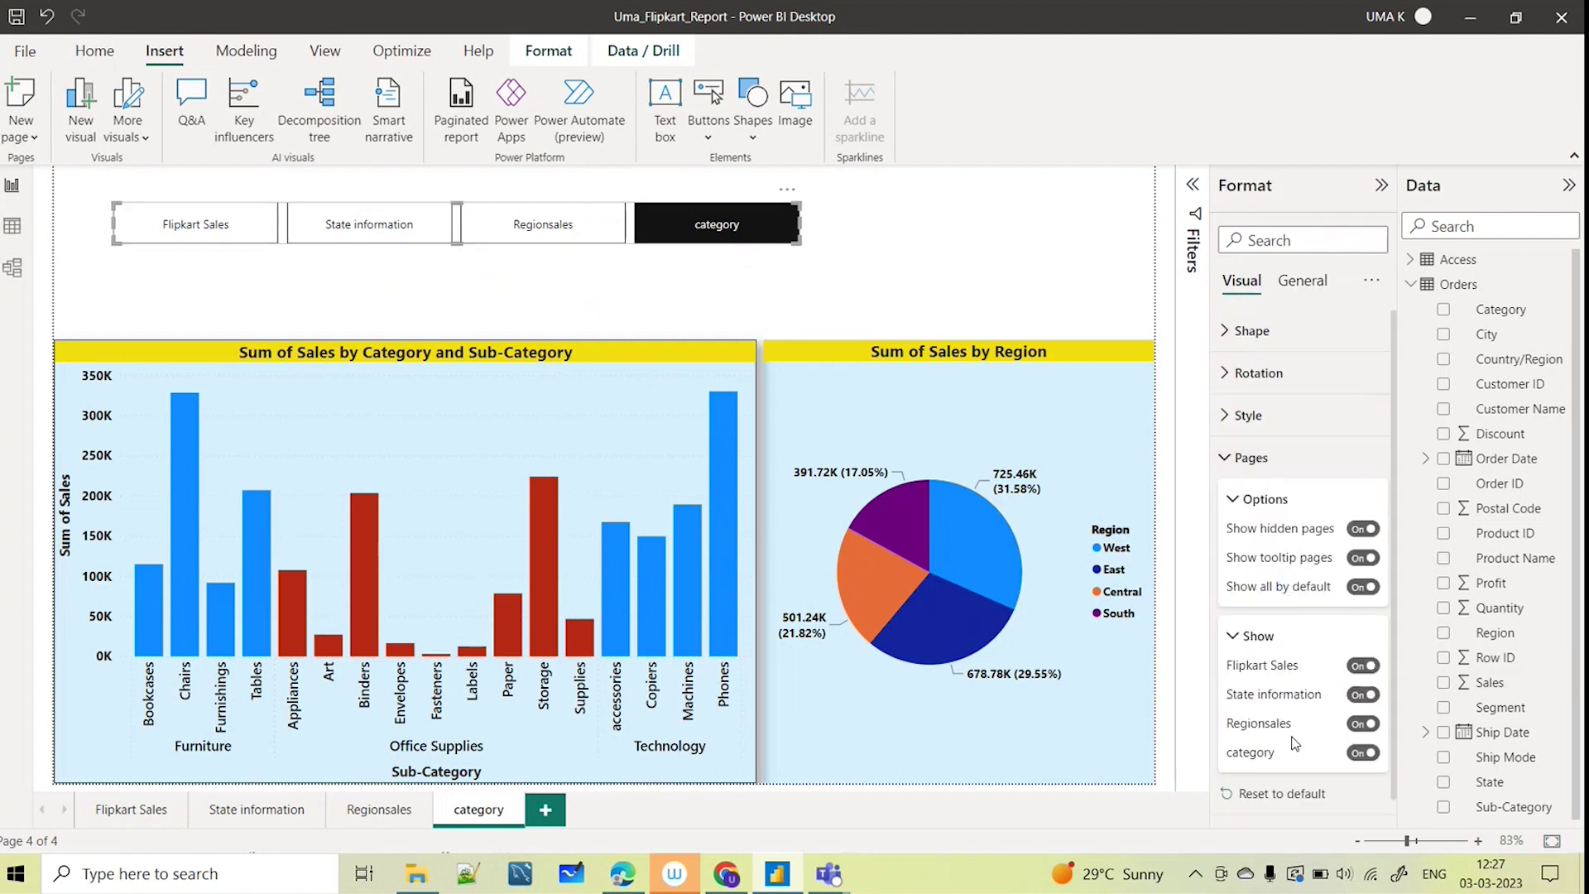
click(1349, 725)
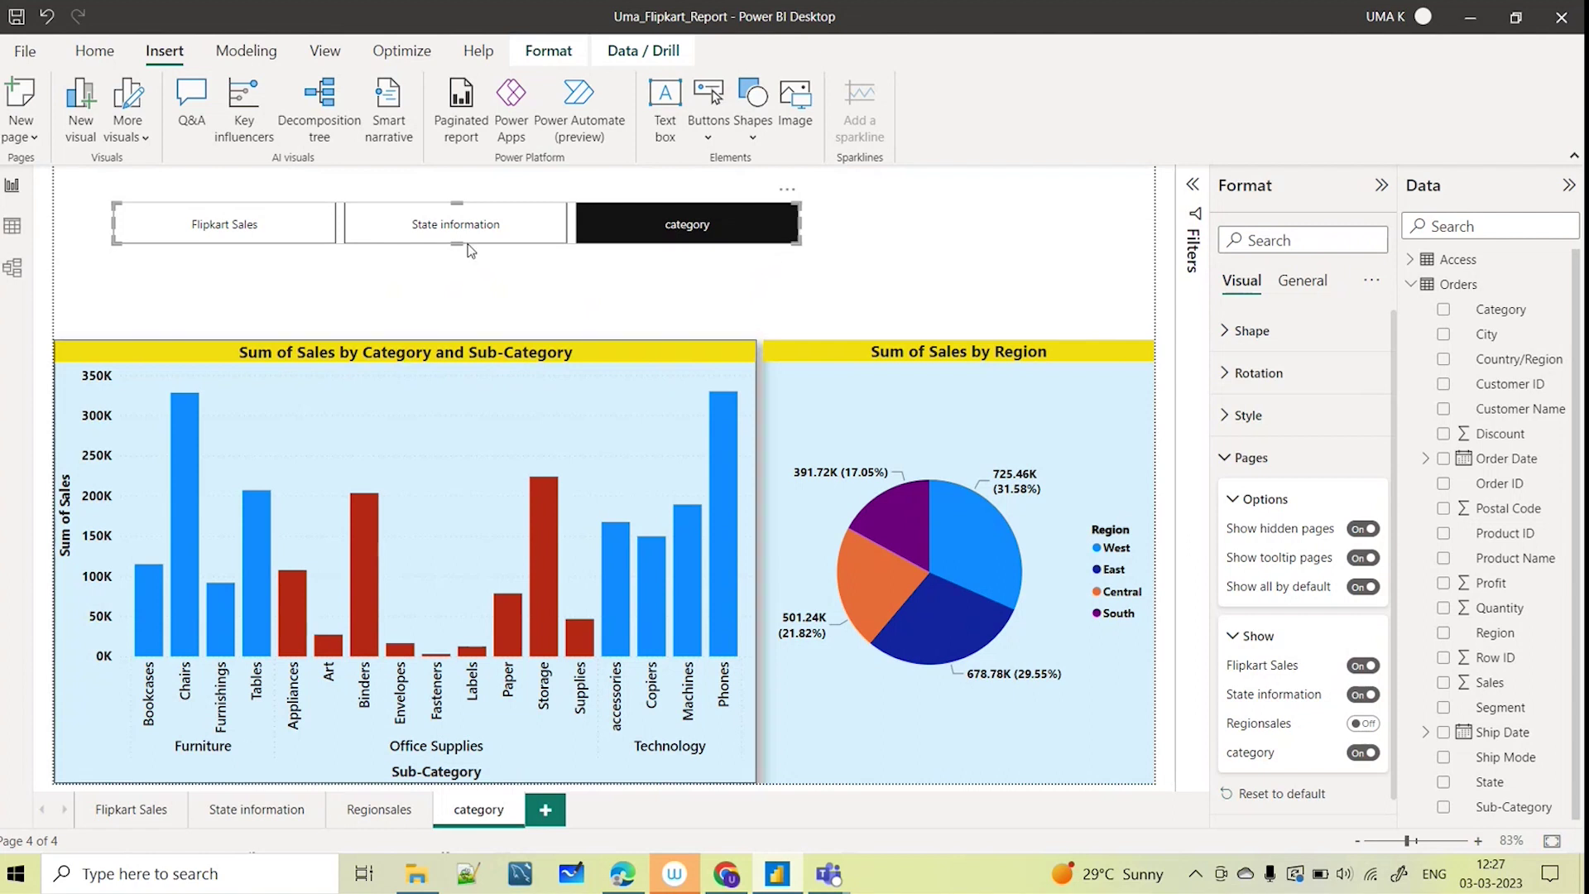
click(1361, 695)
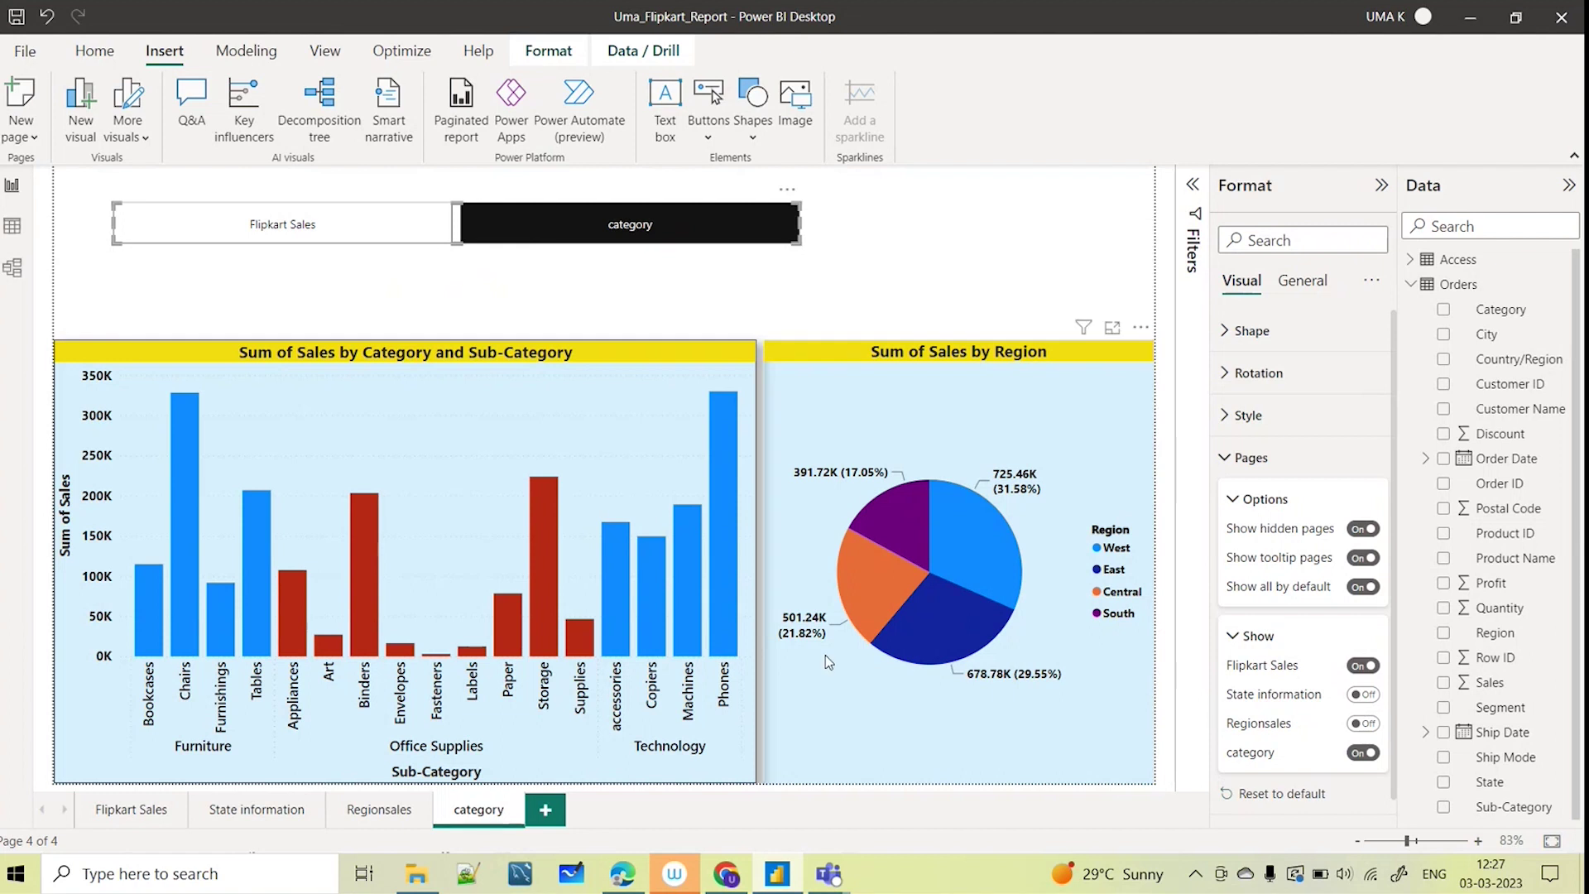
Scroll the blog to its page navigator Show toggle example, then return to Power BI Desktop
click(728, 876)
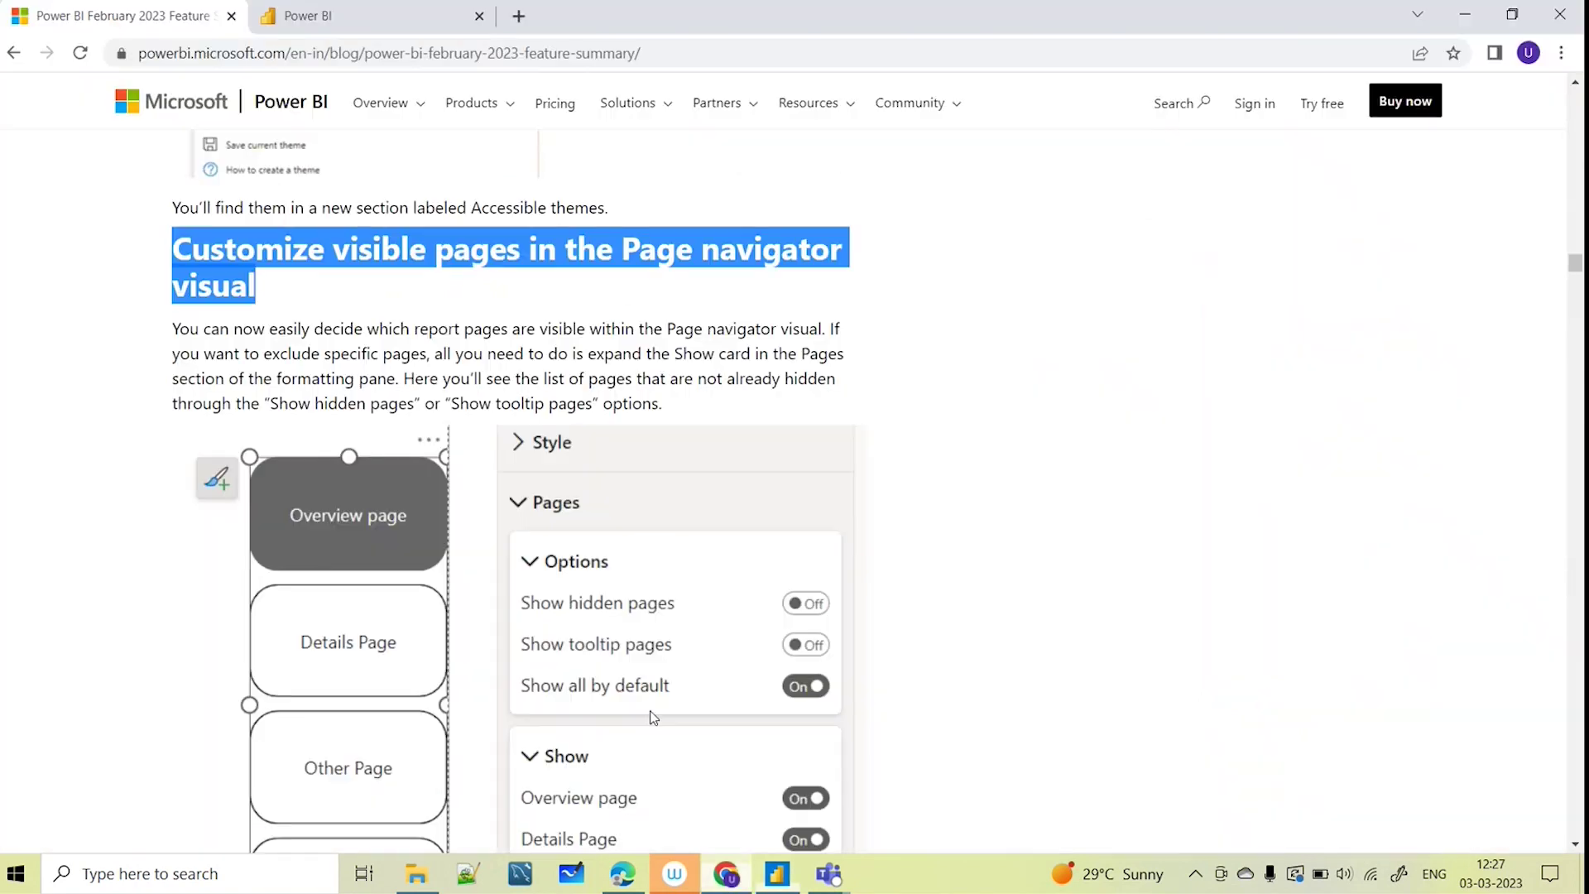
scroll(447, 629, down, 5)
scroll(409, 576, down, 15)
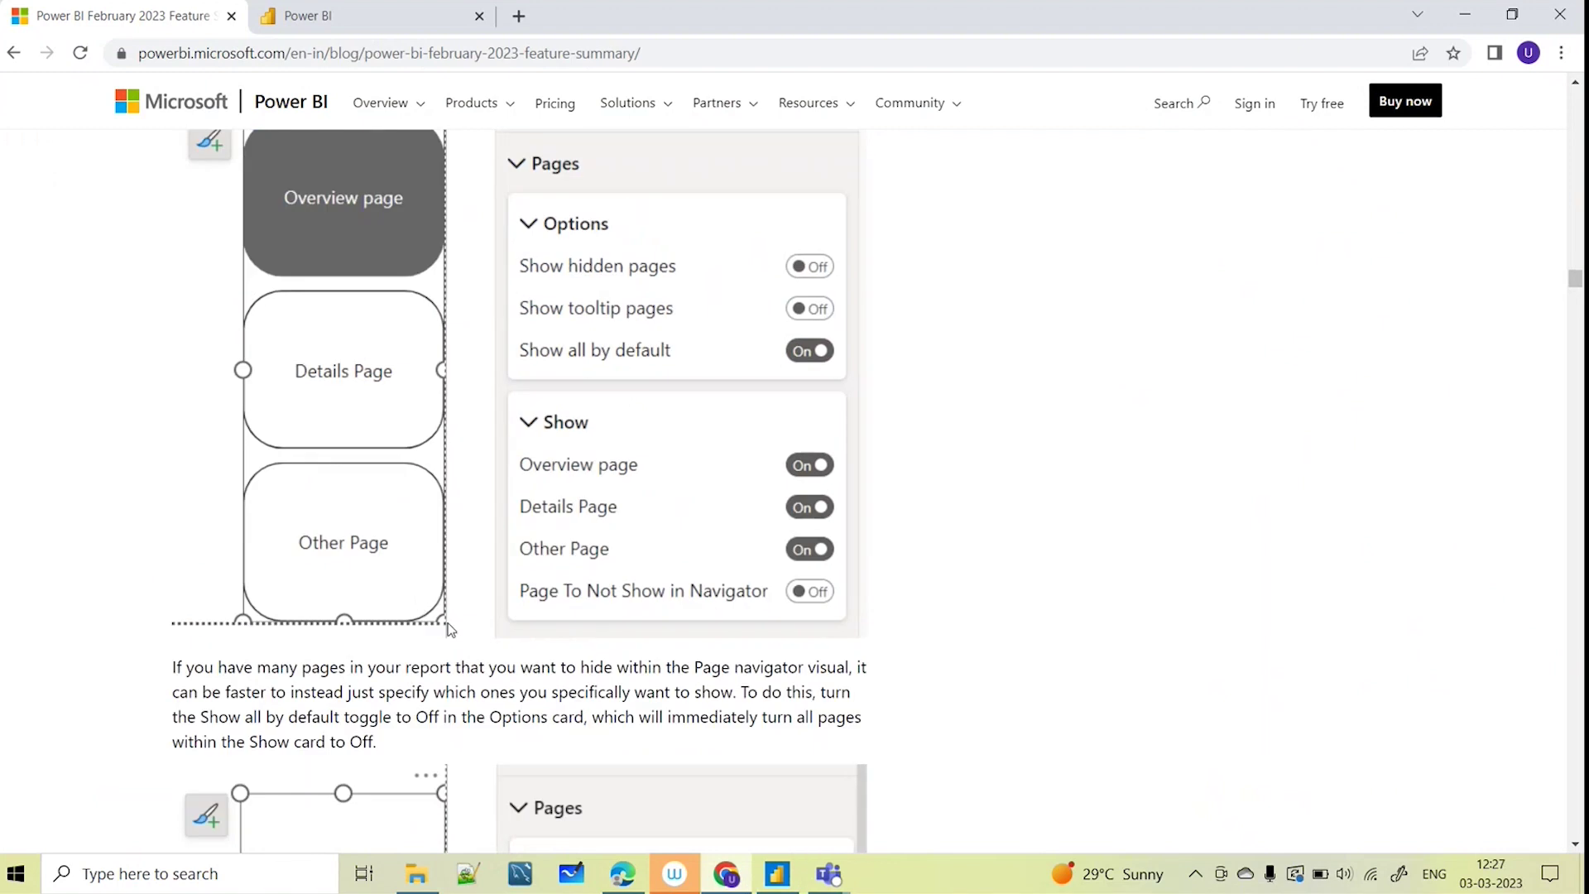
scroll(635, 626, up, 10)
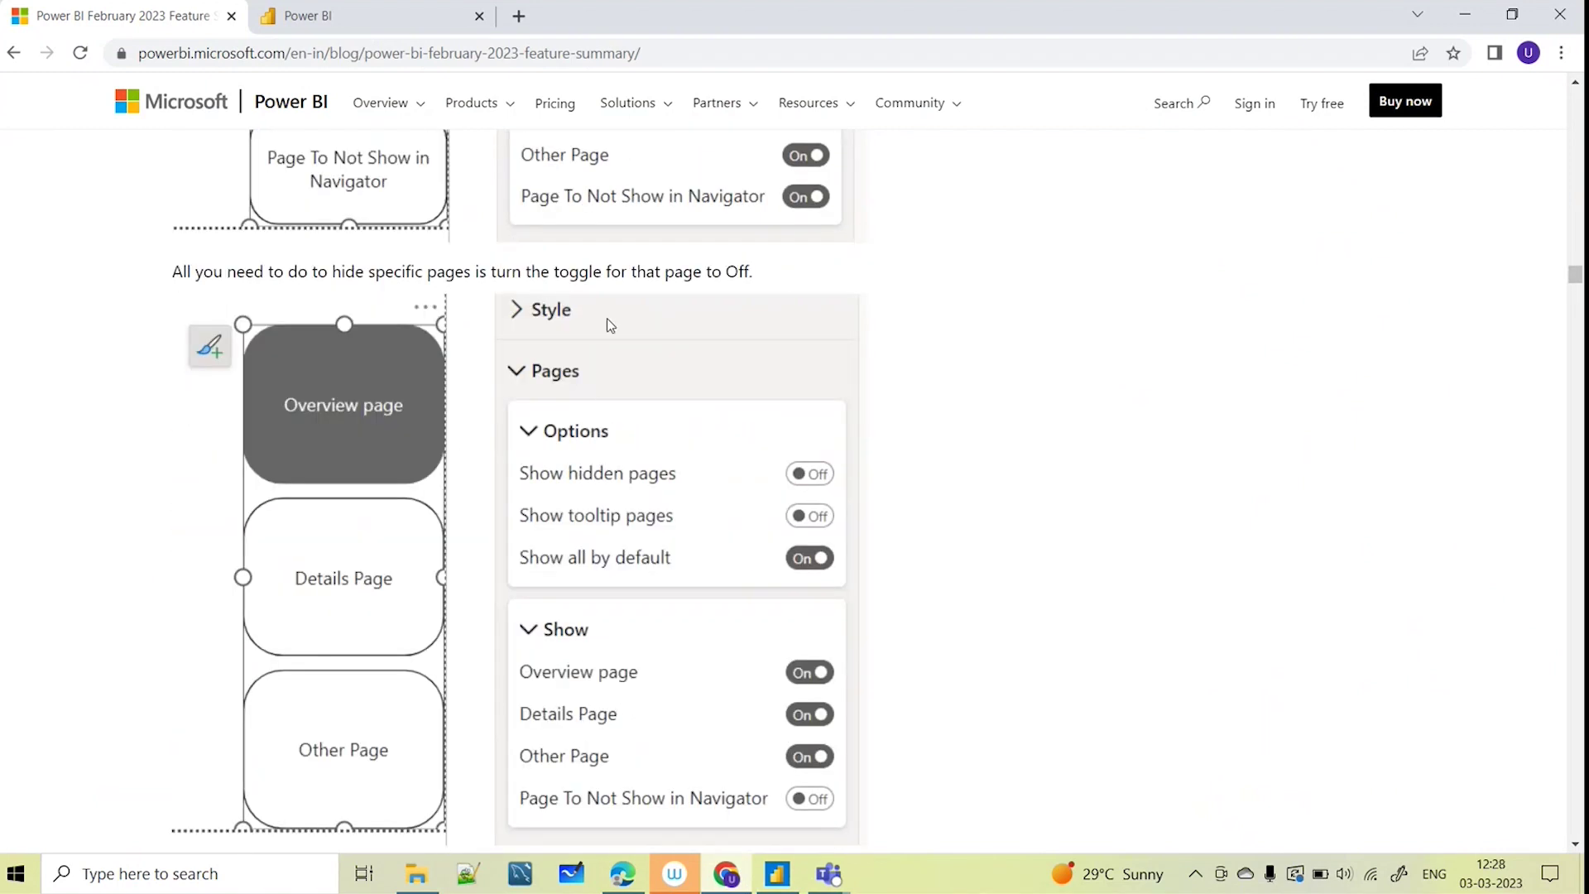
scroll(554, 492, down, 10)
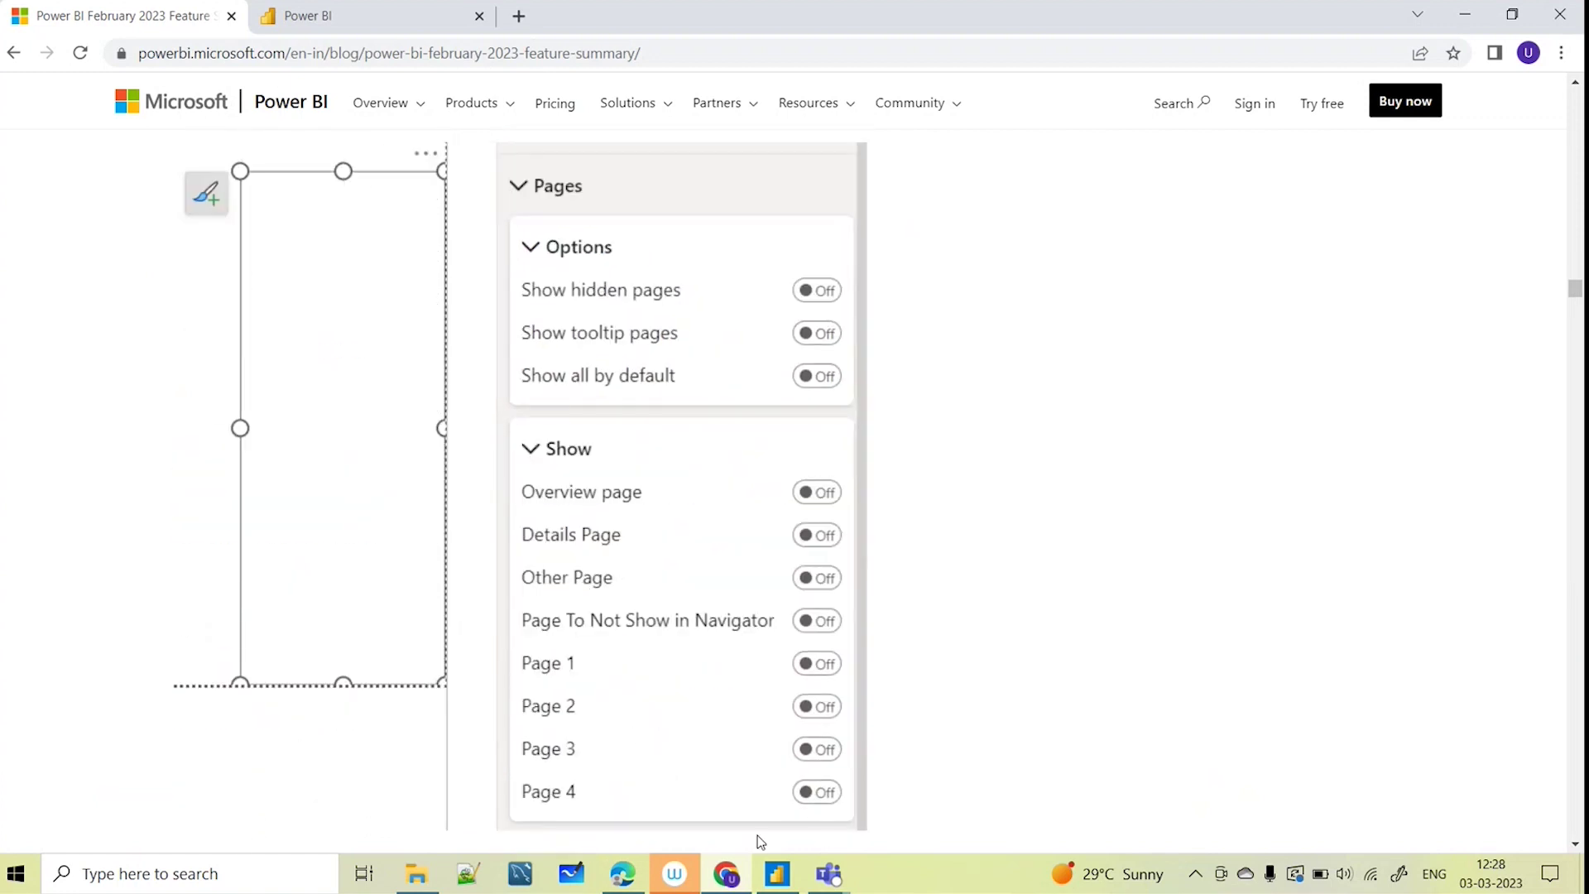
click(777, 873)
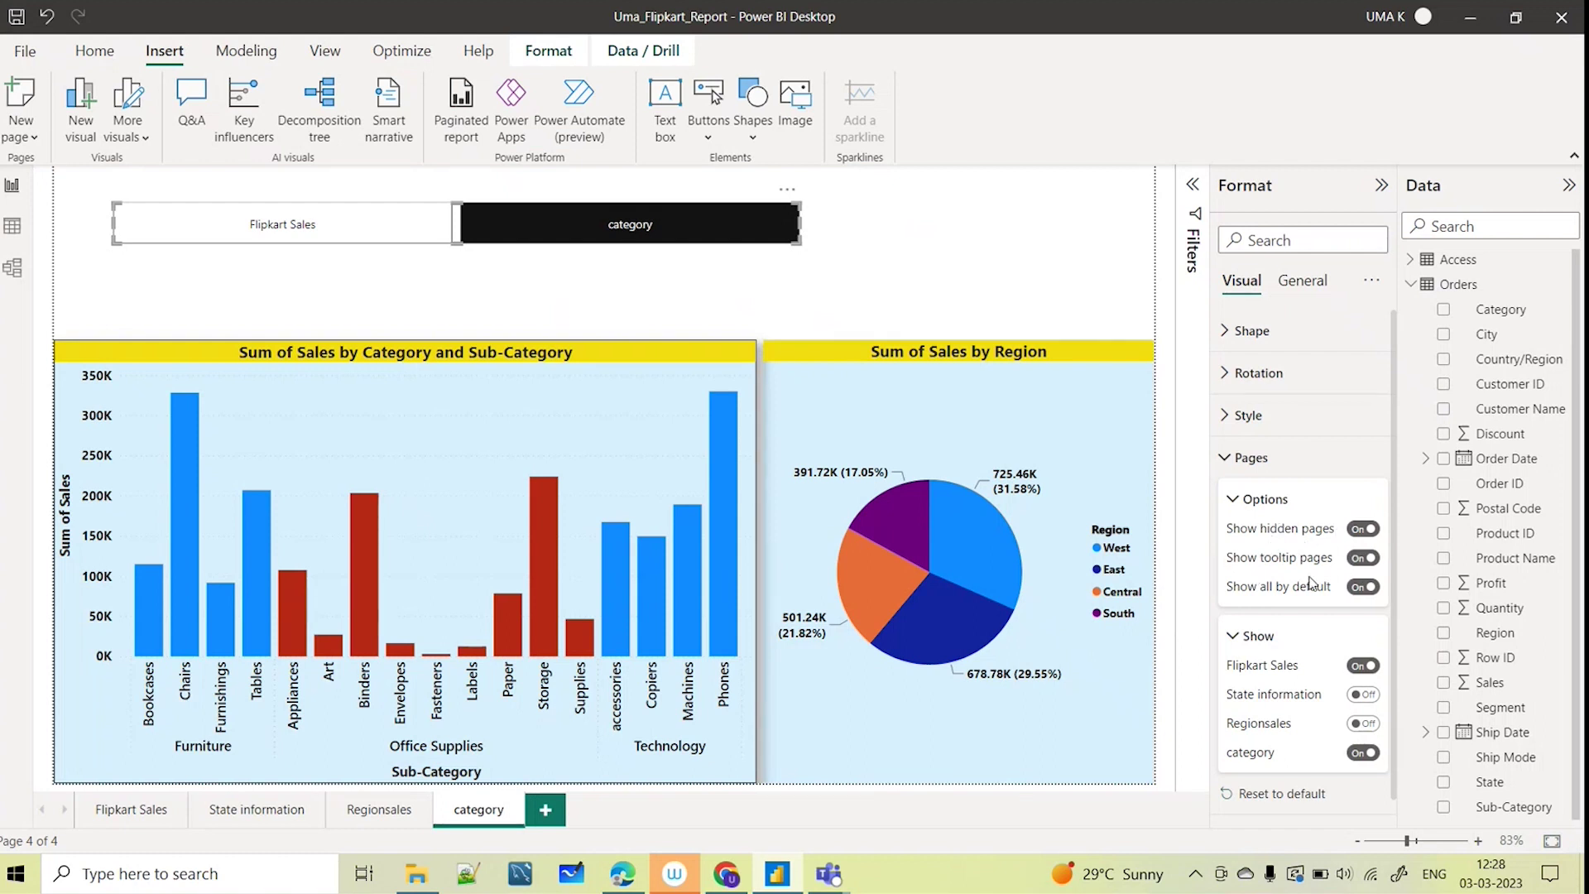
Expand and scroll through the navigator's Grid layout and Style settings, then return to the blog
scroll(1301, 681, down, 1)
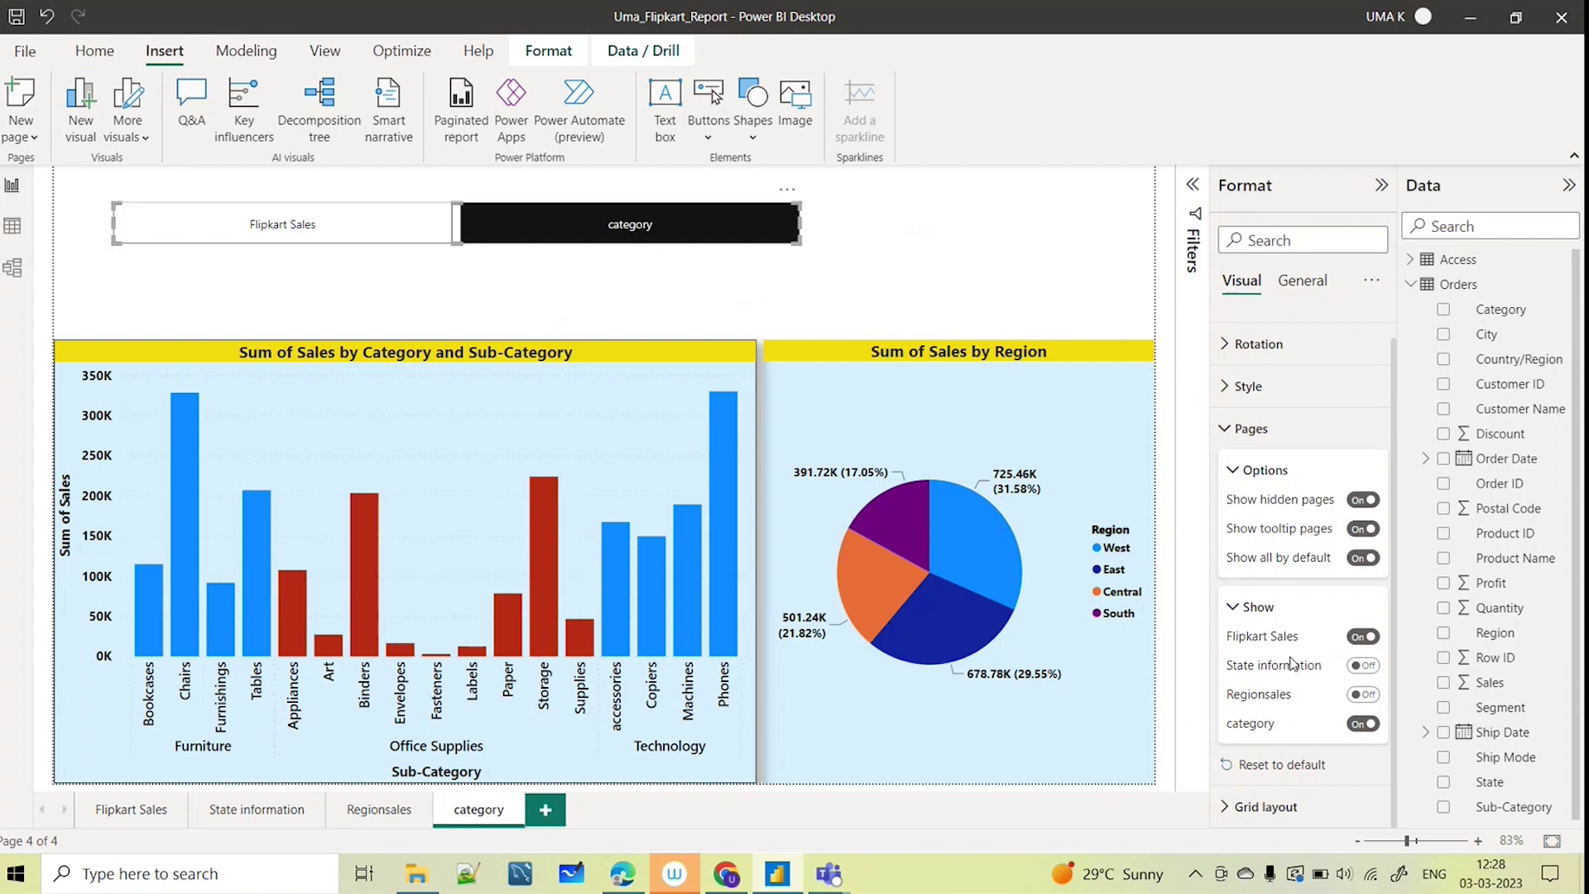
click(1258, 806)
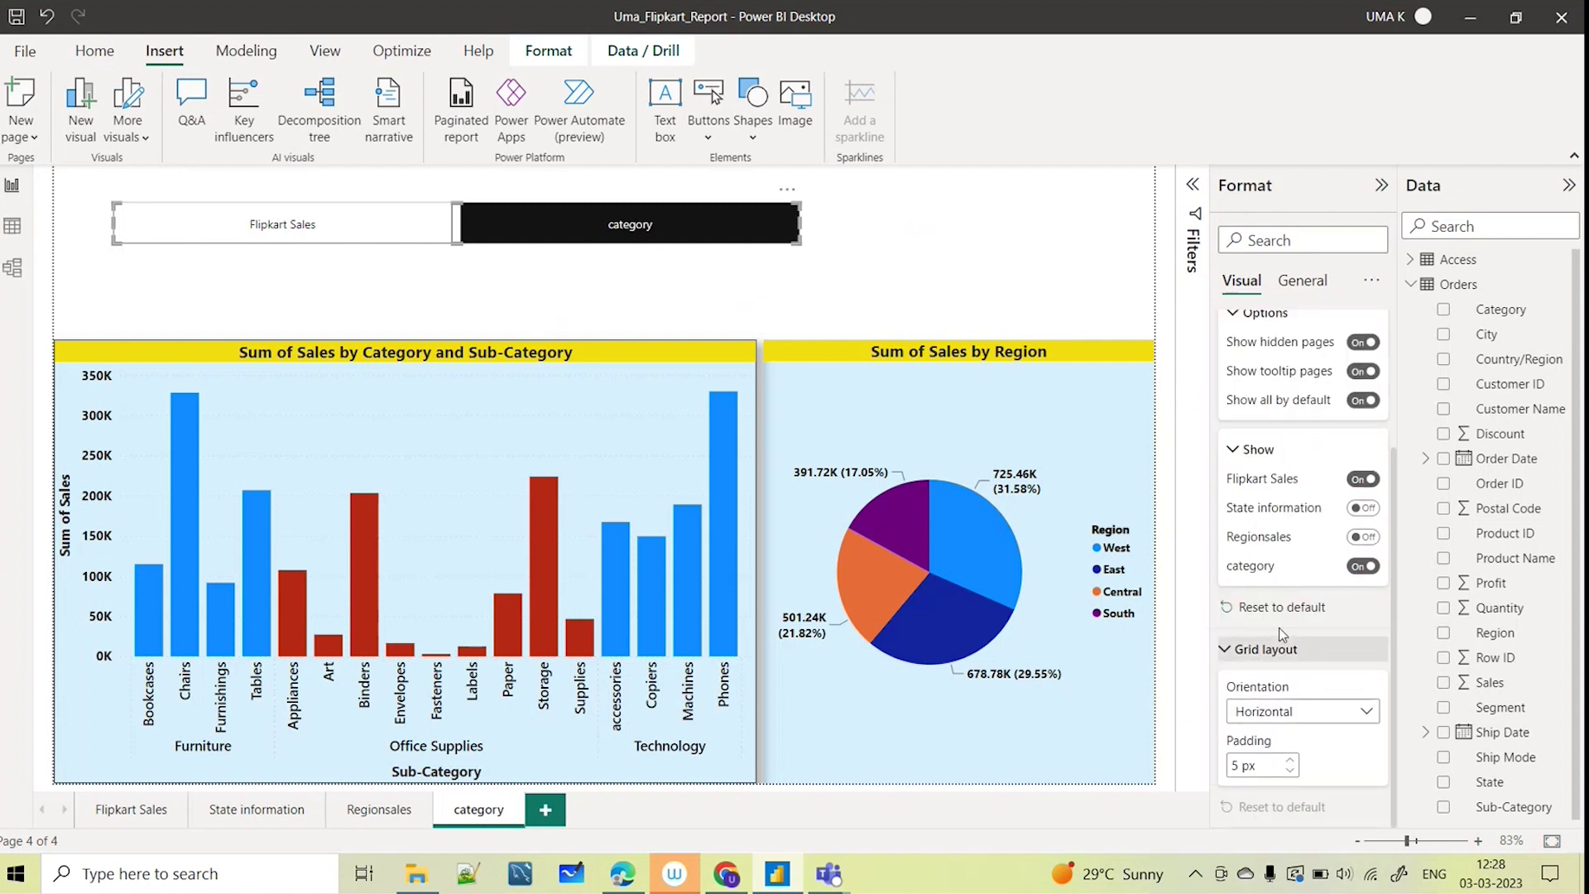
scroll(1281, 634, up, 5)
click(1298, 416)
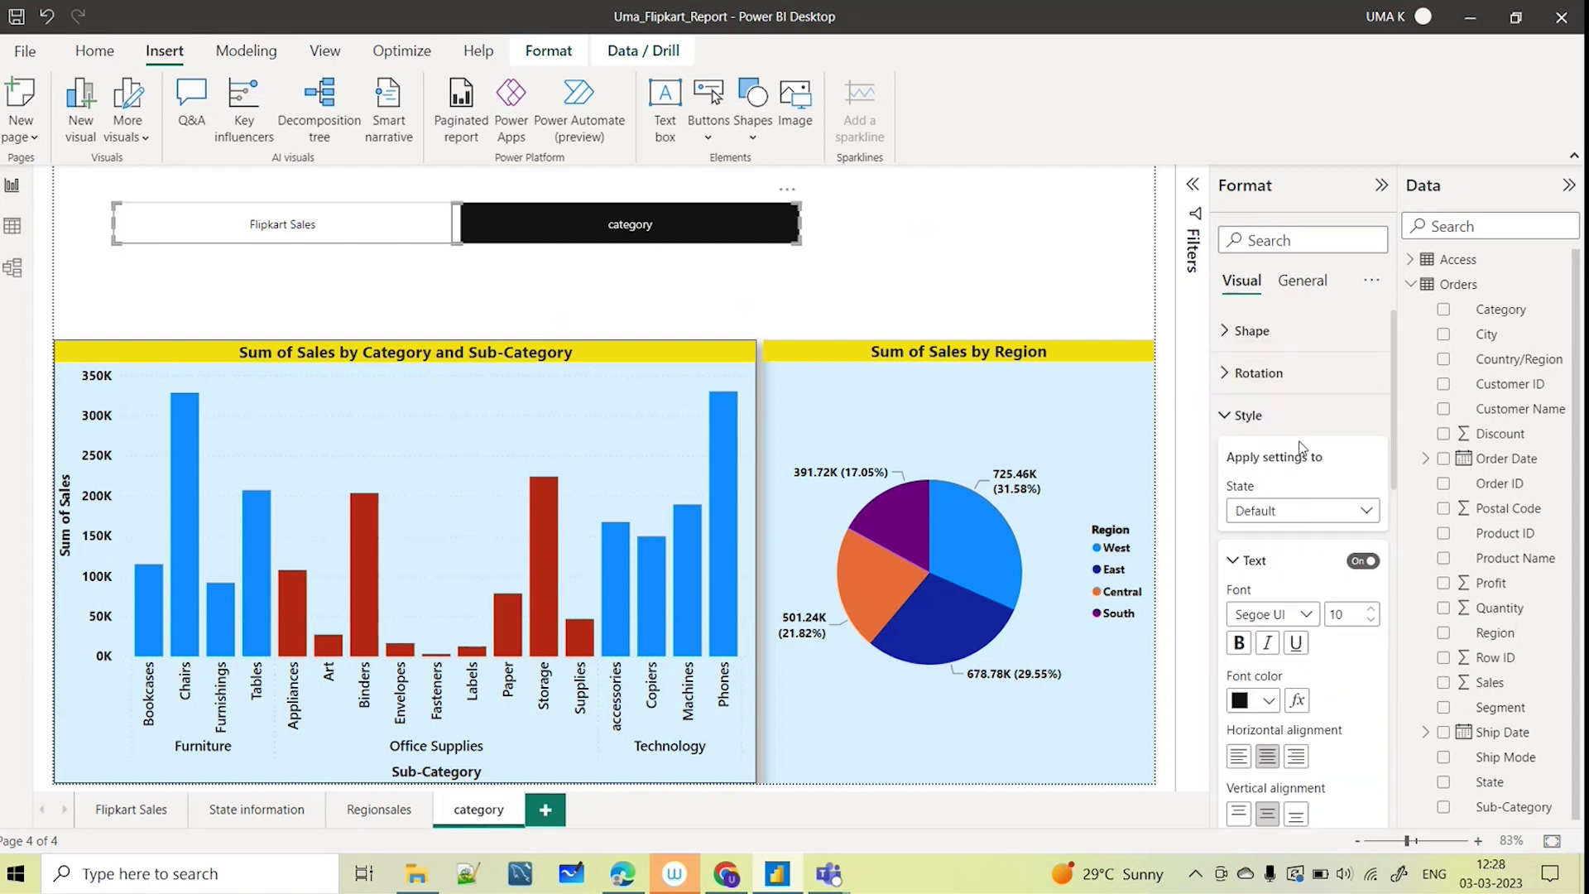
scroll(1307, 505, down, 5)
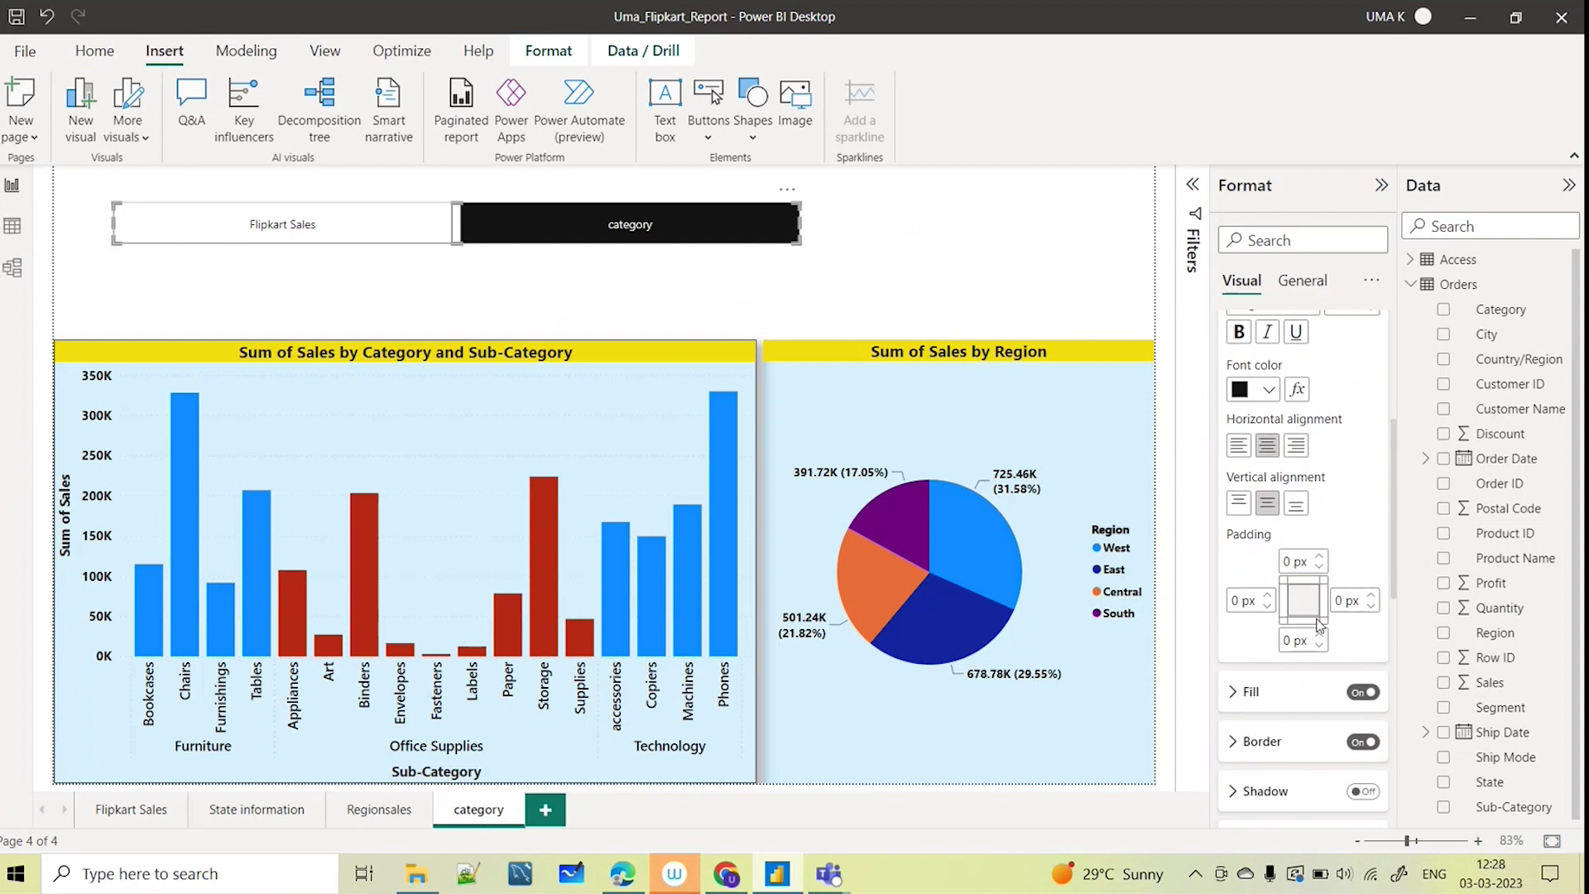
scroll(1314, 603, down, 3)
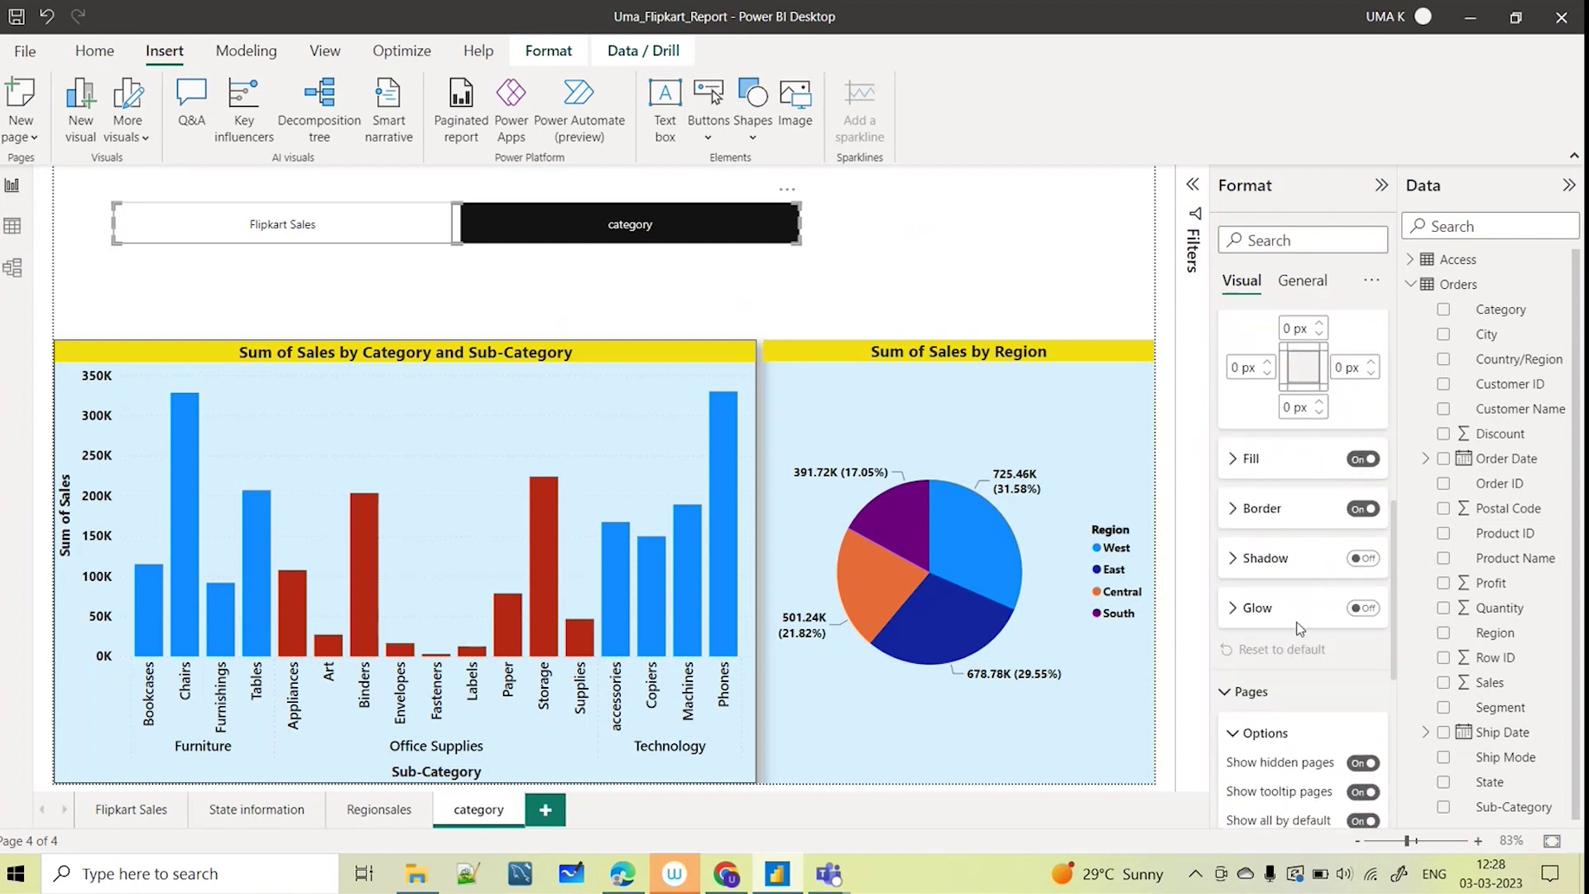
scroll(1300, 629, down, 3)
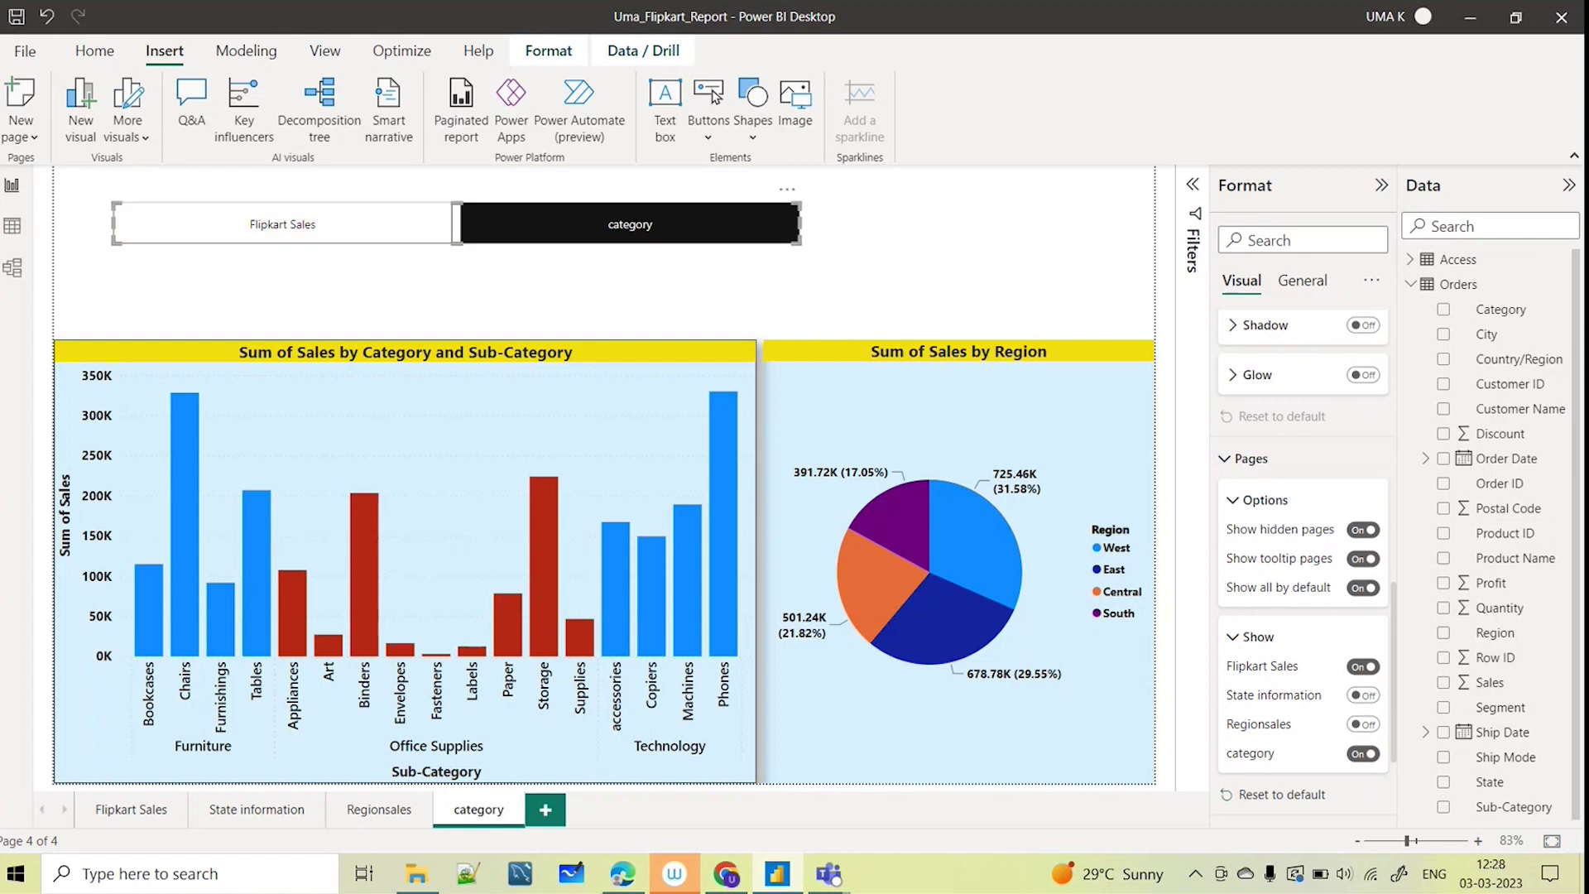
click(732, 884)
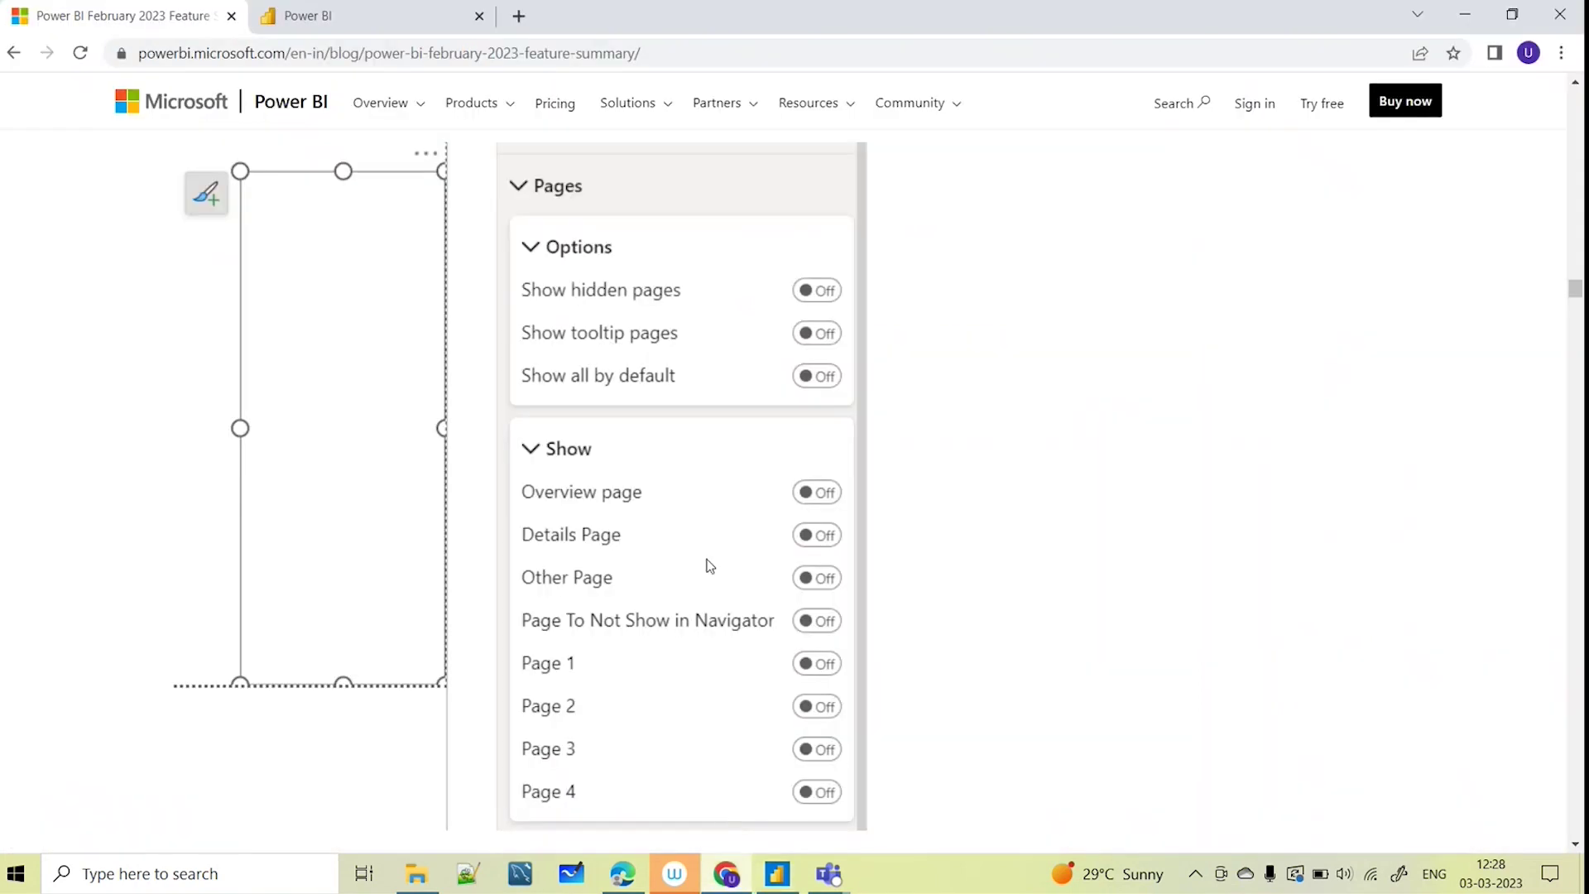
Scroll the blog down to the Enhanced row-level security editor section, then go back to Power BI Desktop
scroll(745, 604, down, 10)
scroll(566, 538, down, 5)
scroll(359, 304, up, 3)
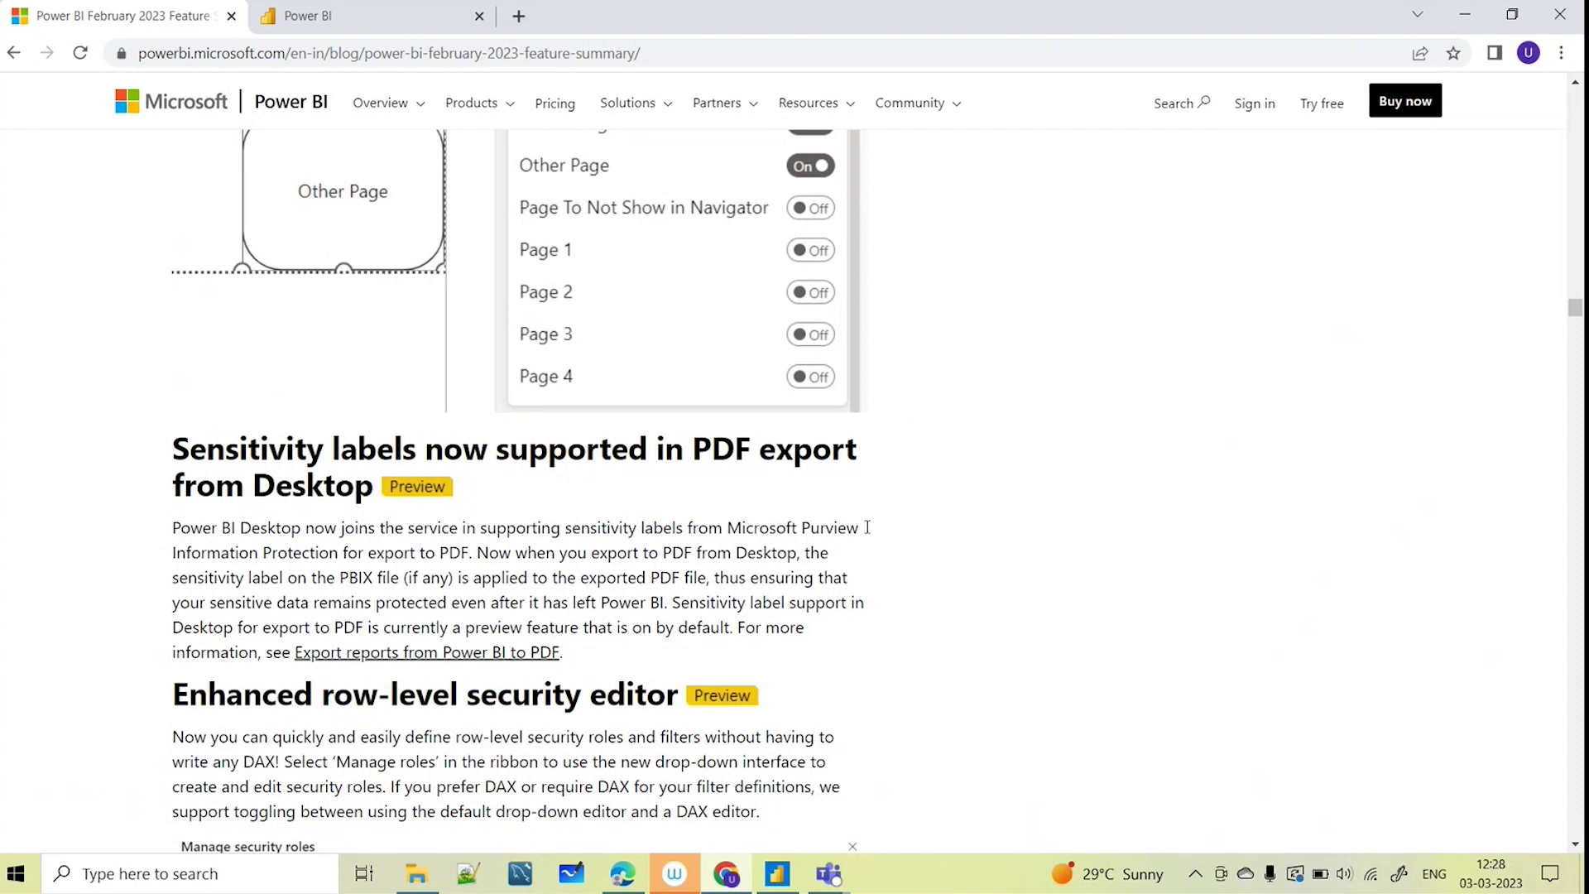
scroll(961, 568, down, 4)
scroll(409, 398, down, 1)
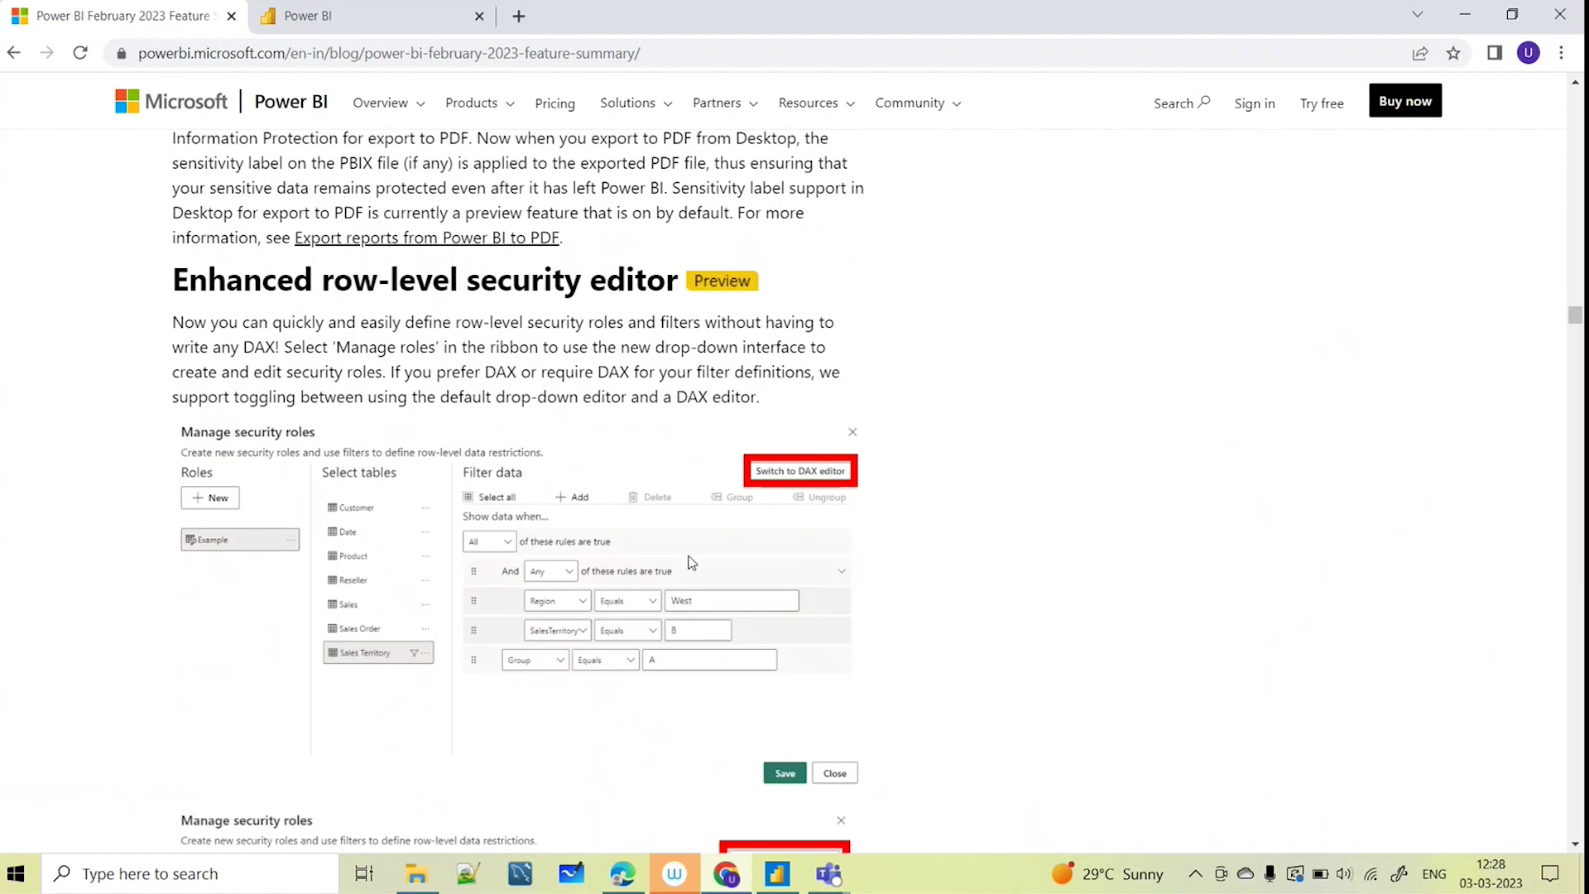
click(778, 868)
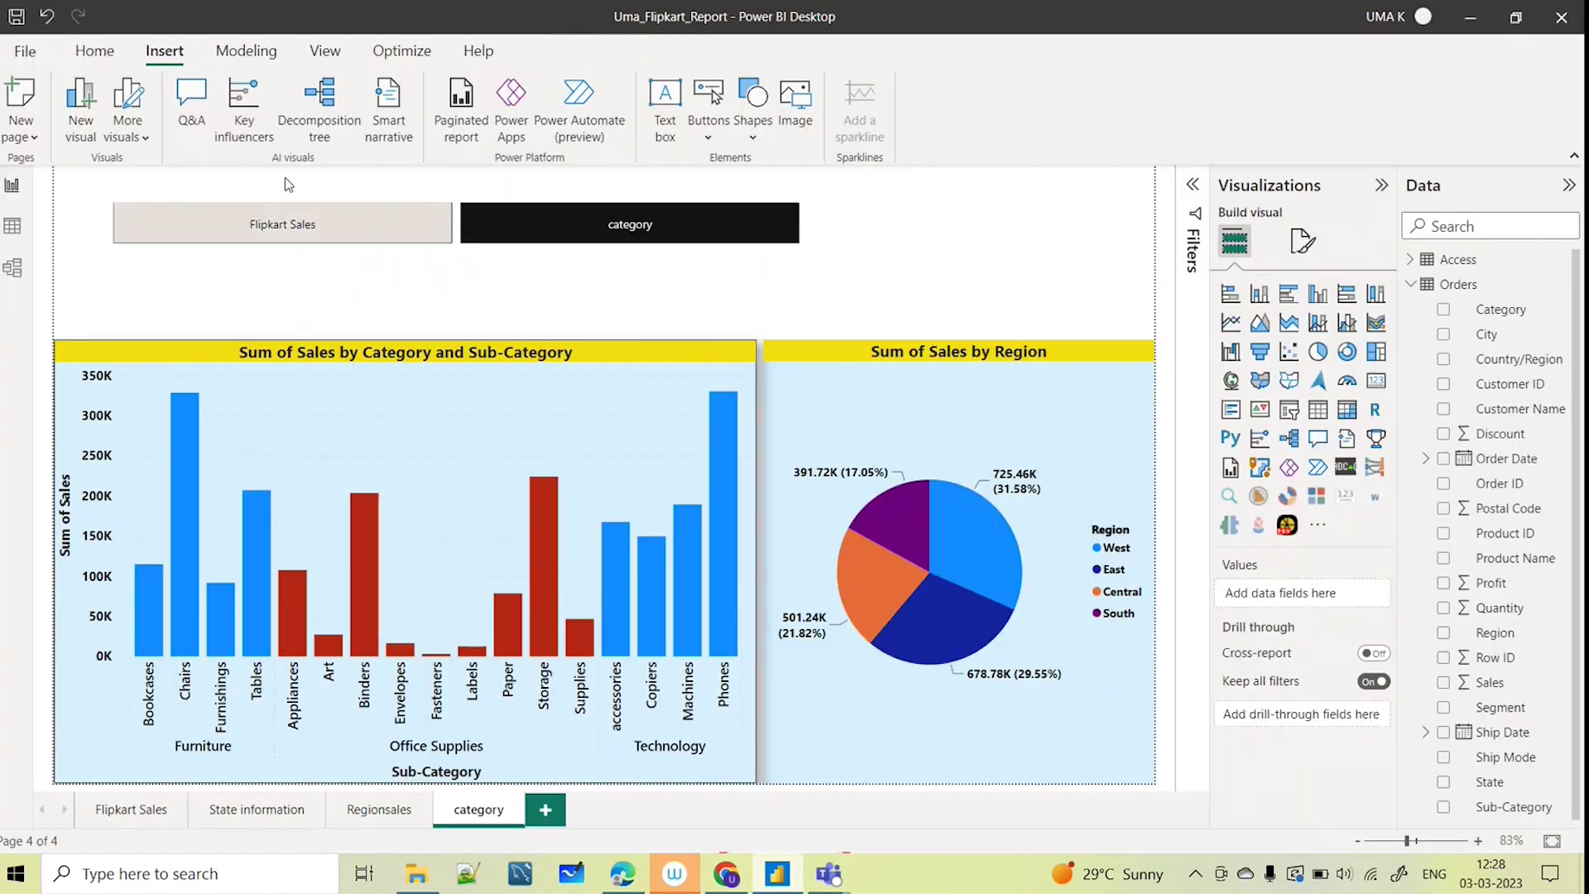
Create a new security role in Manage roles and name it East Region
click(245, 50)
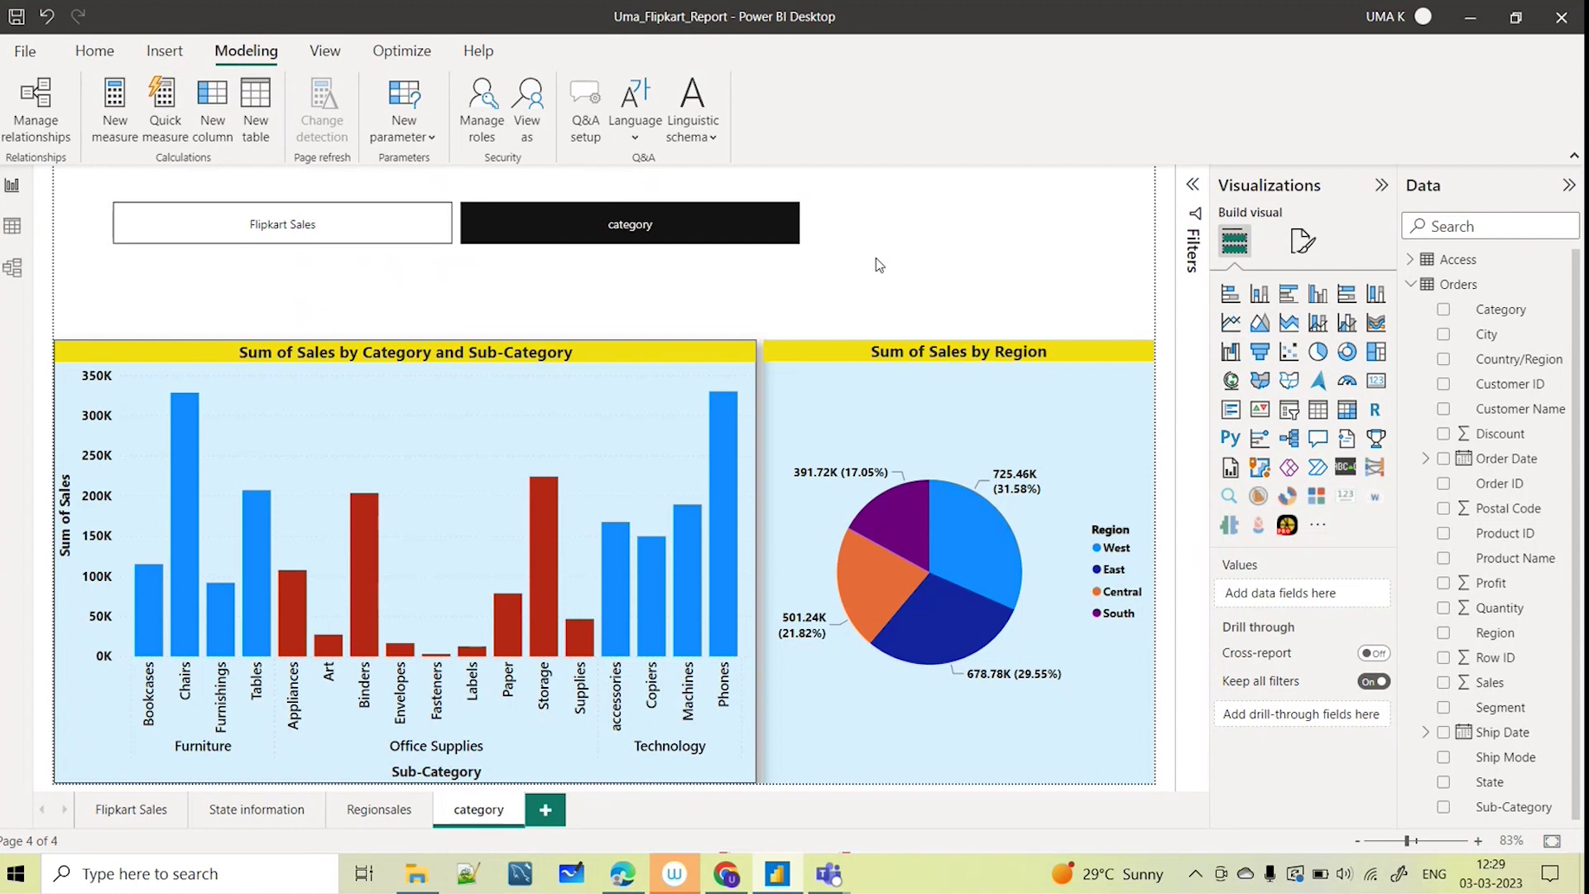
click(478, 123)
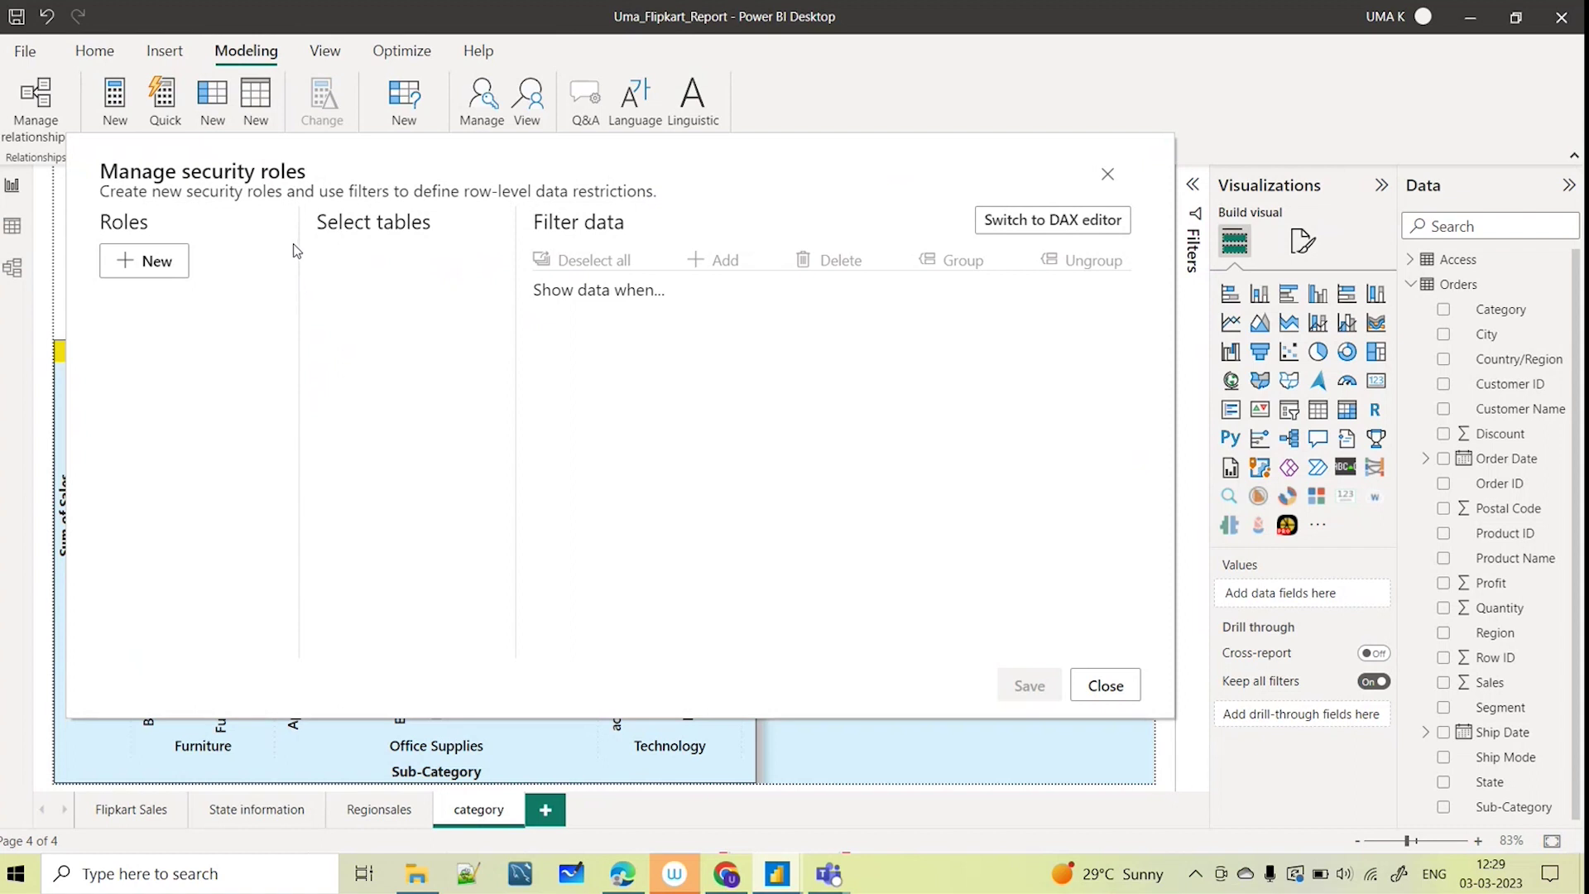
click(157, 261)
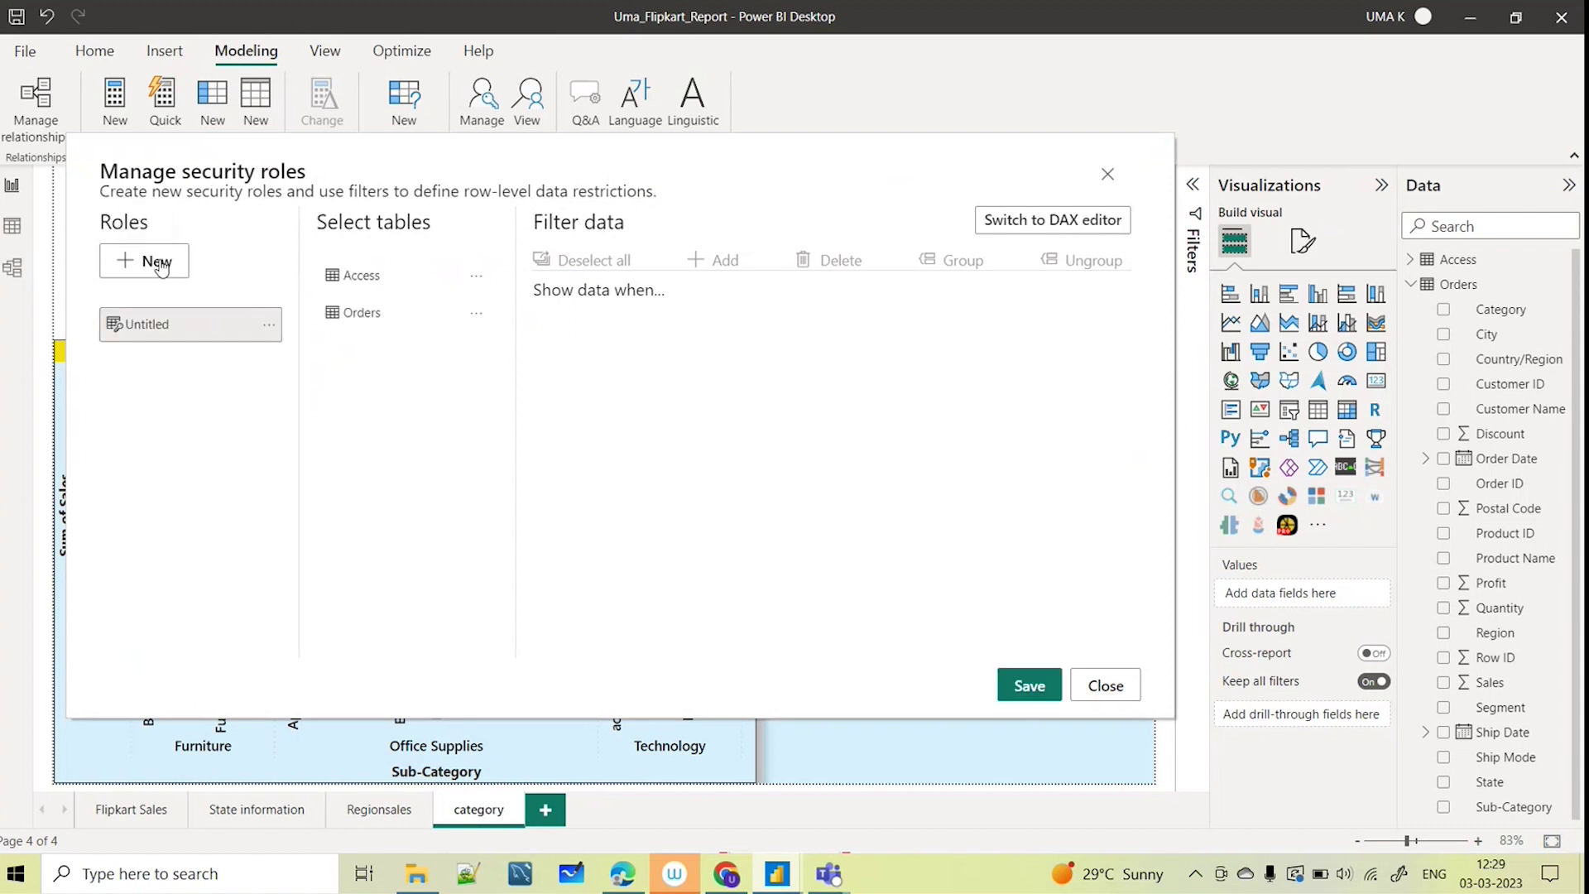
double_click(181, 321)
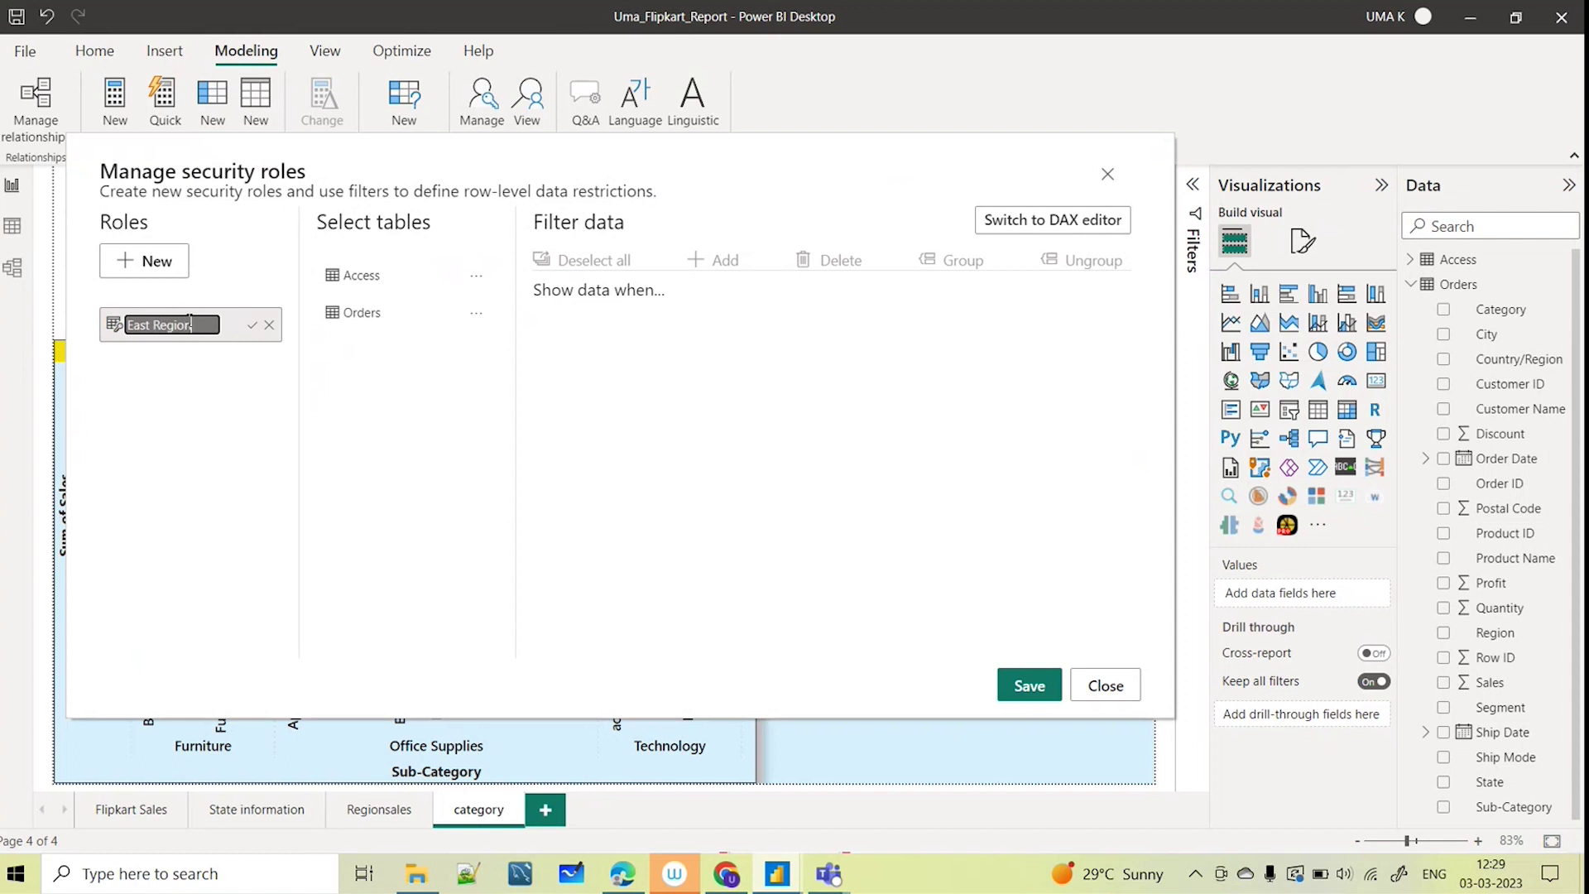
text(East Region)
click(252, 326)
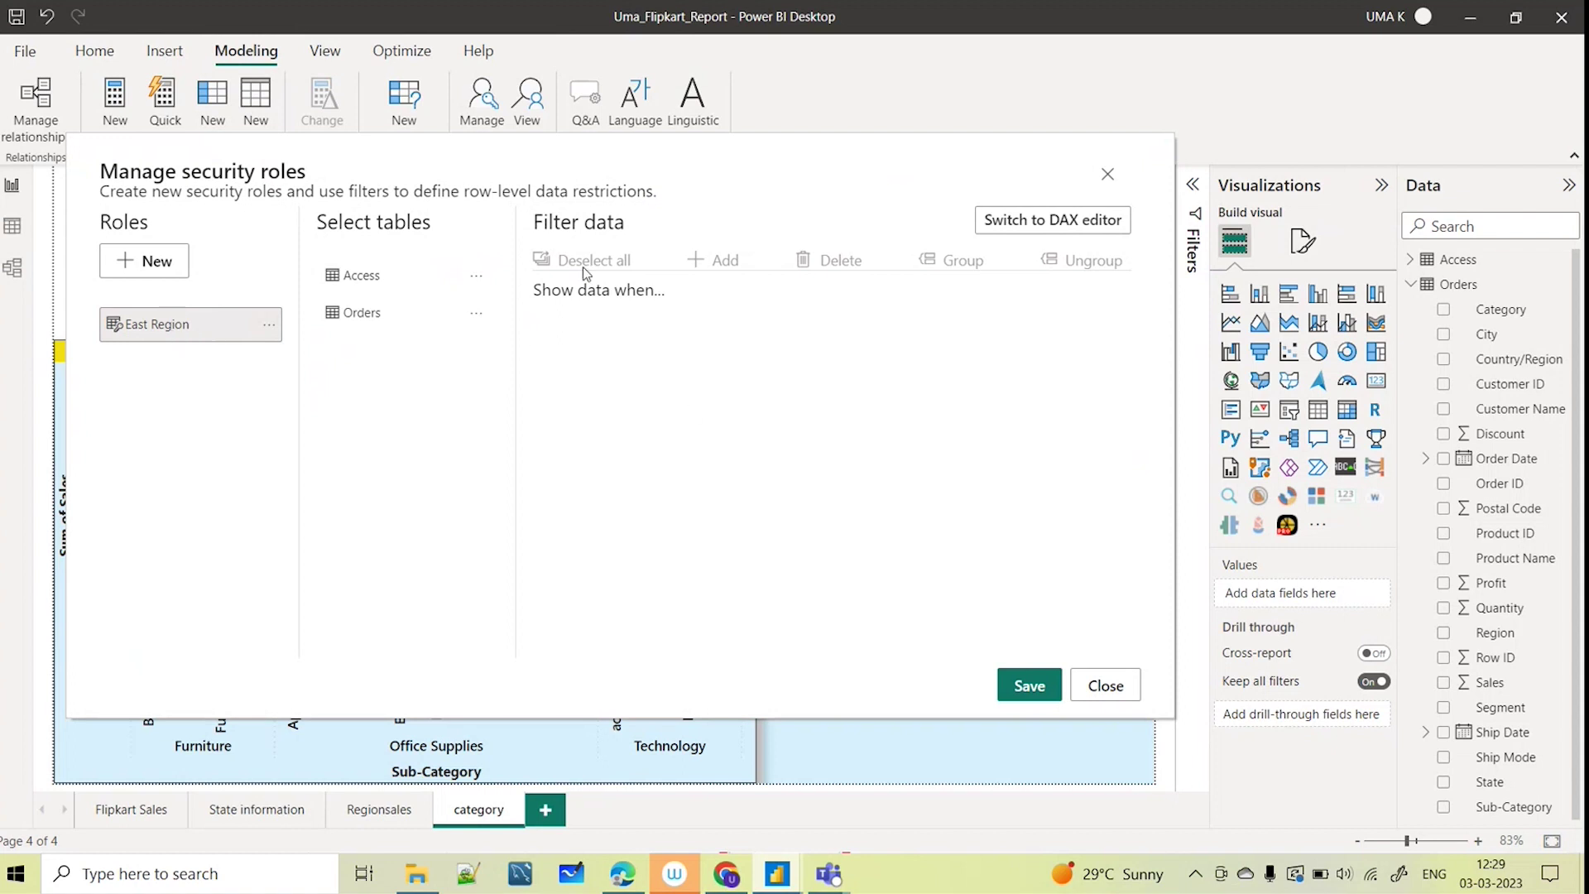
Give the East Region role an Orders rule of Region equals East and save it
click(476, 313)
click(385, 318)
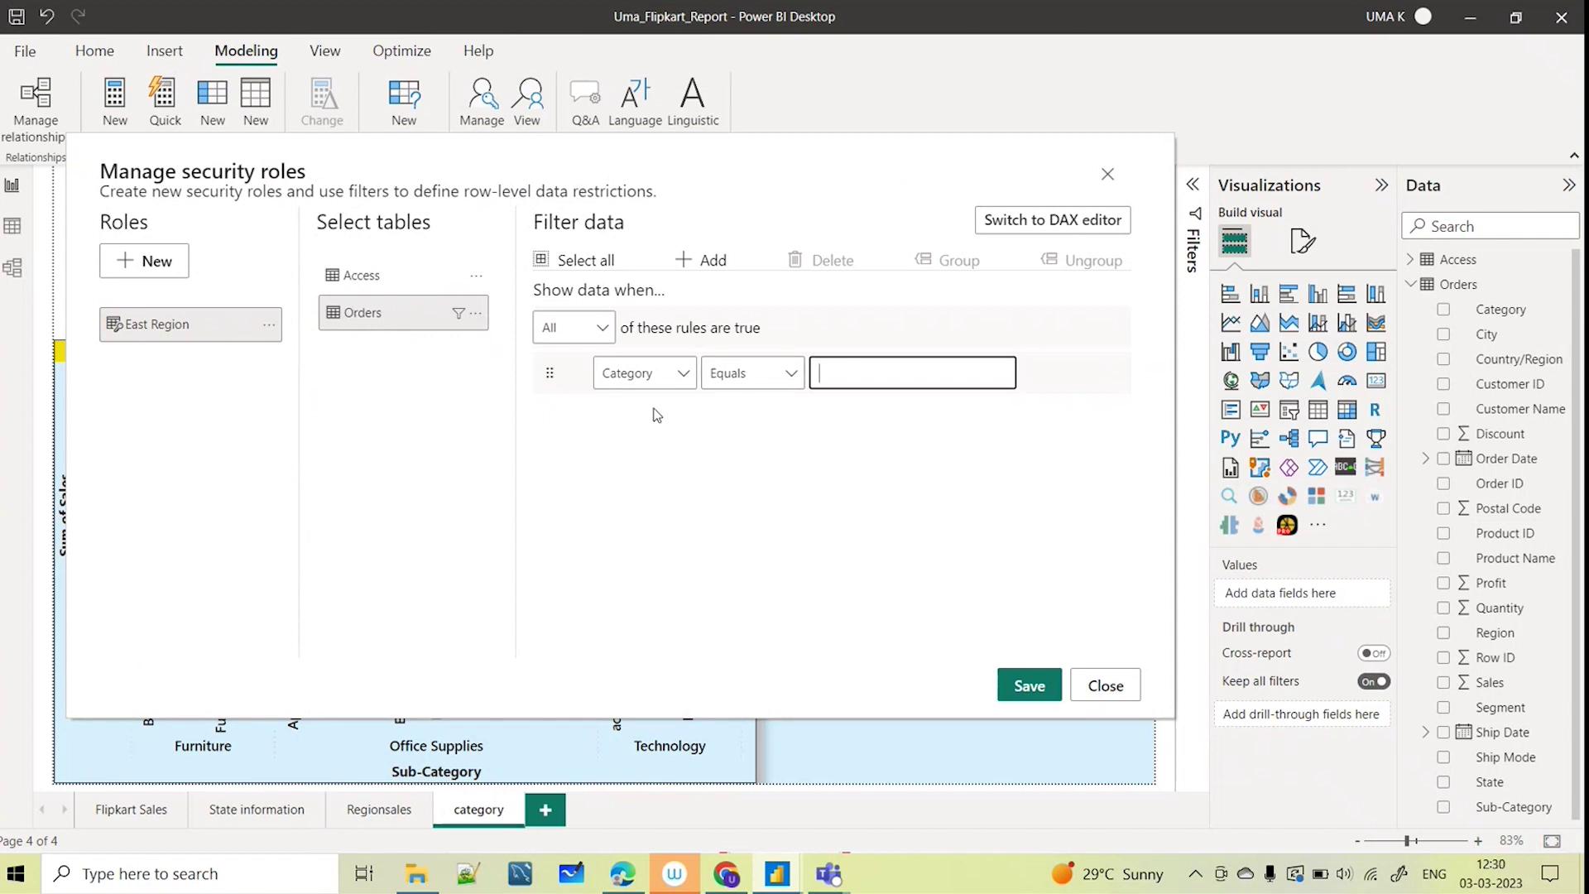
click(679, 382)
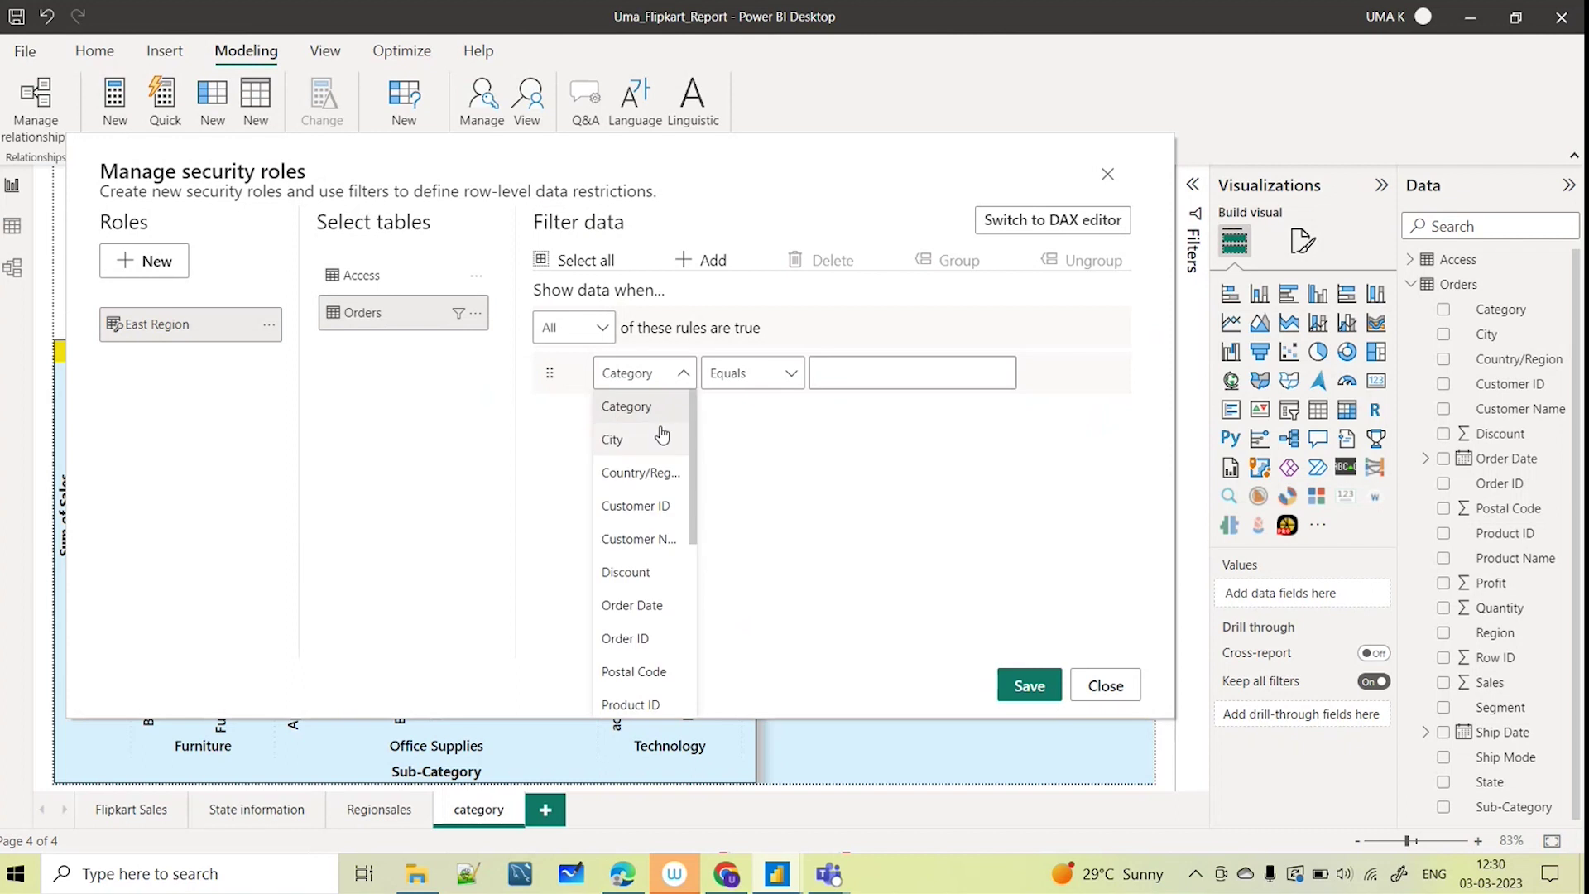
scroll(653, 634, down, 3)
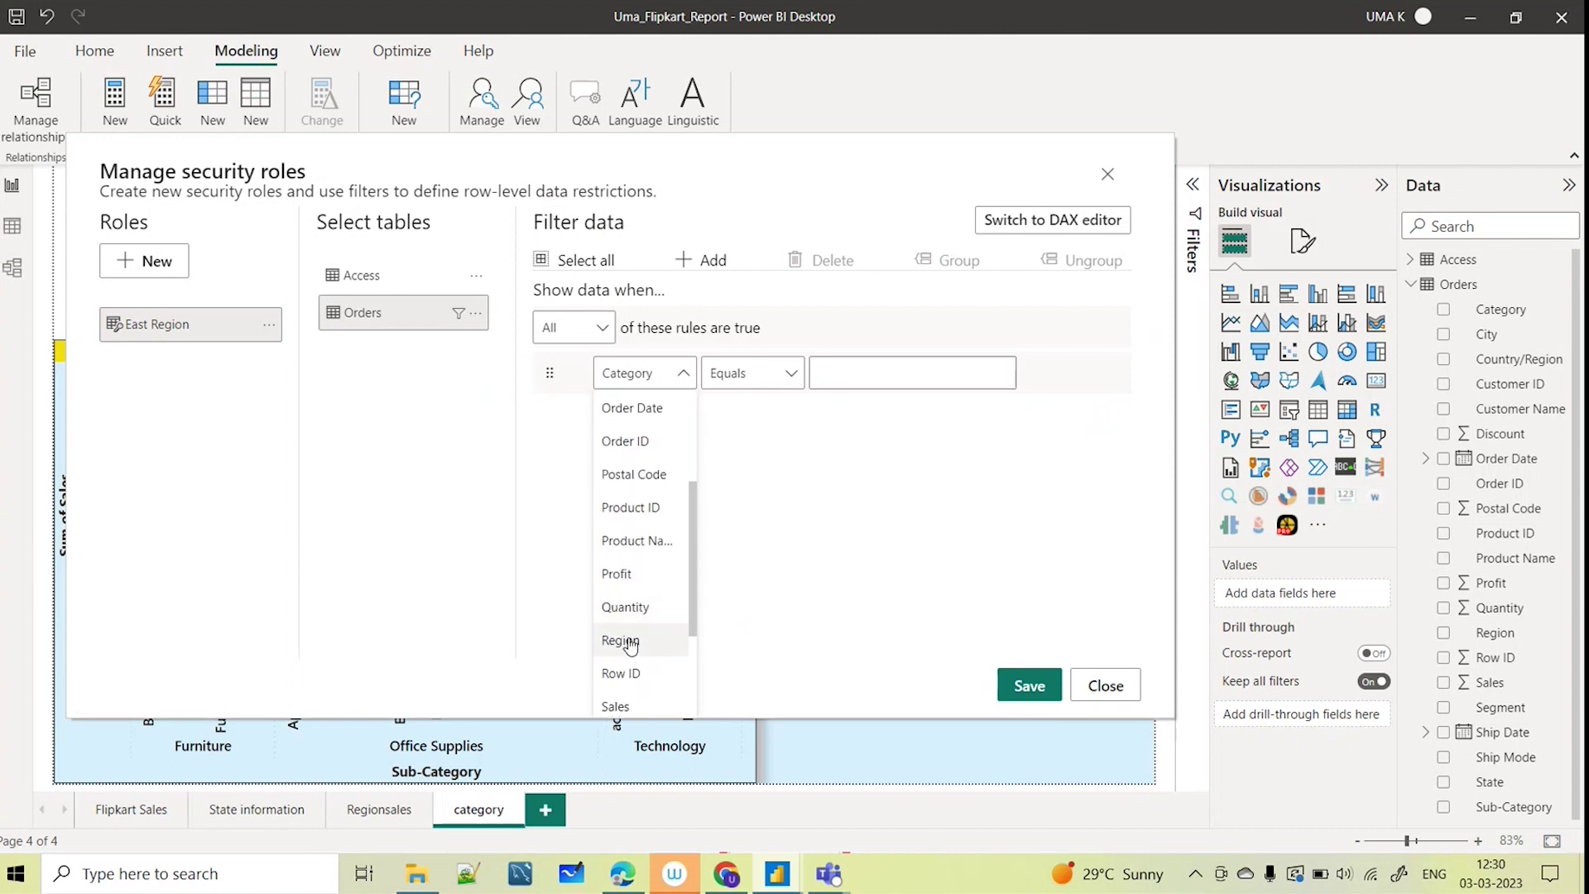
click(627, 642)
click(839, 371)
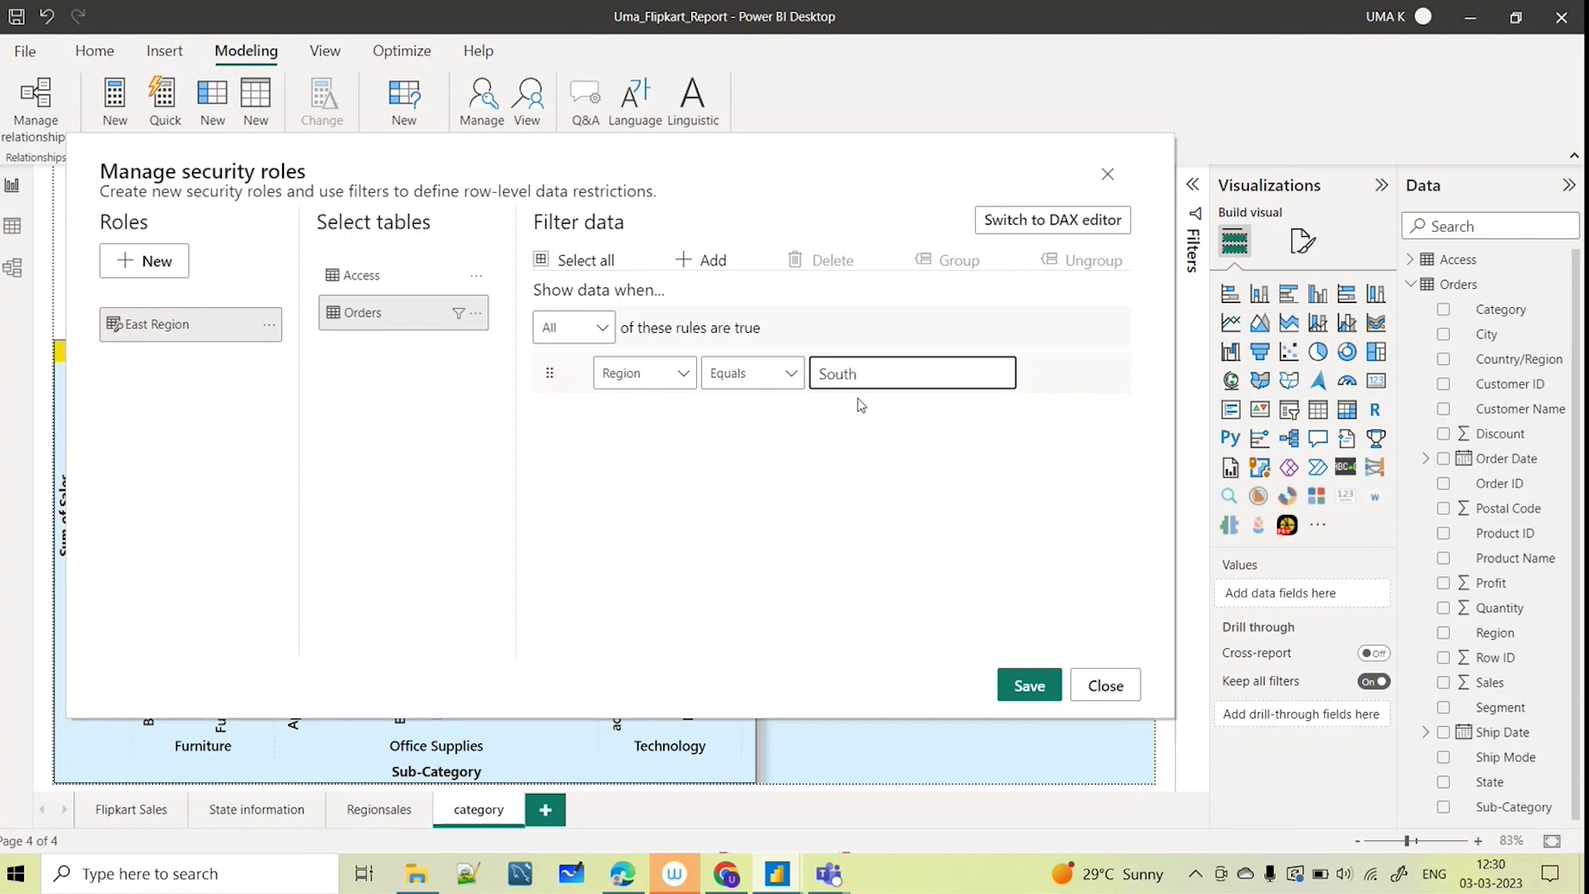
double_click(897, 373)
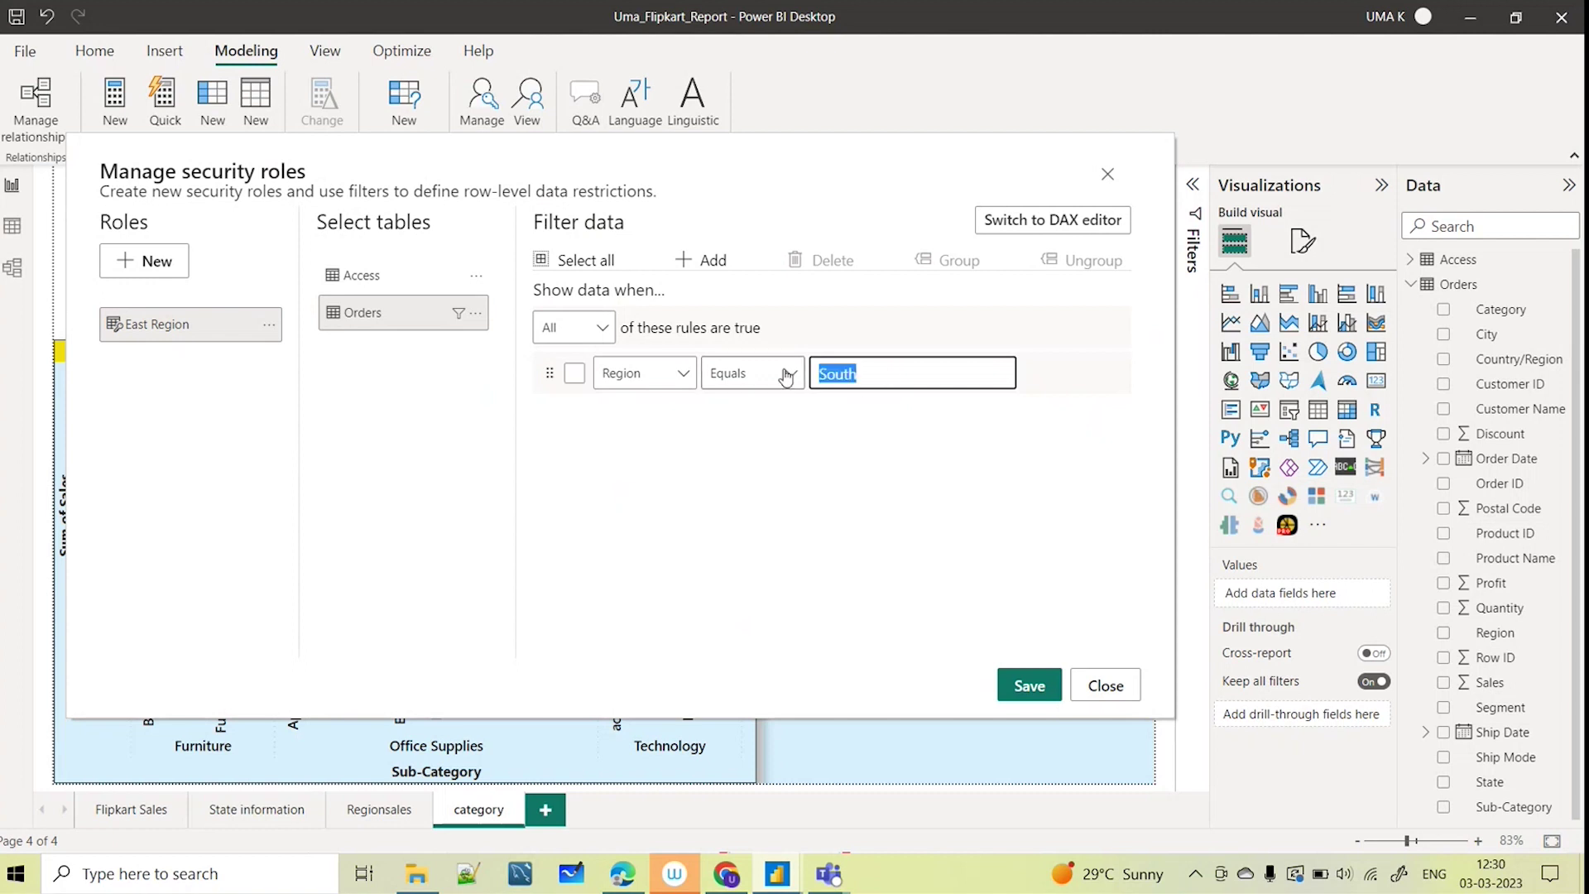
text(East)
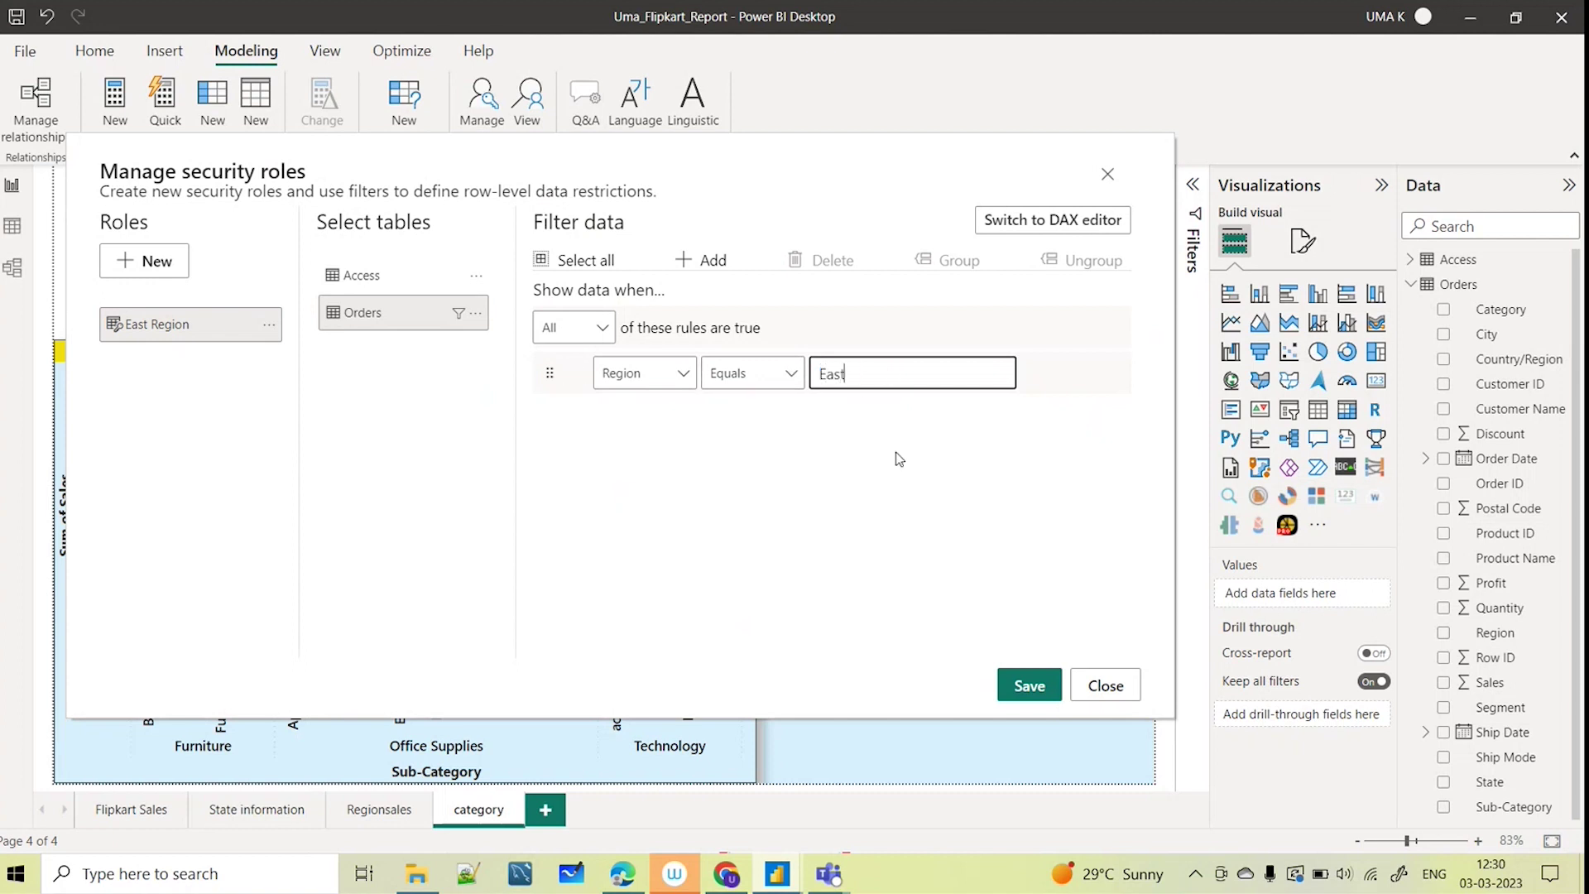
click(1029, 685)
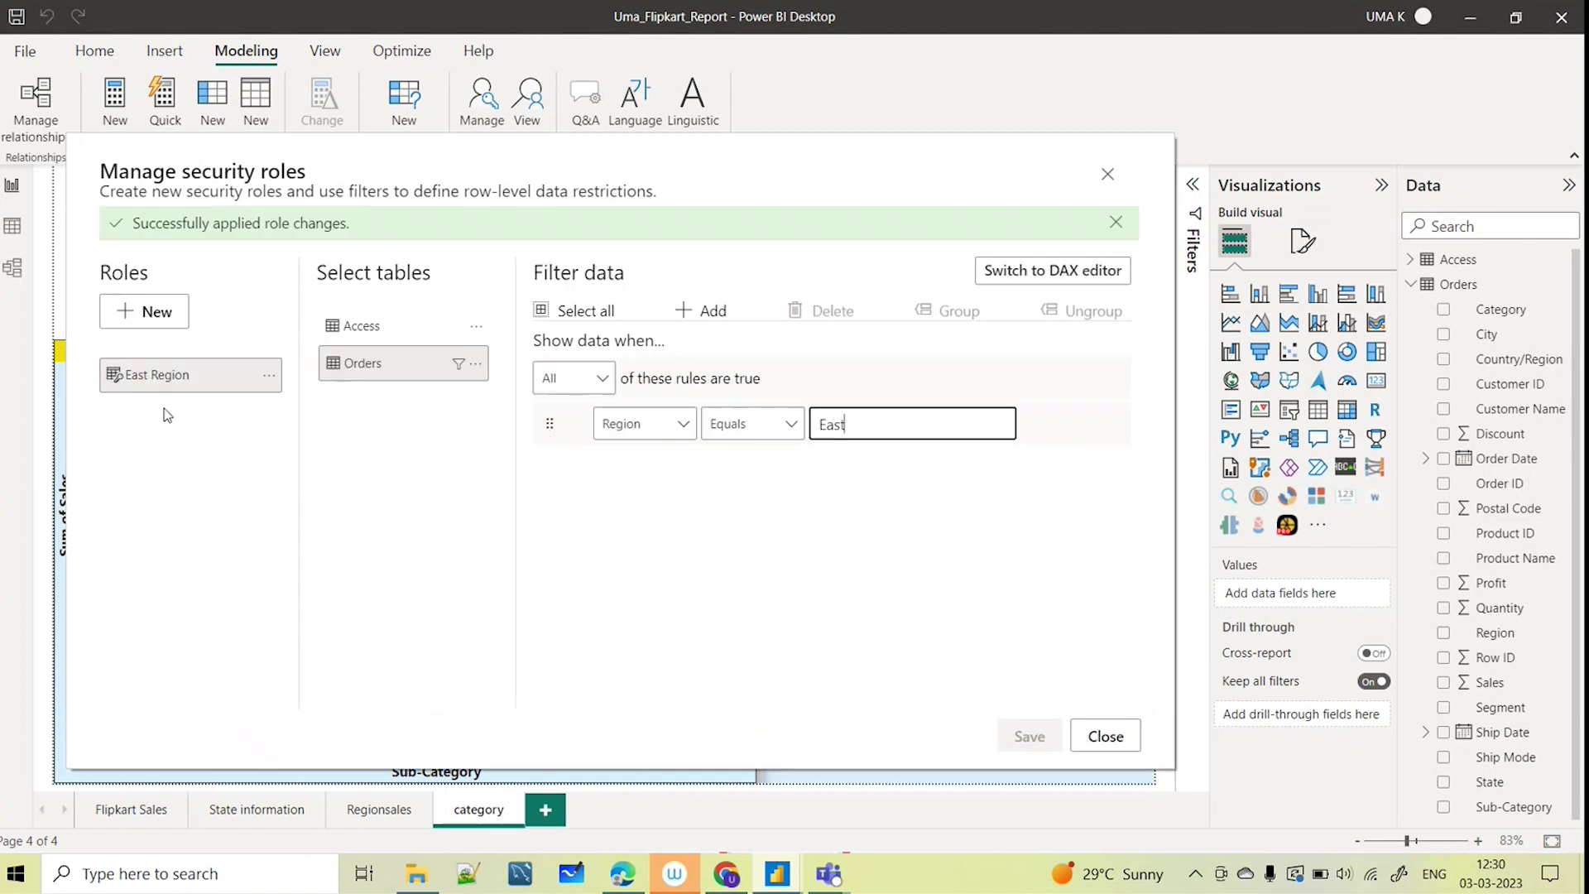
Add a second security role named South Region
click(162, 318)
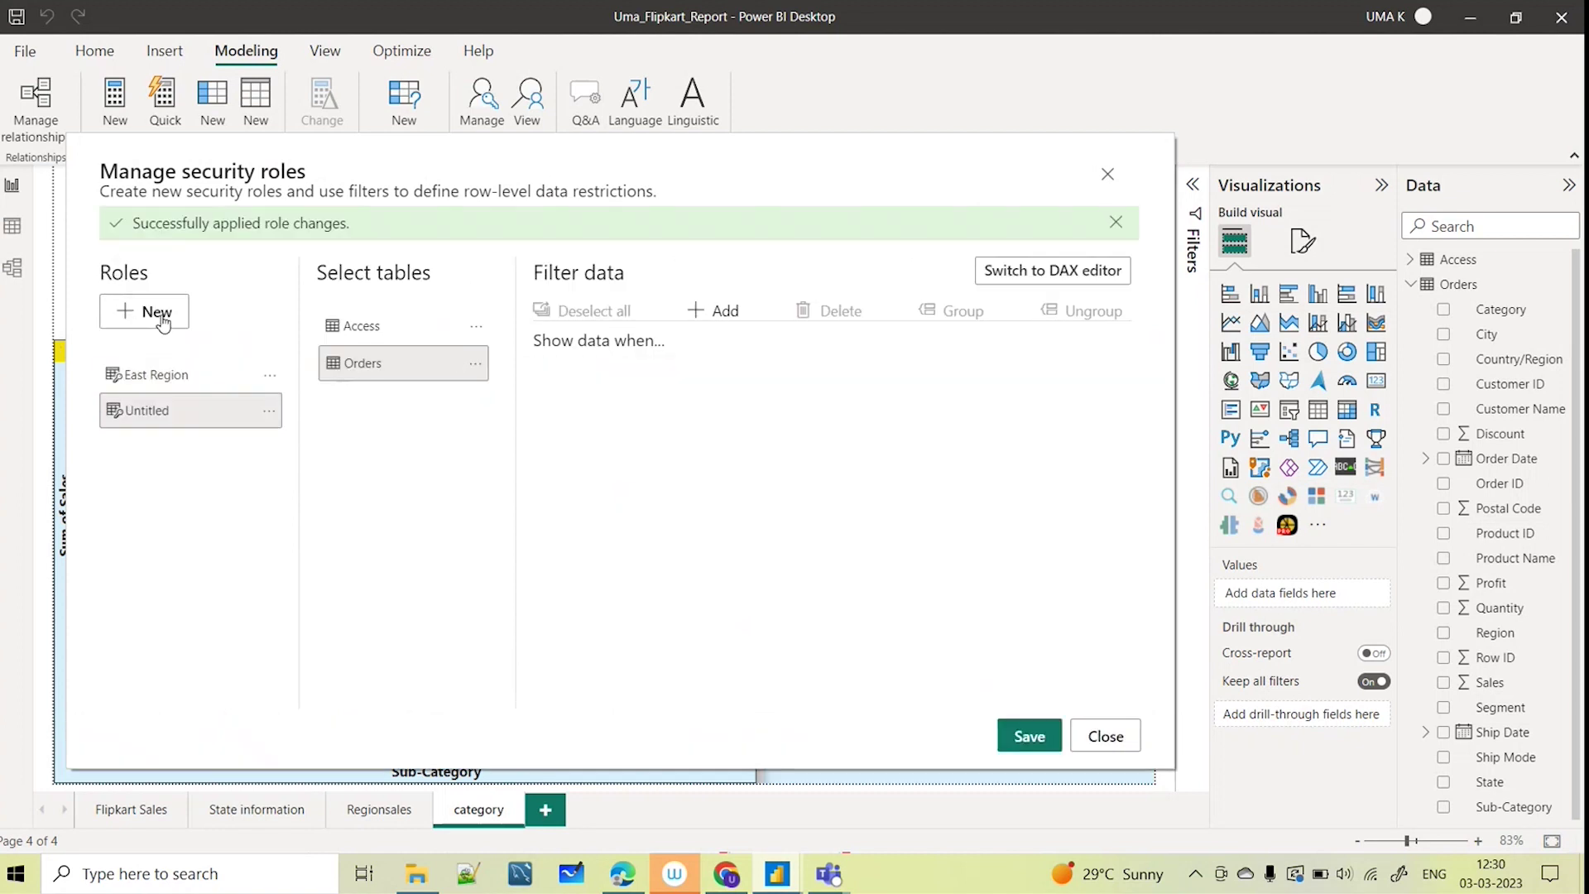
double_click(177, 414)
drag(177, 411, 122, 411)
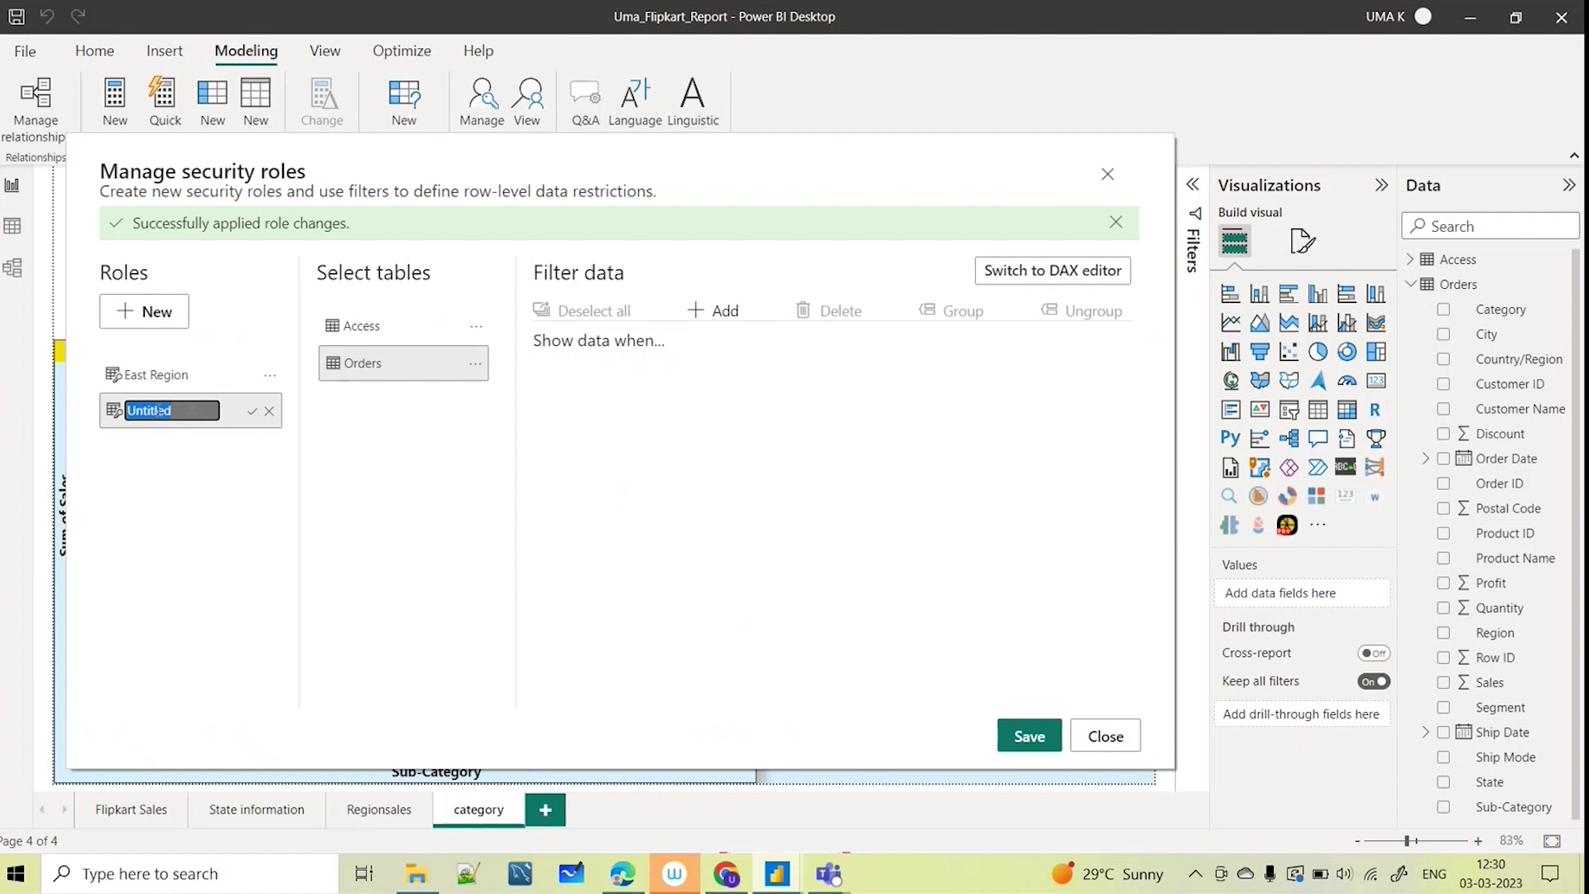
text(S)
click(251, 411)
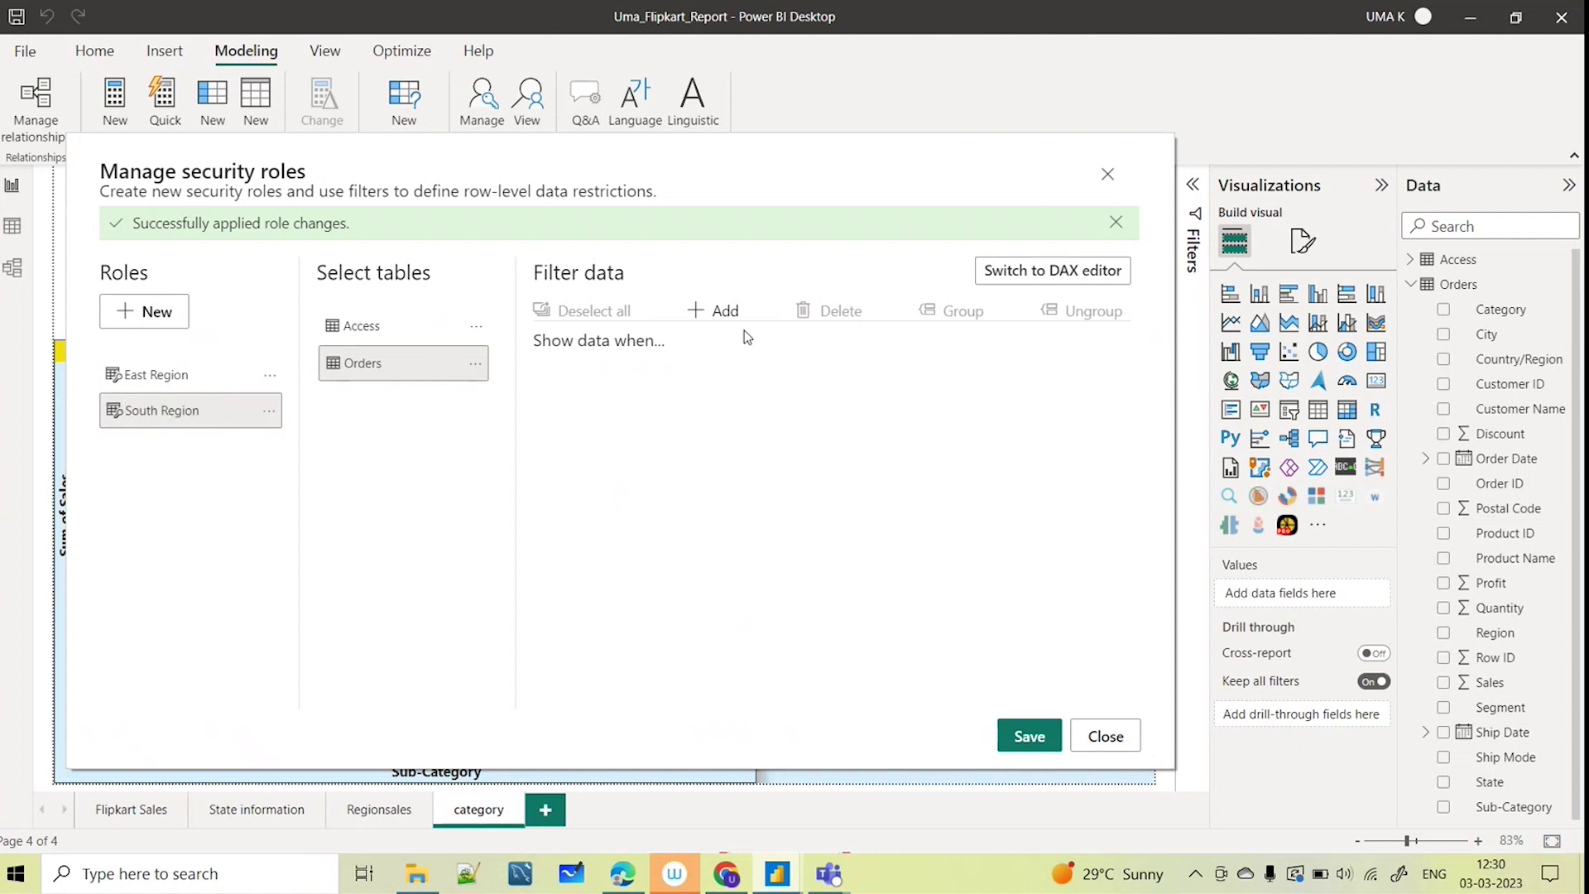
Add an Orders rule of Region equals South to the South Region role and save
click(725, 312)
click(632, 424)
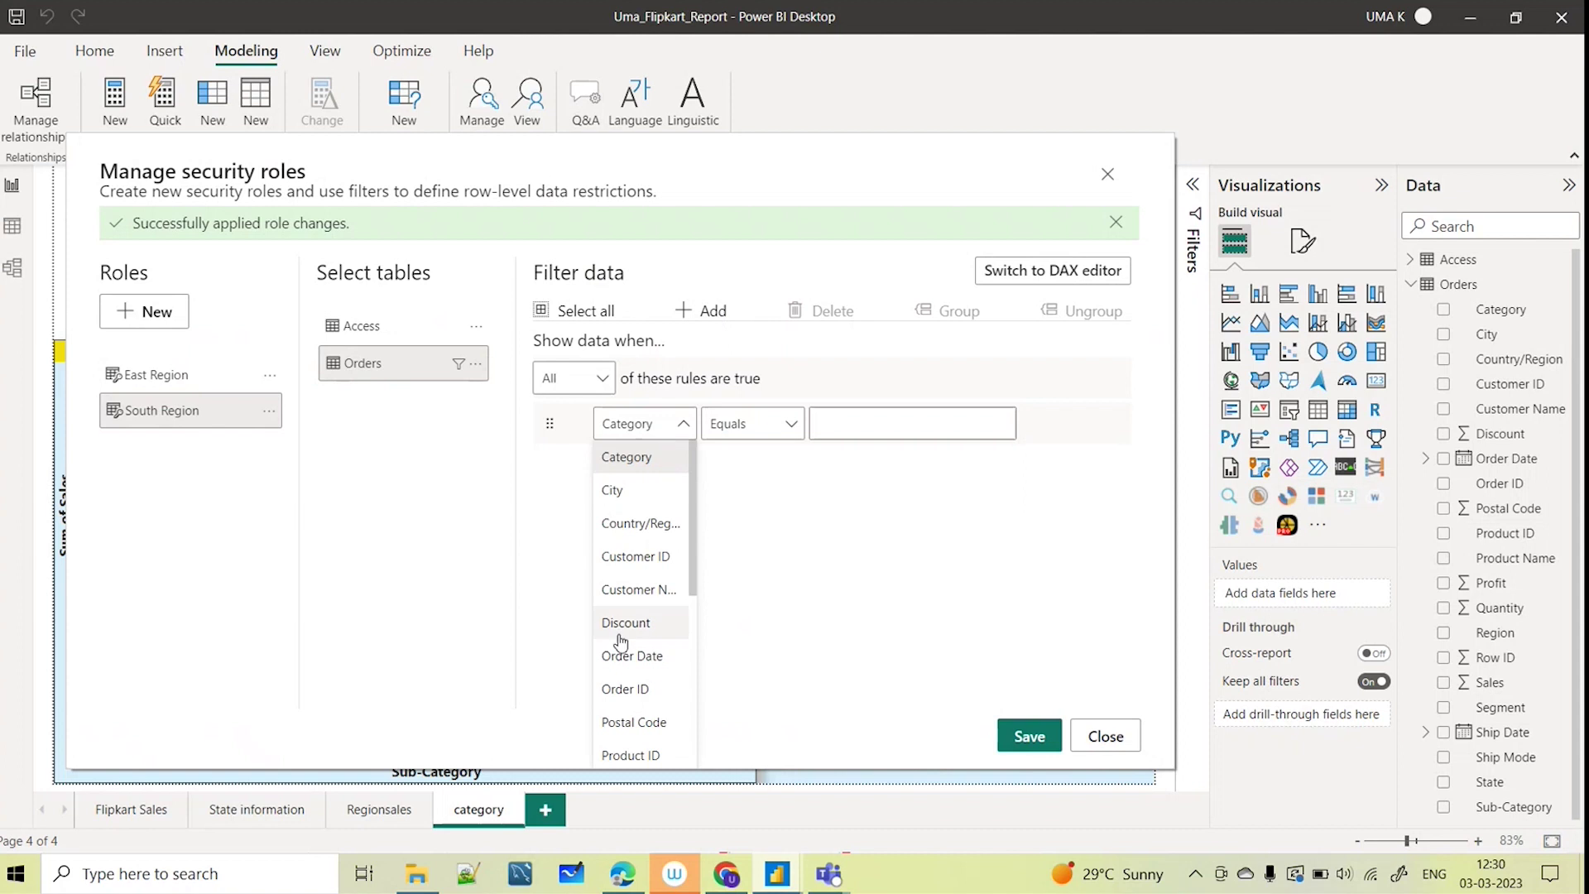
scroll(637, 622, down, 3)
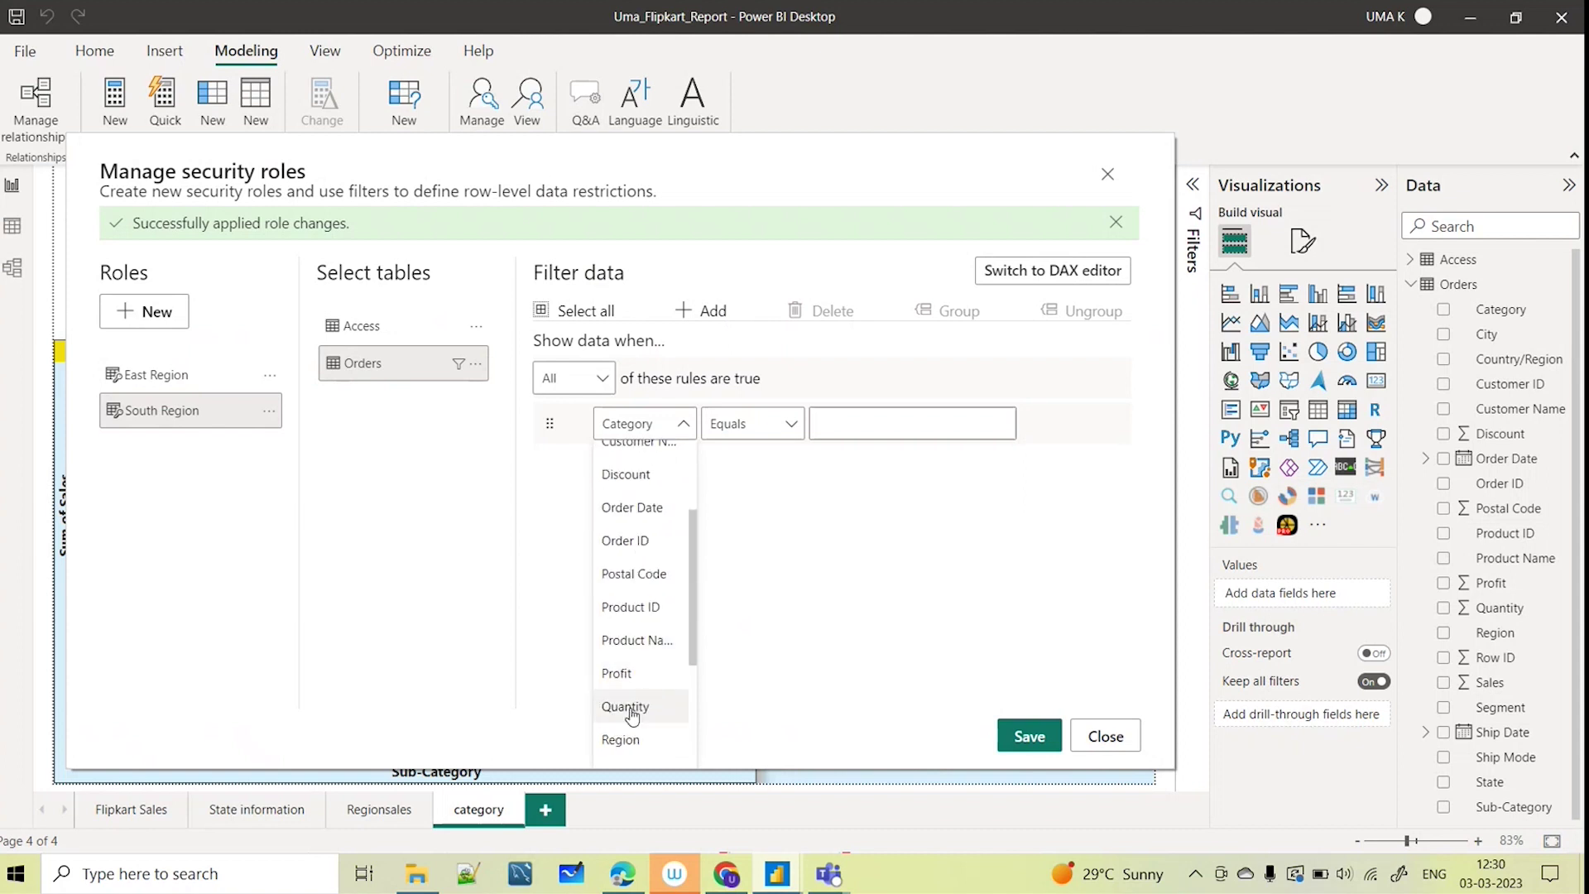
click(622, 740)
click(851, 423)
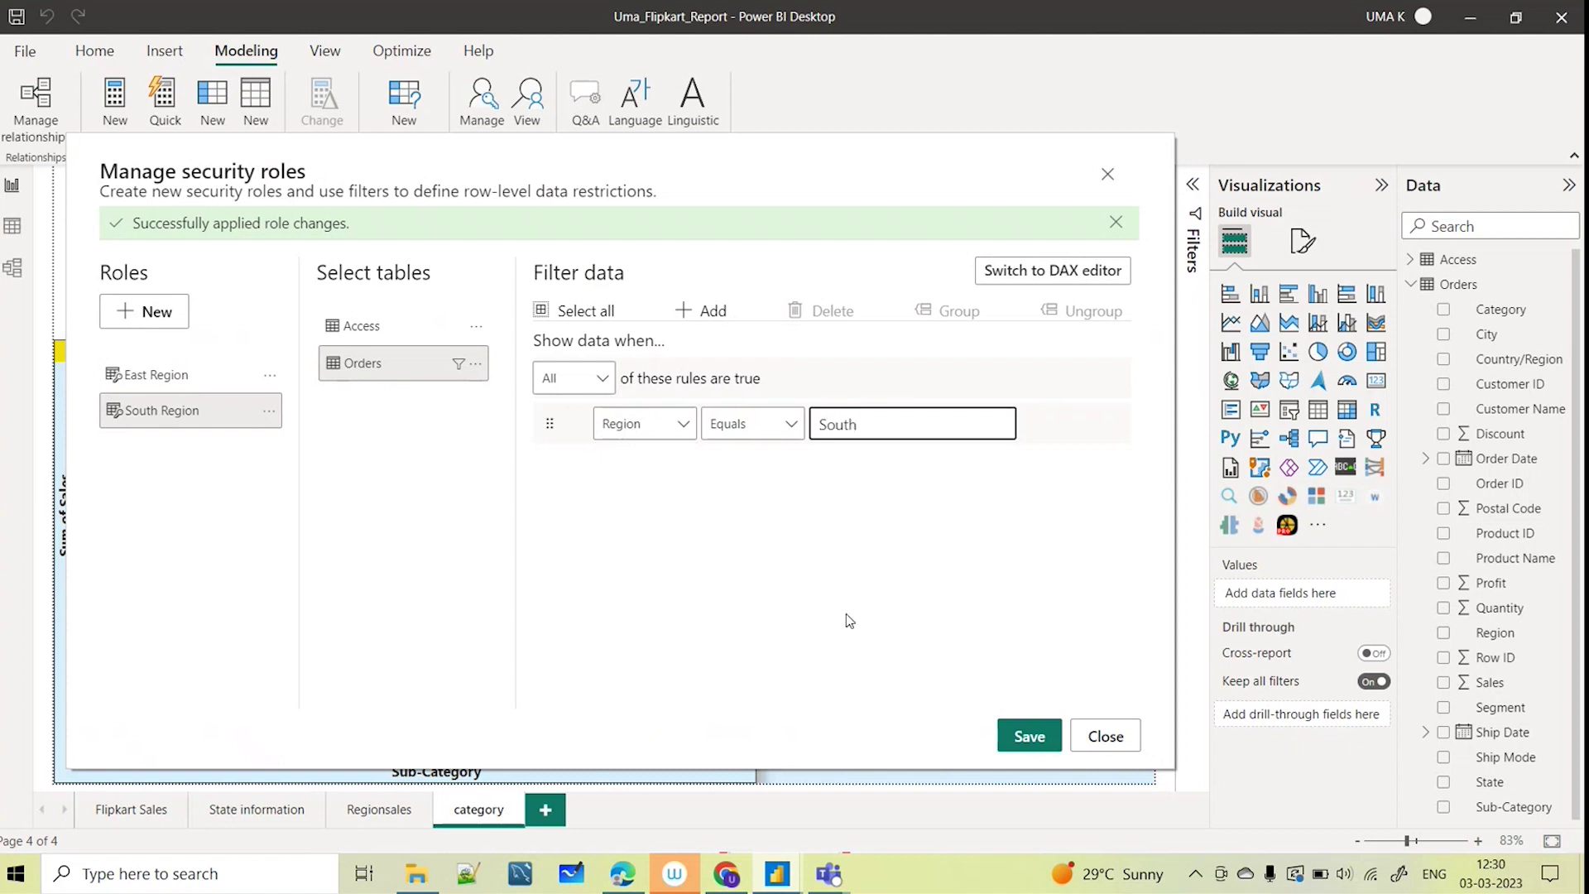
click(1023, 735)
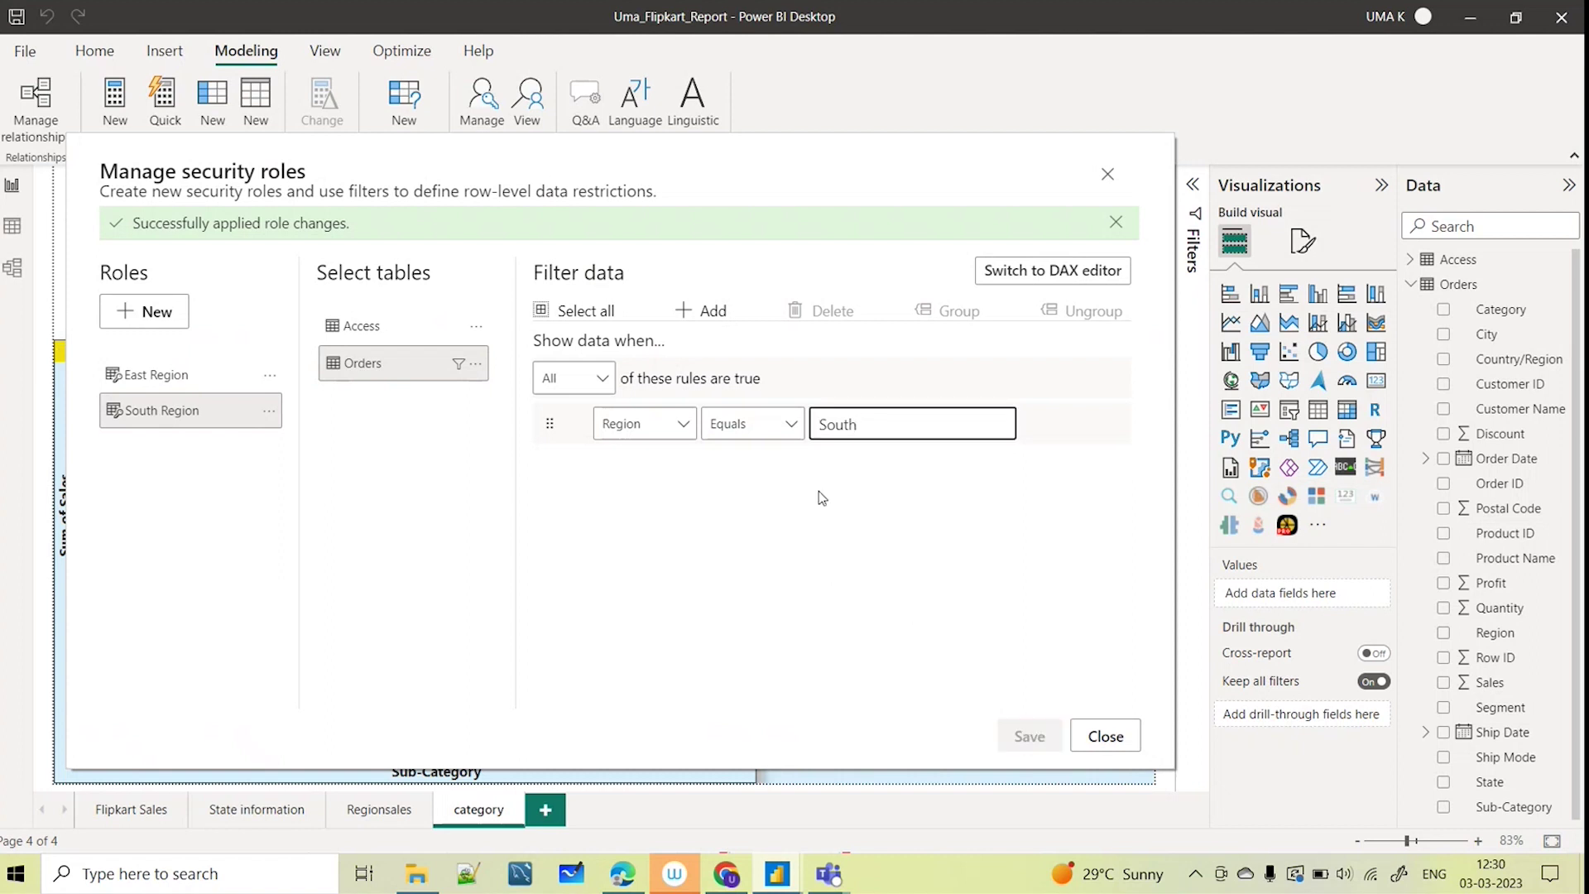
Compare the East and South Region filters in rule and DAX views, then close the roles window
click(156, 375)
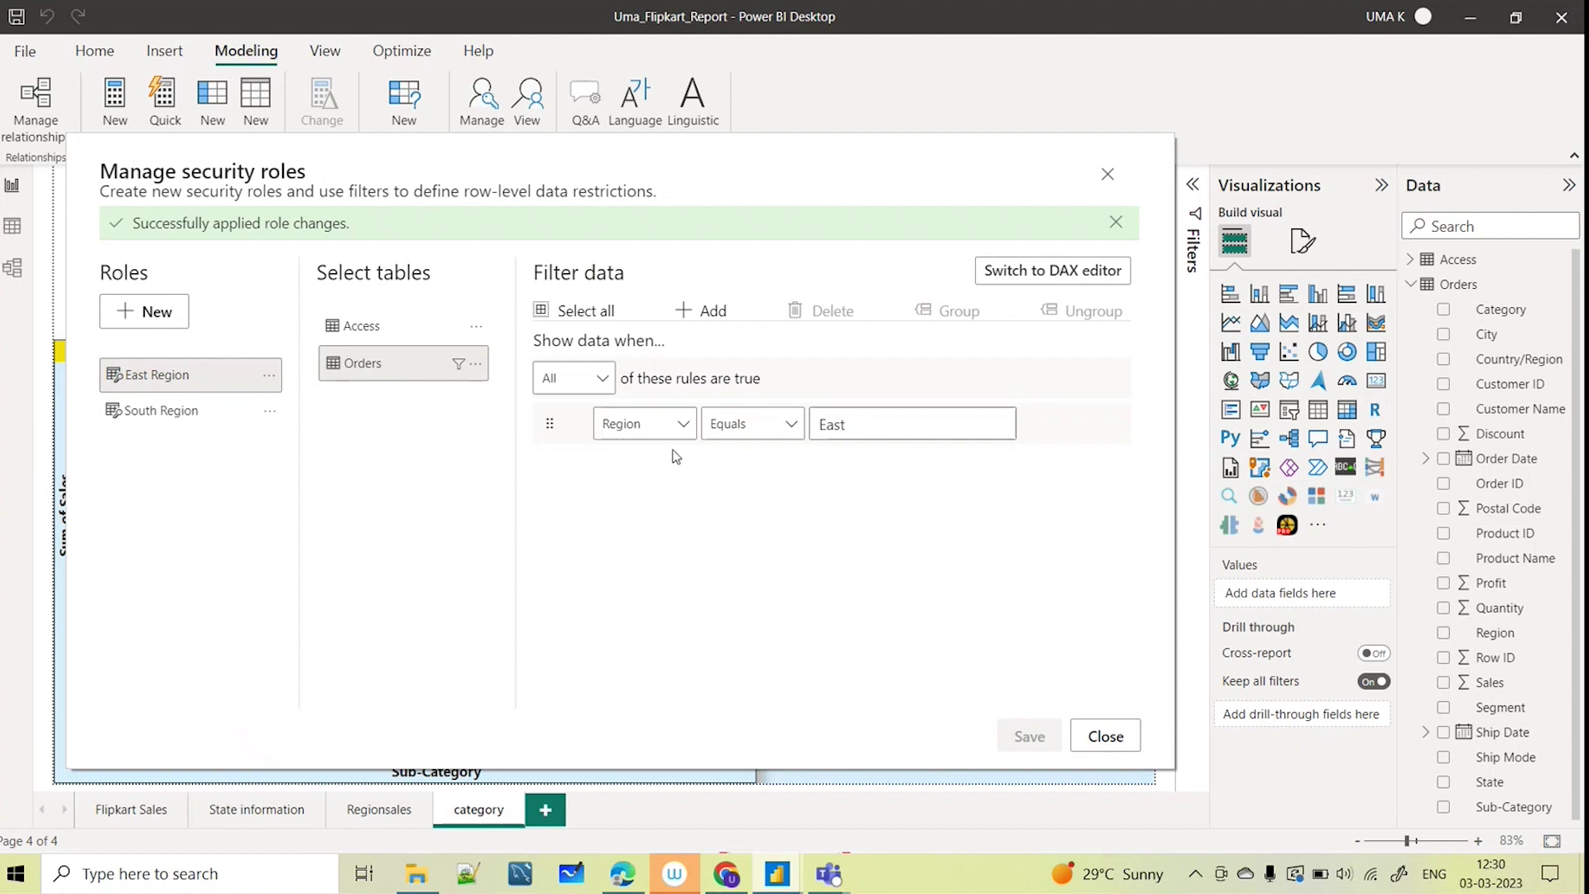
click(131, 411)
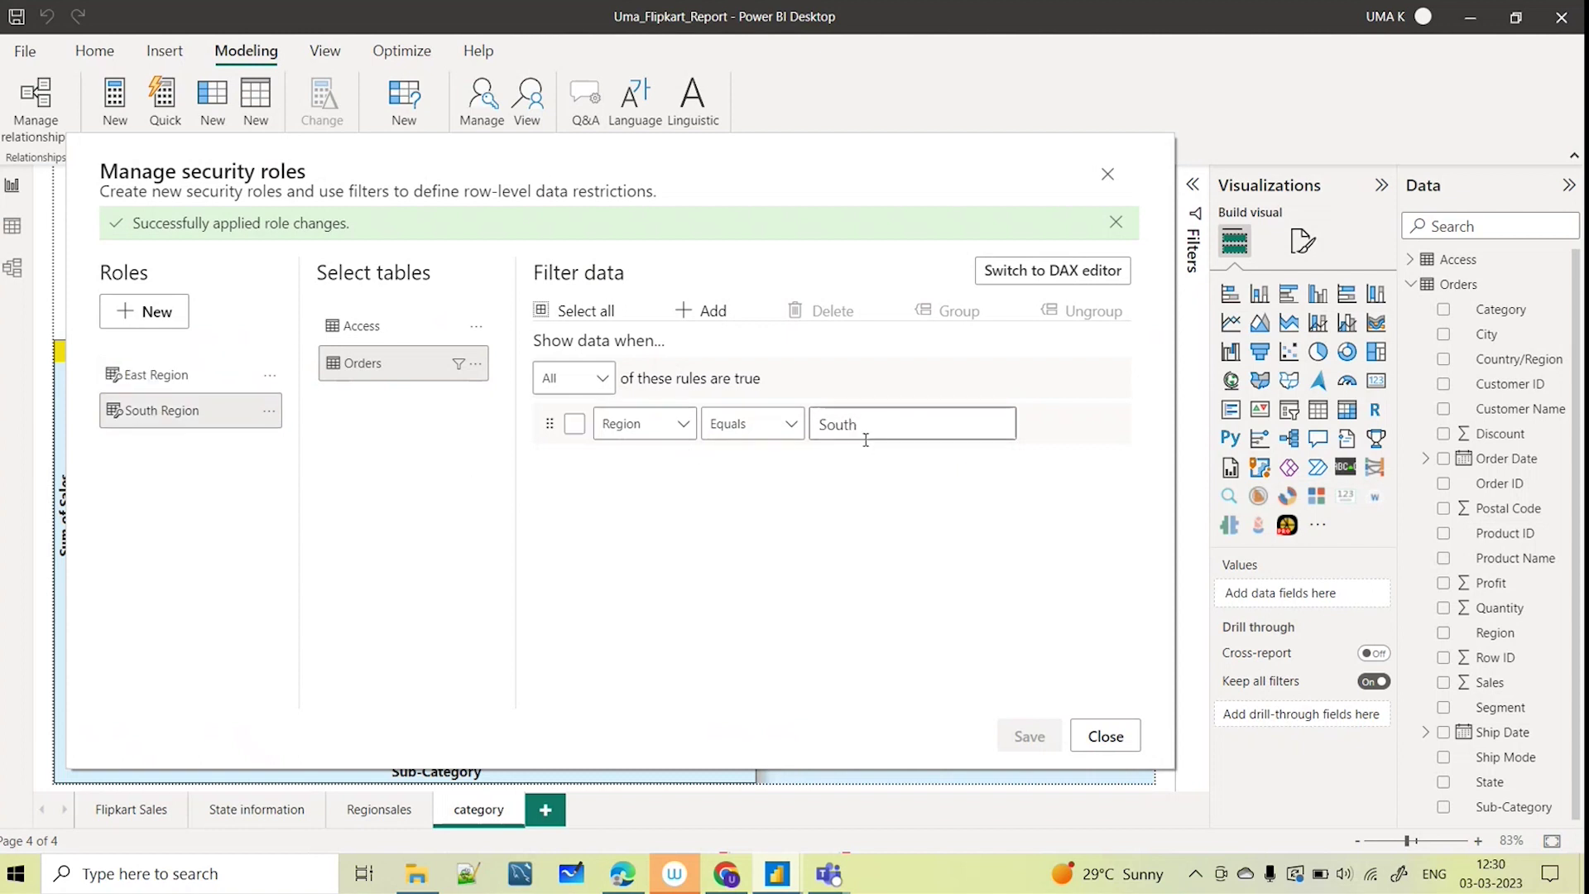
click(157, 375)
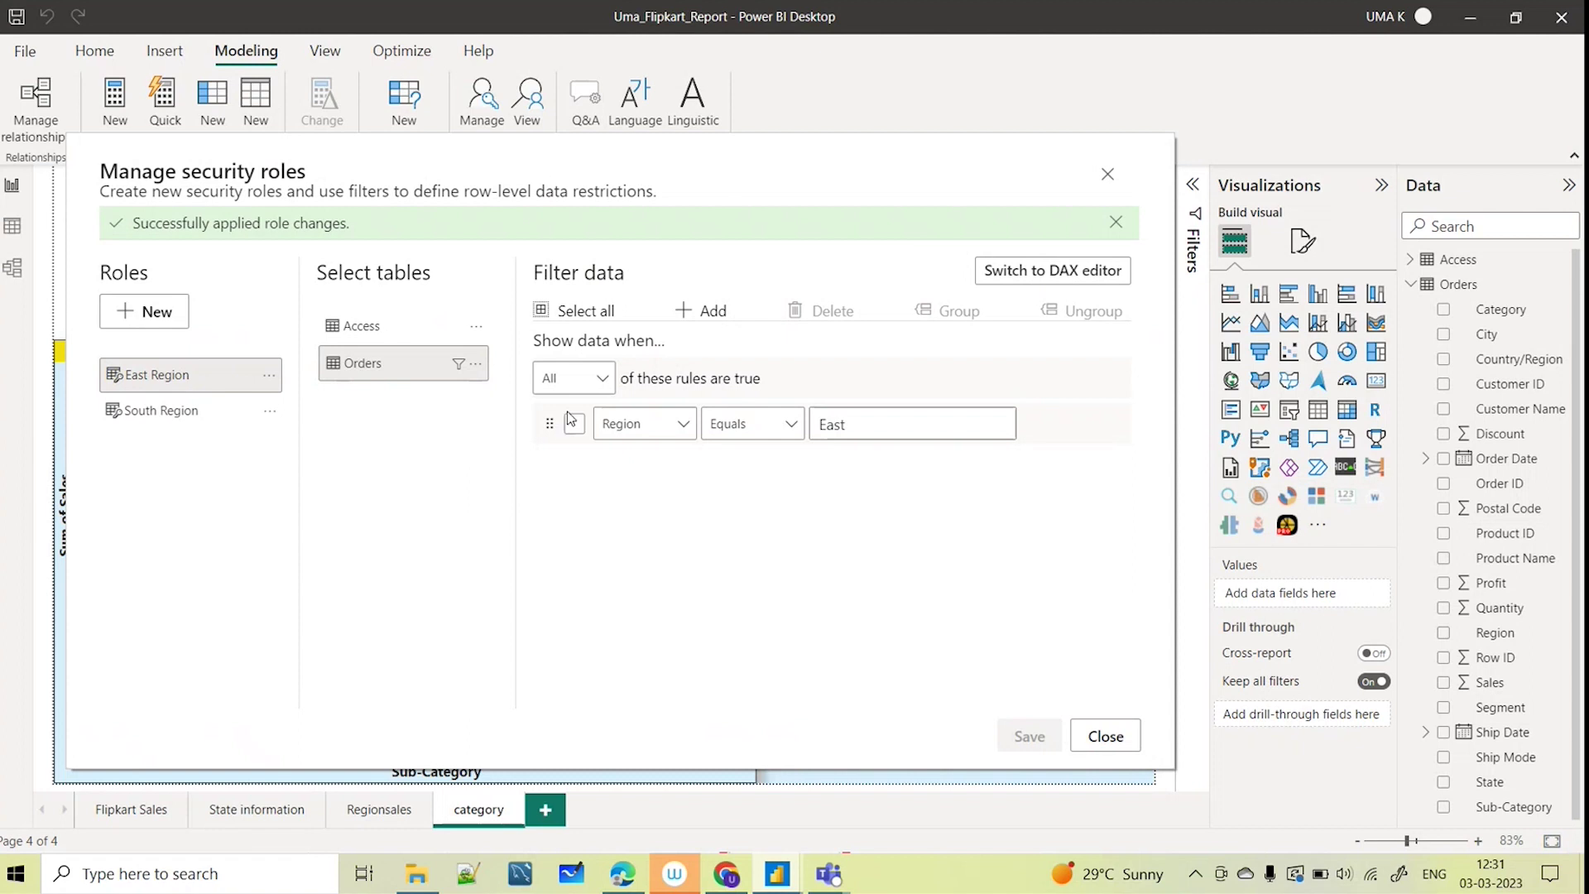
click(1049, 276)
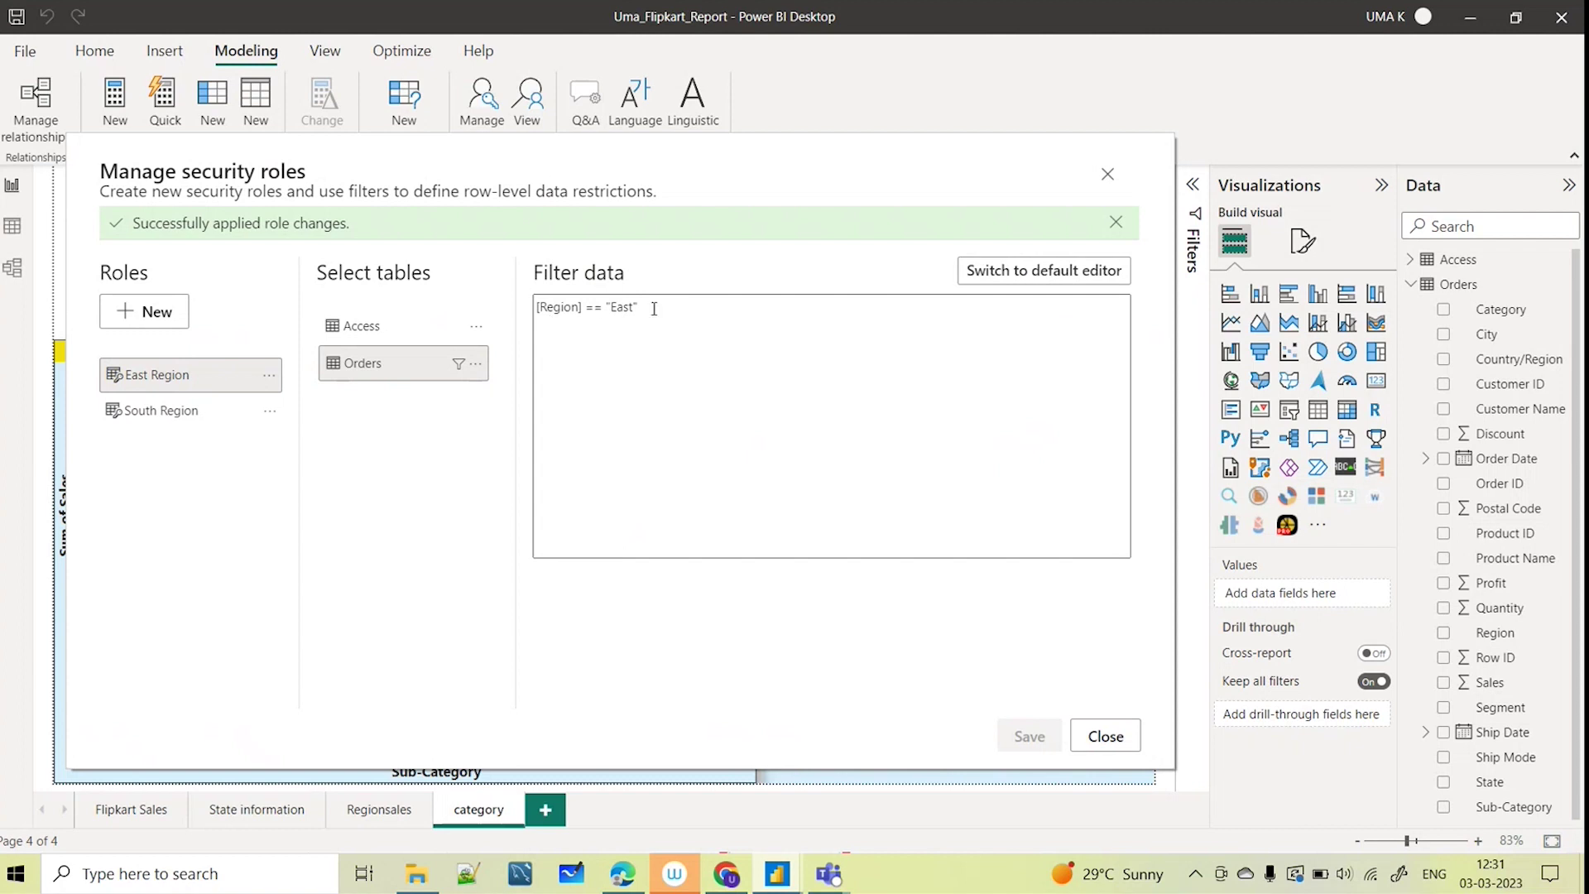
click(163, 411)
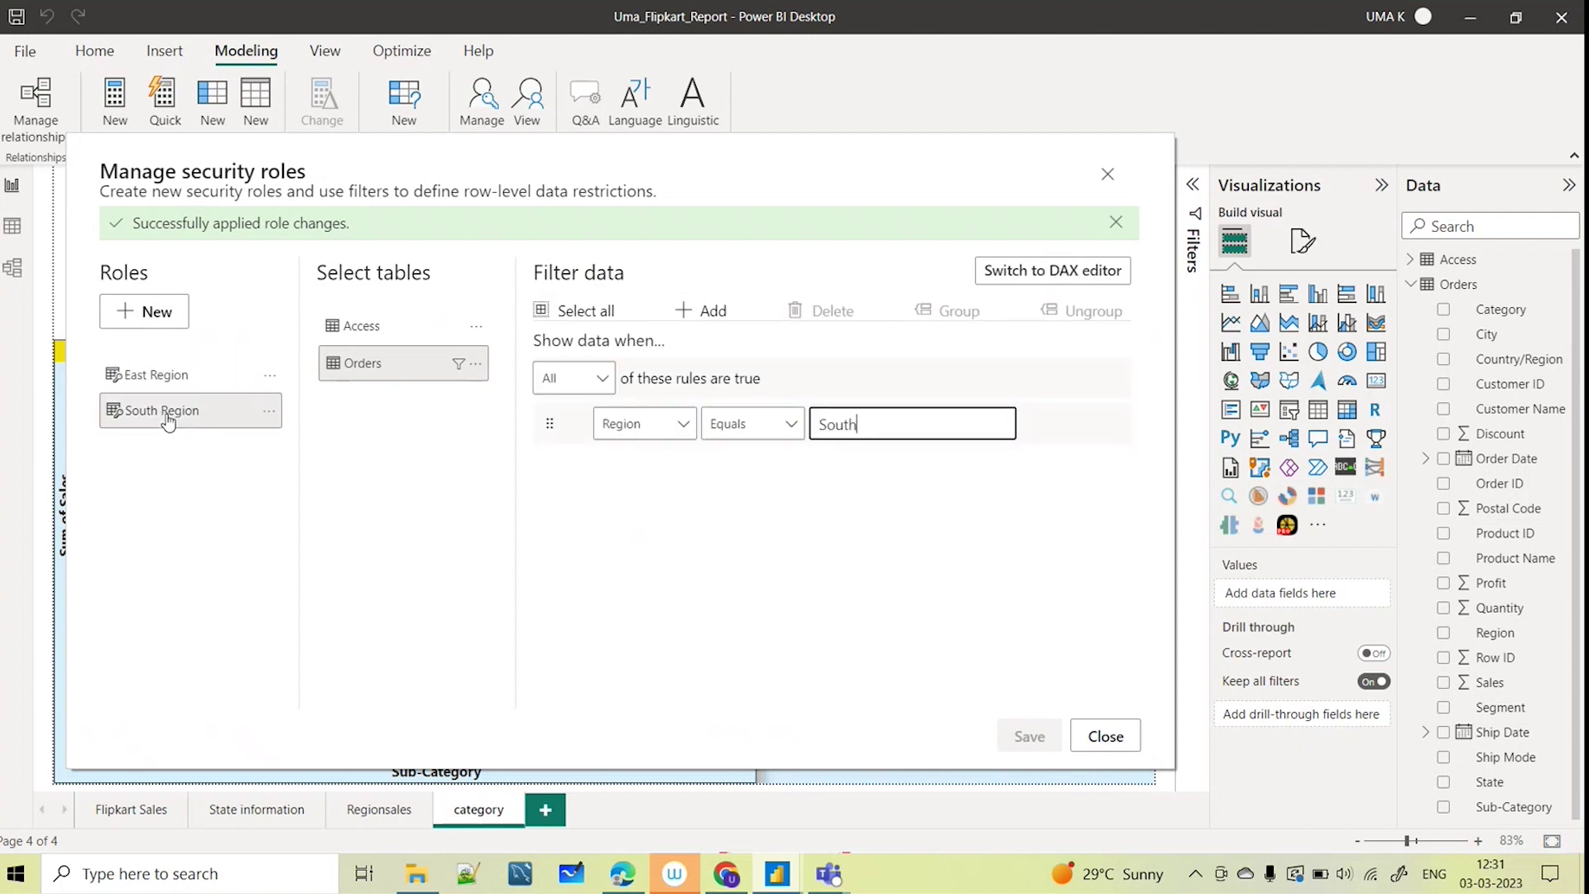
click(1056, 275)
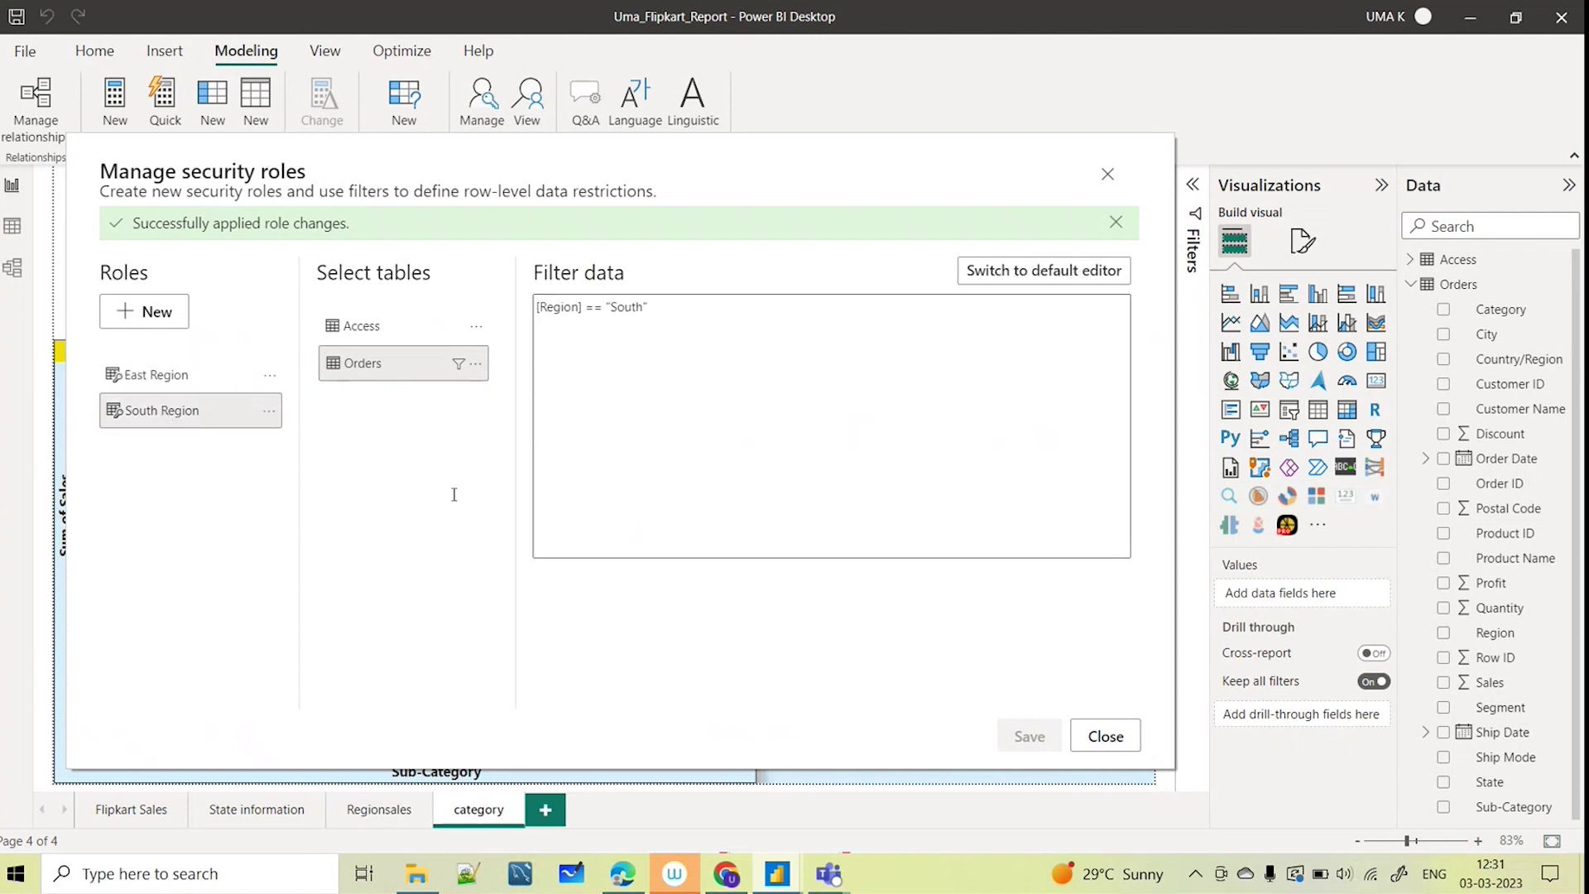
key(Up)
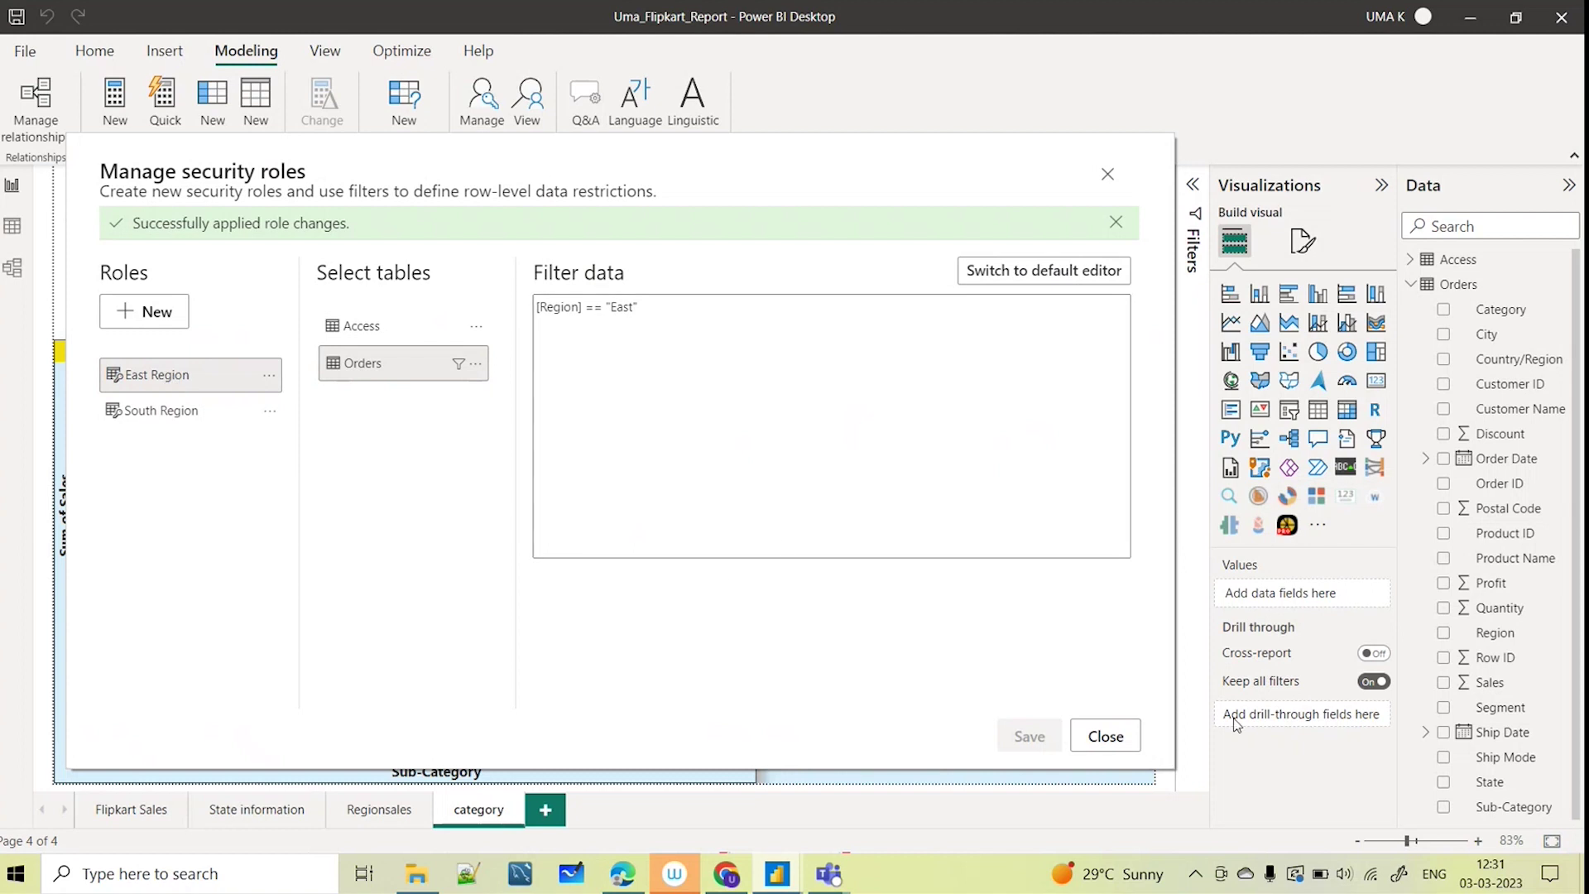
click(1106, 735)
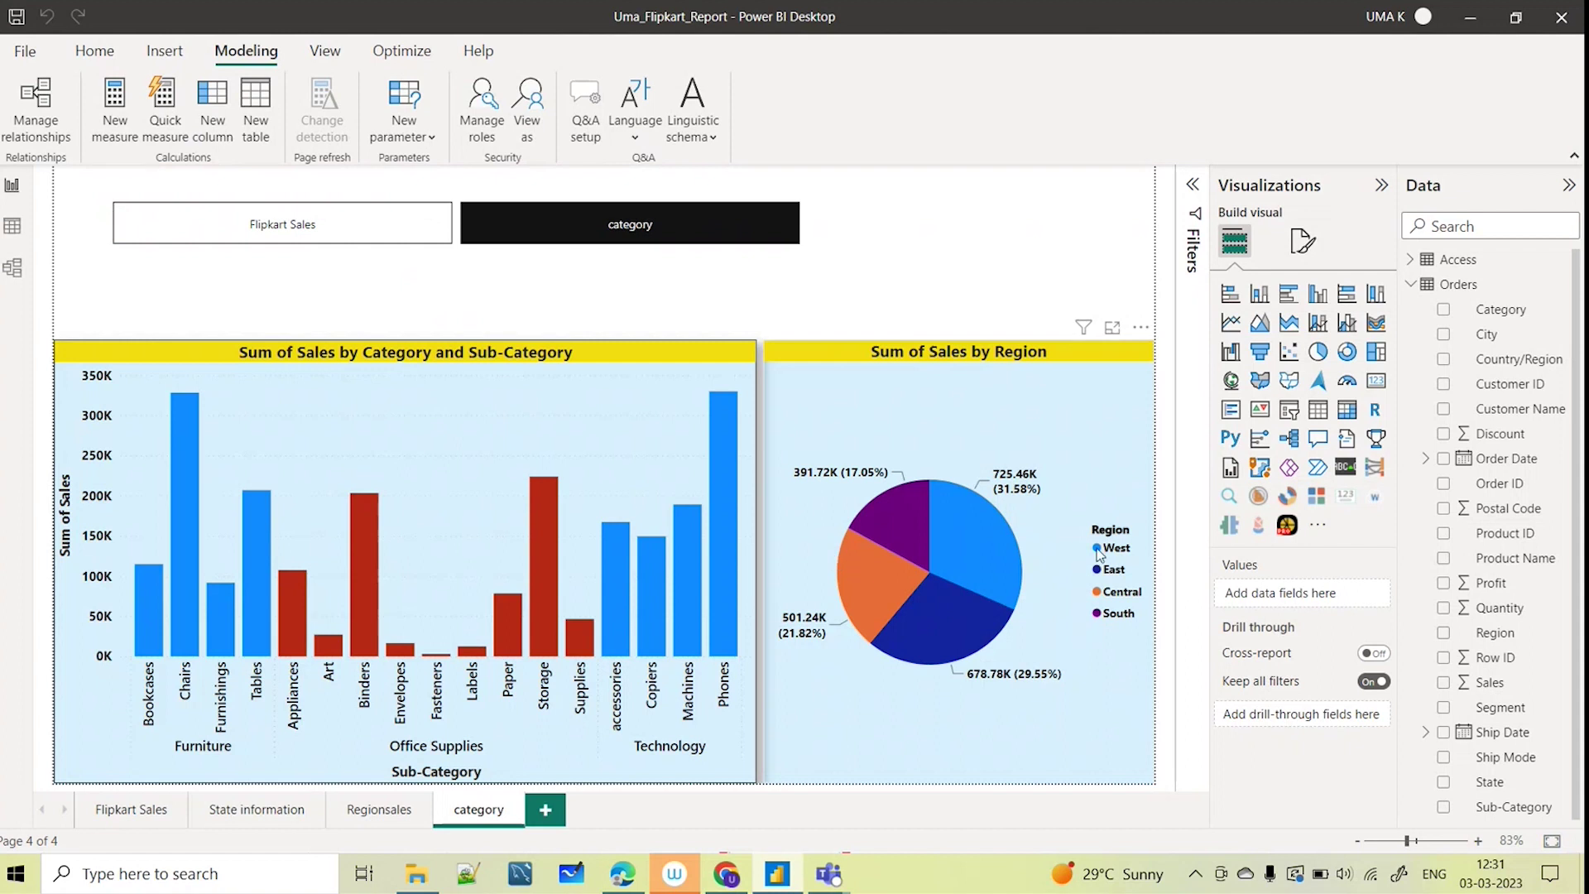
View the report as the South Region role
click(528, 124)
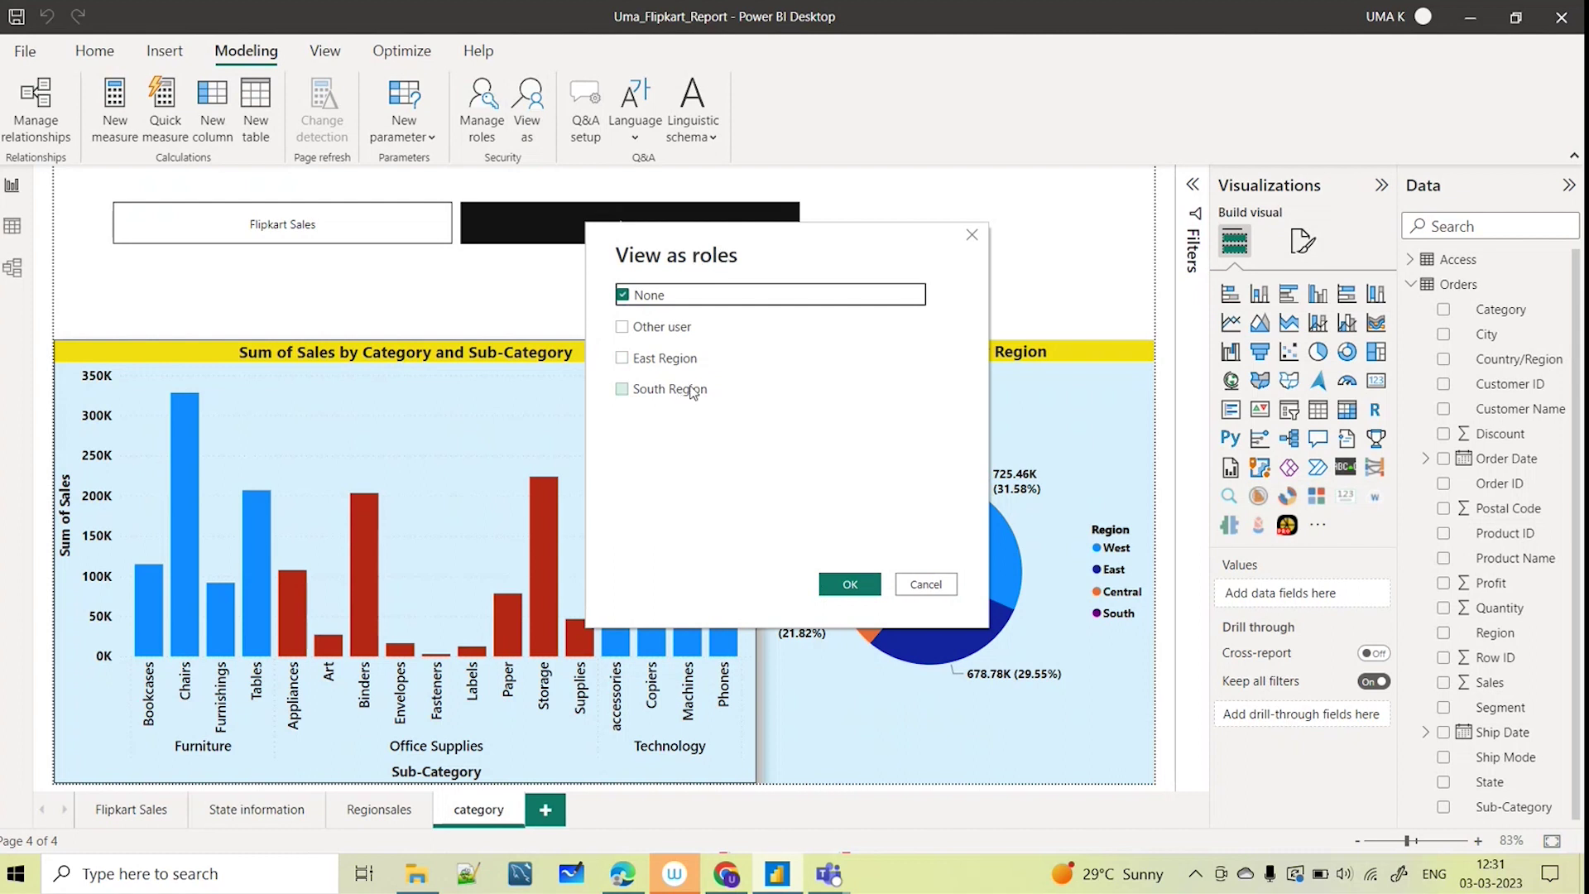
click(623, 390)
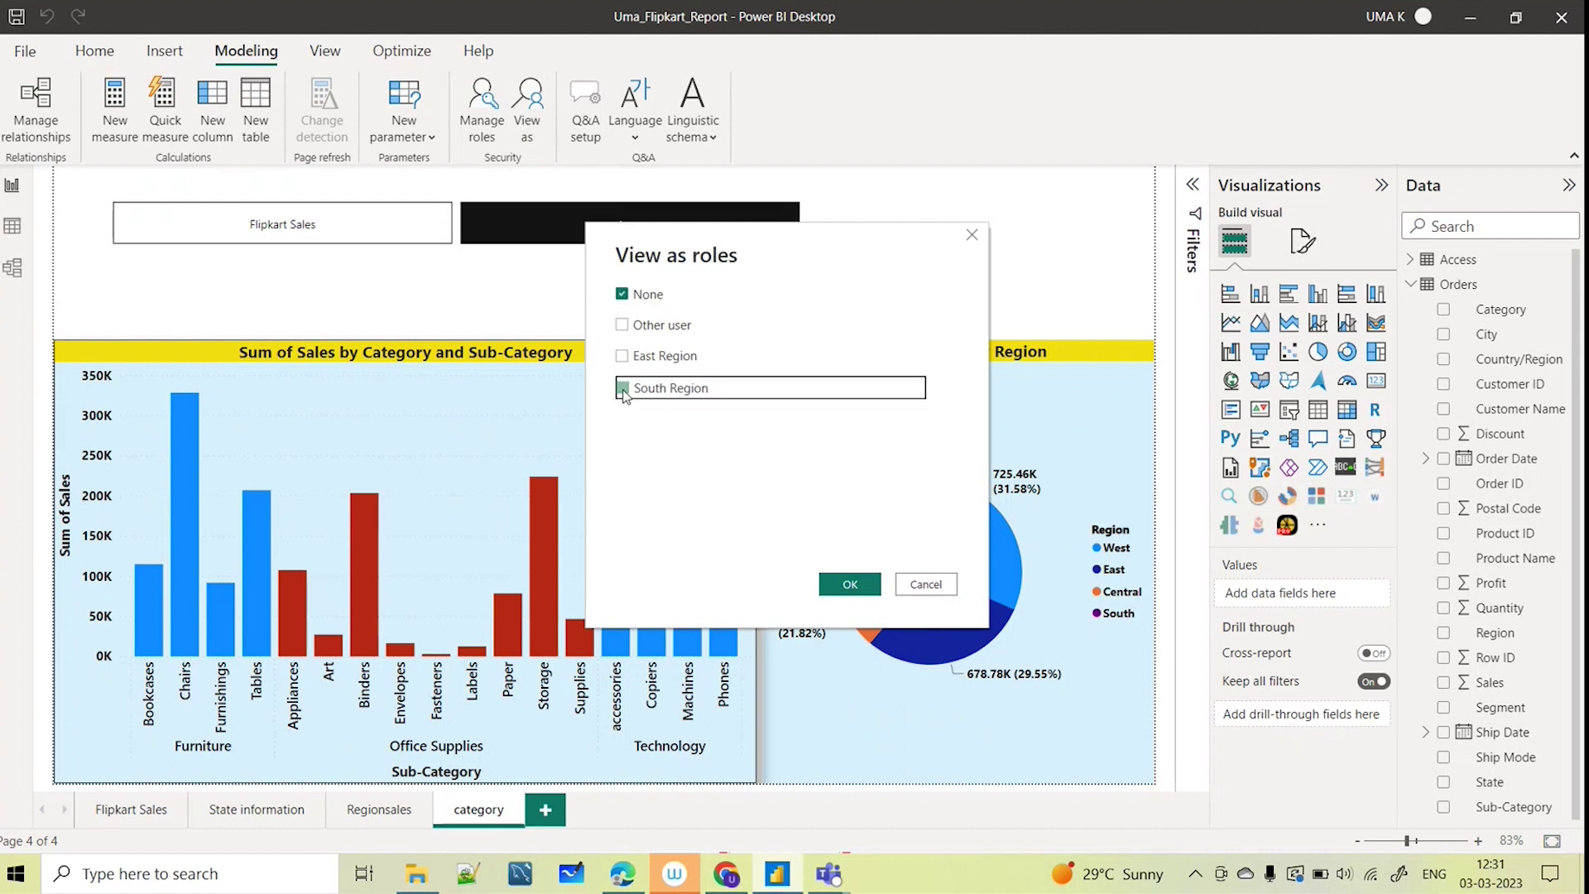
click(861, 594)
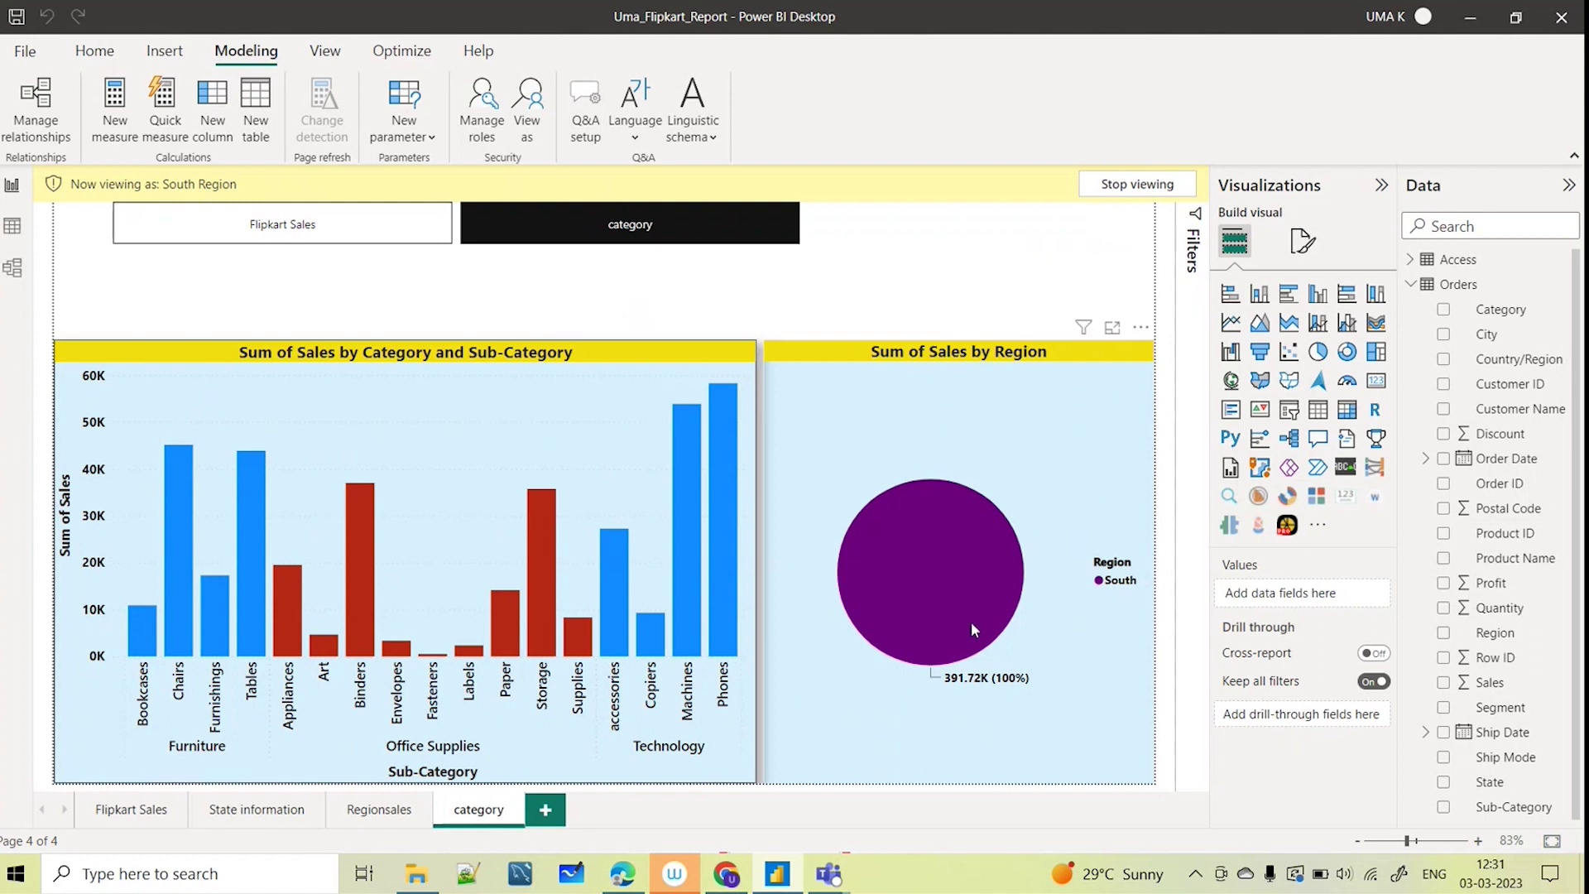
Check the Flipkart Sales page and its Region slicer under South Region, then return to category
click(137, 814)
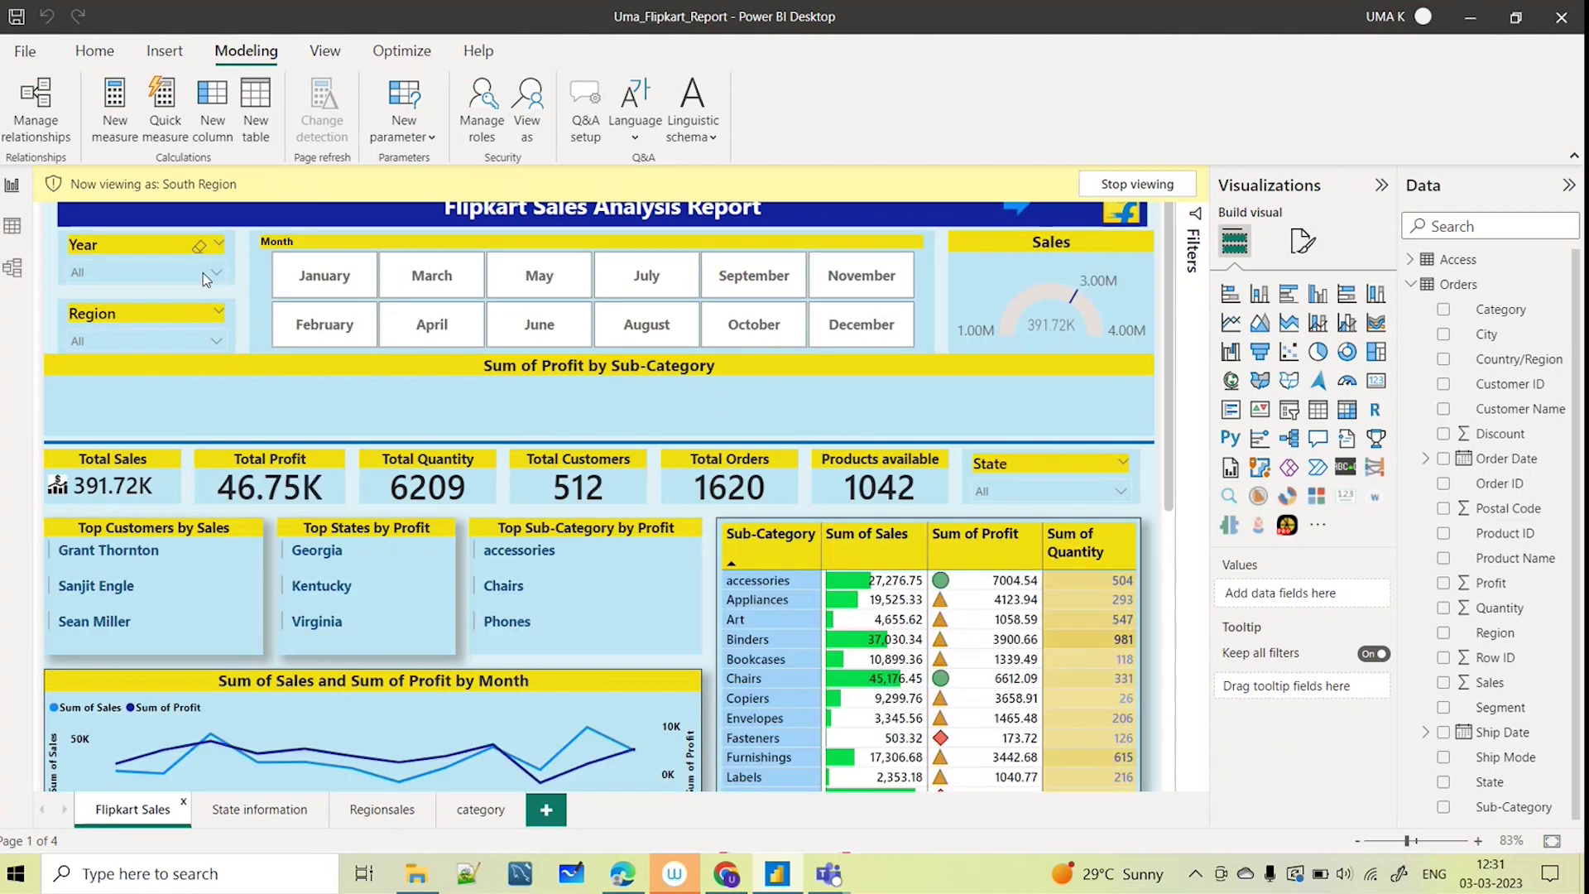
click(218, 340)
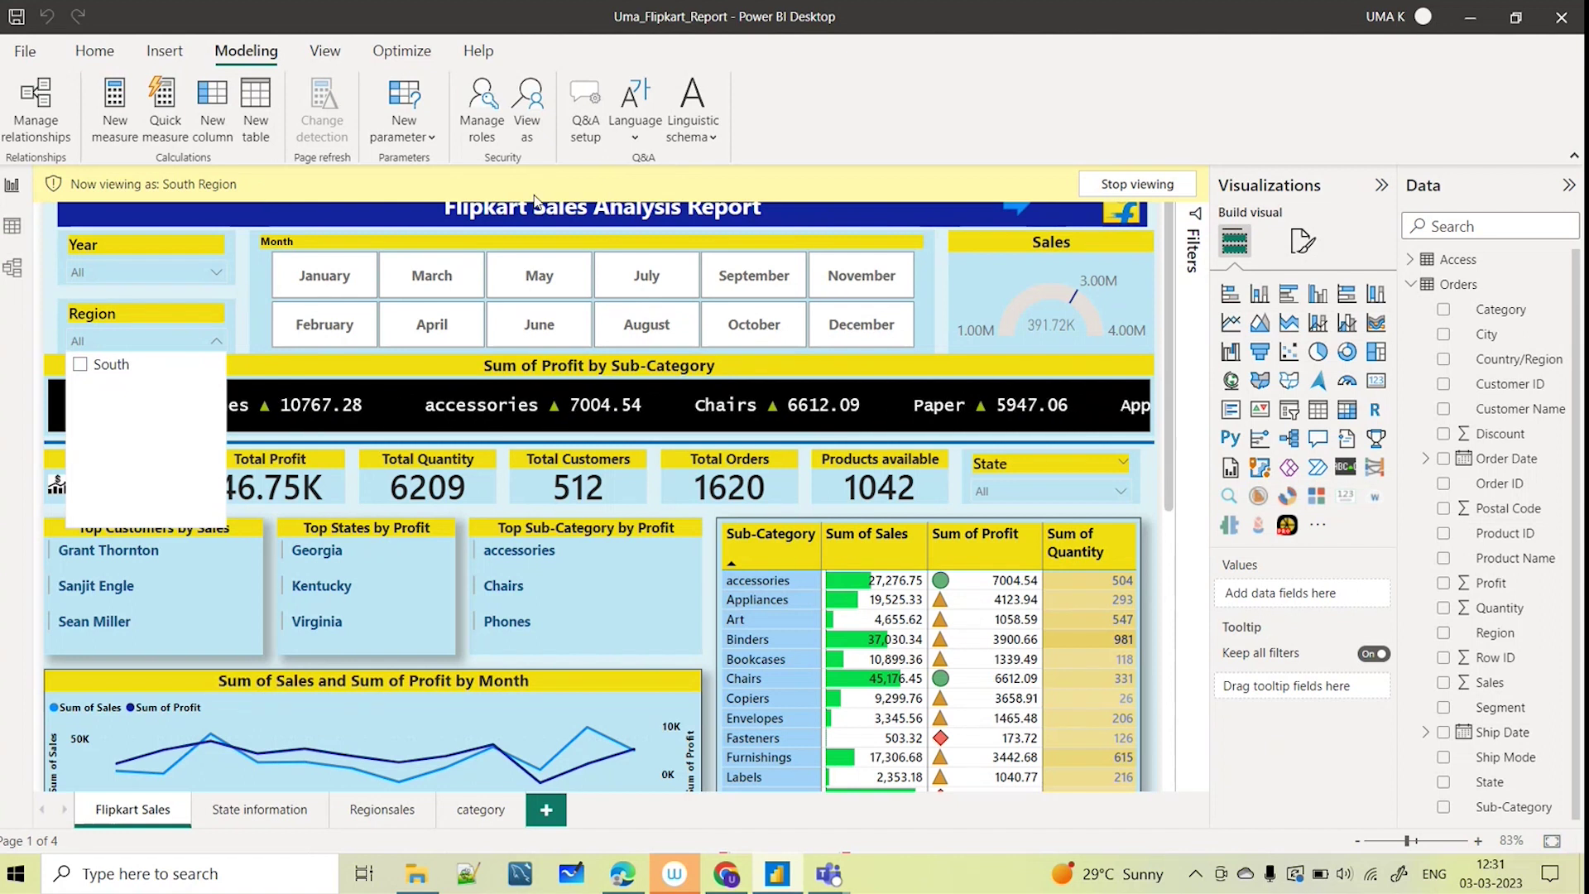
click(481, 811)
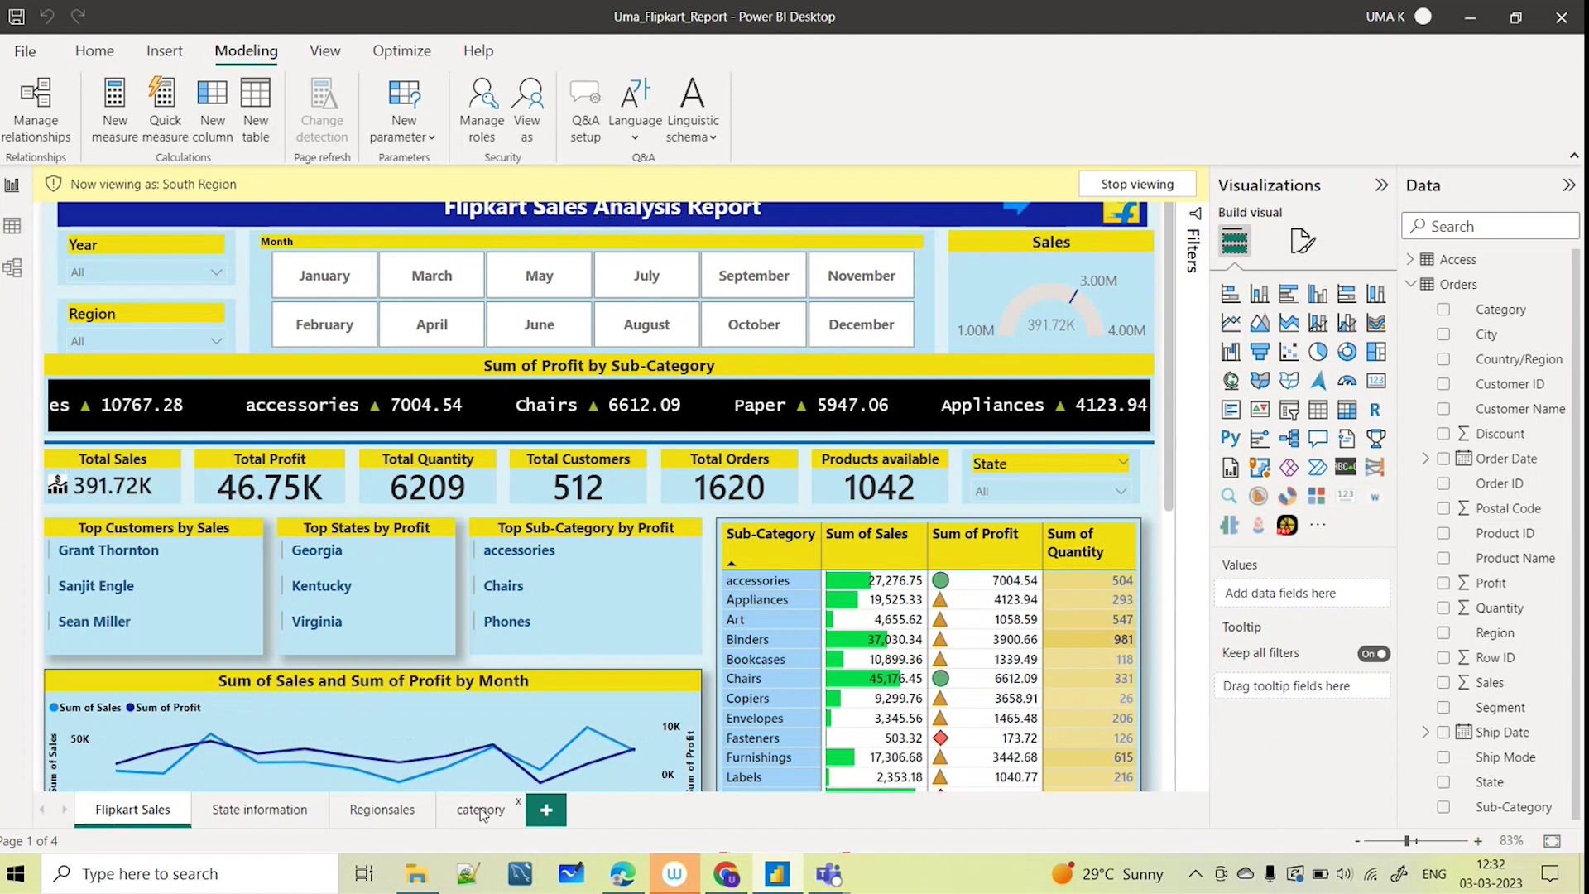
click(481, 811)
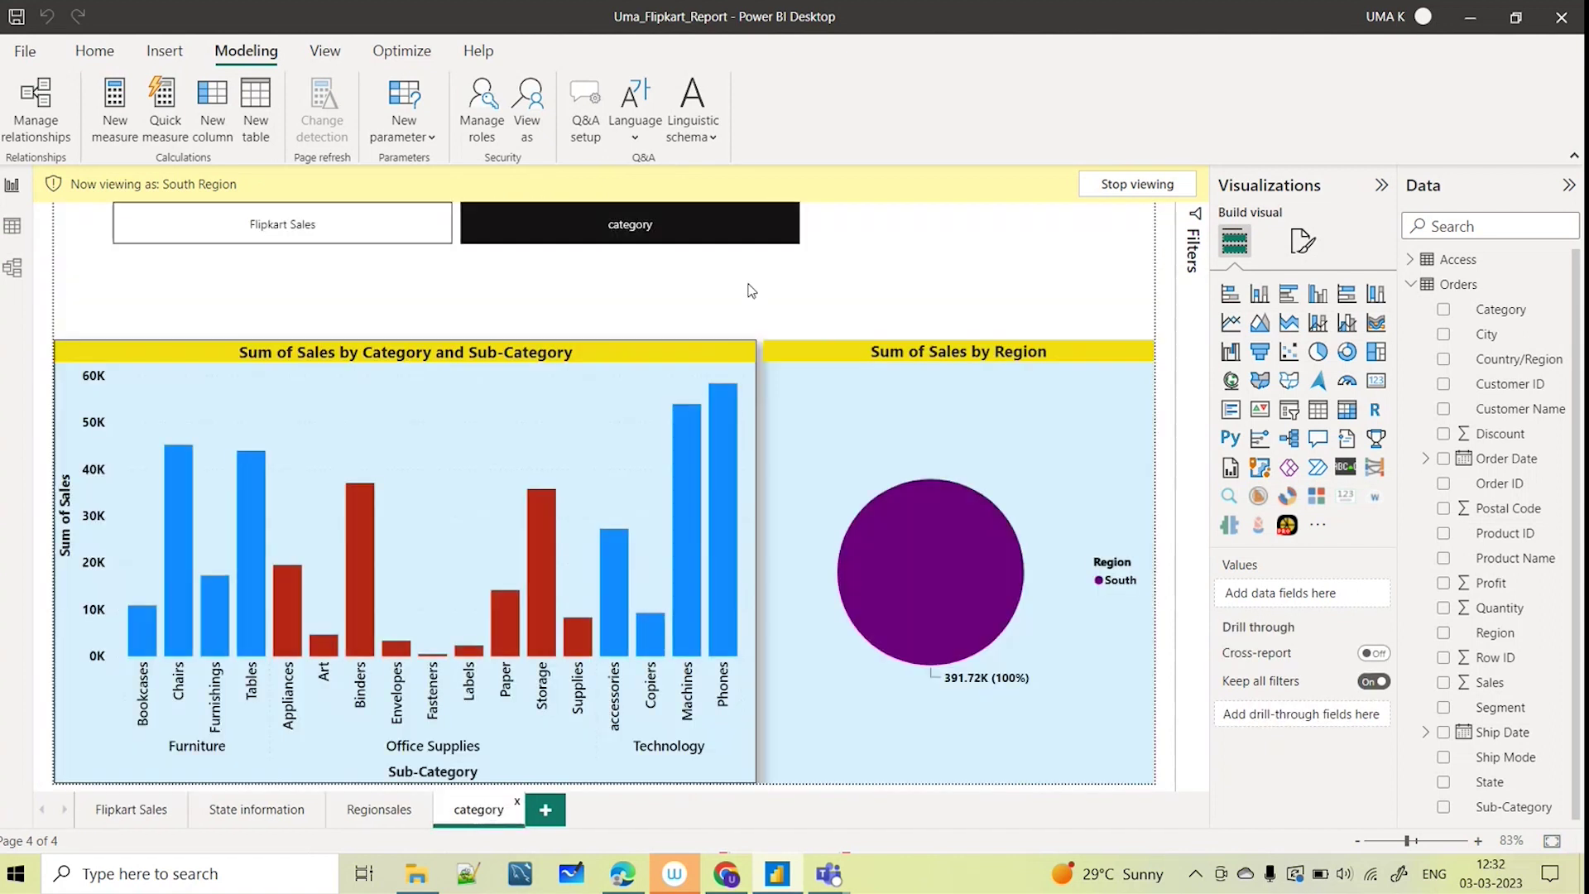
Preview the report as the East Region role instead of South Region
click(532, 139)
click(645, 389)
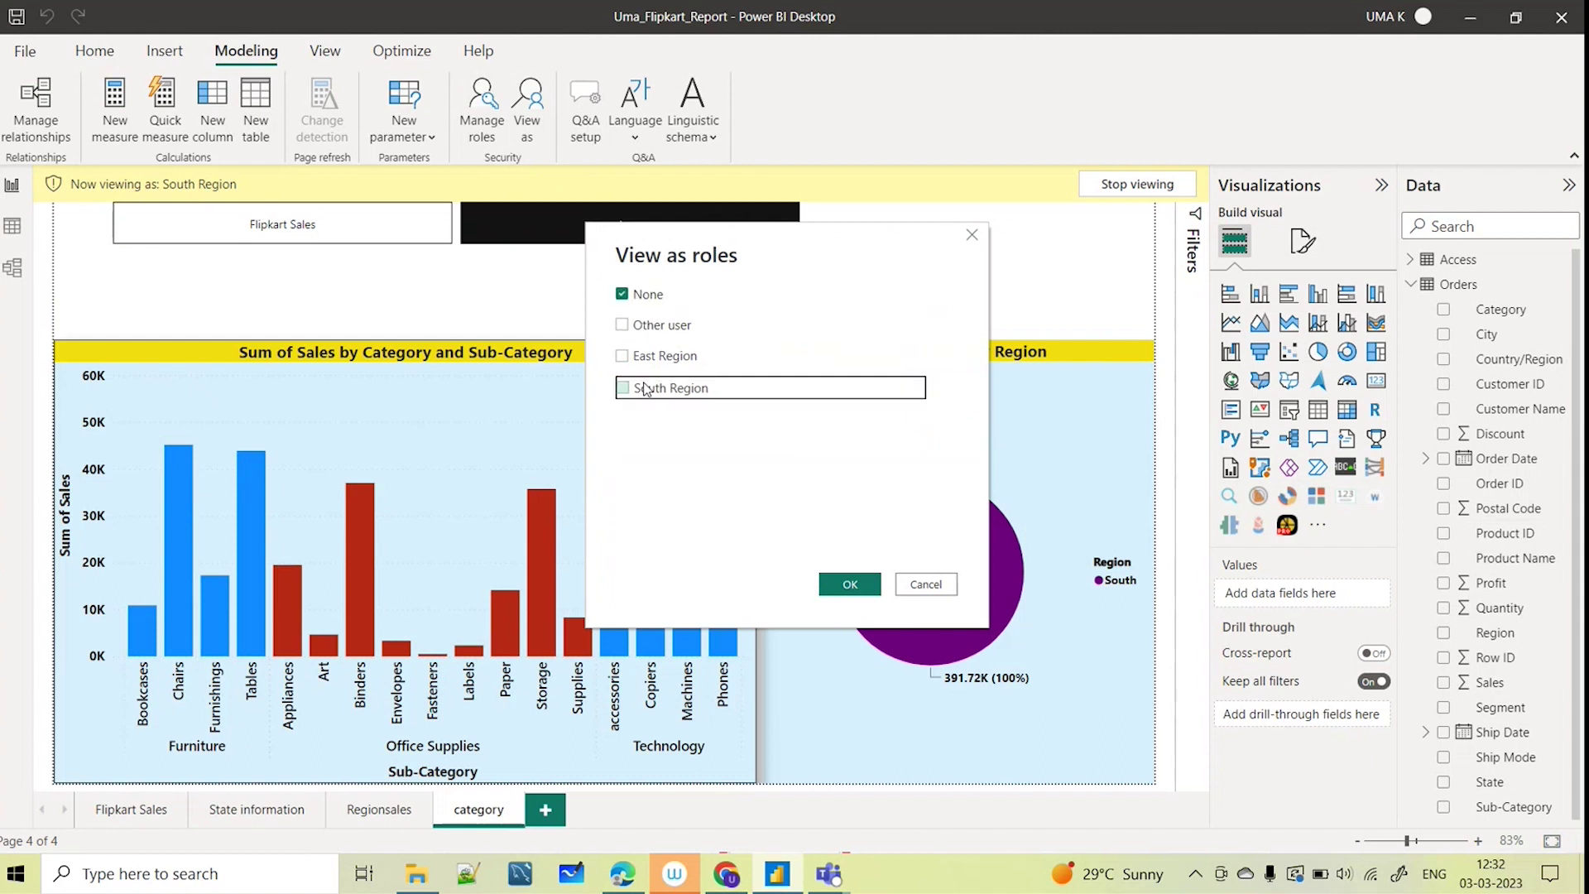
click(641, 356)
click(844, 584)
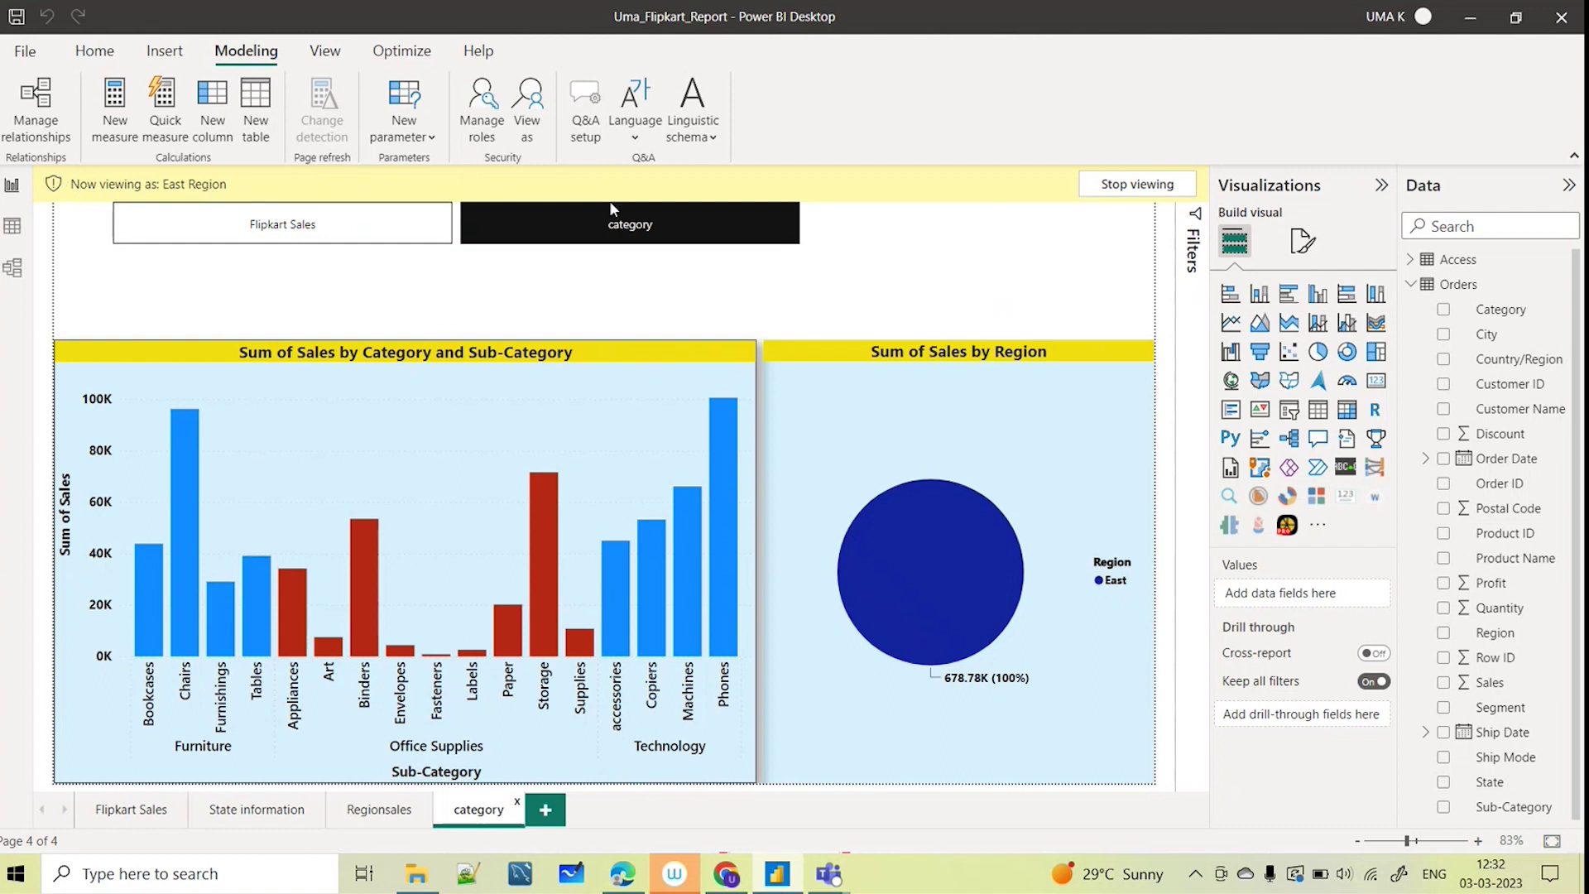
Switch the role preview to None so all four regions show again
click(526, 124)
click(622, 295)
click(852, 584)
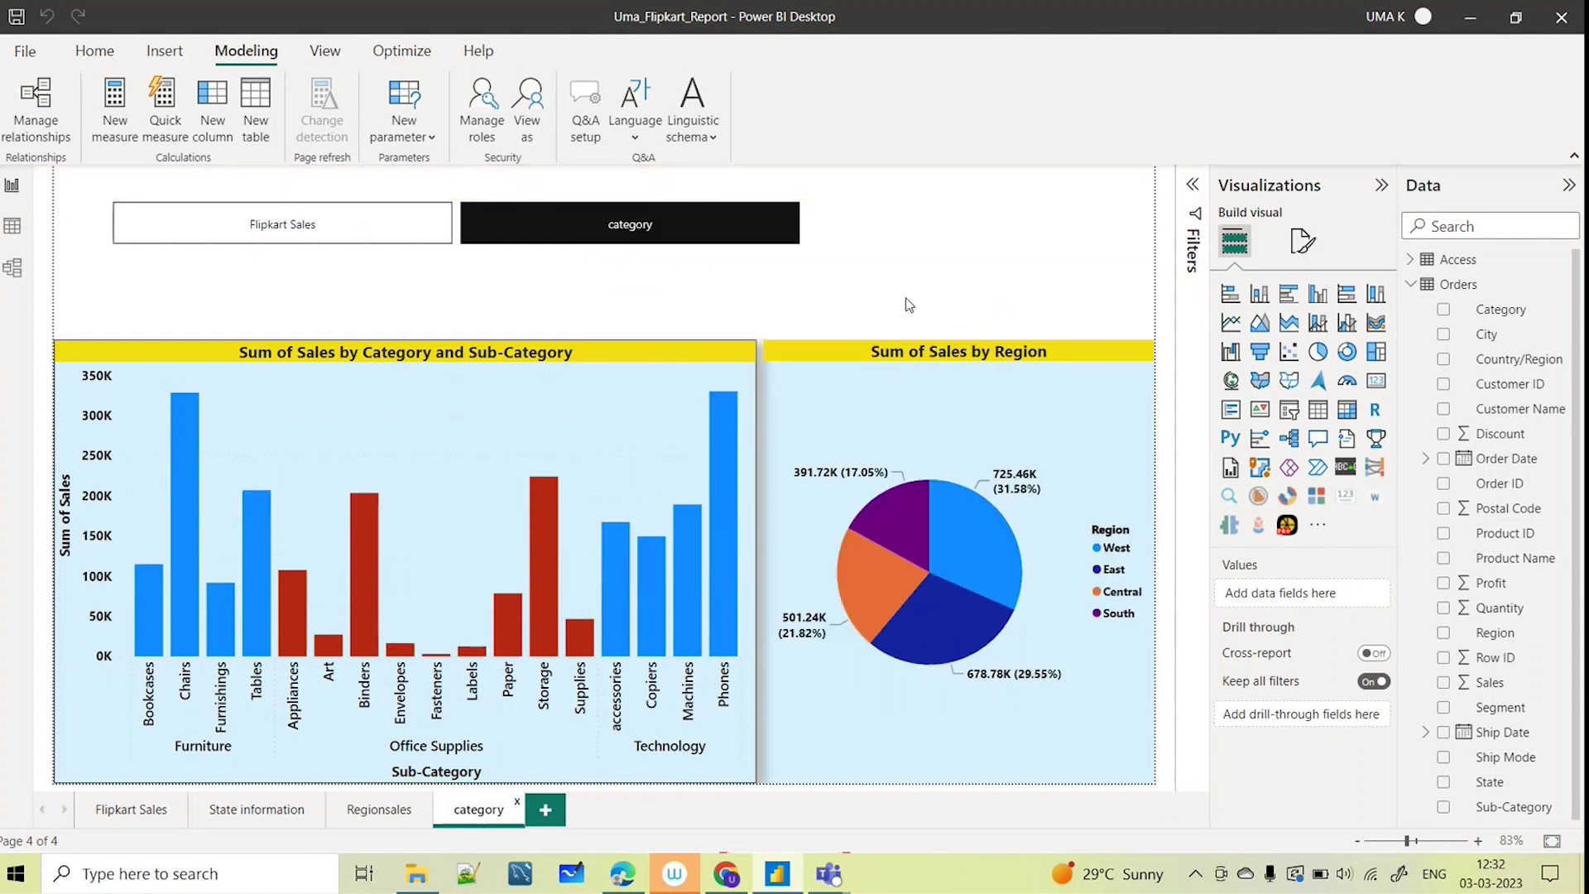
click(484, 123)
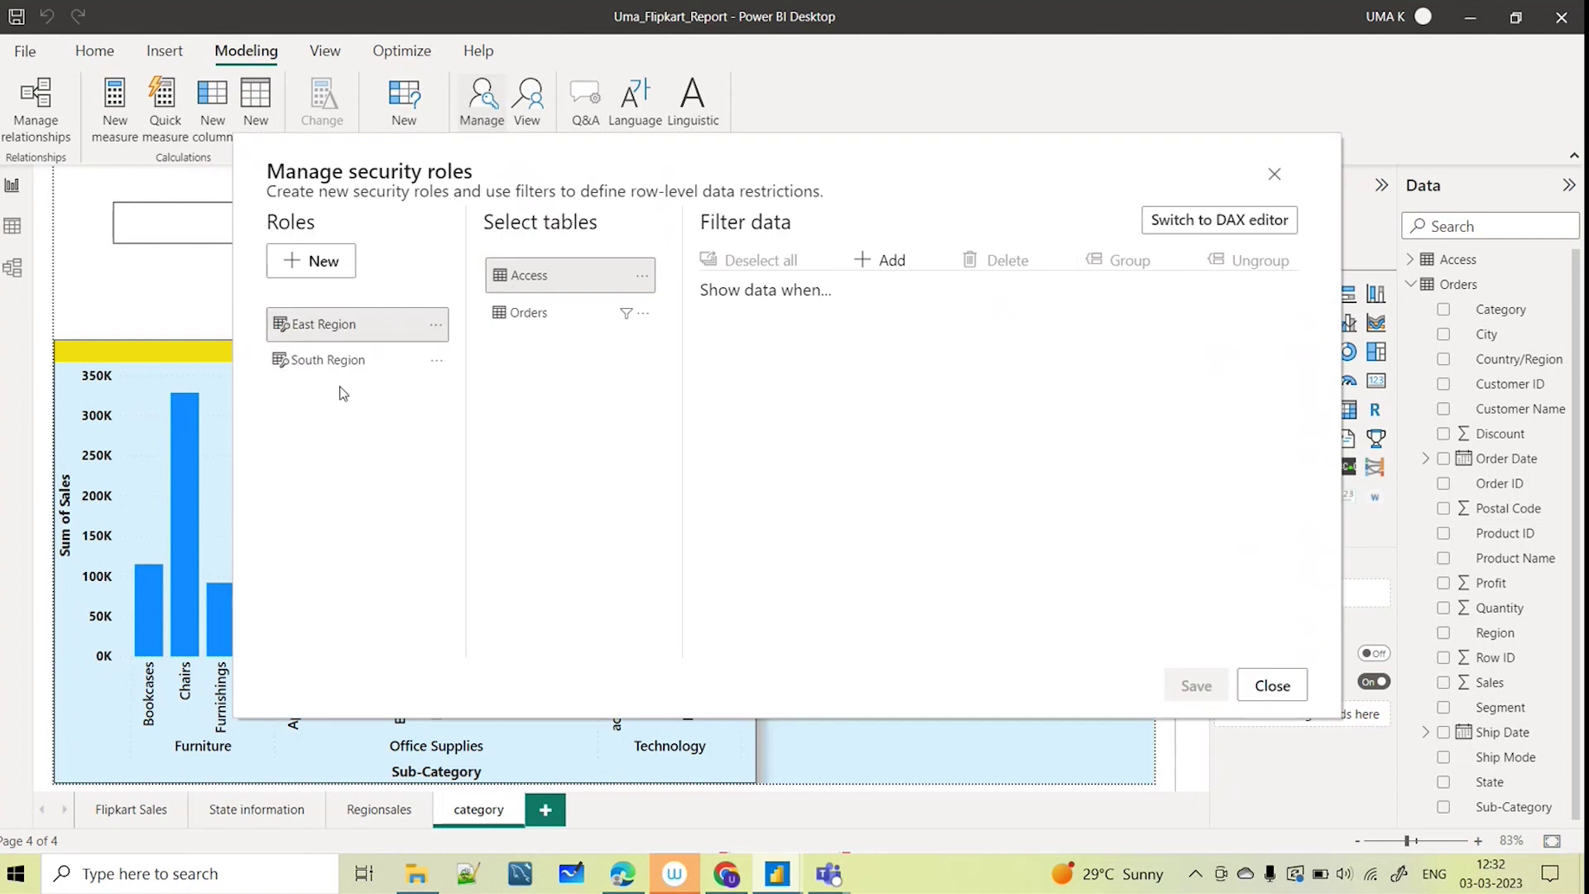
click(520, 313)
click(1210, 220)
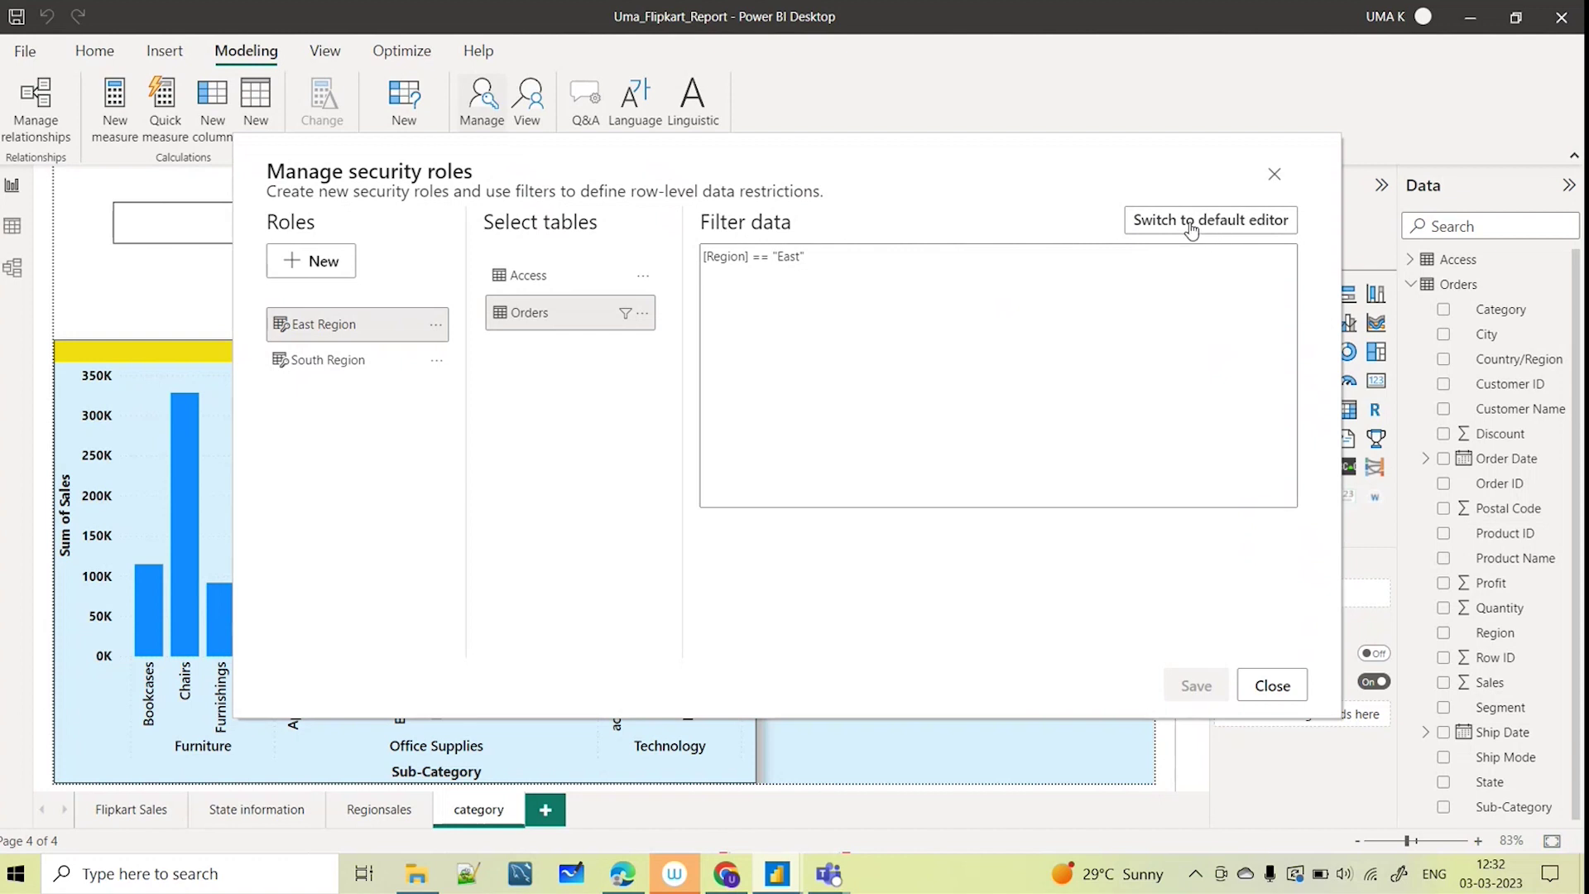
click(1188, 224)
click(1273, 686)
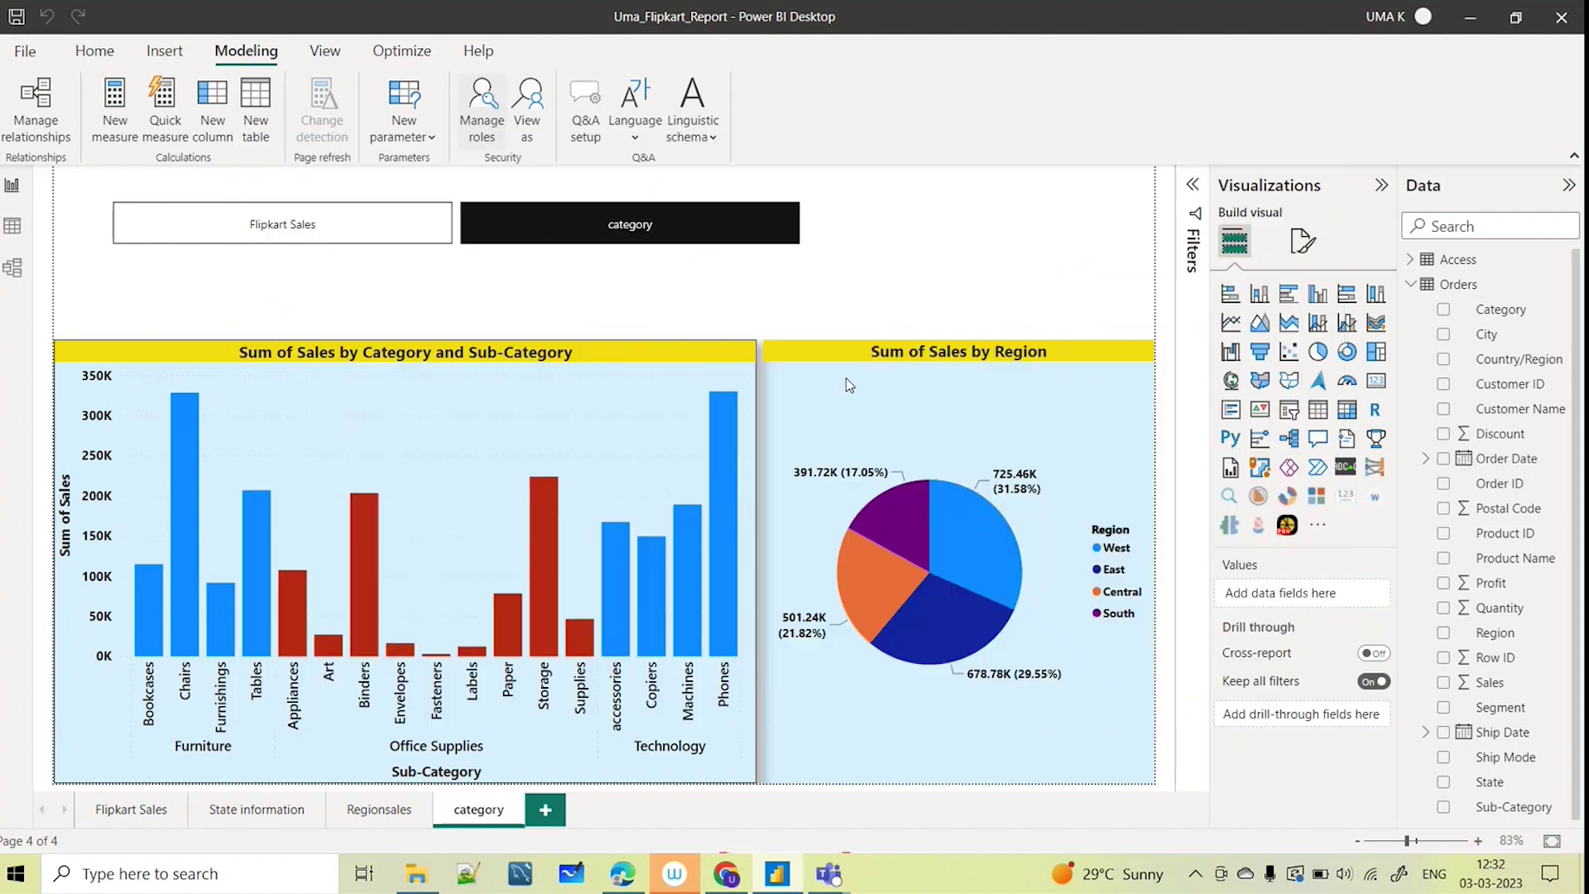
click(724, 874)
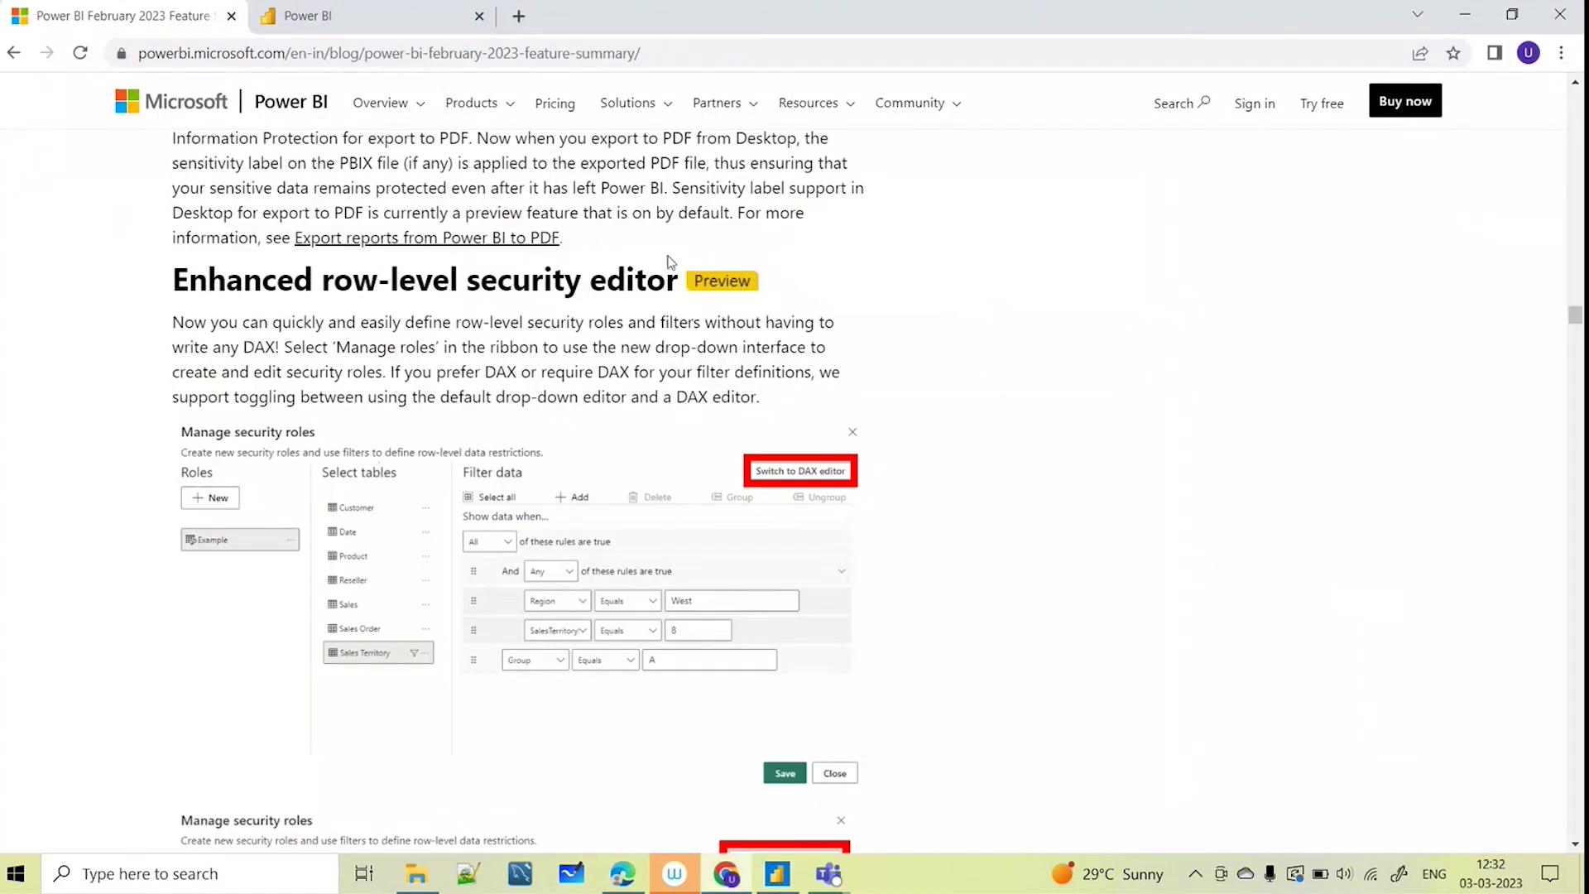
Scroll the feature summary down to the Modeling heading and briefly highlight it
scroll(479, 400, down, 2)
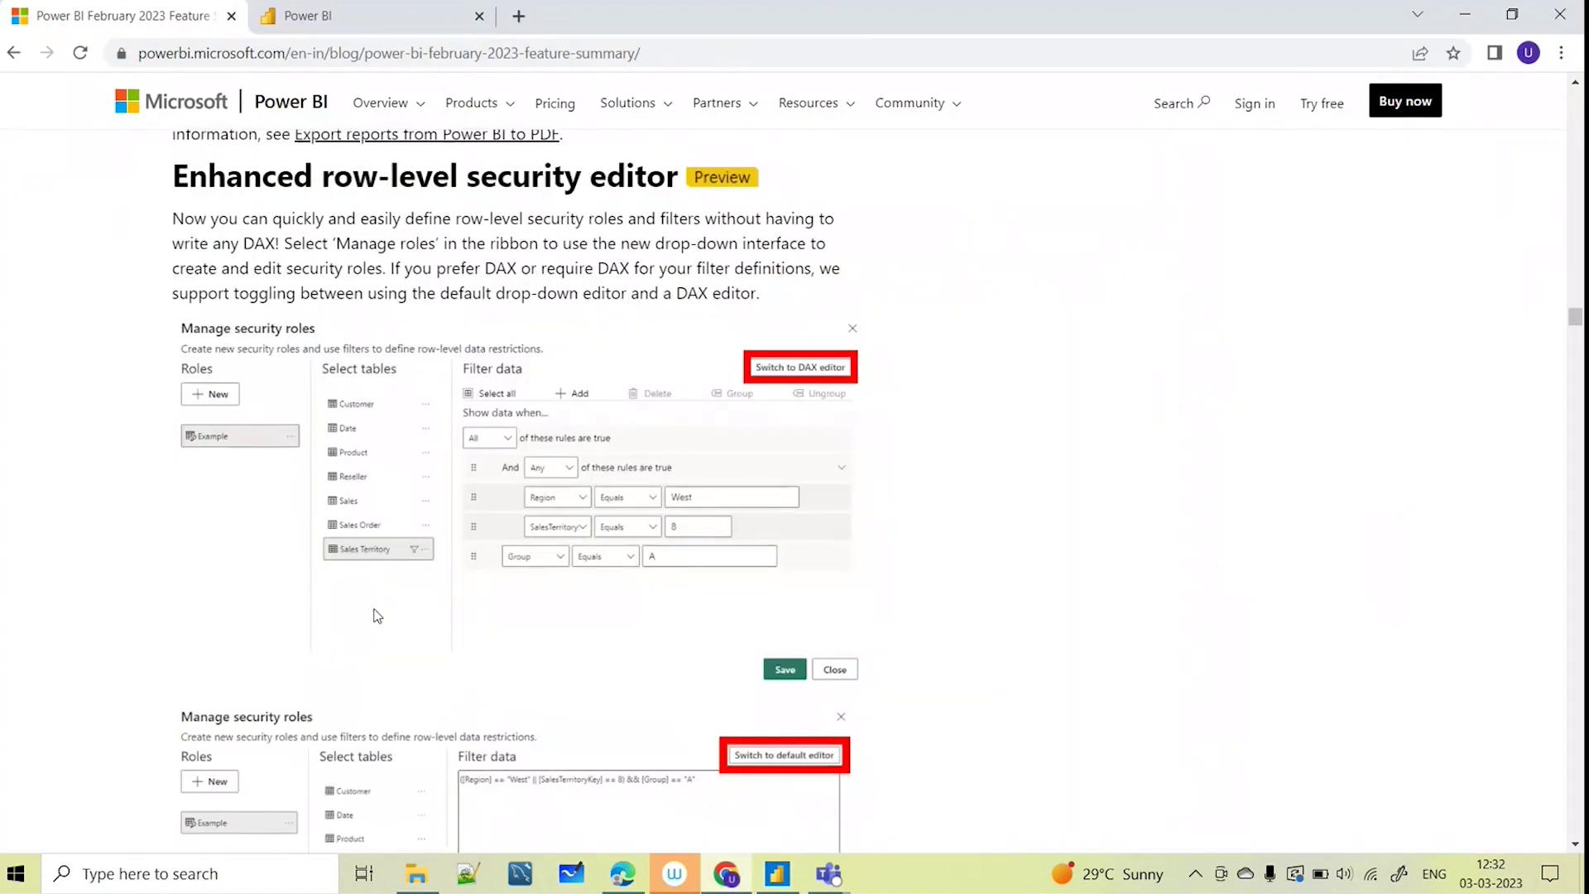
scroll(404, 589, down, 7)
scroll(404, 589, down, 6)
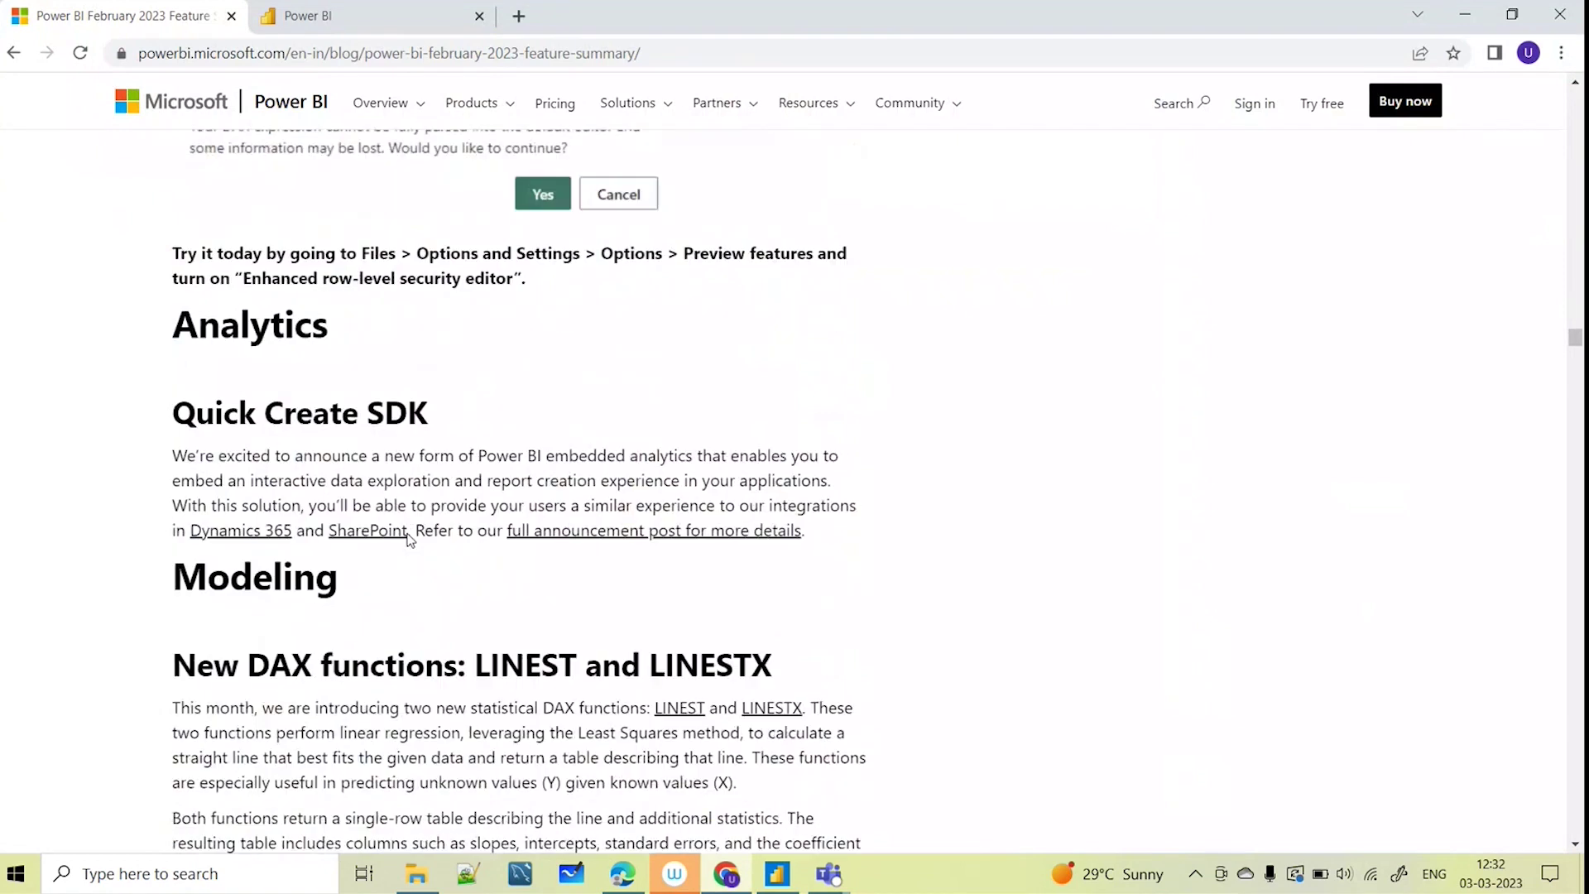
scroll(328, 543, down, 2)
scroll(322, 529, up, 2)
scroll(311, 508, down, 1)
scroll(311, 508, down, 2)
scroll(603, 431, down, 1)
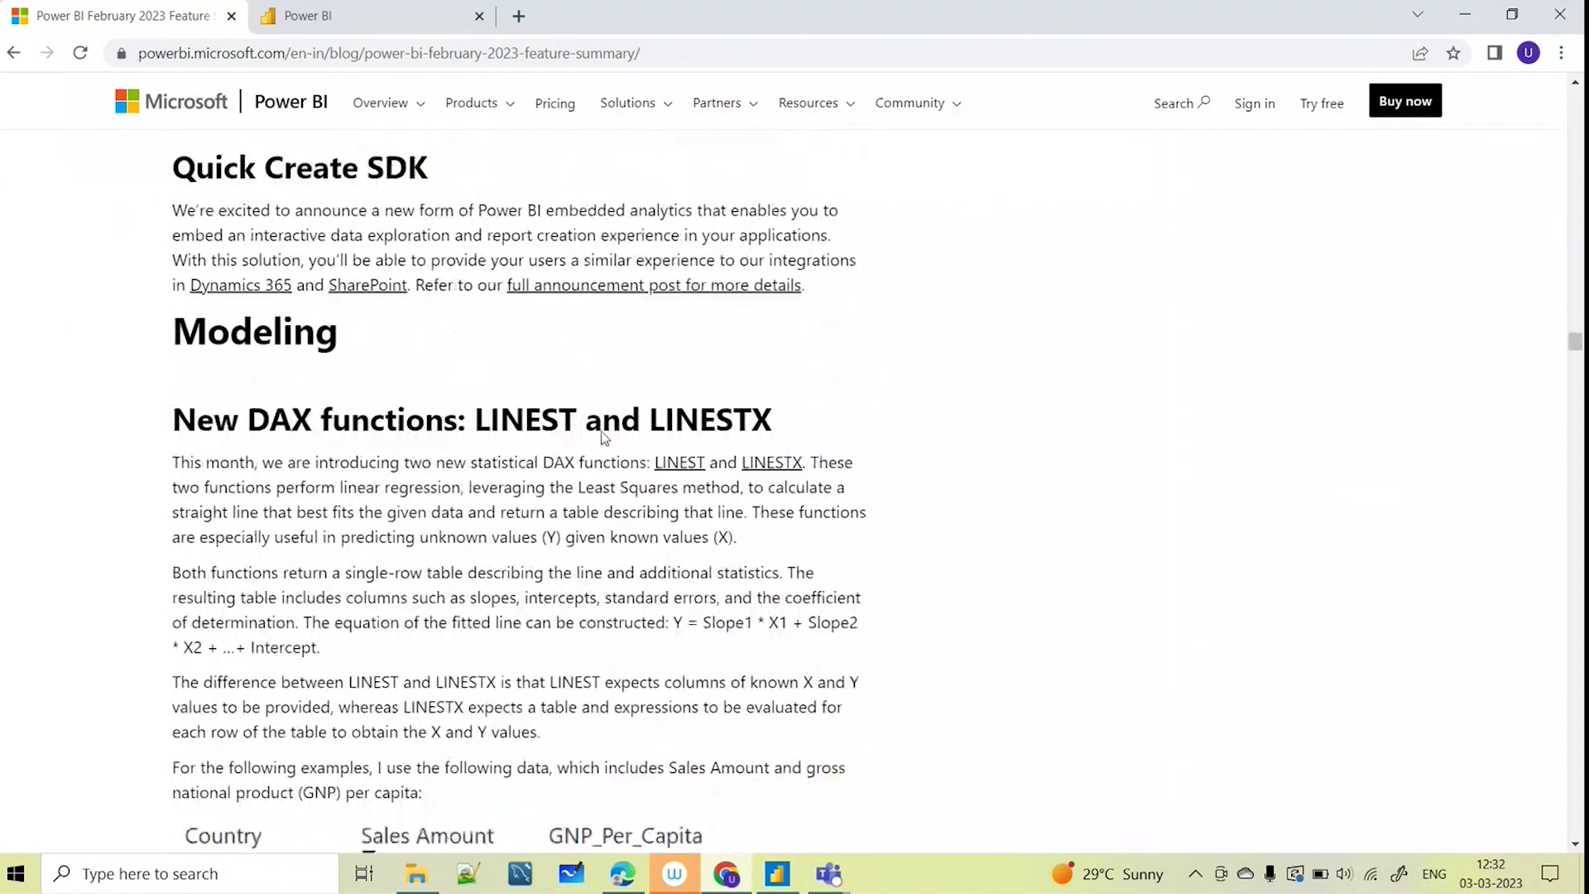
scroll(369, 287, down, 1)
drag(372, 279, 42, 259)
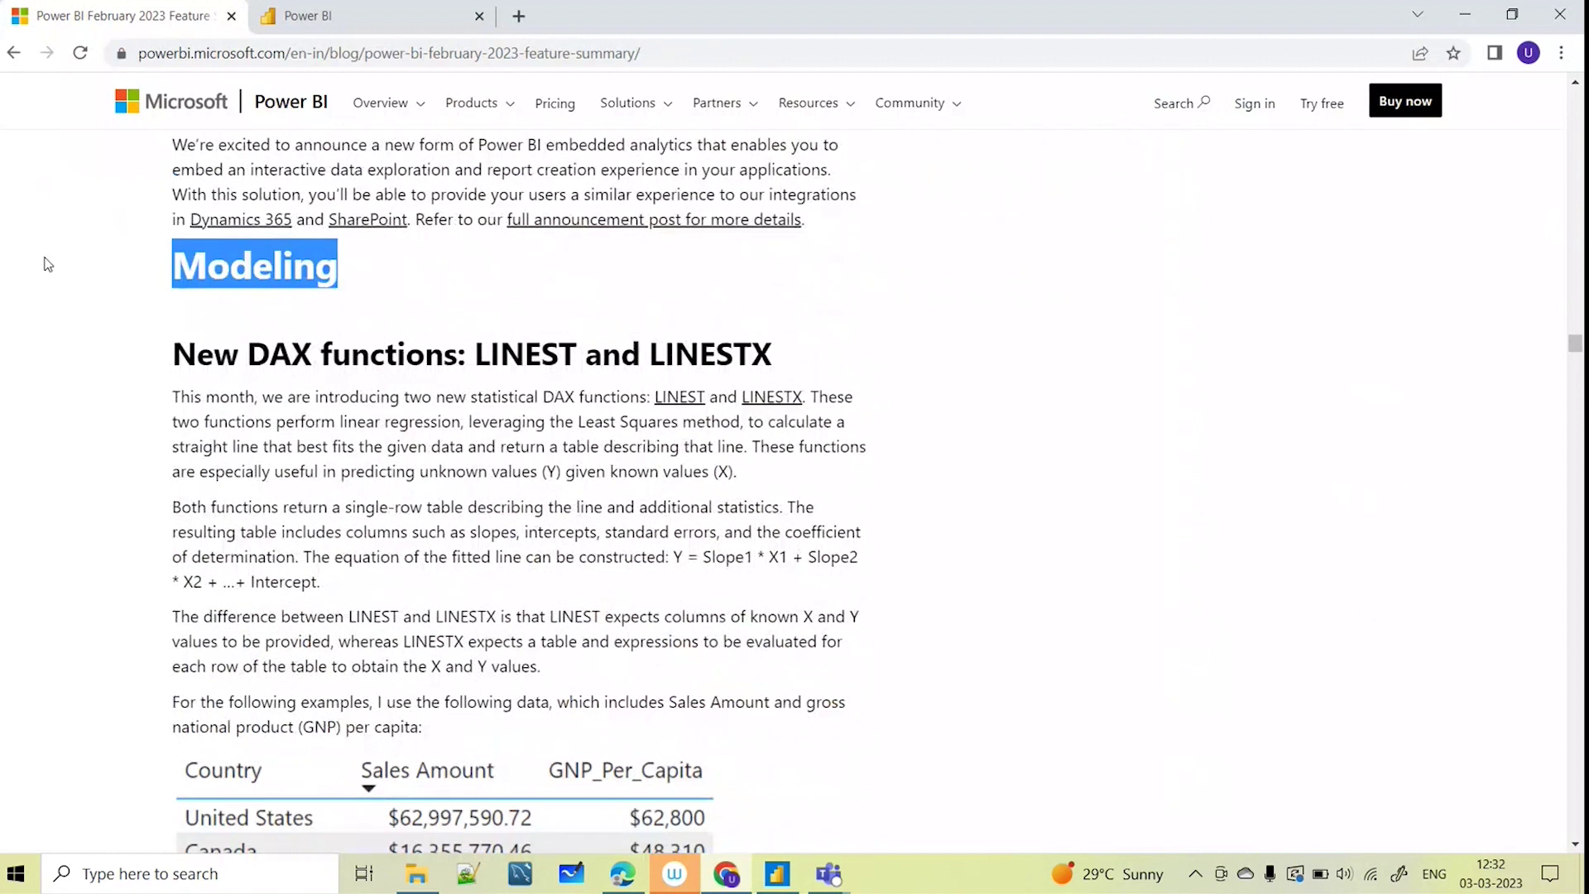
click(928, 344)
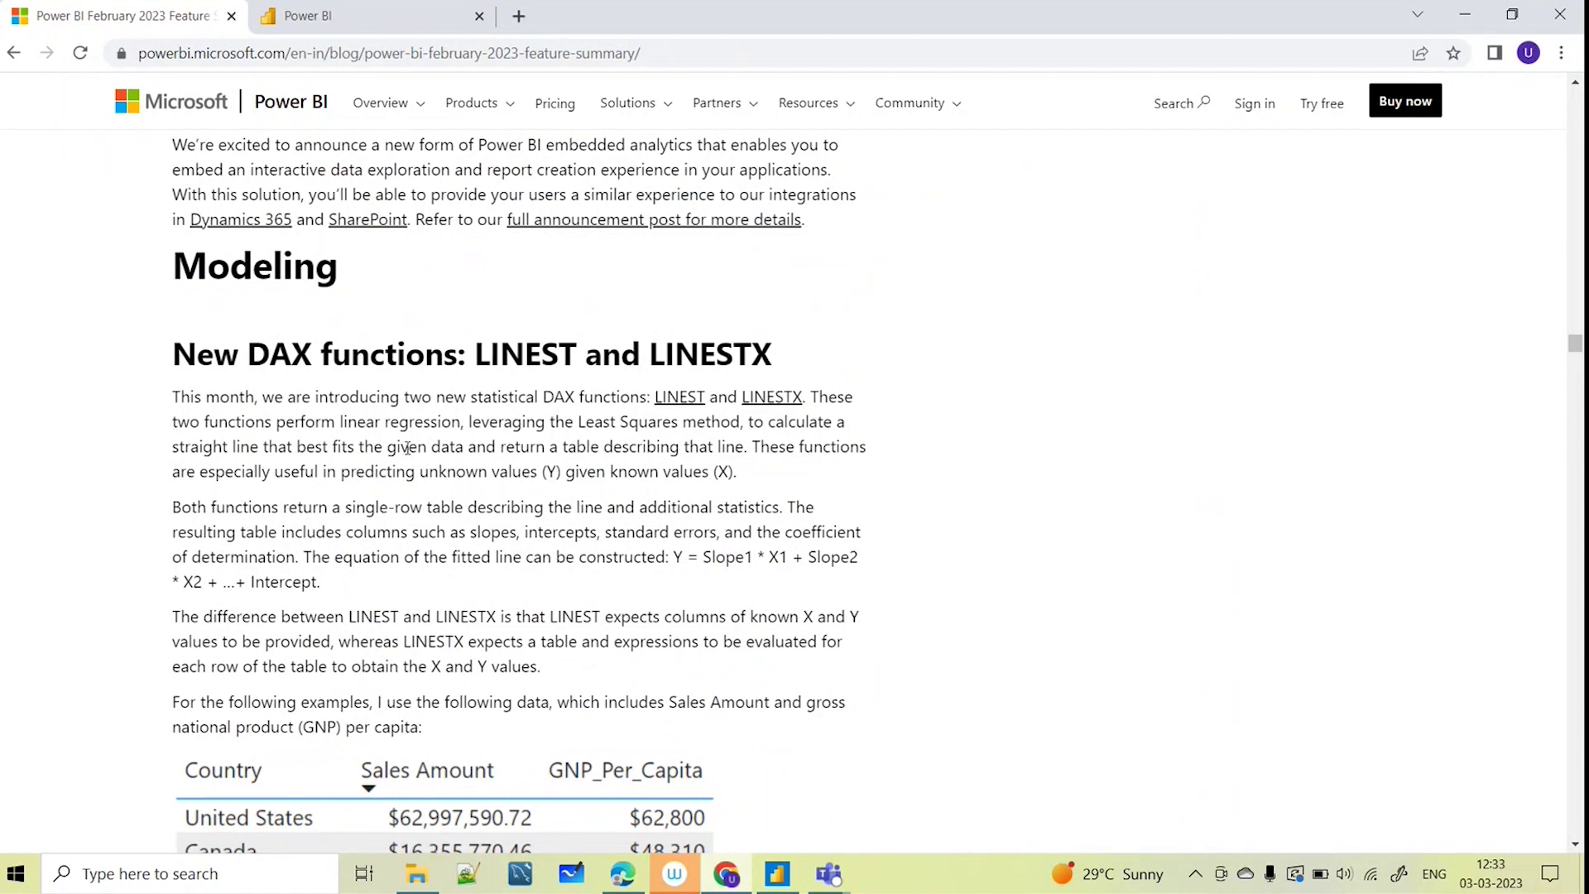
Highlight the linear regression sentence, then continue down and highlight the Service heading
drag(338, 421, 740, 421)
scroll(317, 653, down, 10)
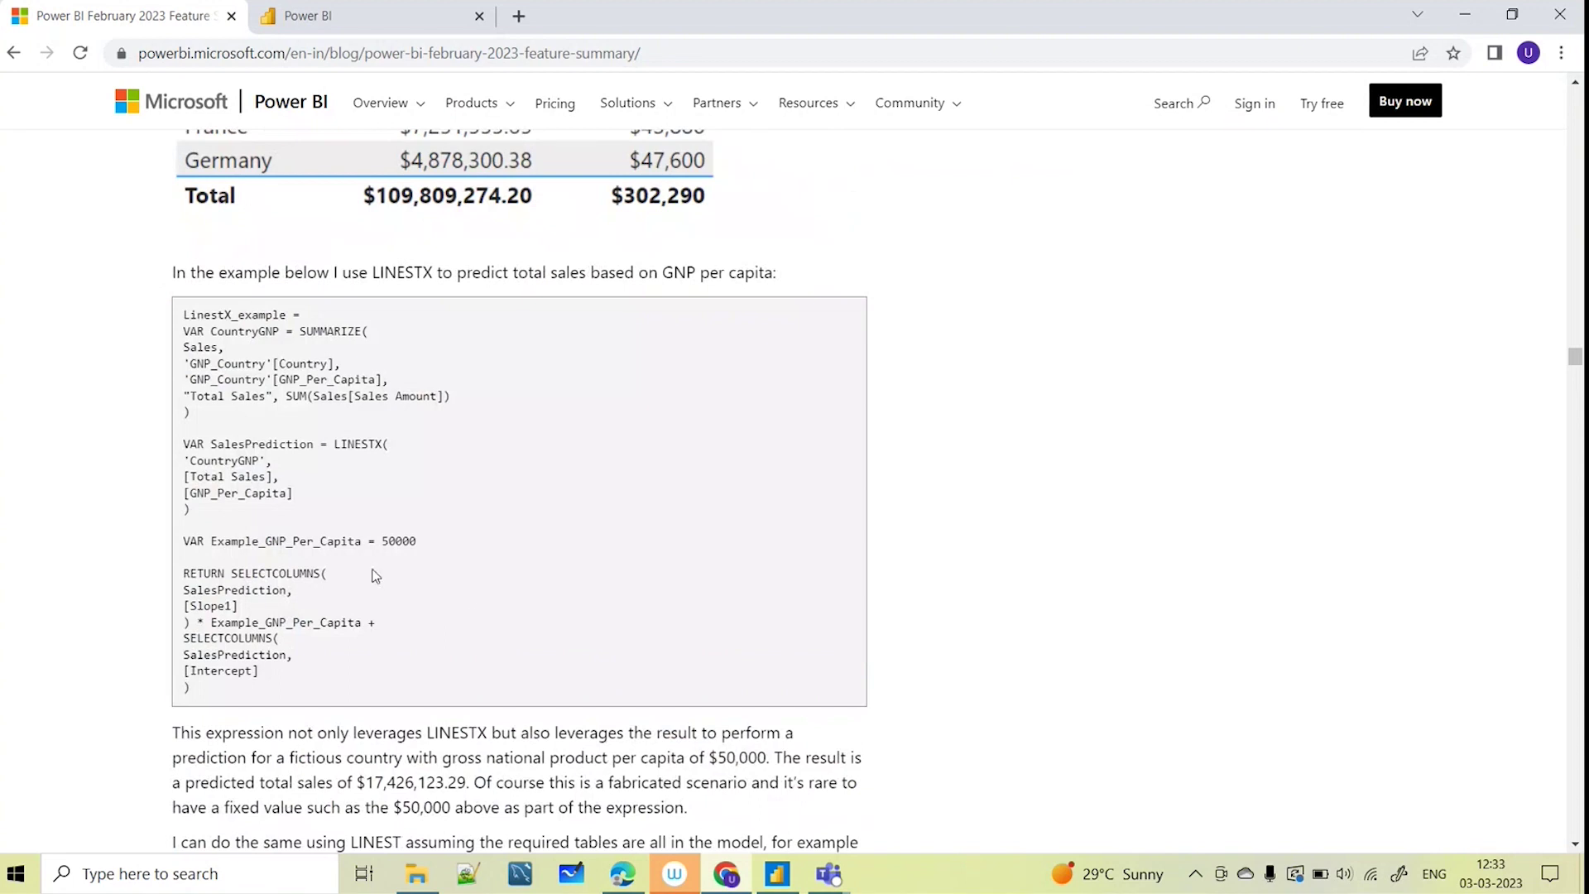
scroll(466, 601, down, 10)
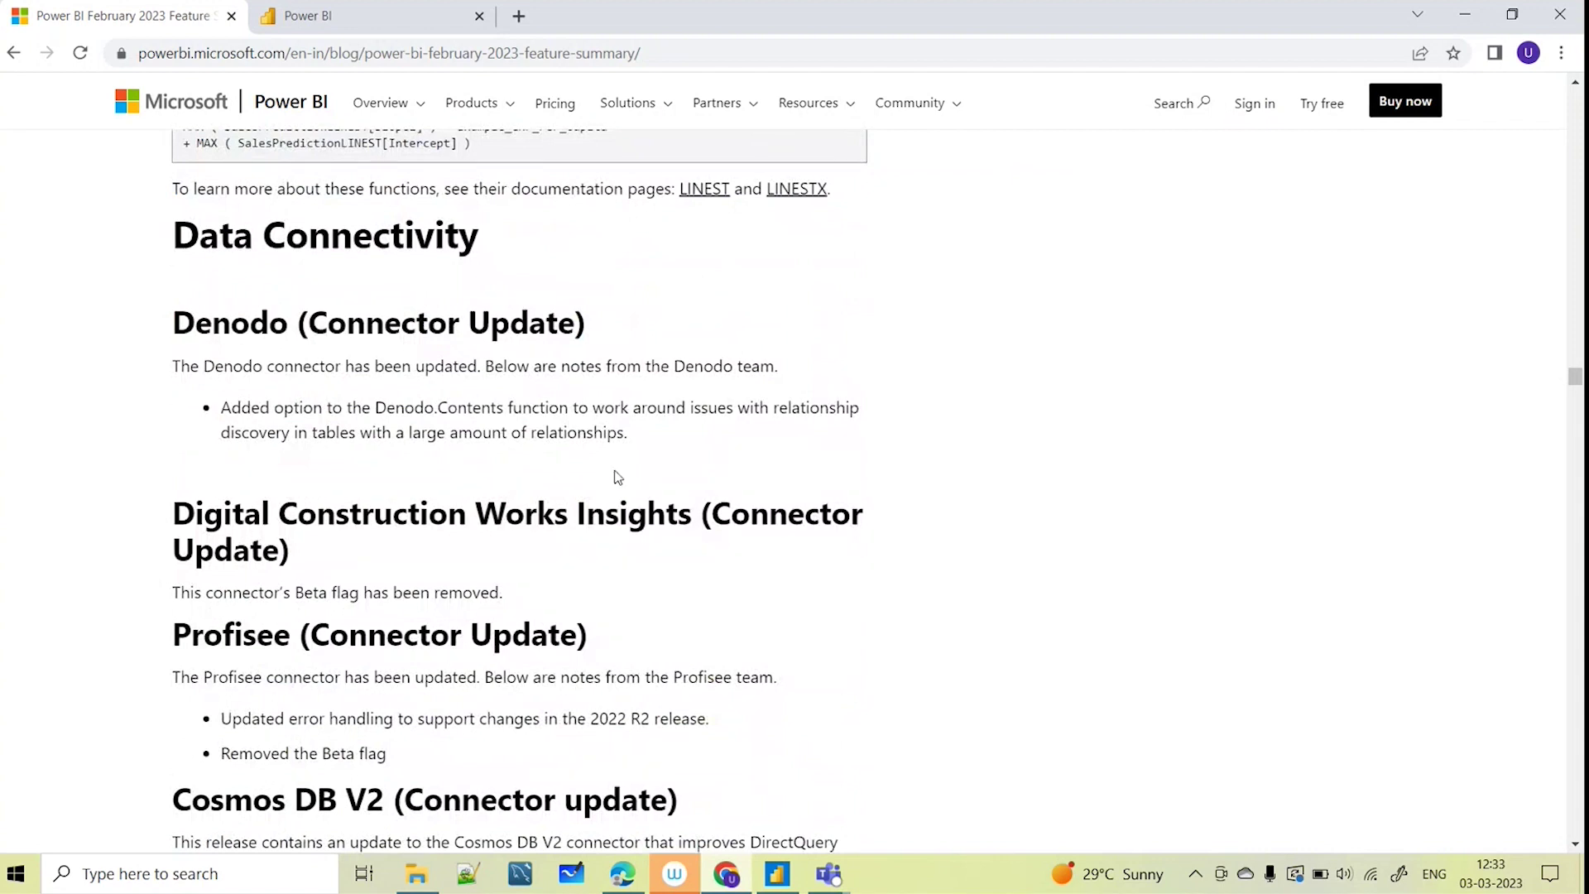
scroll(378, 331, down, 2)
scroll(319, 507, down, 3)
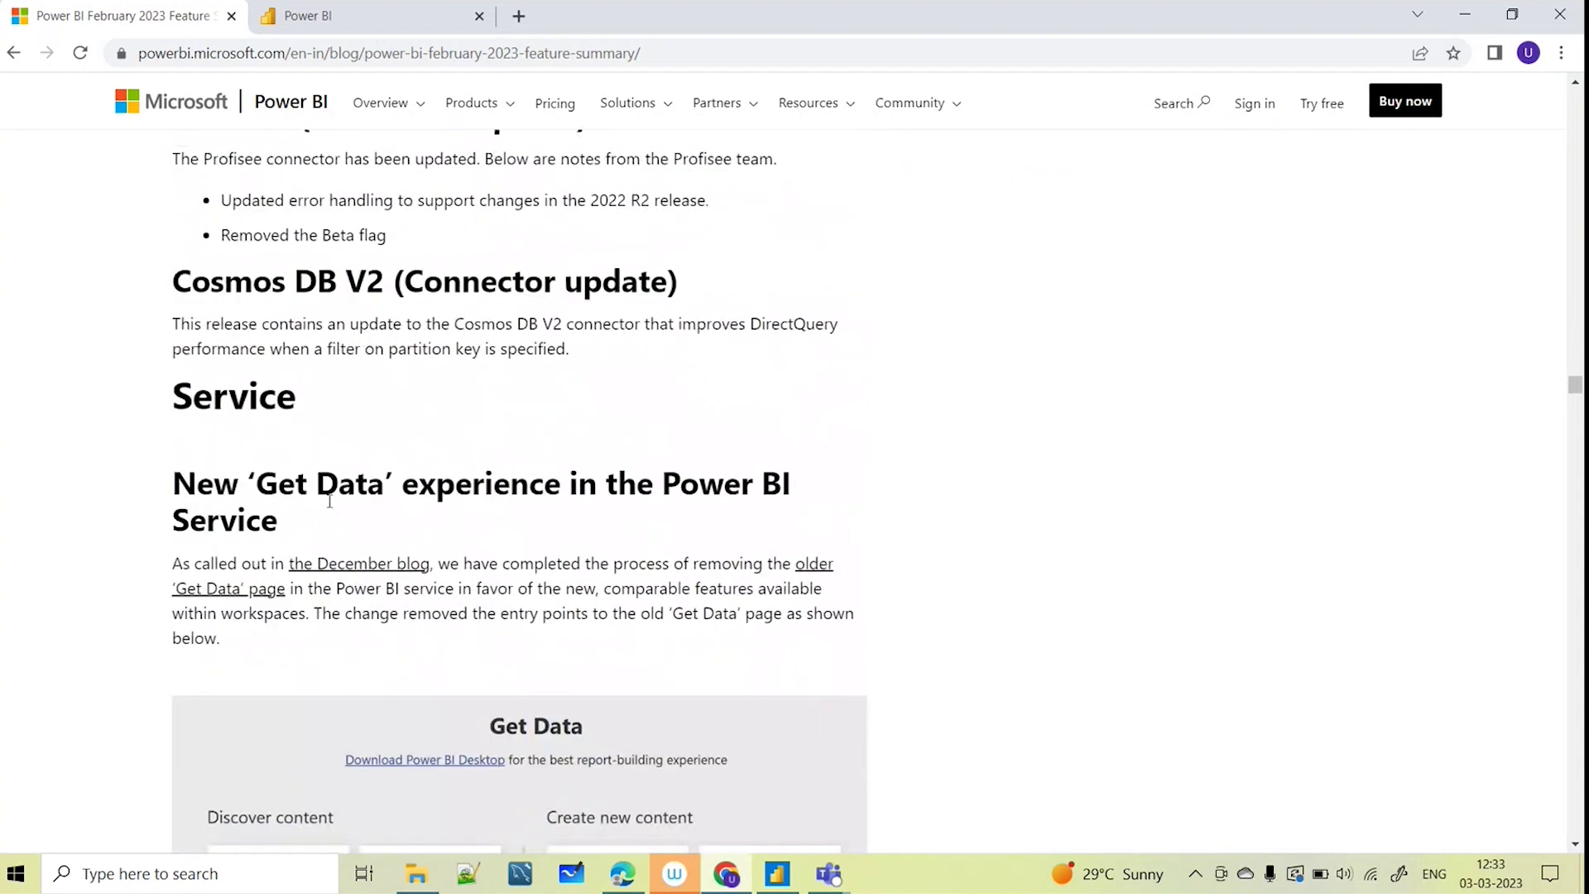
drag(369, 416, 156, 401)
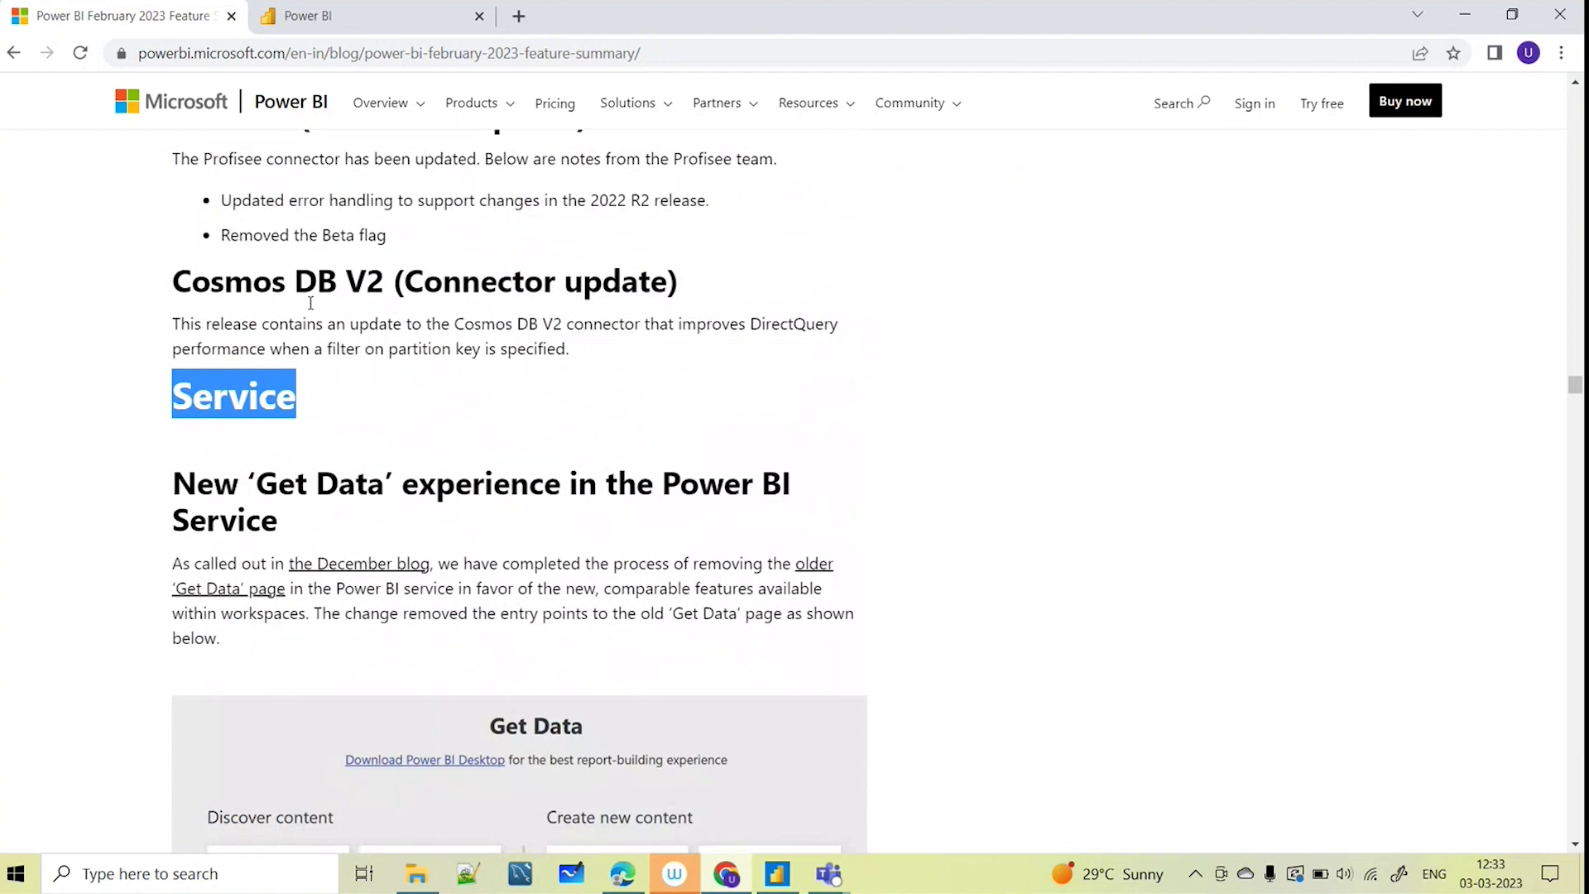
Read past the Service Get Data changes to the scorecard Compact view section
scroll(732, 458, down, 1)
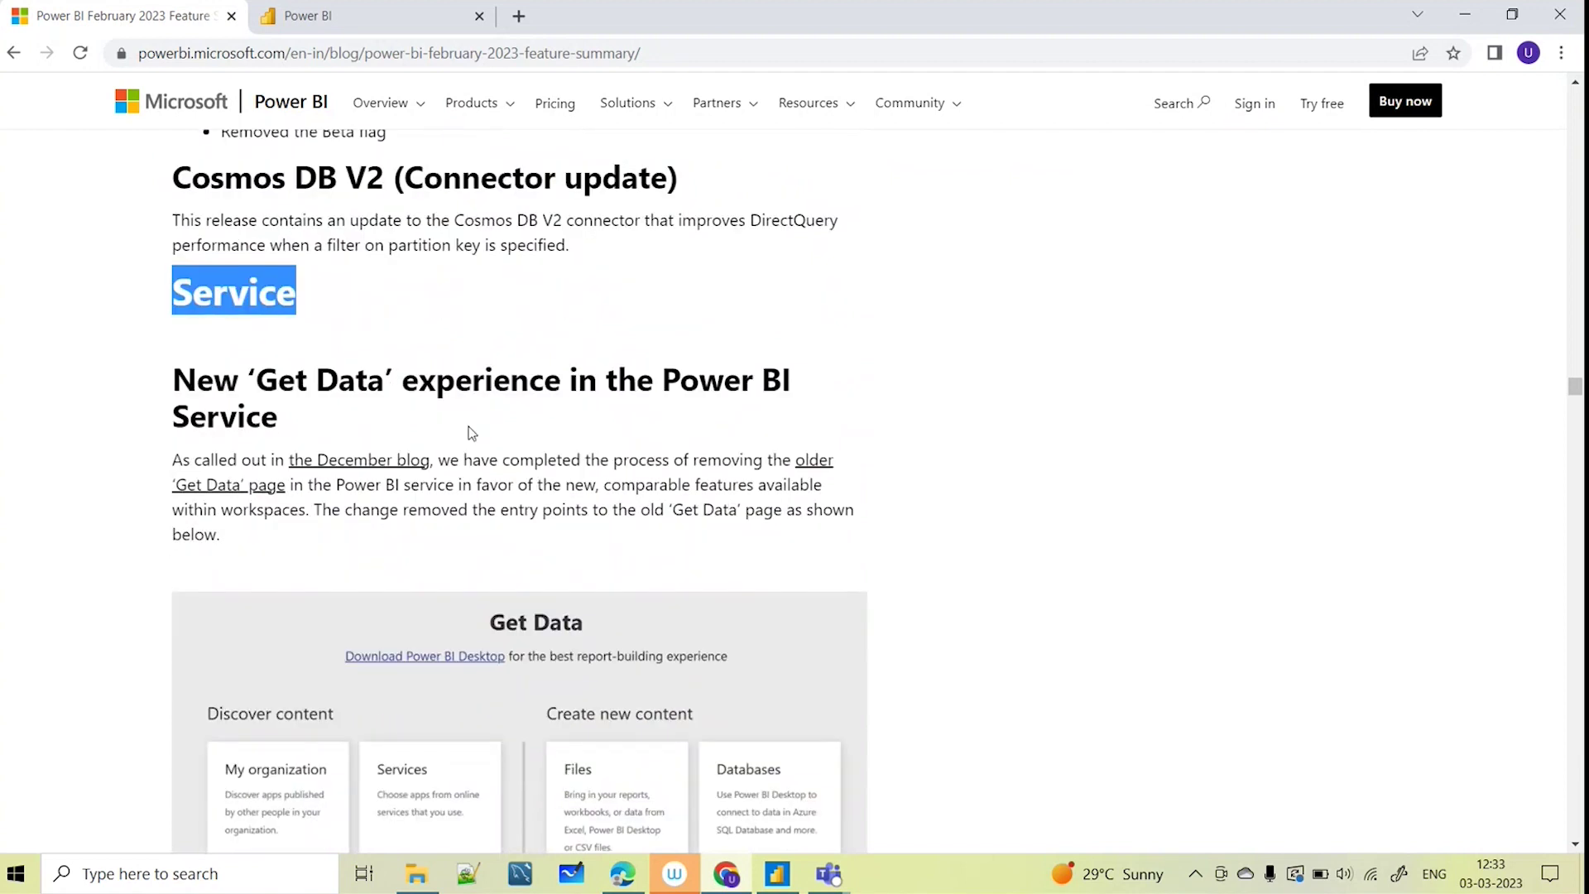
scroll(398, 484, down, 1)
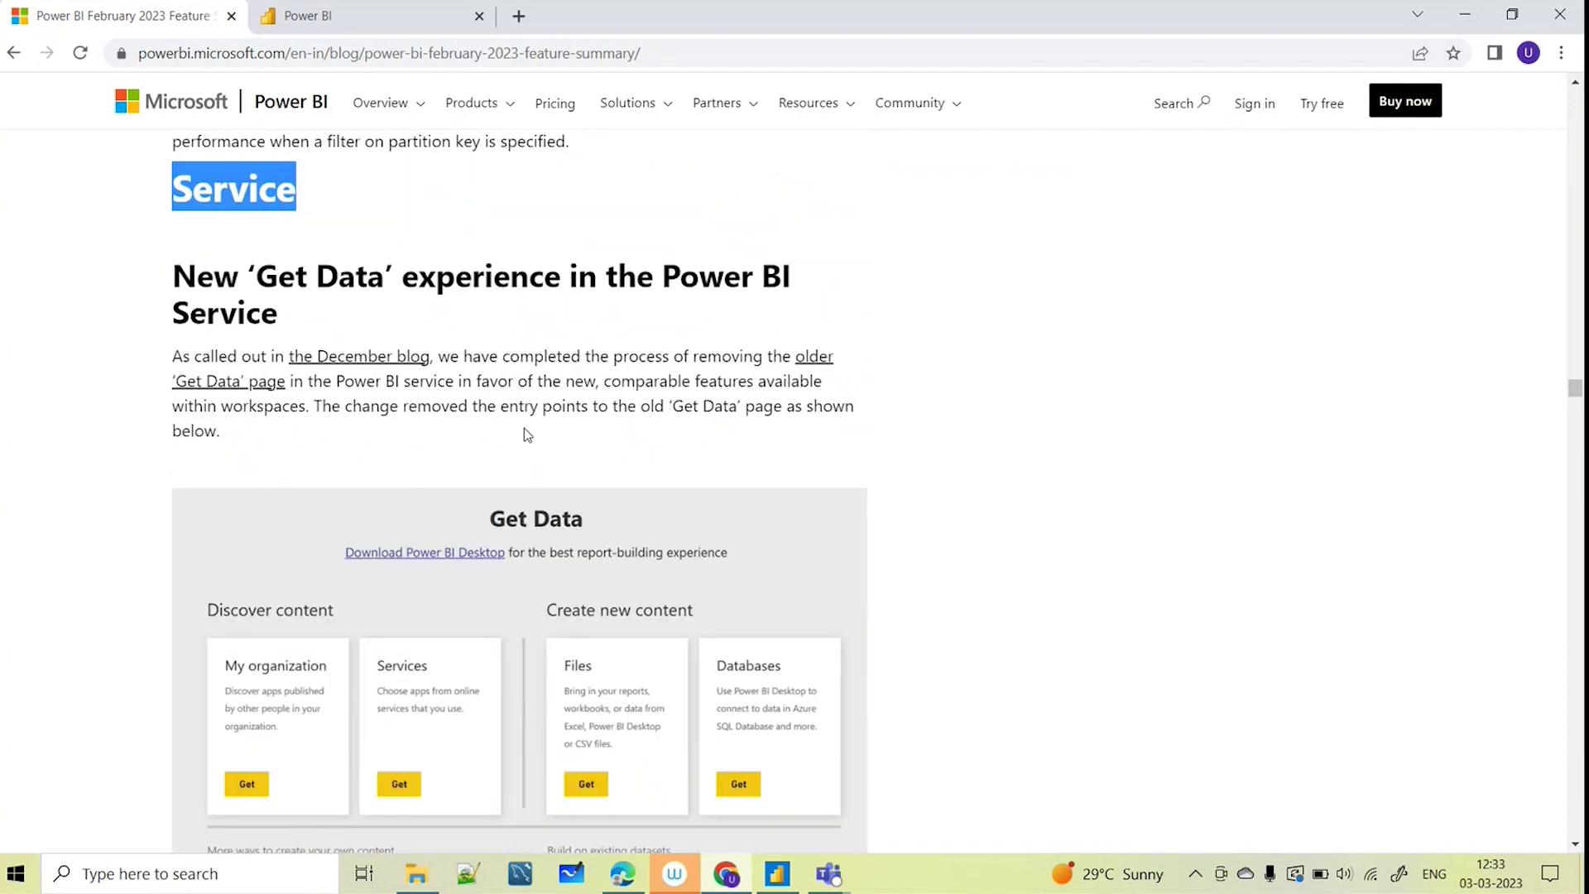
scroll(769, 464, down, 6)
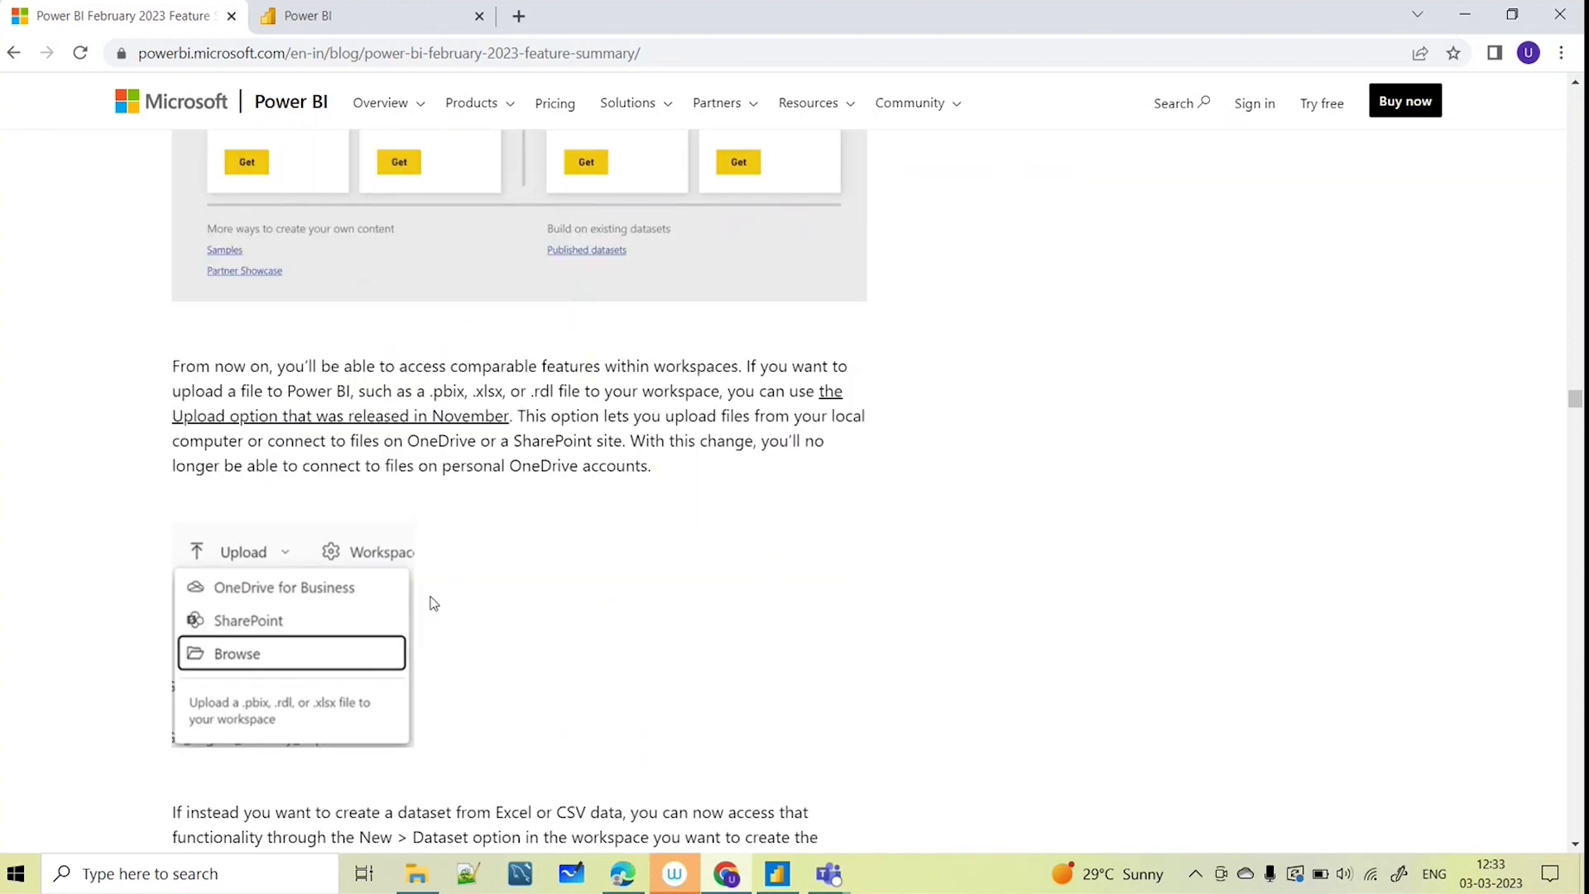
scroll(435, 605, up, 1)
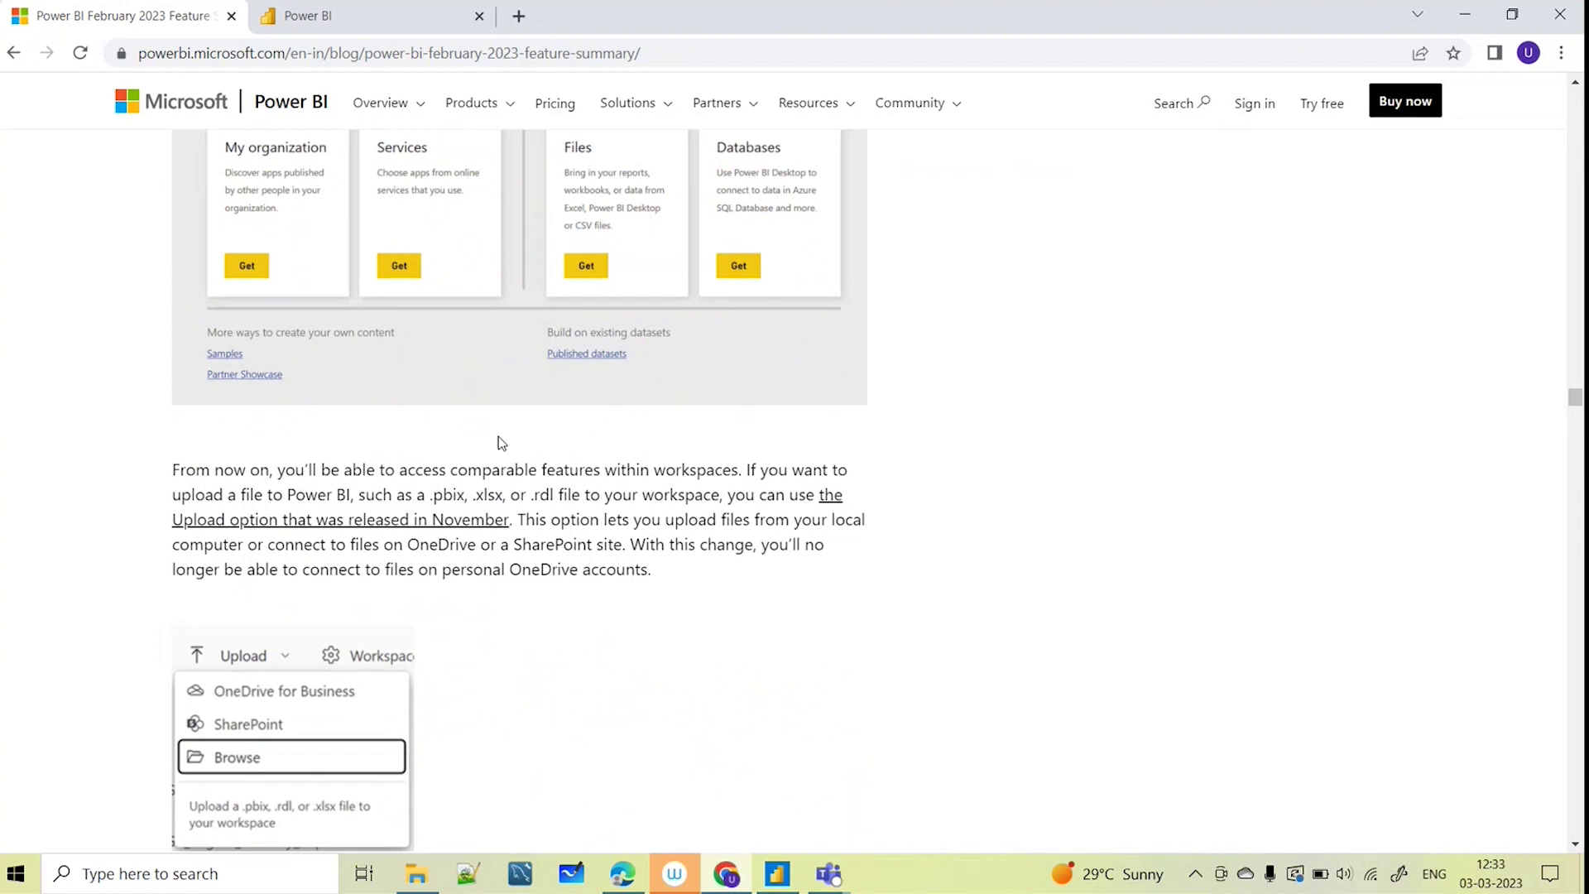
scroll(498, 435, down, 4)
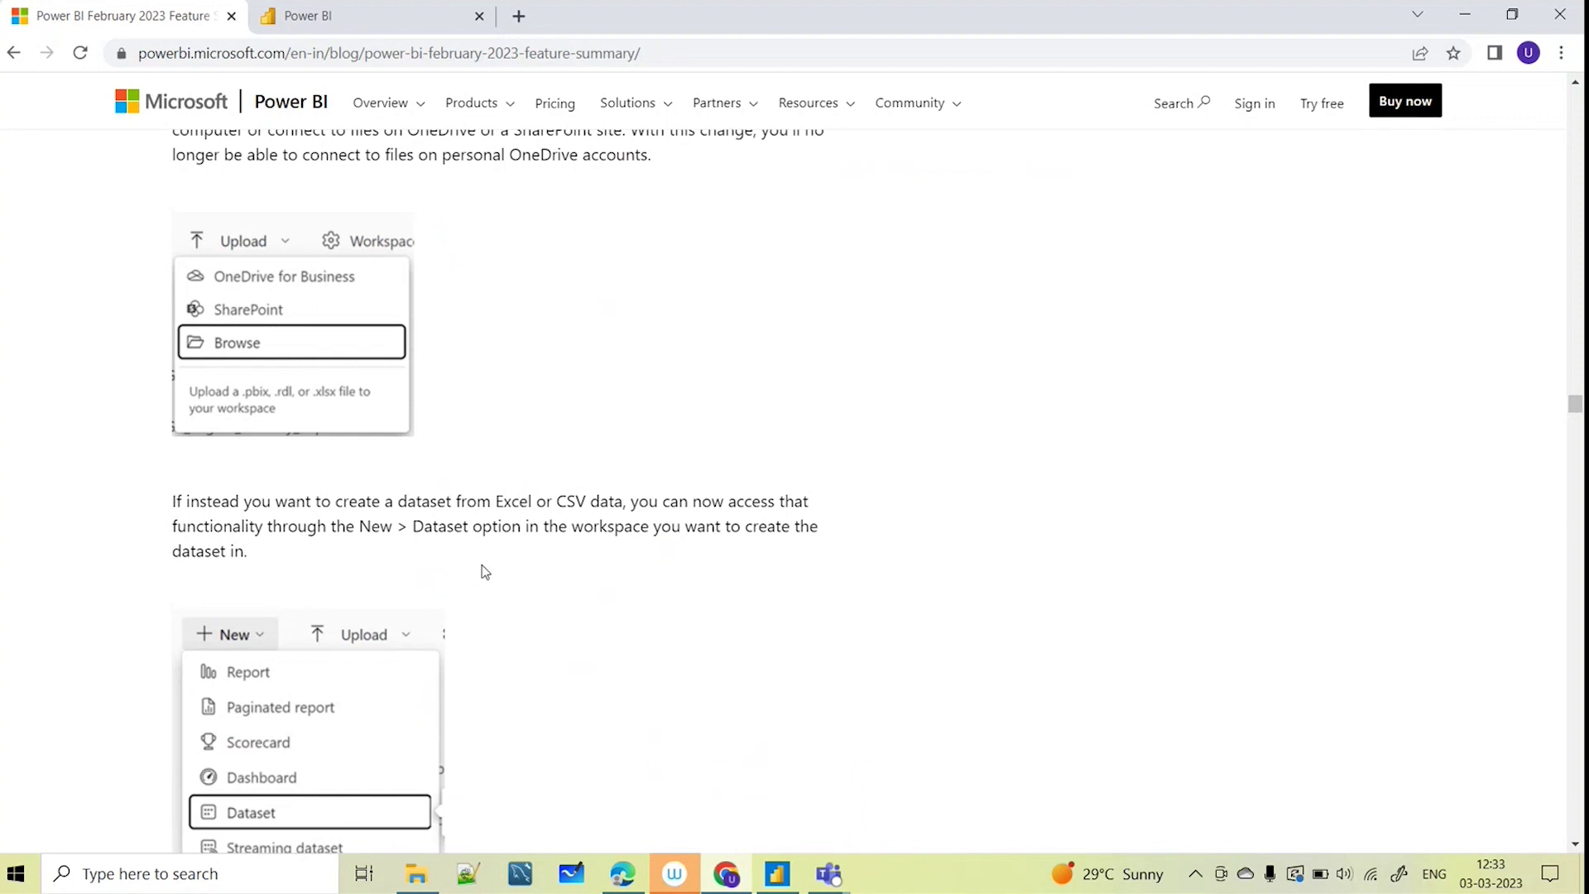
scroll(481, 564, down, 2)
scroll(612, 496, down, 2)
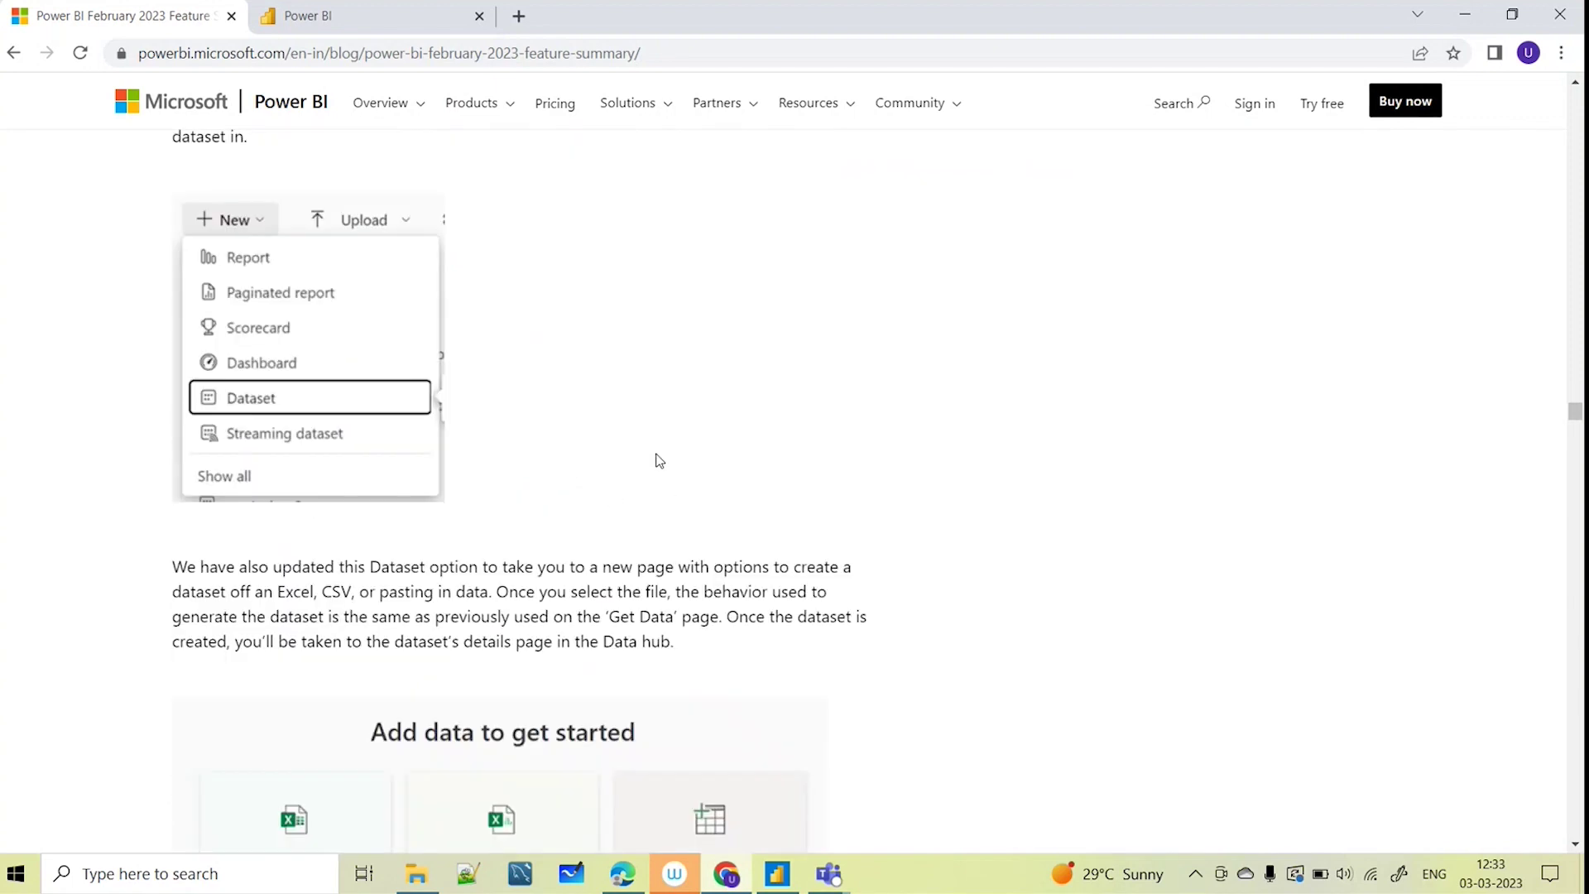
scroll(558, 492, down, 6)
scroll(565, 484, down, 3)
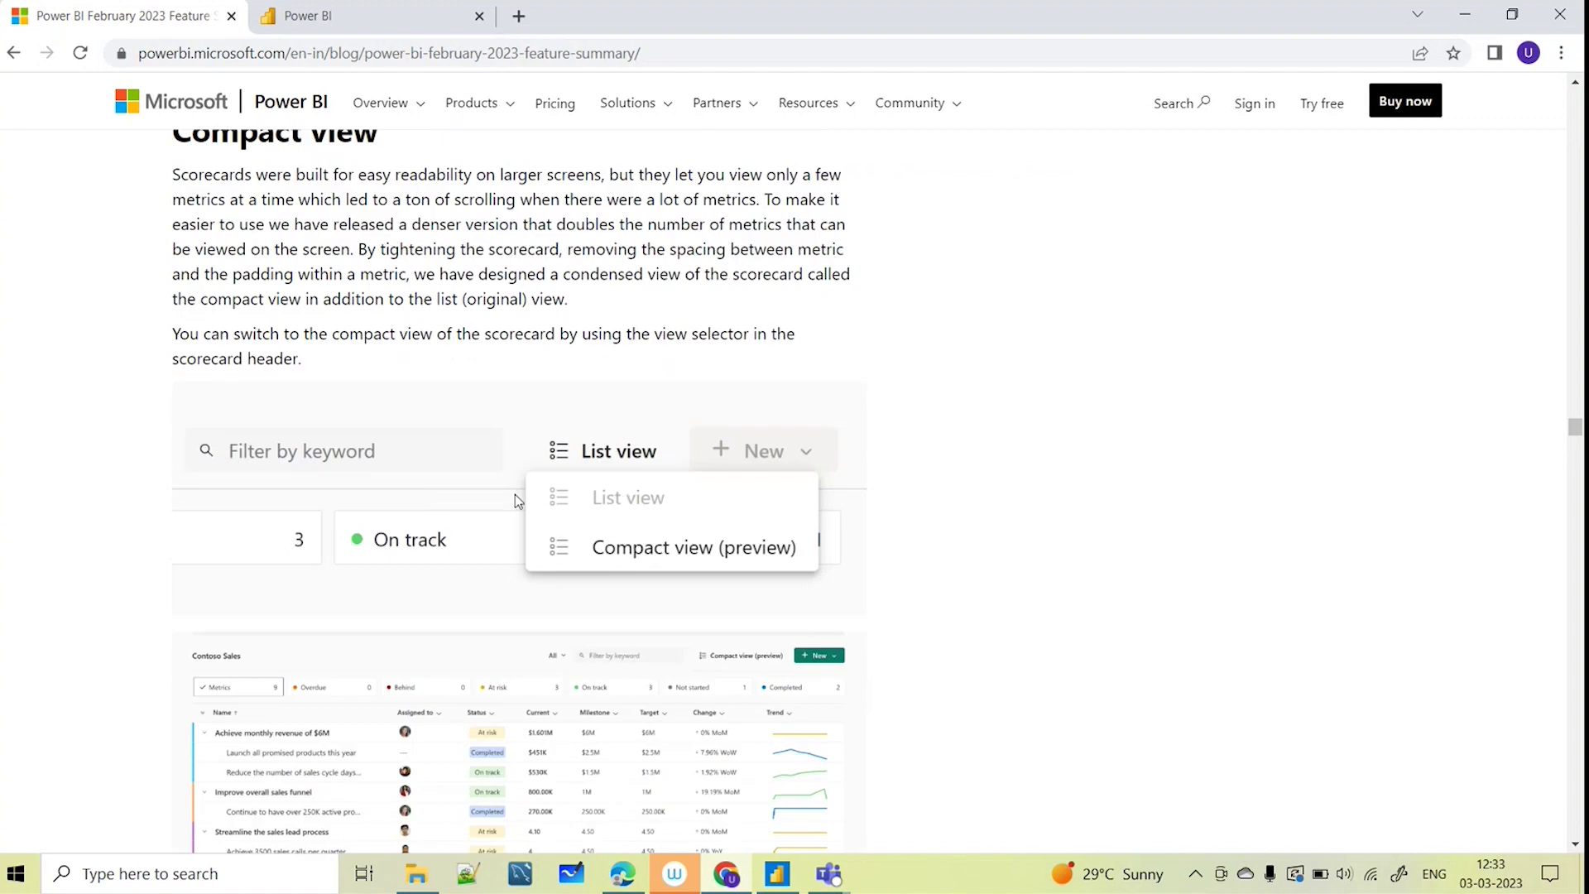
Read through the metrics, paginated report and embedded sections of the blog
scroll(509, 499, up, 1)
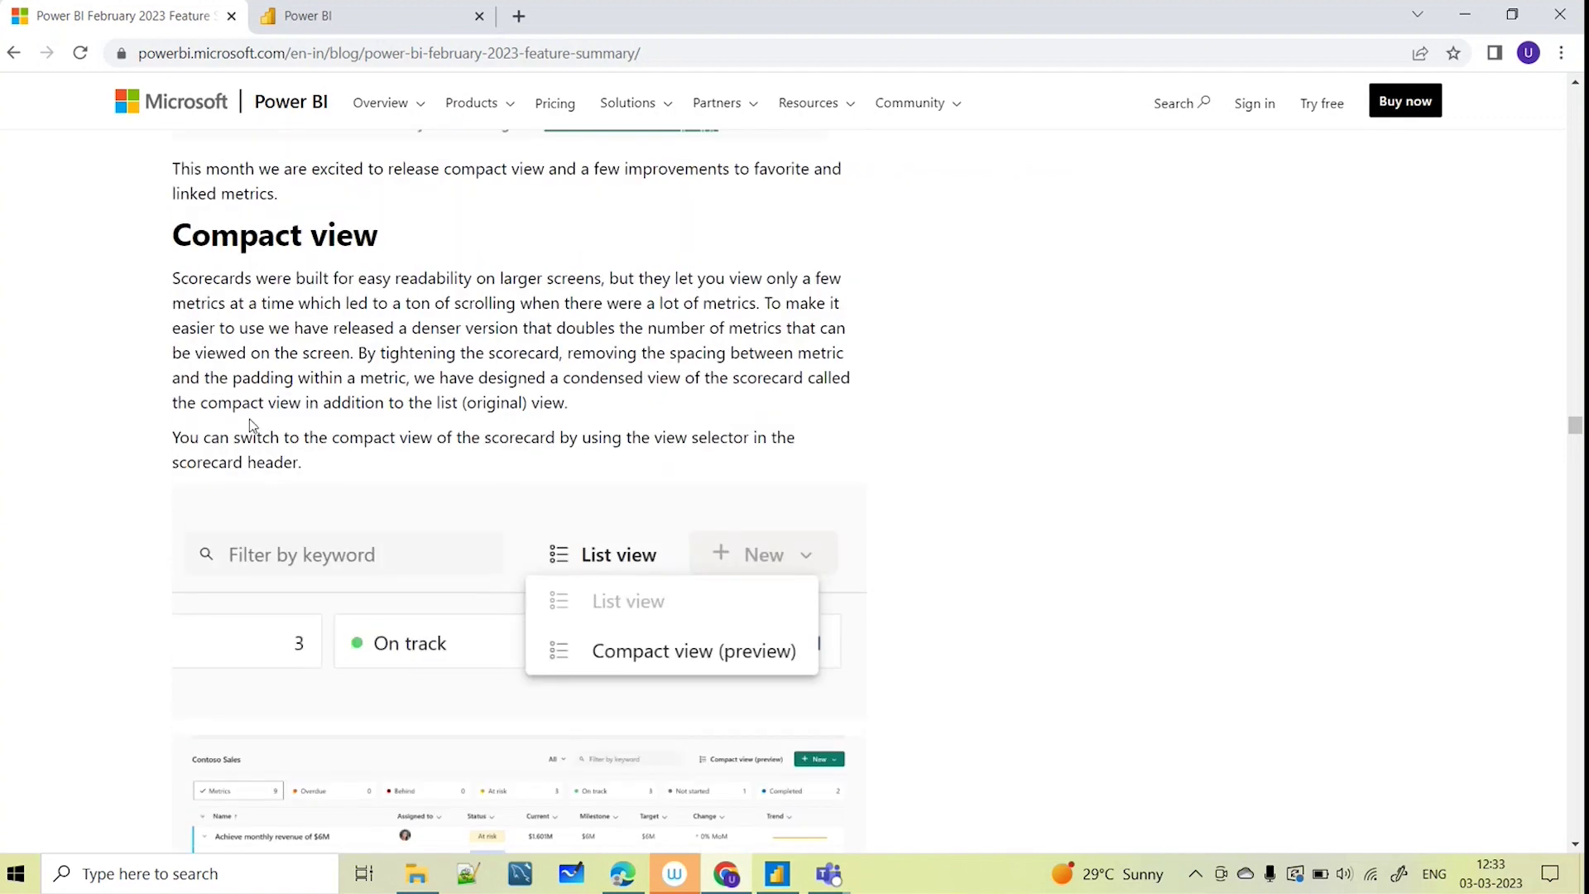
scroll(393, 486, down, 1)
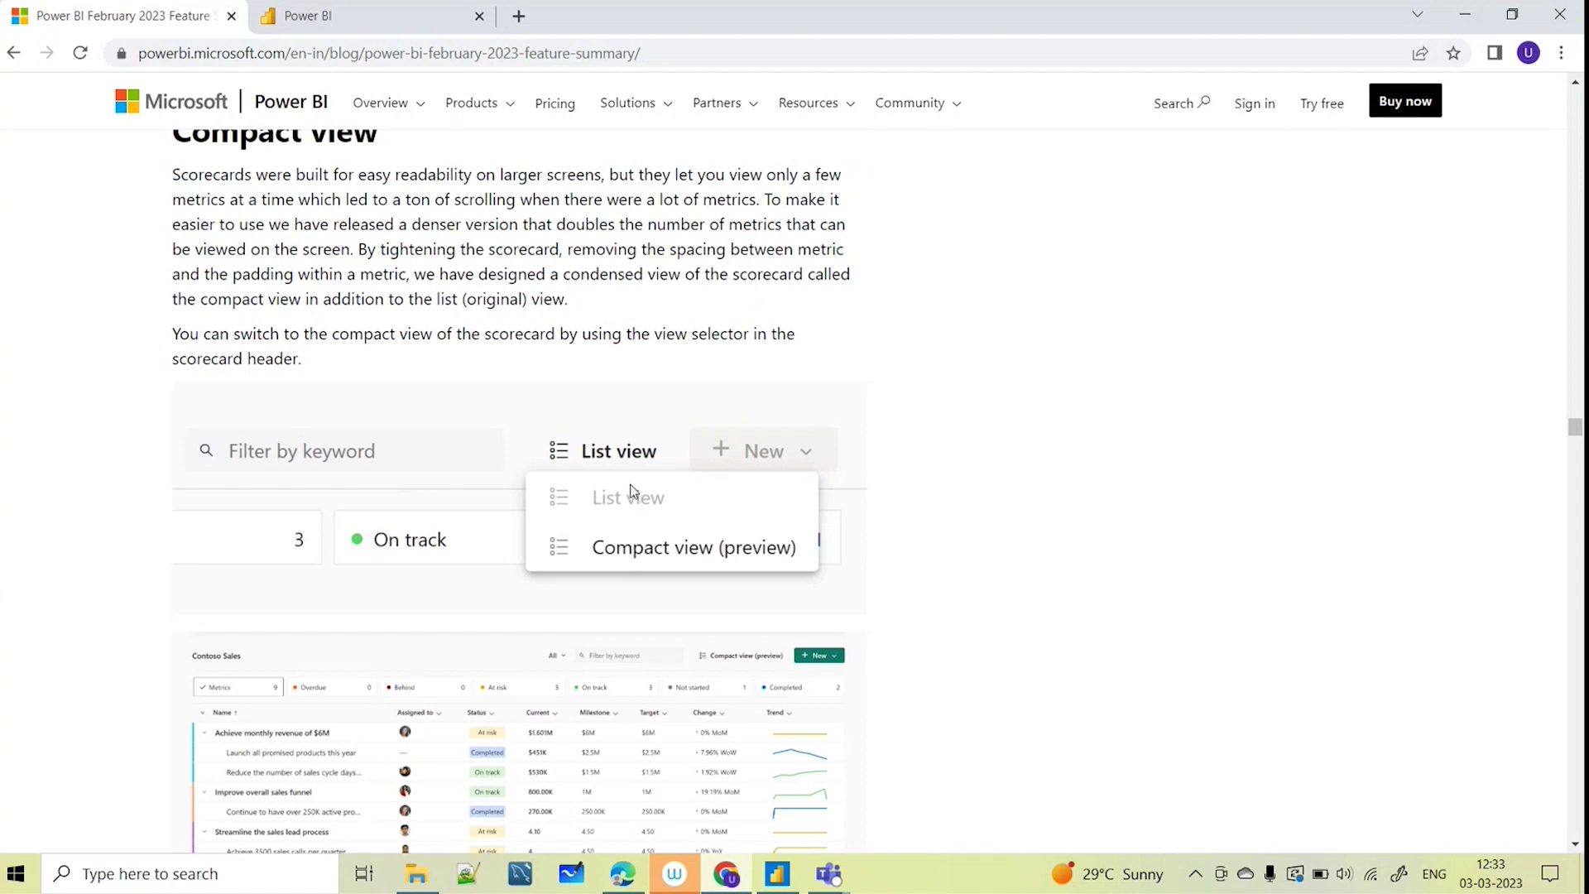
scroll(589, 491, up, 2)
scroll(579, 488, down, 2)
scroll(585, 491, down, 8)
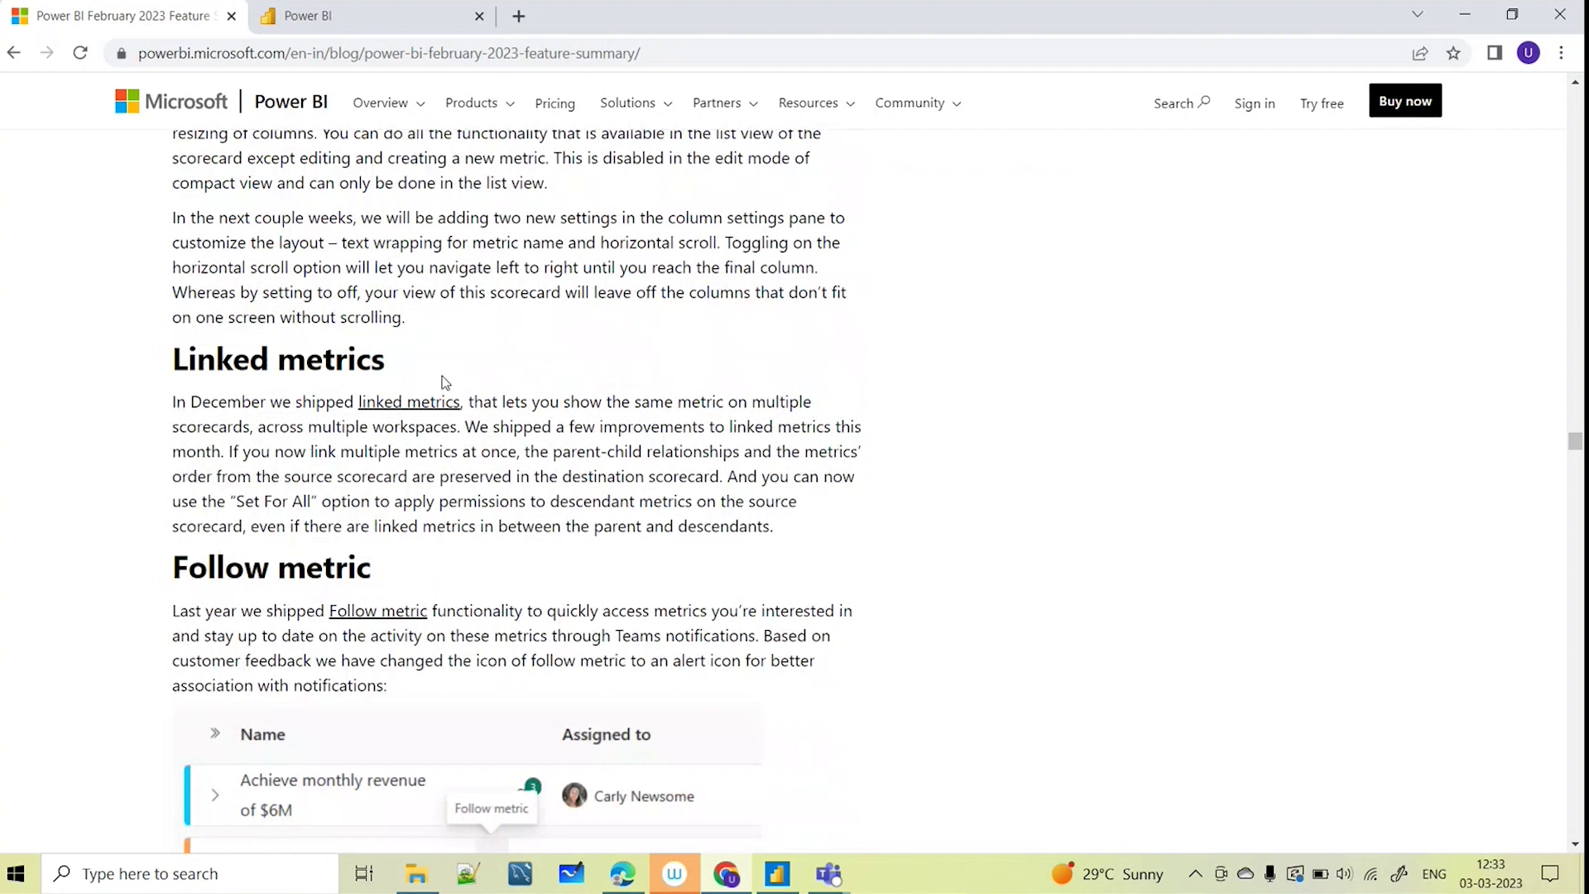
scroll(253, 447, down, 3)
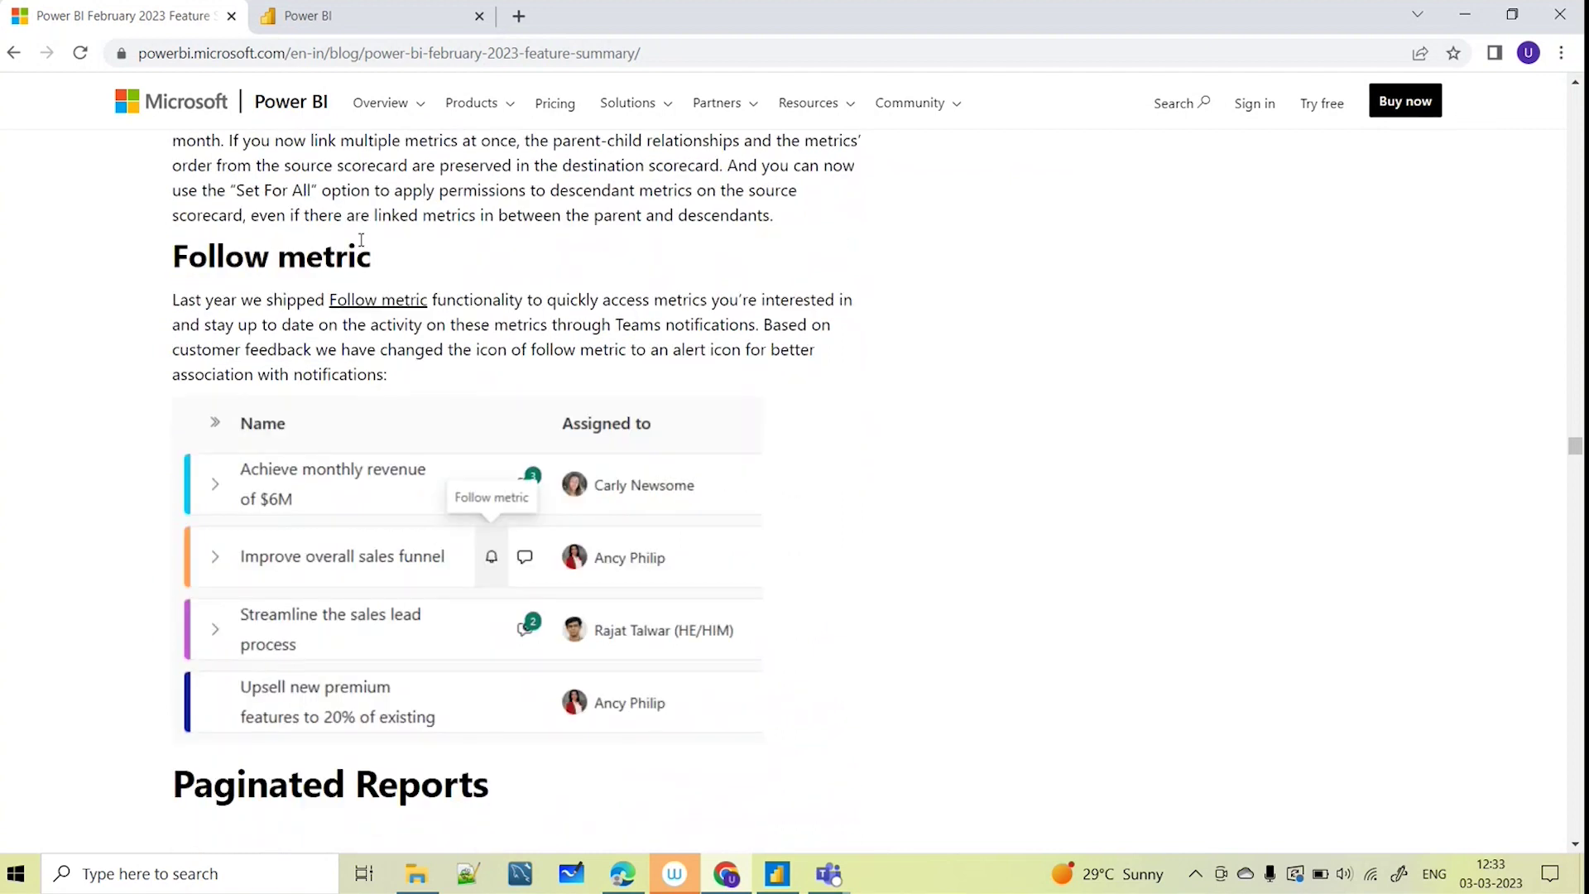
scroll(503, 394, down, 3)
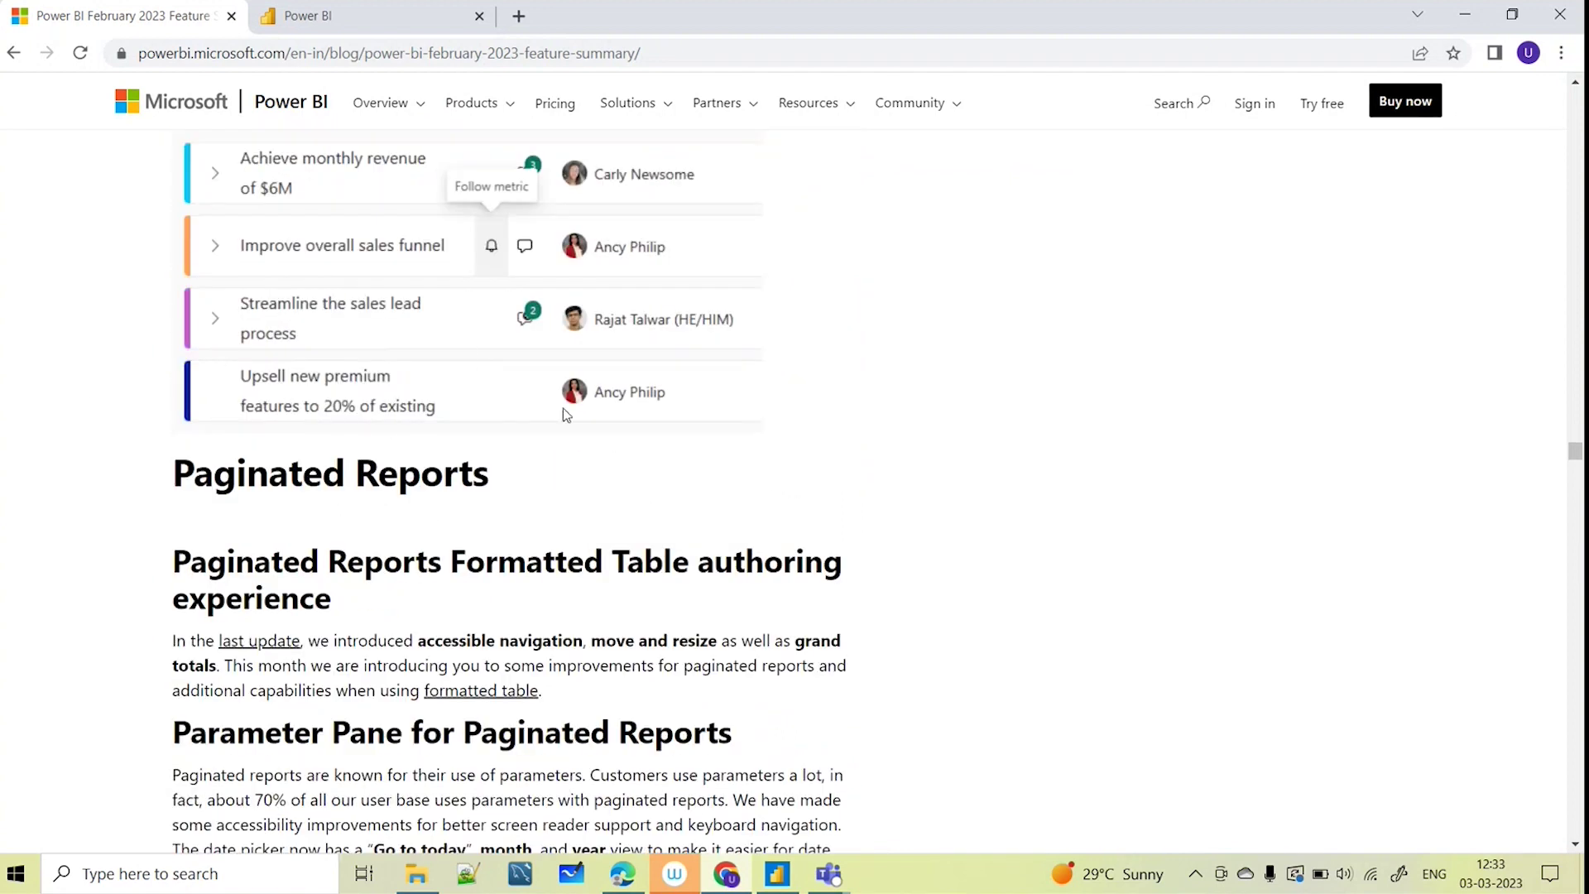
scroll(562, 438, up, 5)
scroll(556, 461, up, 4)
scroll(556, 462, down, 10)
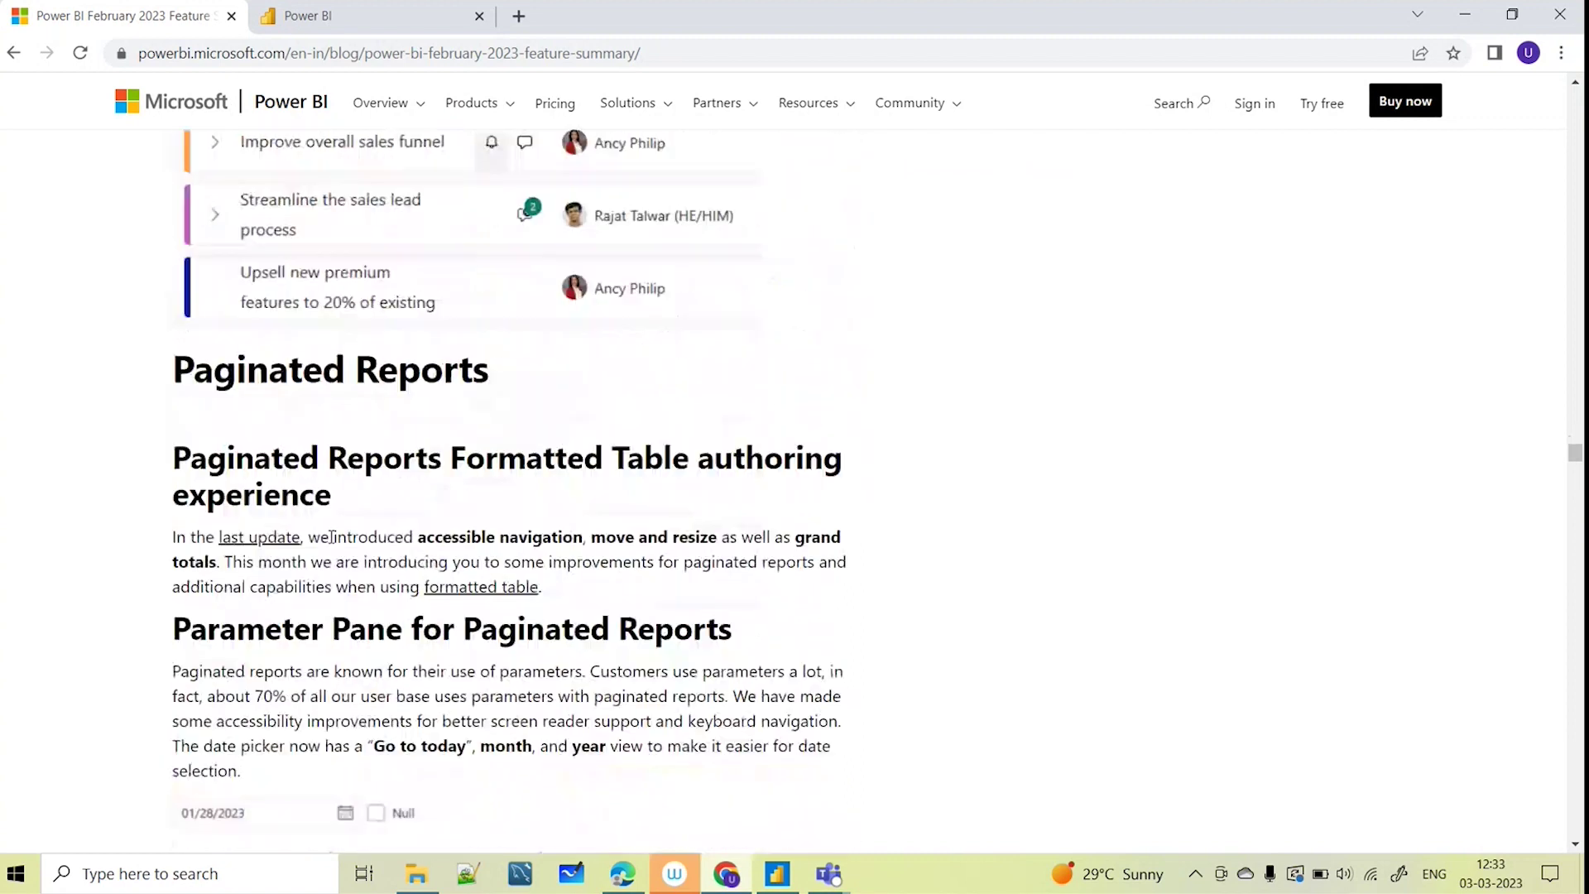
scroll(576, 311, down, 1)
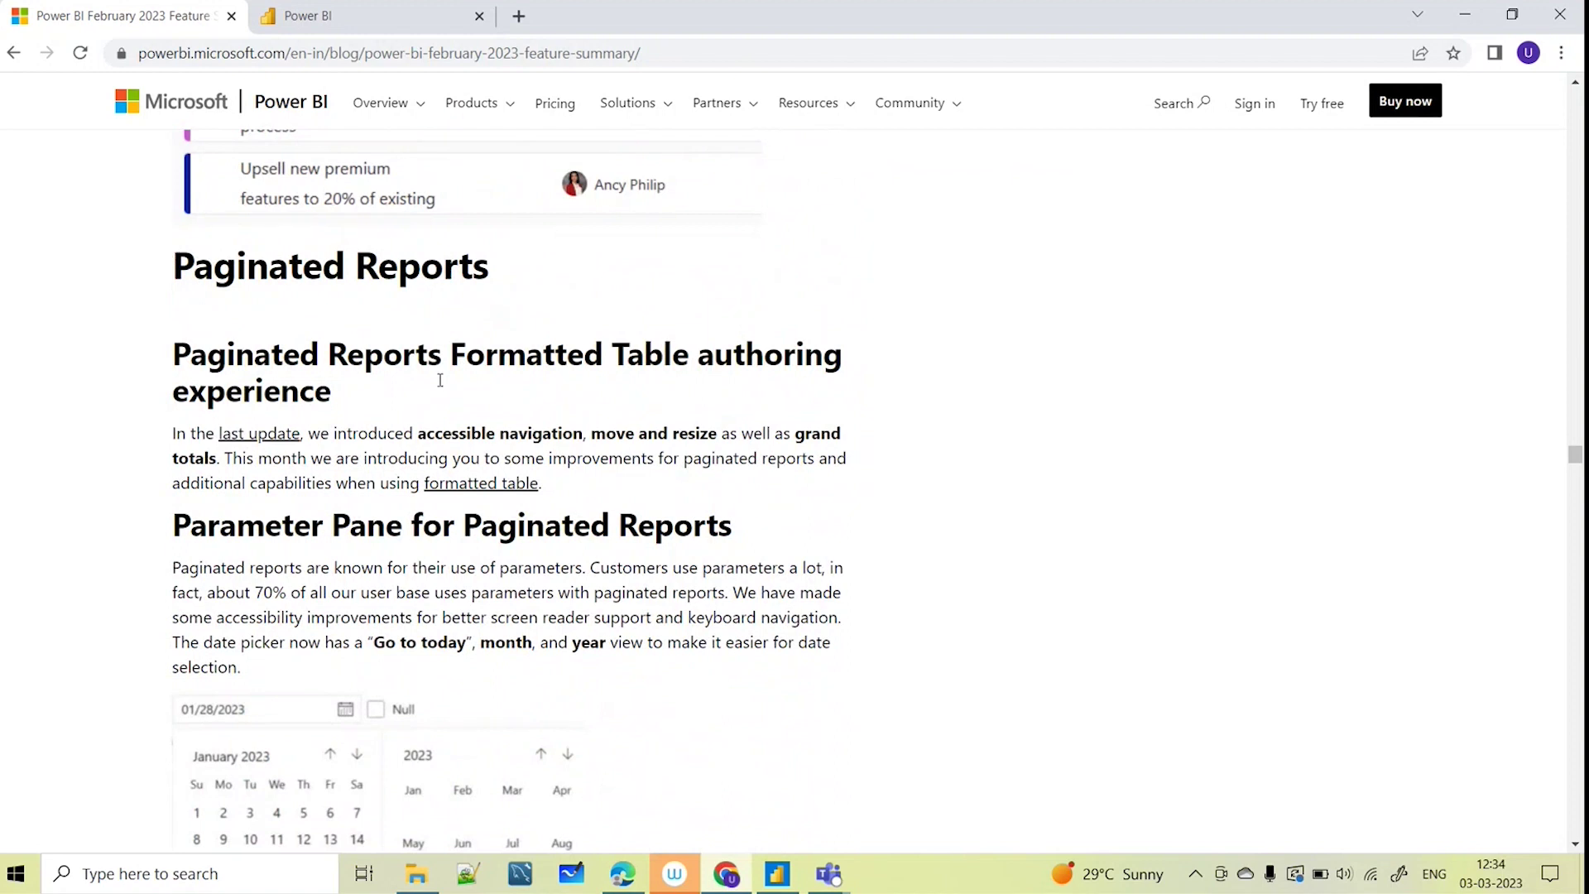
Reach the 'Visualizations (third party visuals)' heading and highlight 'third party visuals'
scroll(643, 515, down, 5)
scroll(650, 556, up, 4)
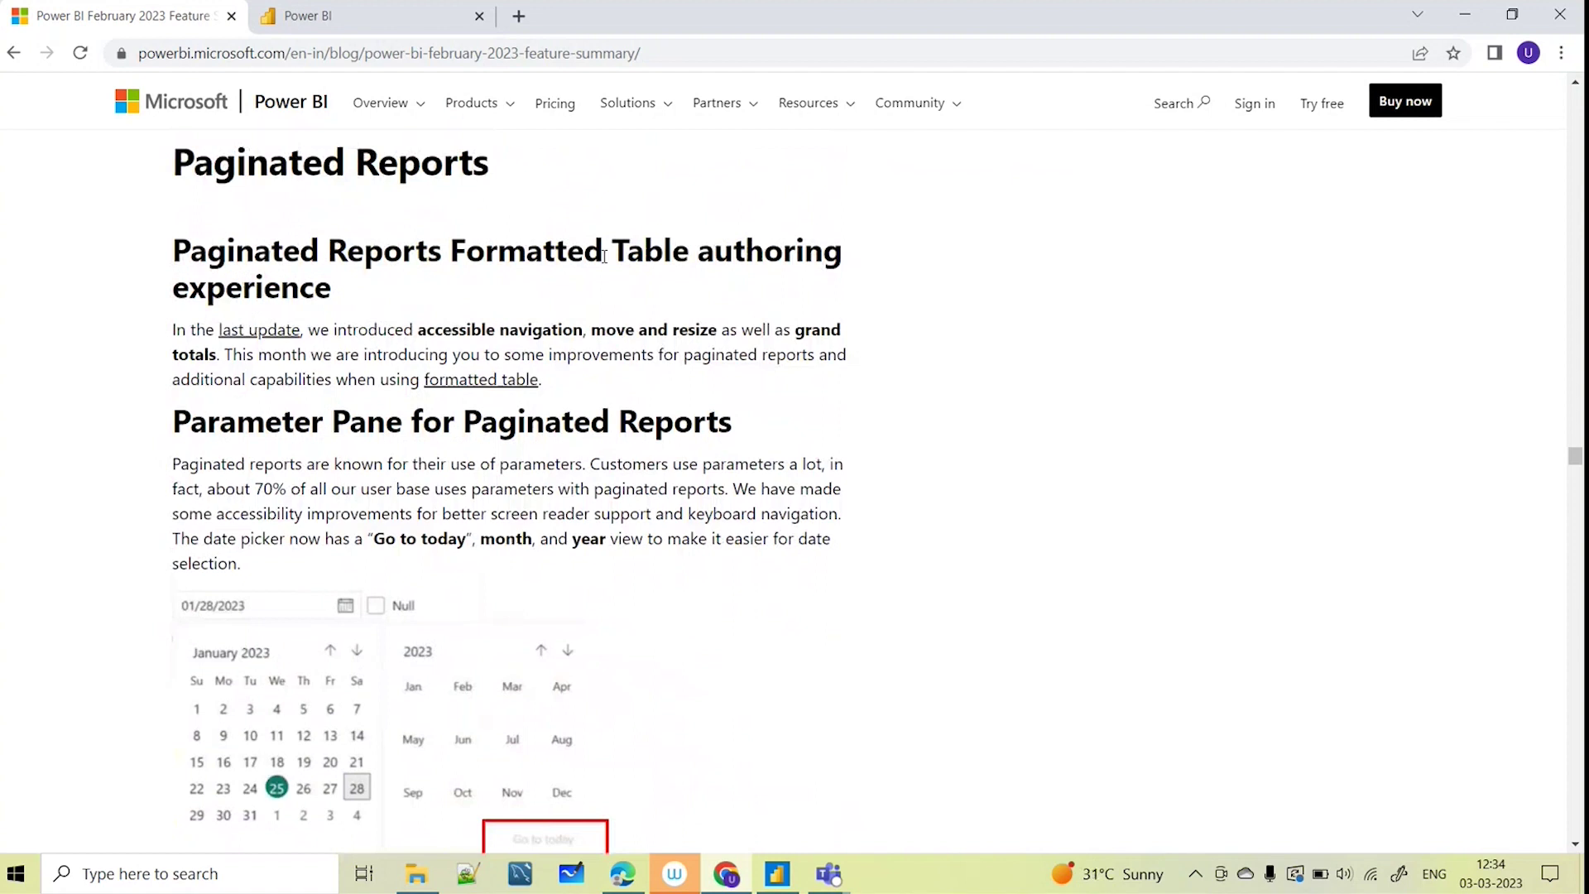
scroll(642, 368, down, 7)
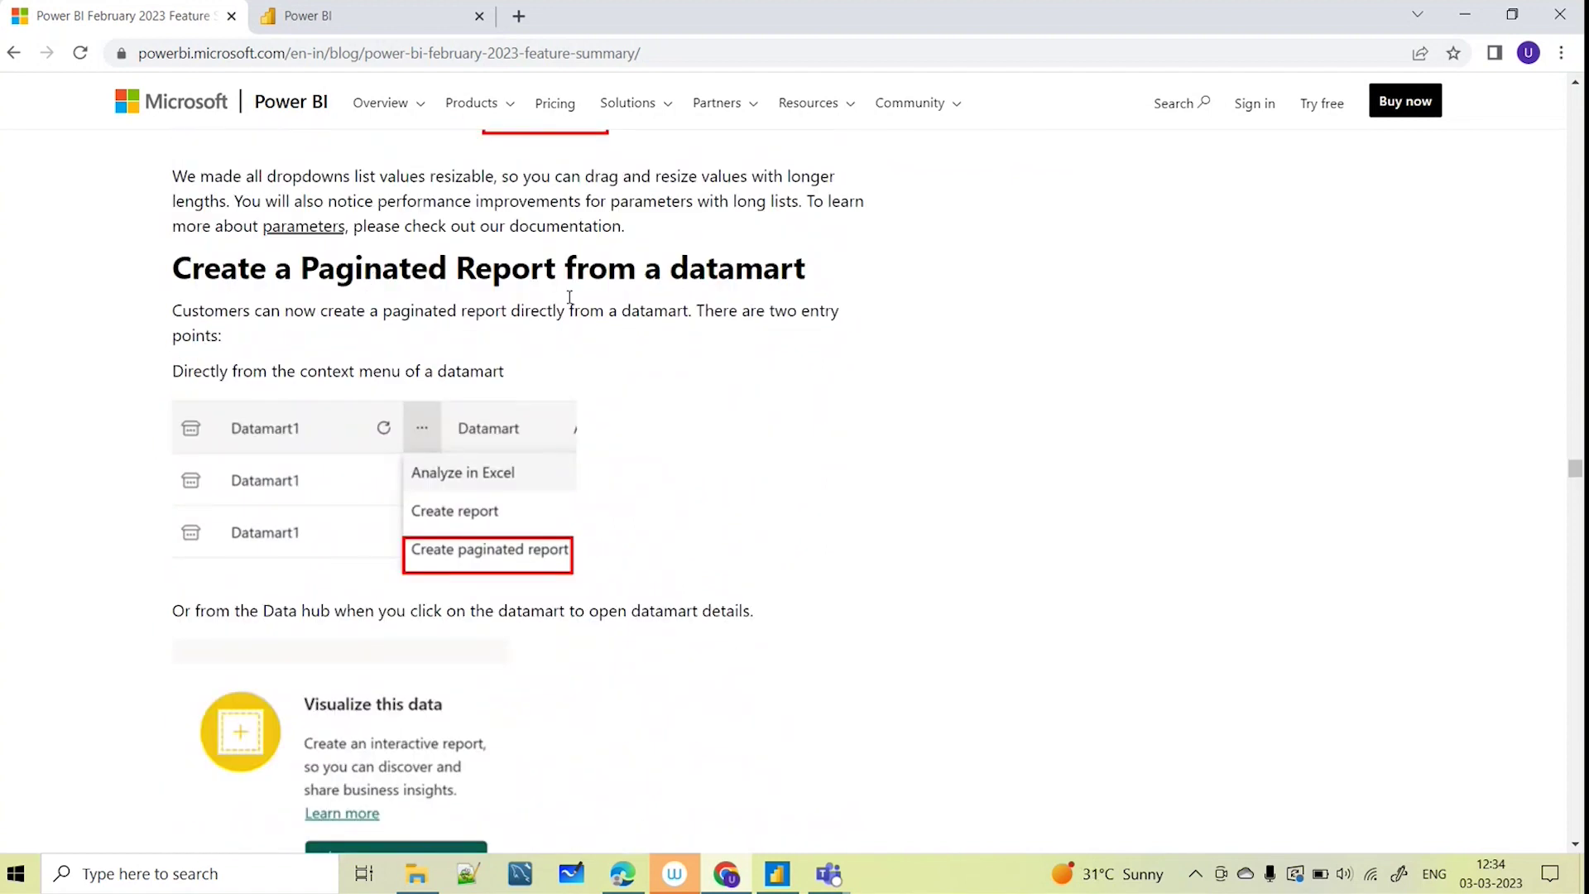
scroll(347, 339, down, 3)
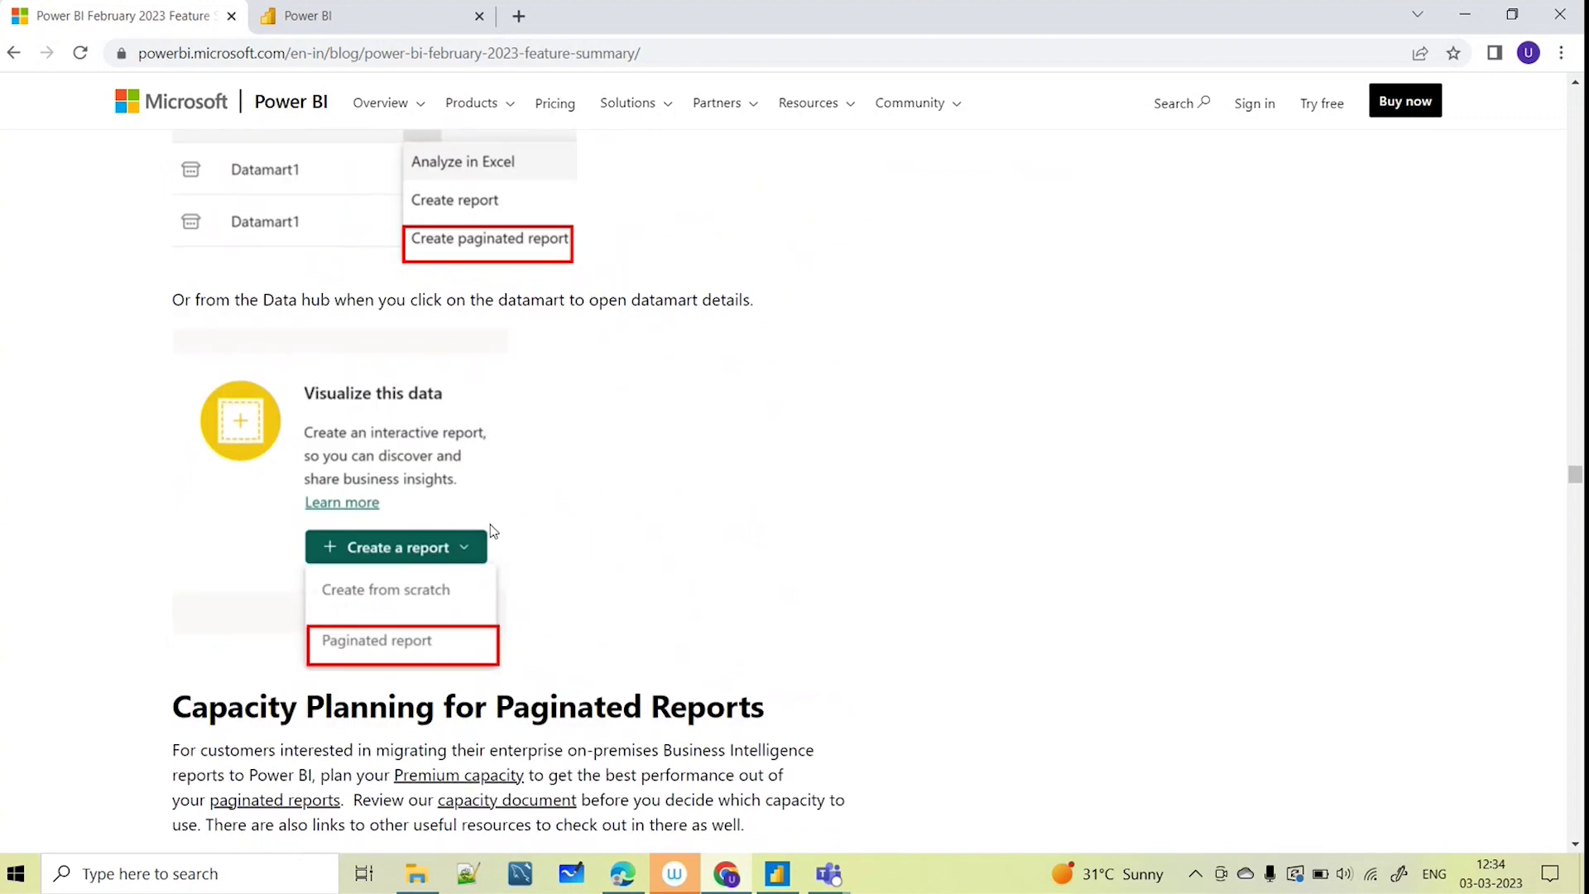
scroll(538, 542, down, 3)
scroll(438, 579, down, 3)
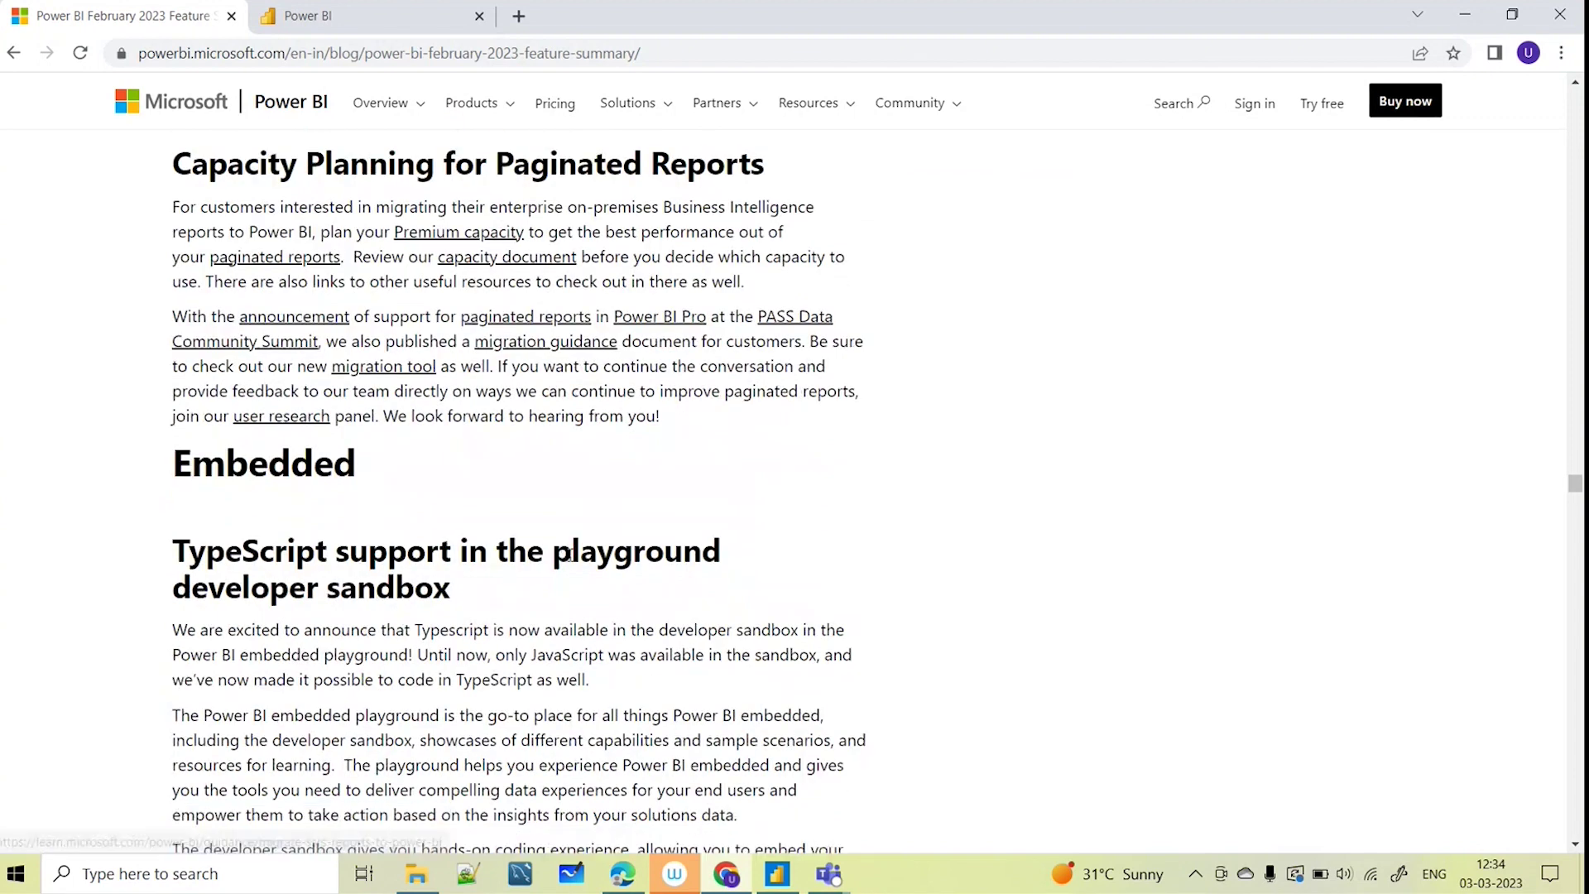
scroll(347, 342, down, 5)
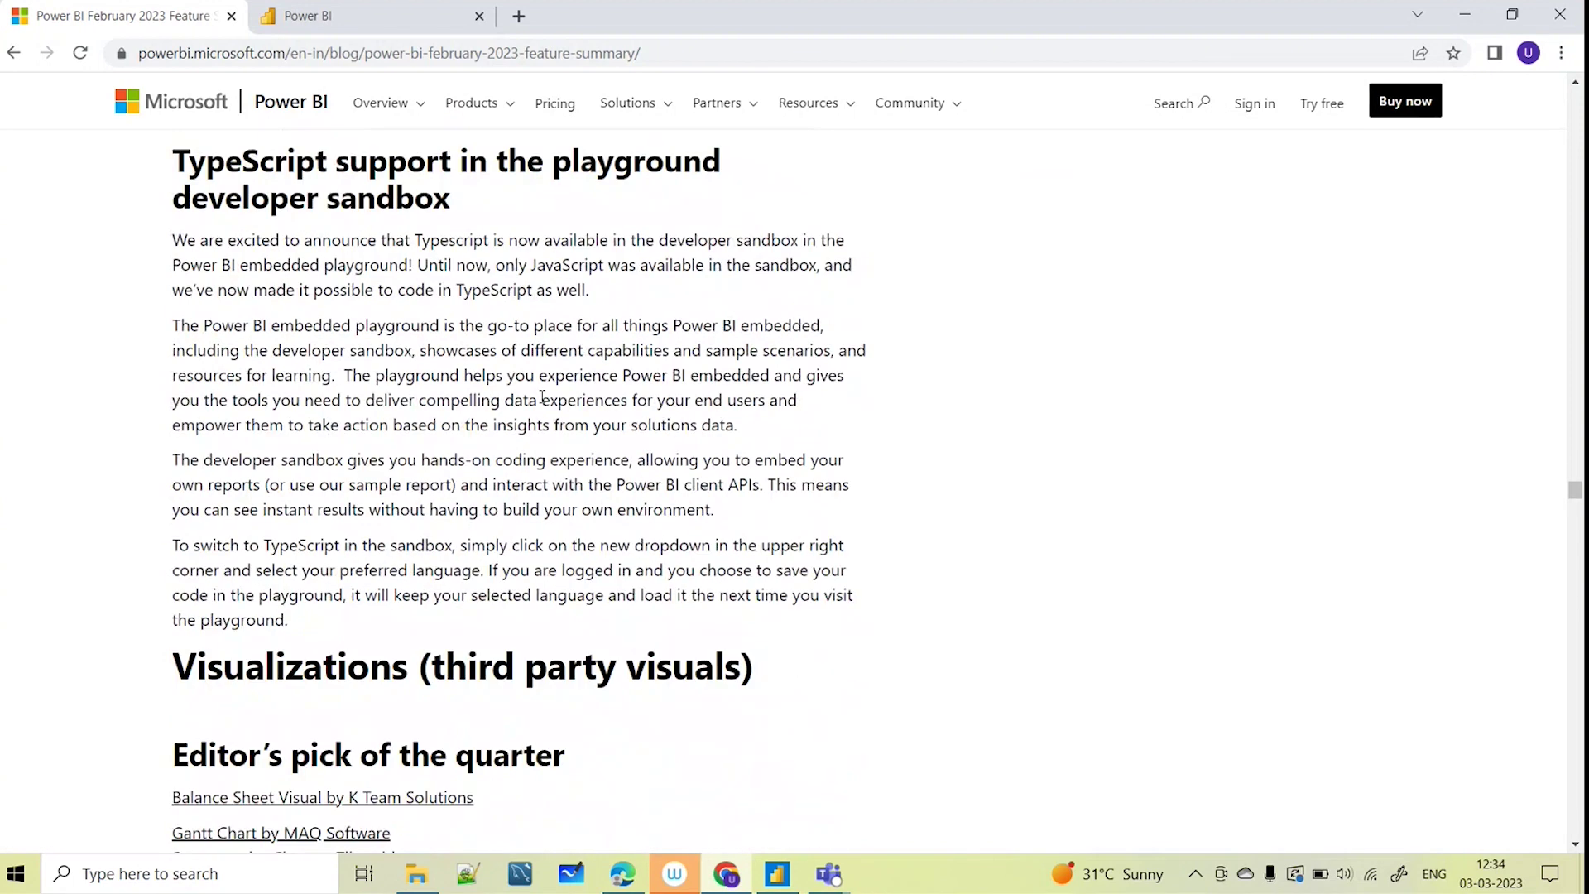
scroll(327, 591, down, 2)
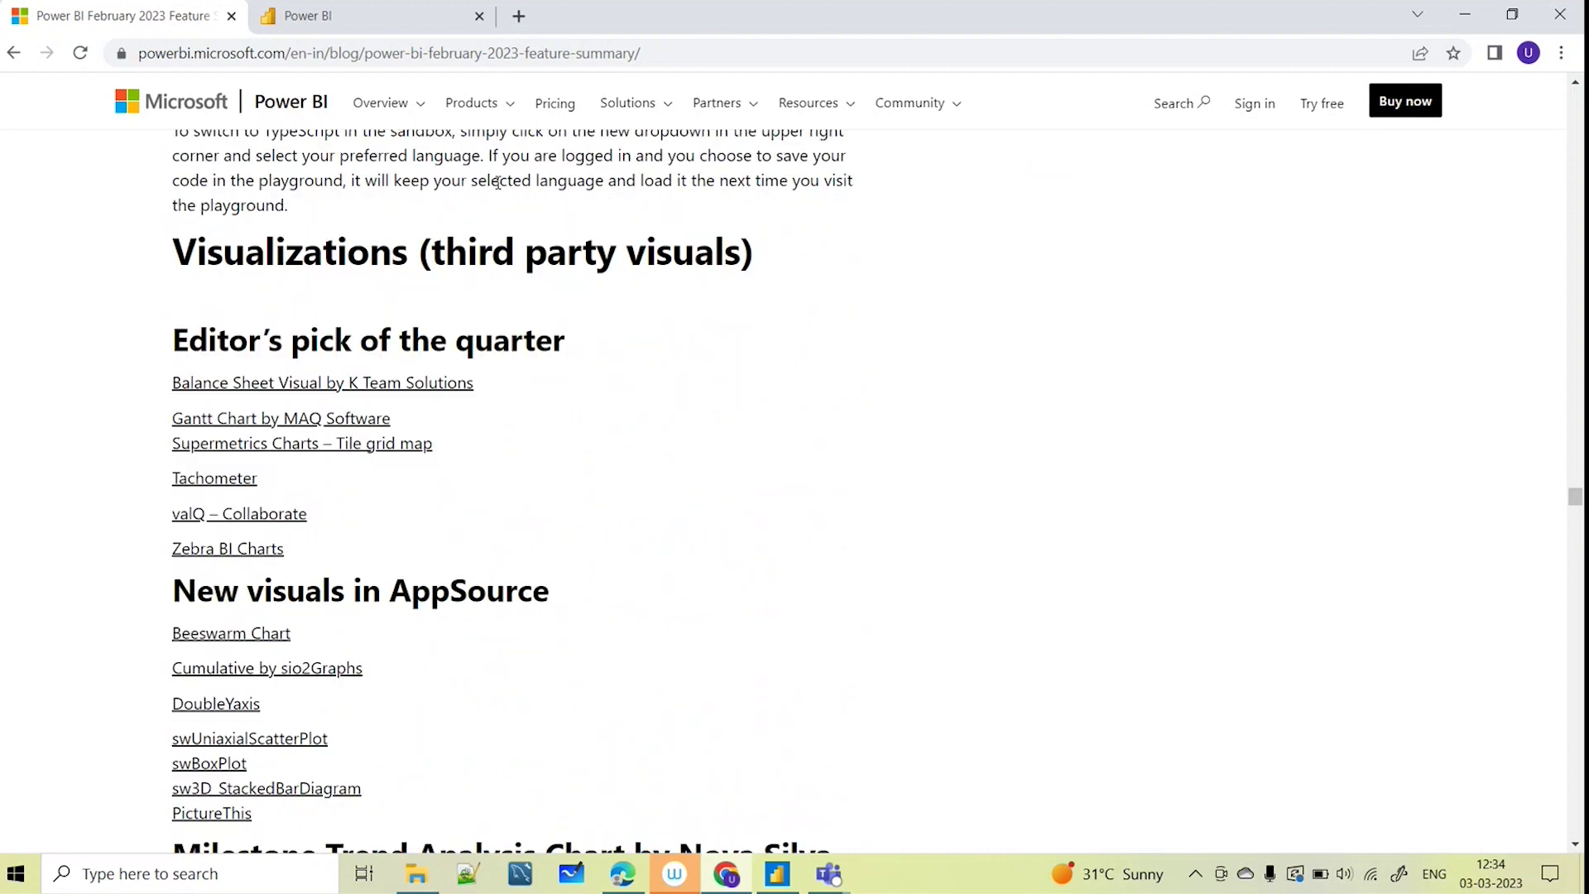
drag(436, 248, 777, 248)
scroll(745, 604, down, 1)
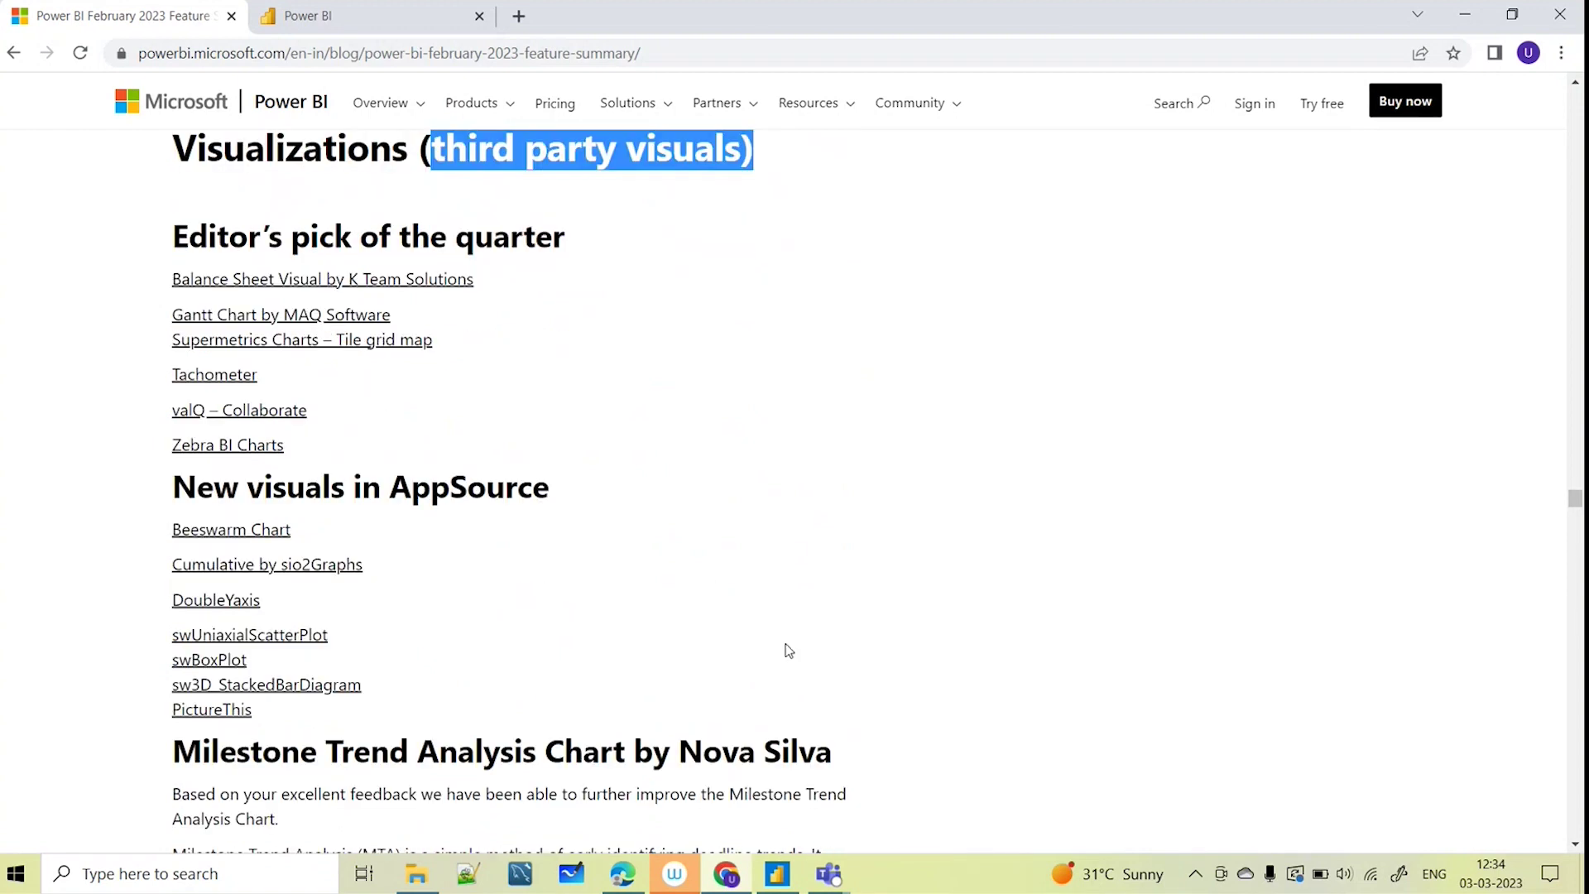
In the Power BI report, open the gallery of additional visuals and browse it
click(782, 874)
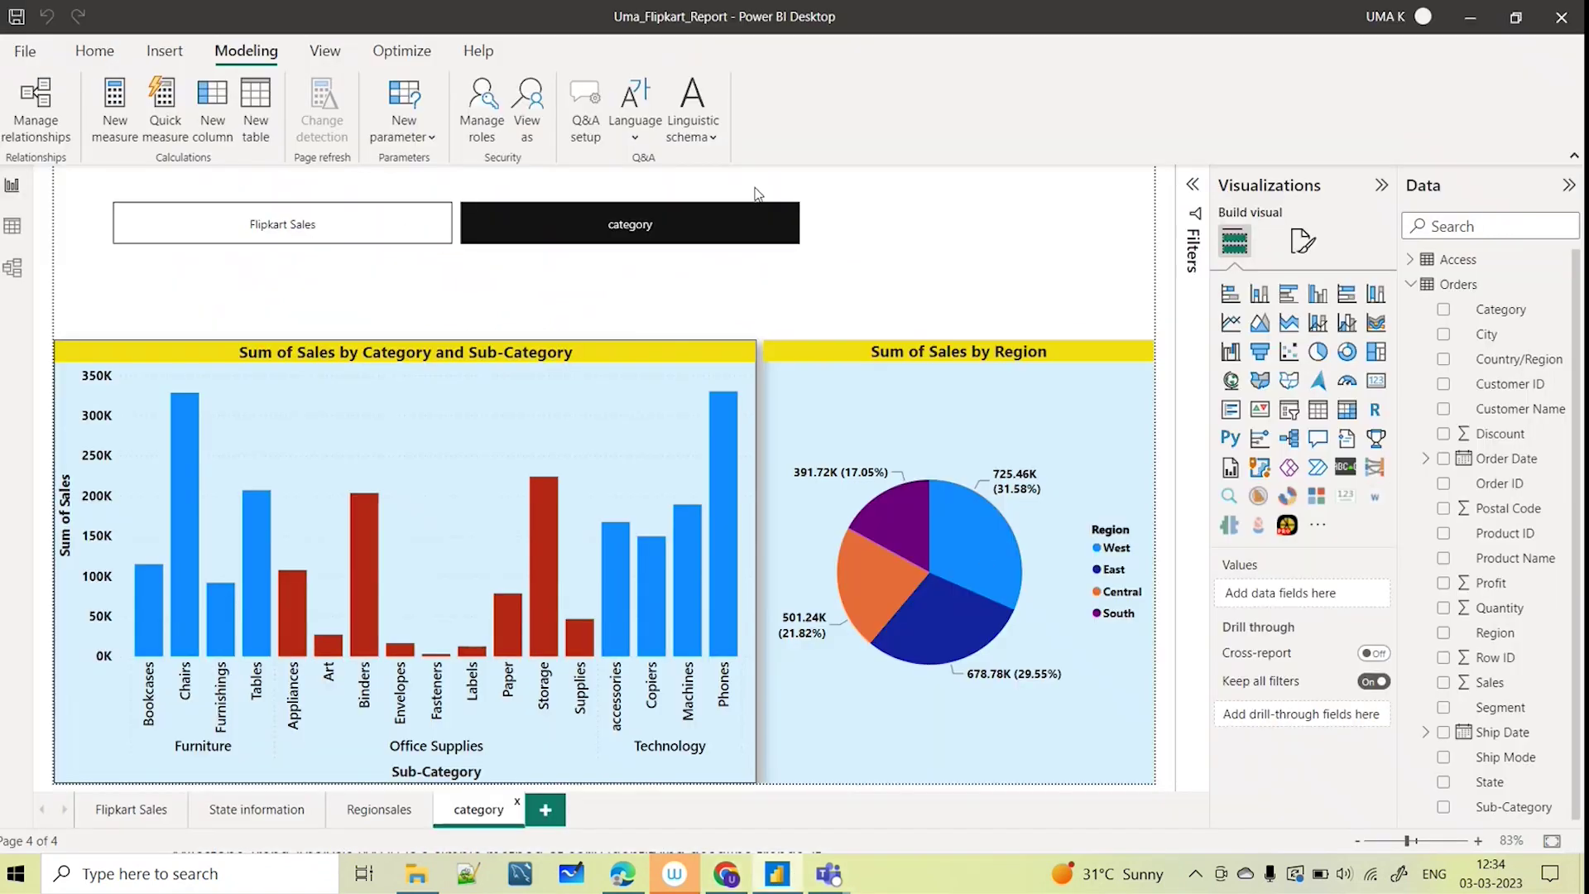
click(1320, 533)
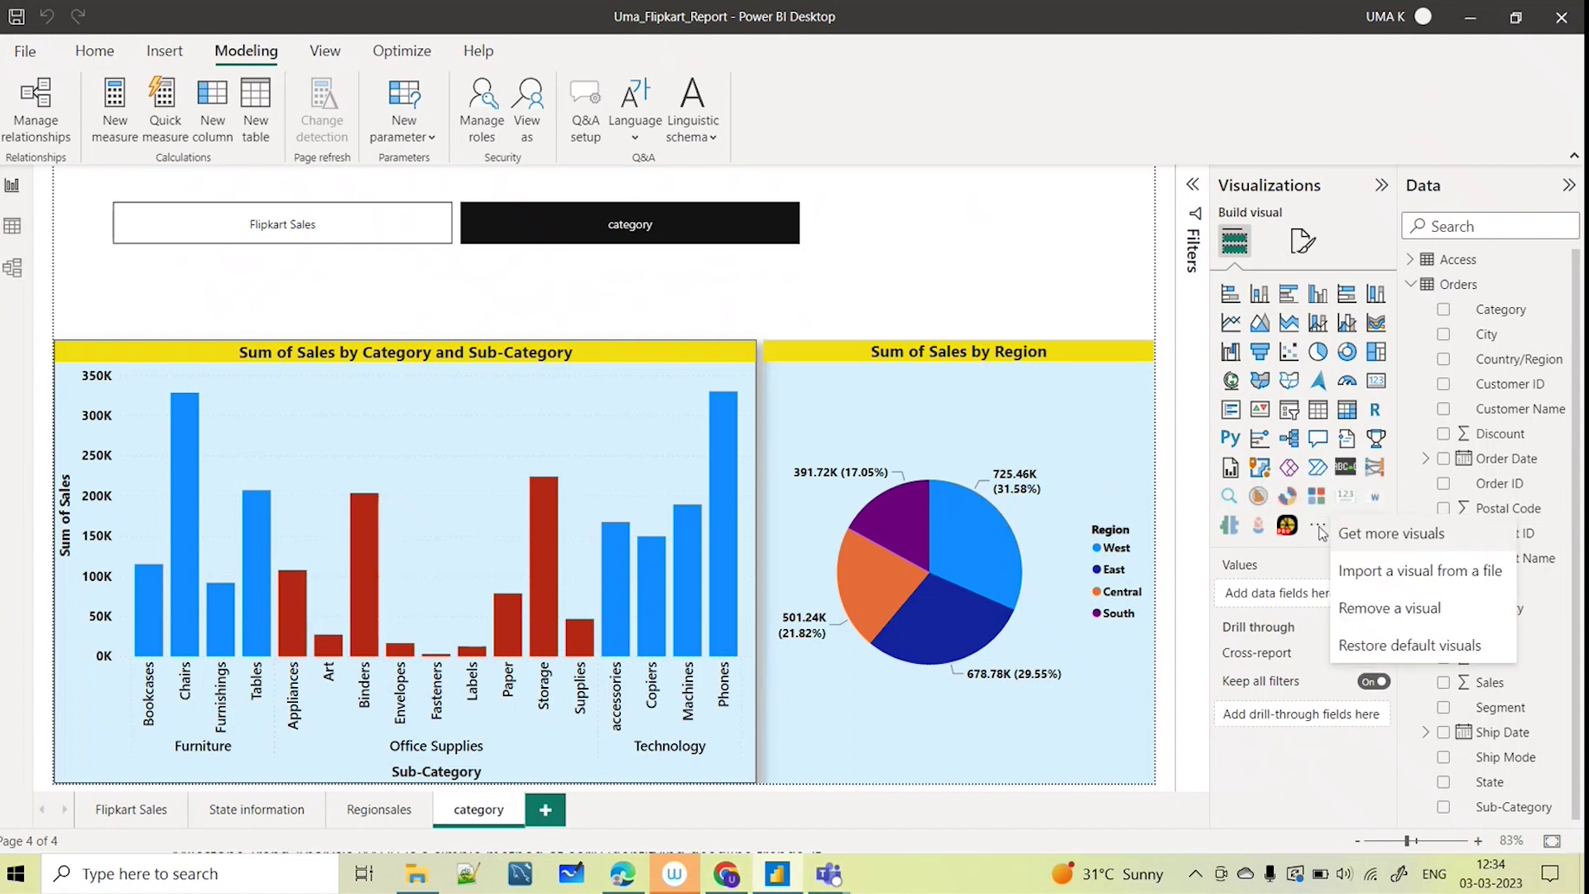
click(1398, 557)
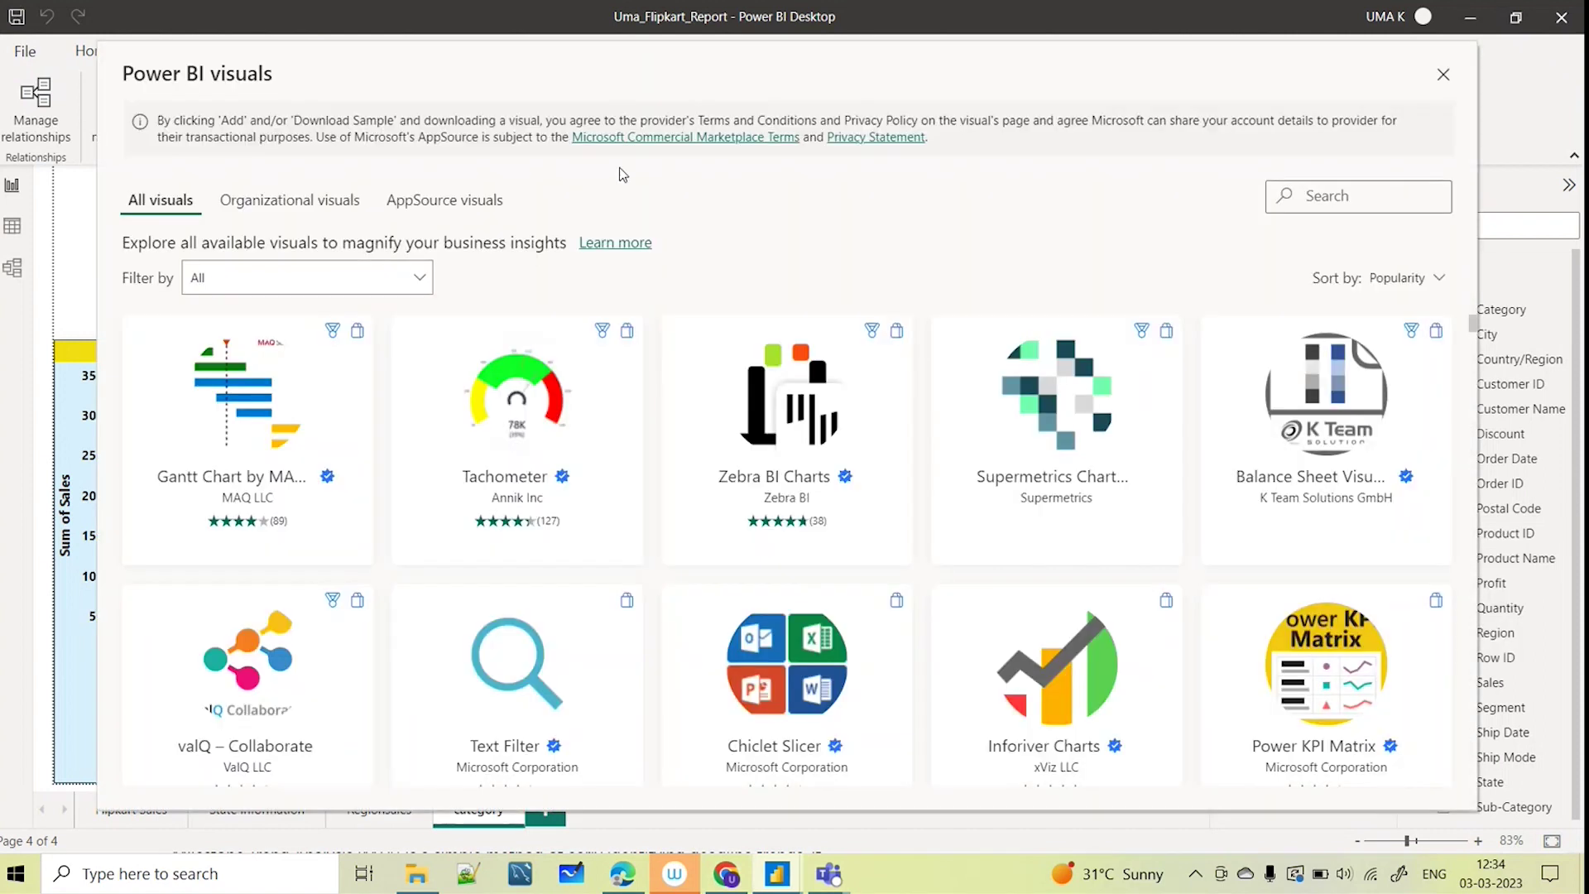
scroll(1008, 458, down, 3)
scroll(1026, 529, down, 3)
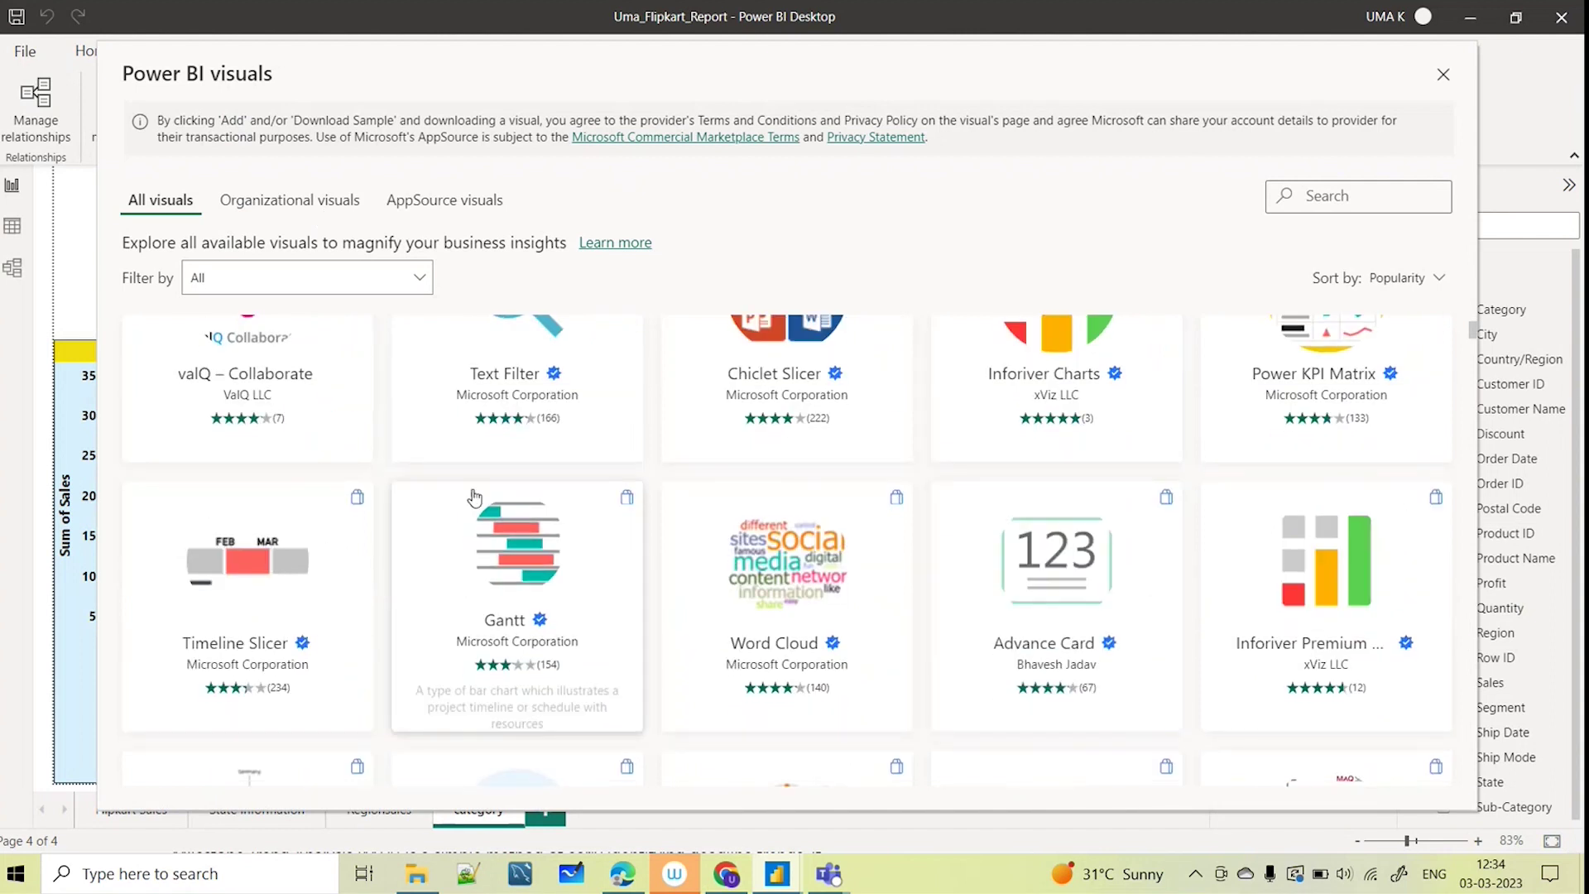
scroll(513, 579, up, 5)
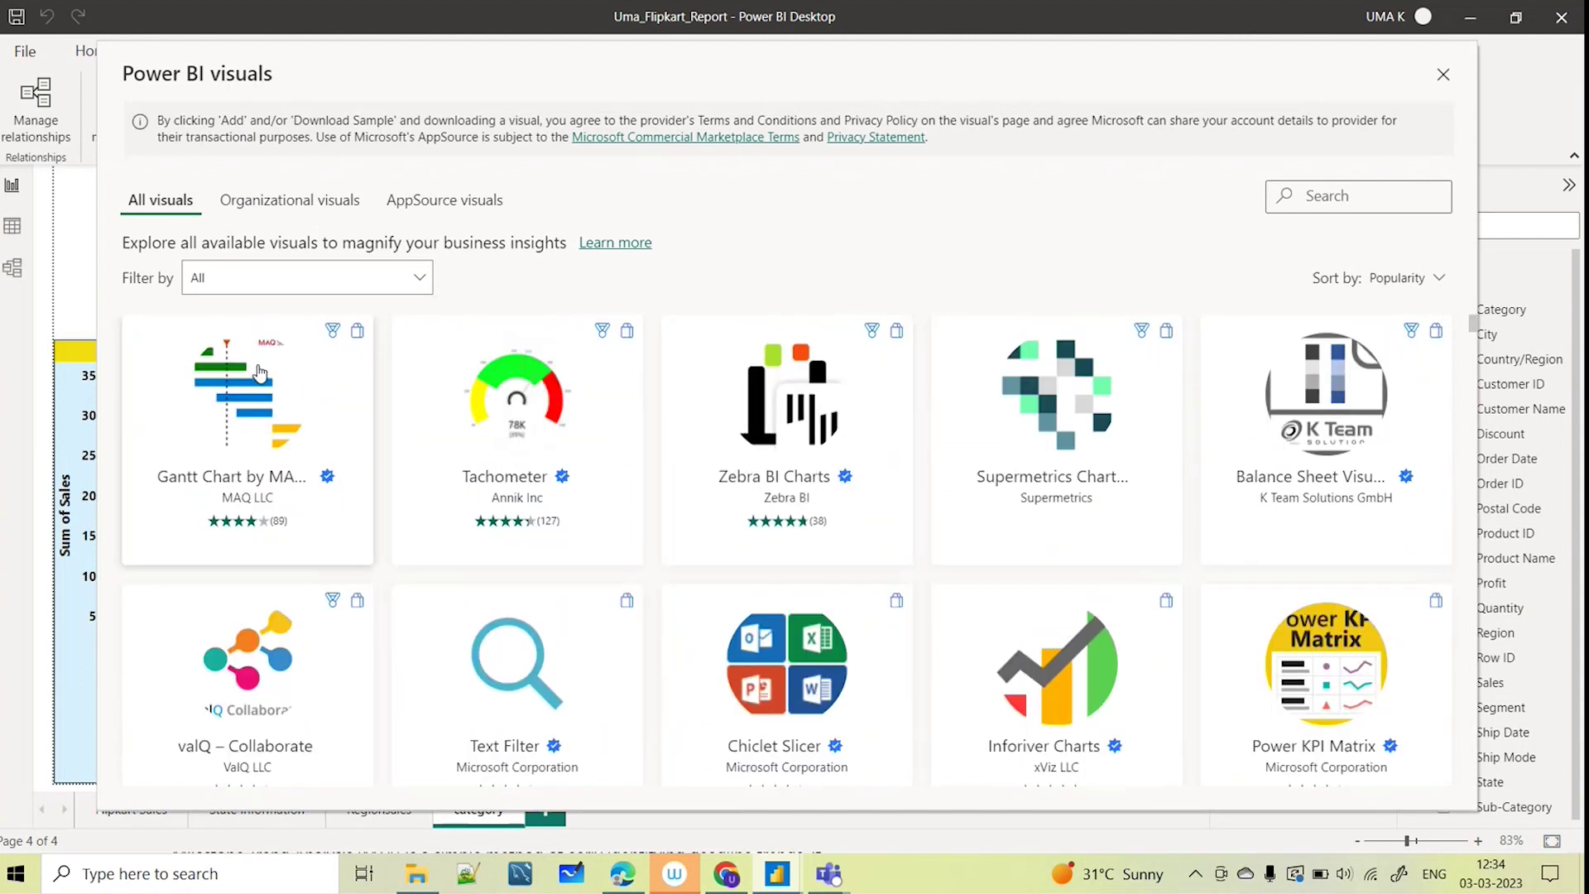
Compare the organizational and AppSource visuals lists, then return to the Chrome blog
click(321, 207)
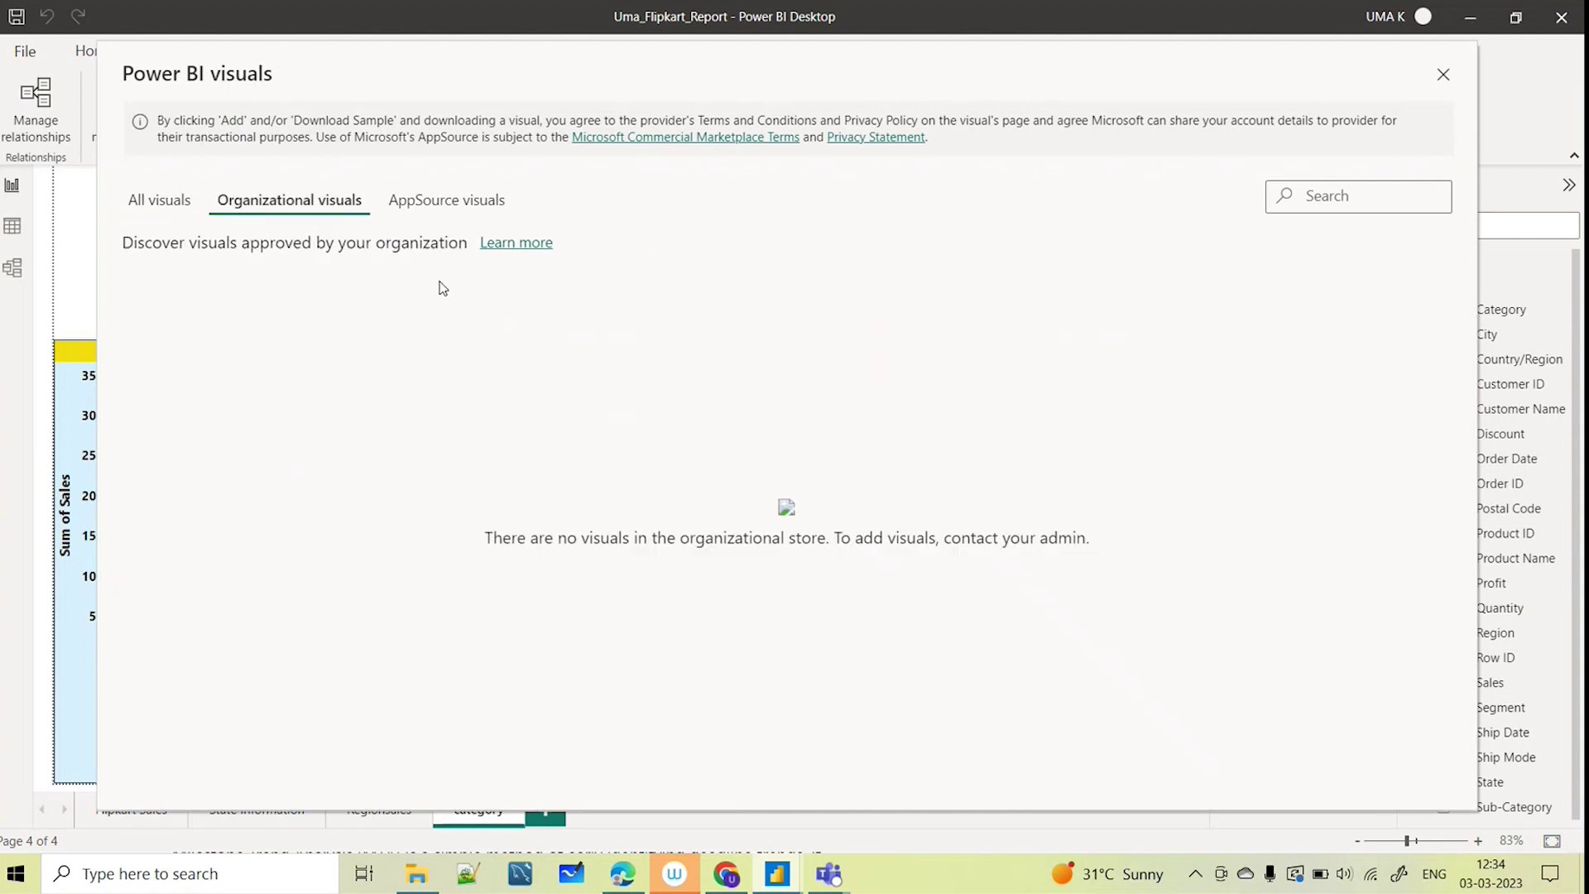
click(440, 207)
scroll(905, 610, down, 5)
scroll(659, 596, down, 3)
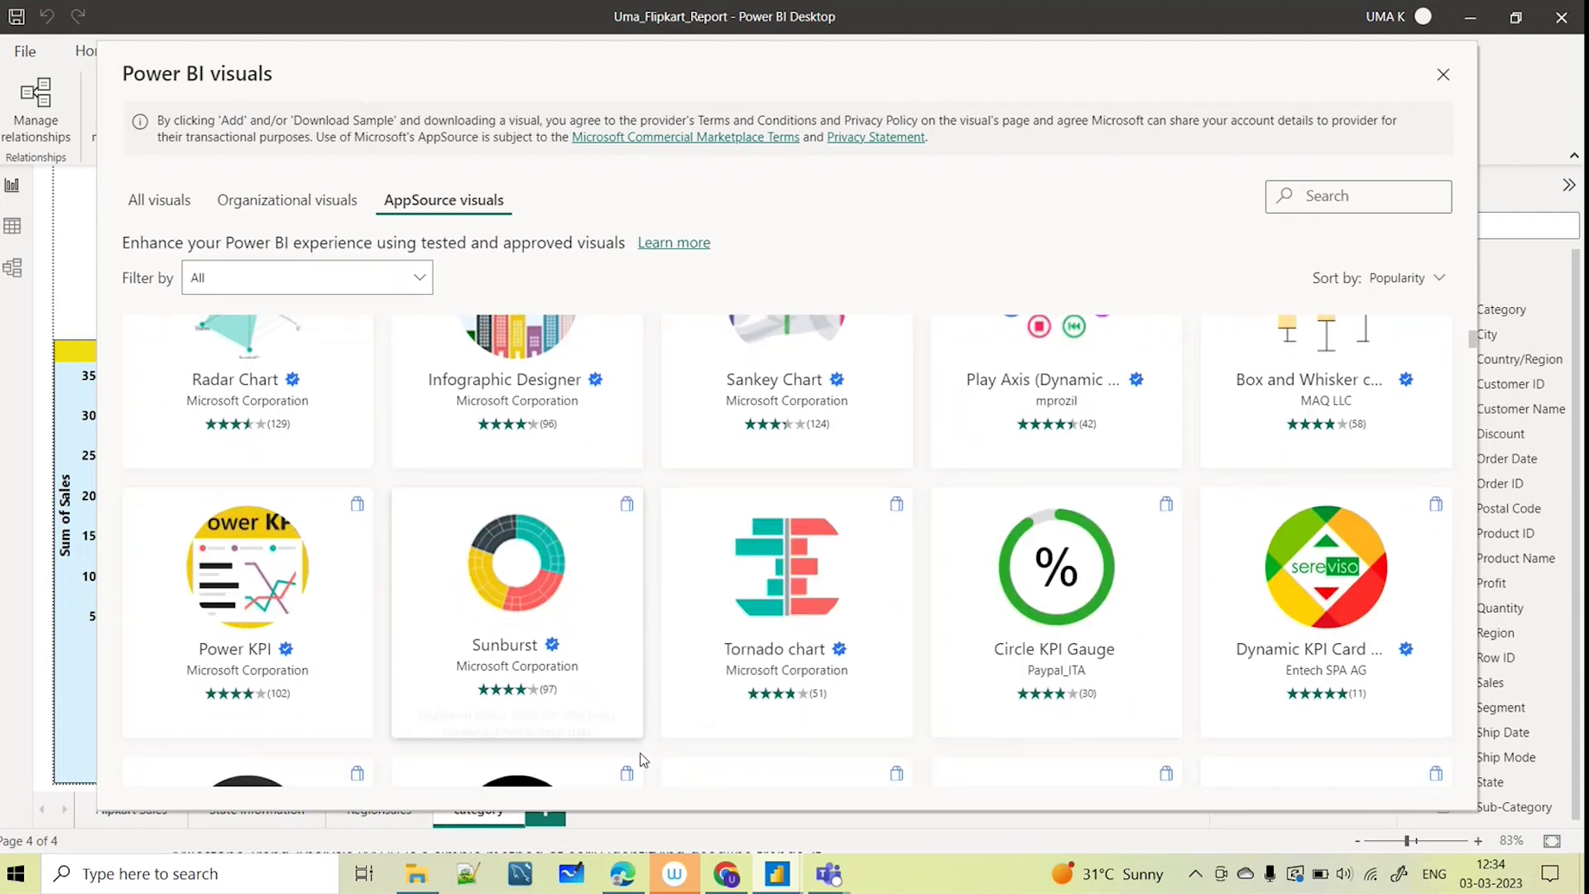
scroll(744, 706, up, 3)
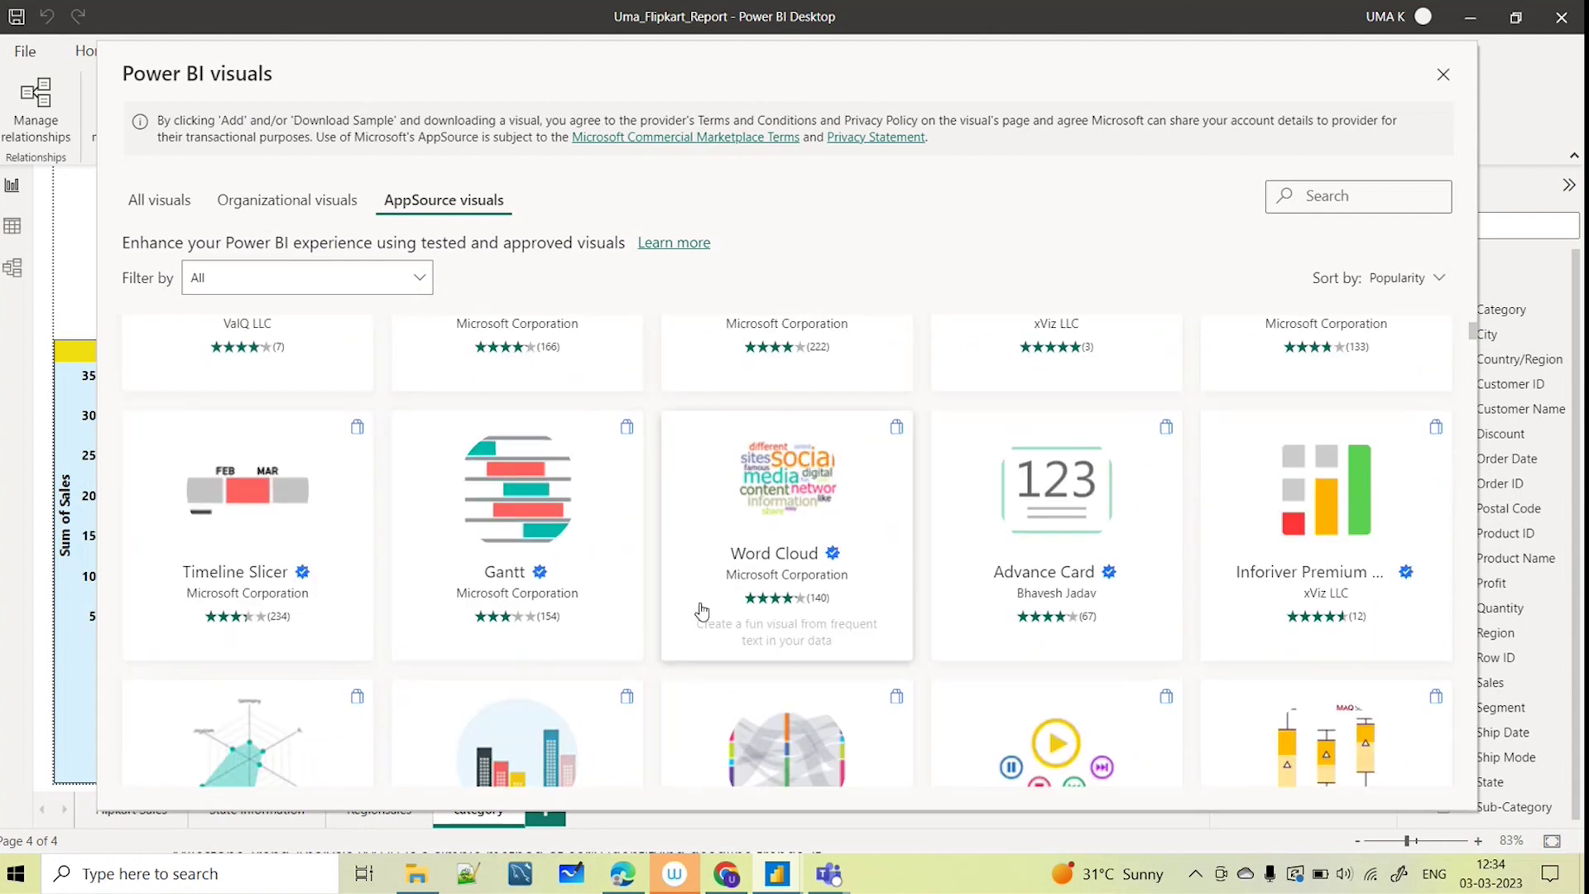
click(727, 878)
scroll(360, 488, down, 4)
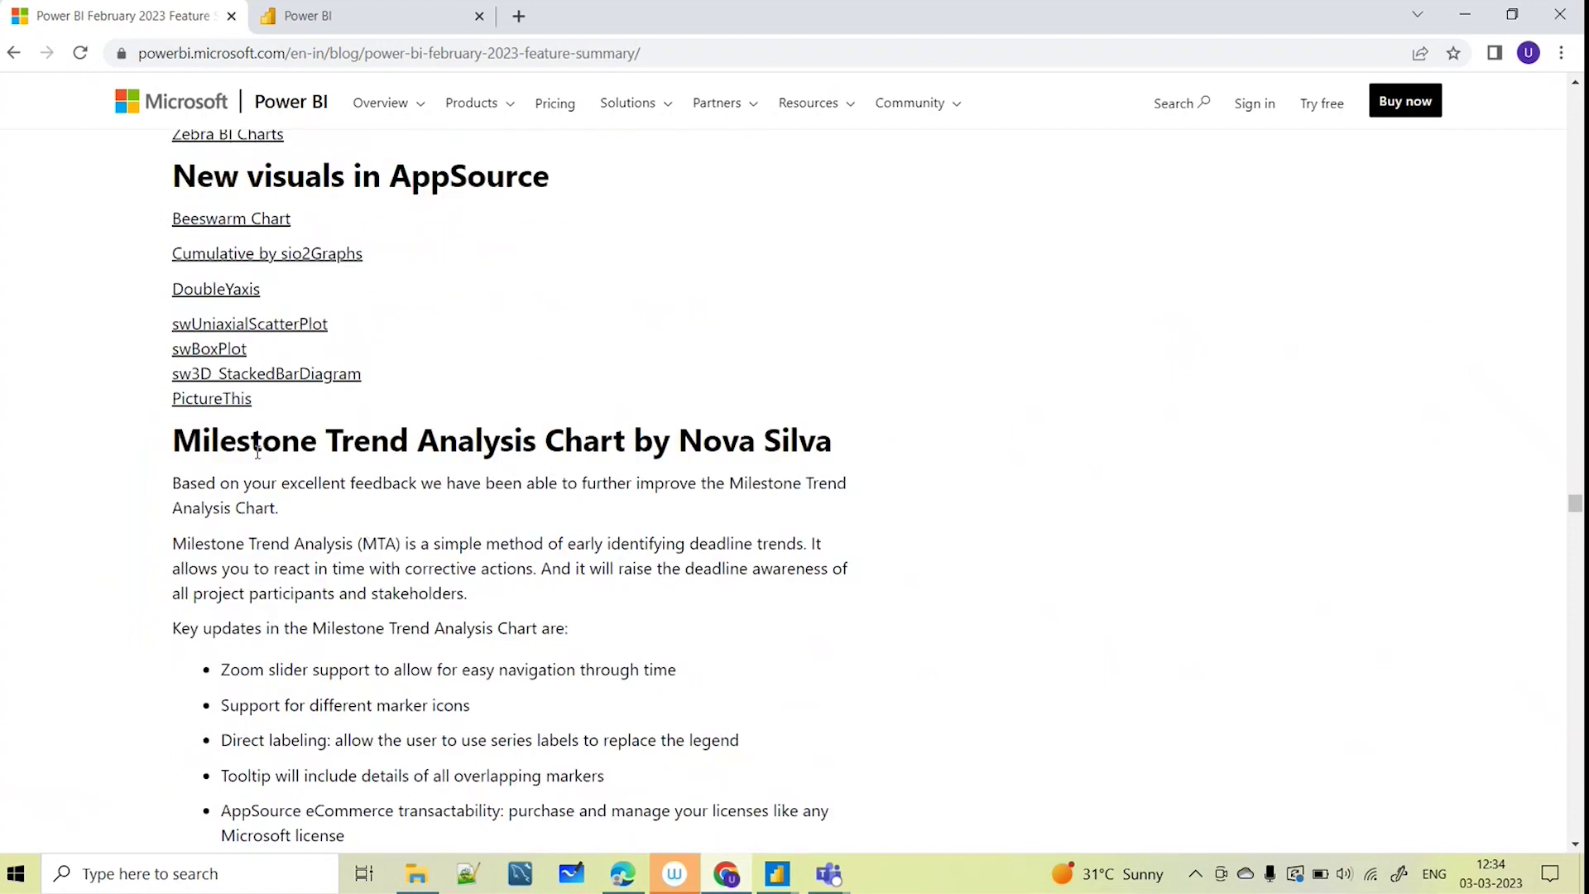
Highlight the Milestone Trend Analysis Chart heading, then bring the Power BI visuals gallery forward
drag(175, 440, 625, 439)
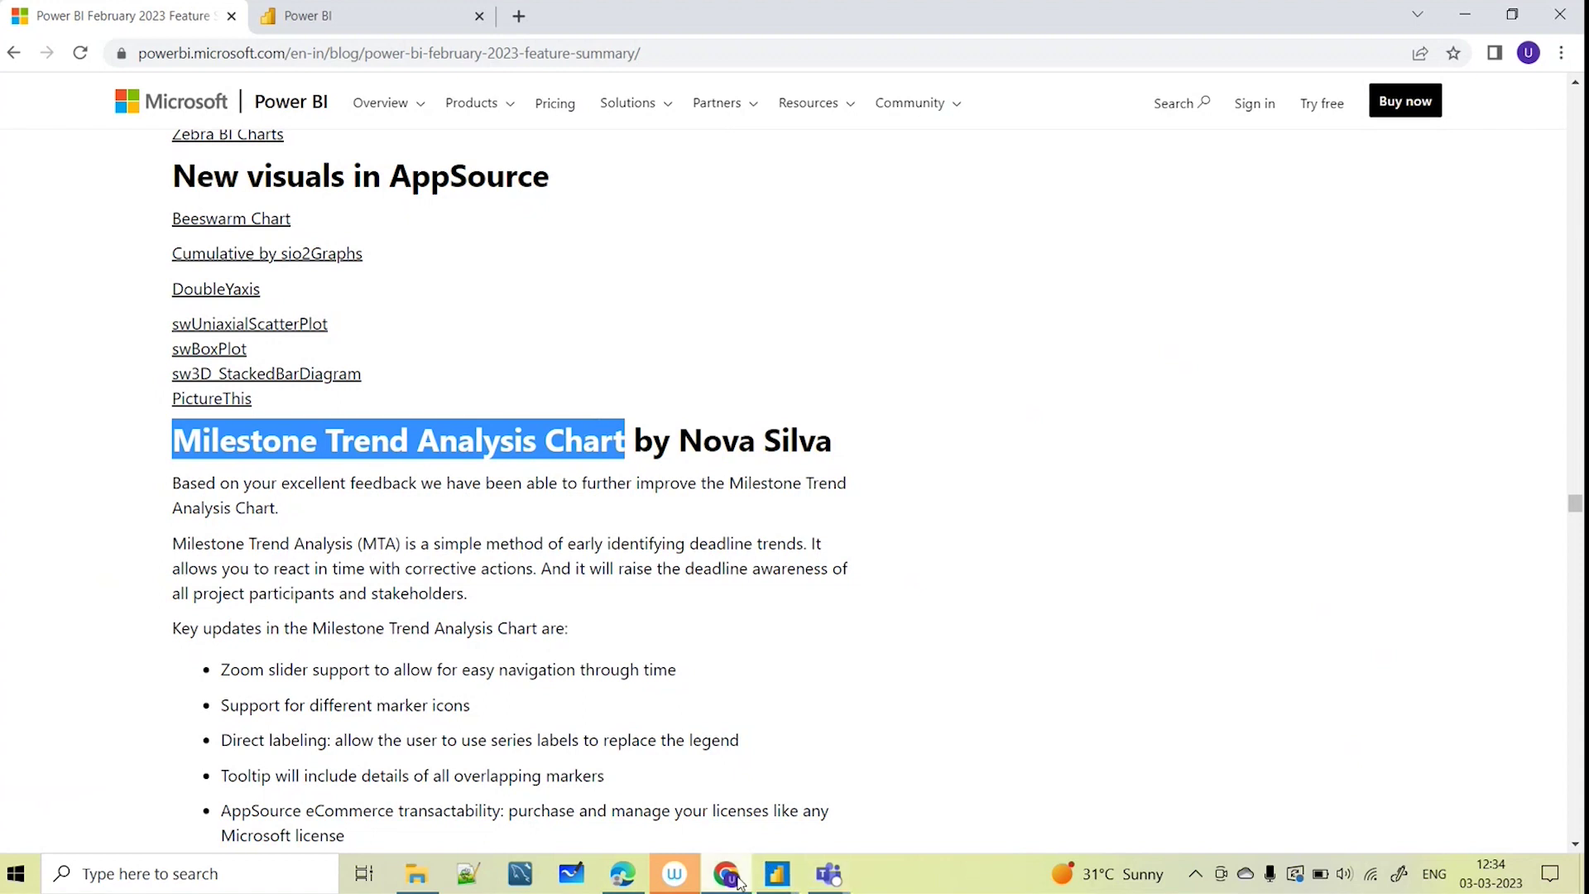
click(777, 874)
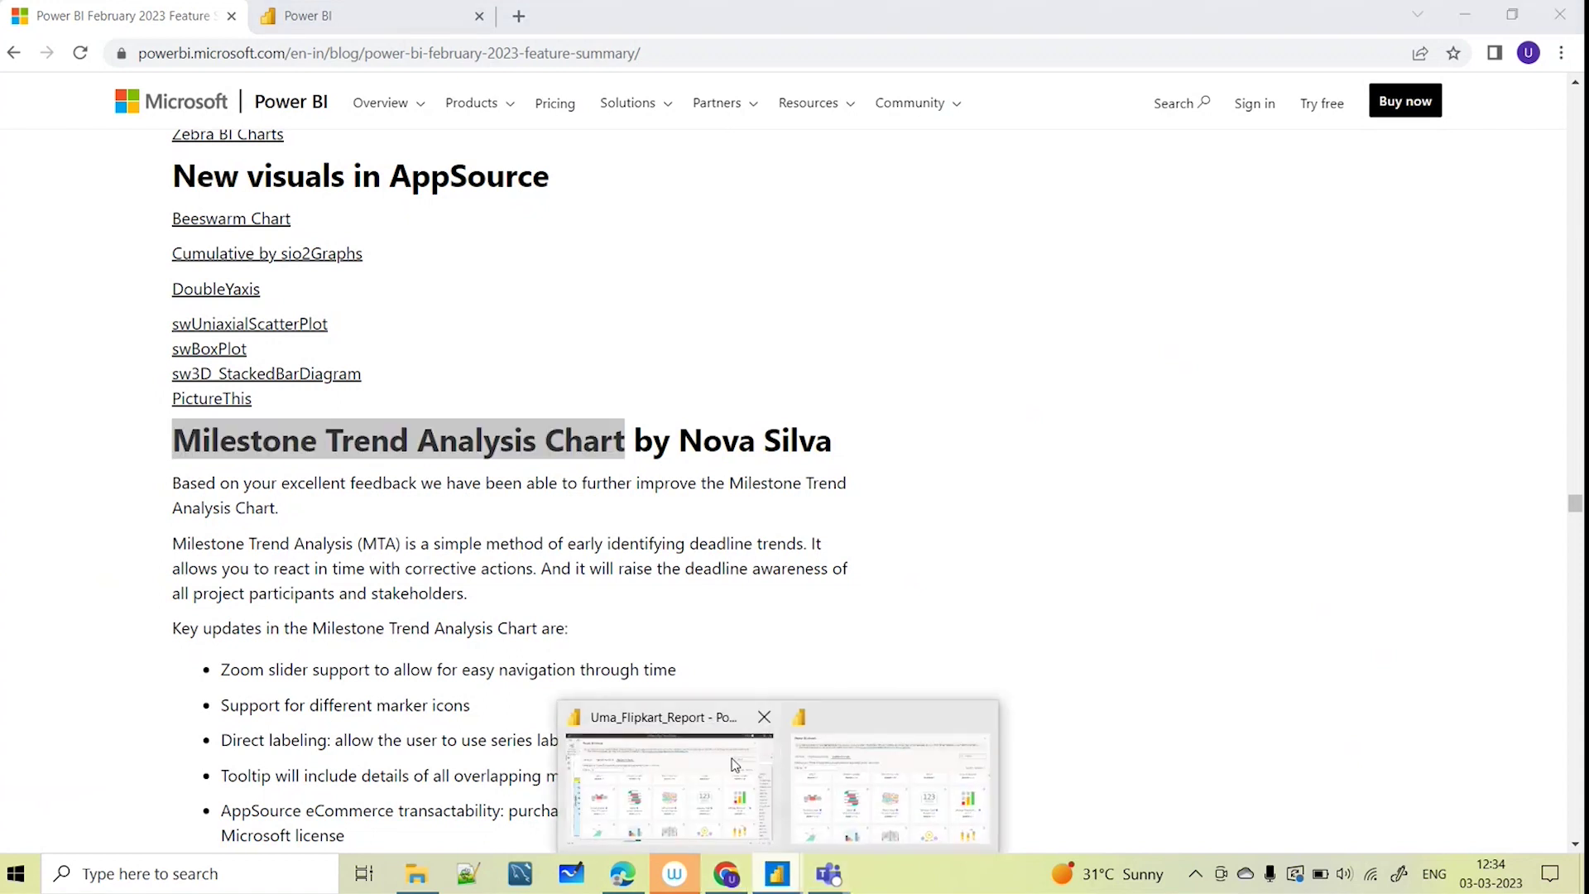
click(796, 753)
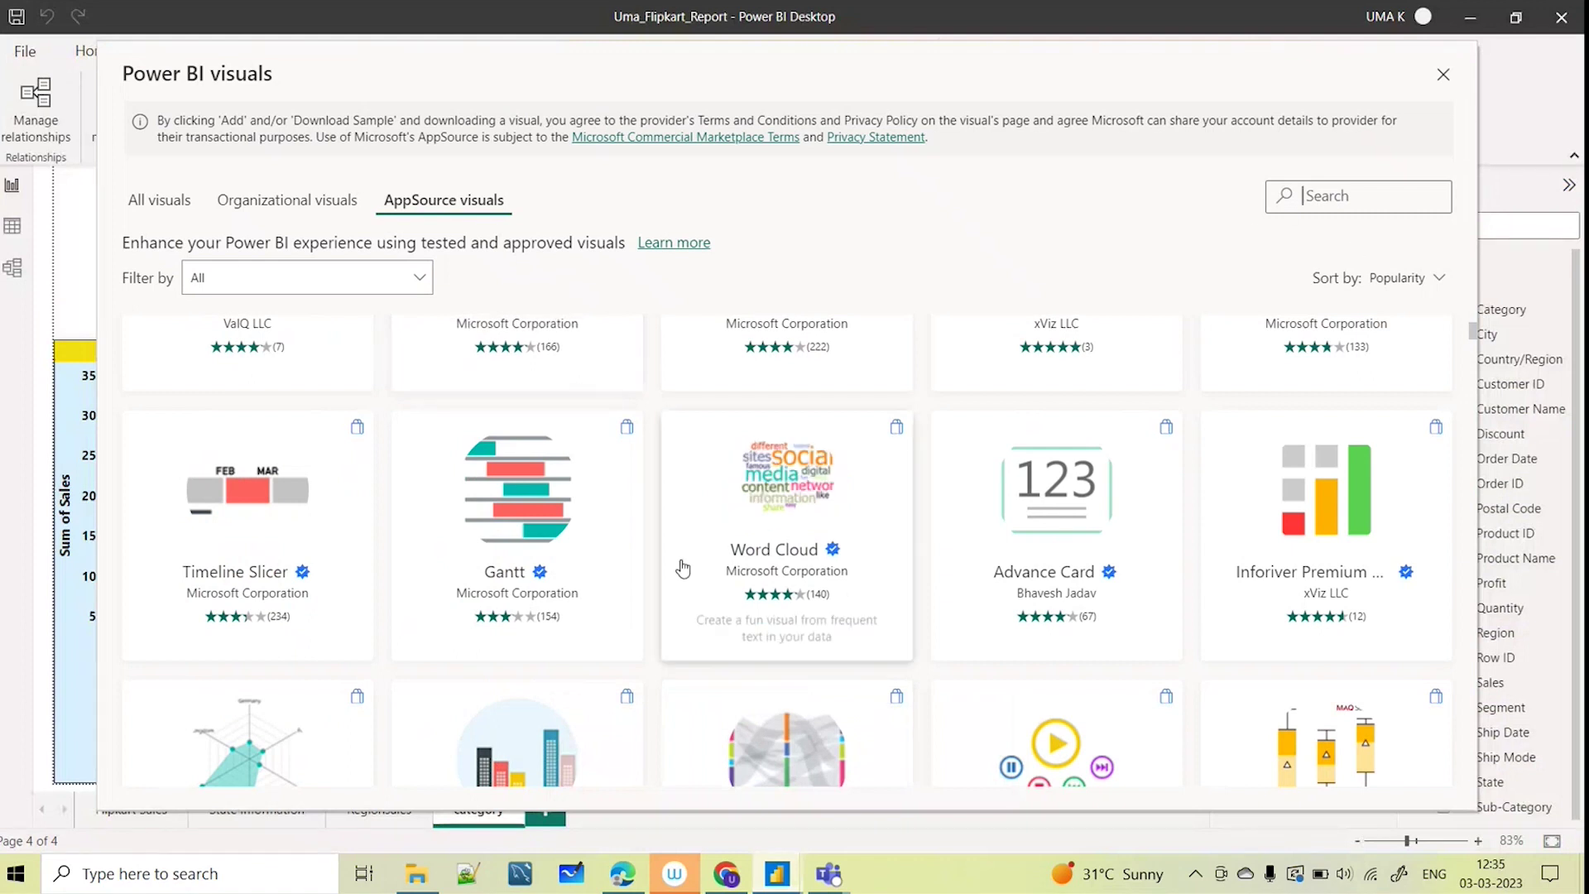
Move one row down the AppSource visuals grid, then switch back to the Chrome blog
scroll(685, 560, down, 3)
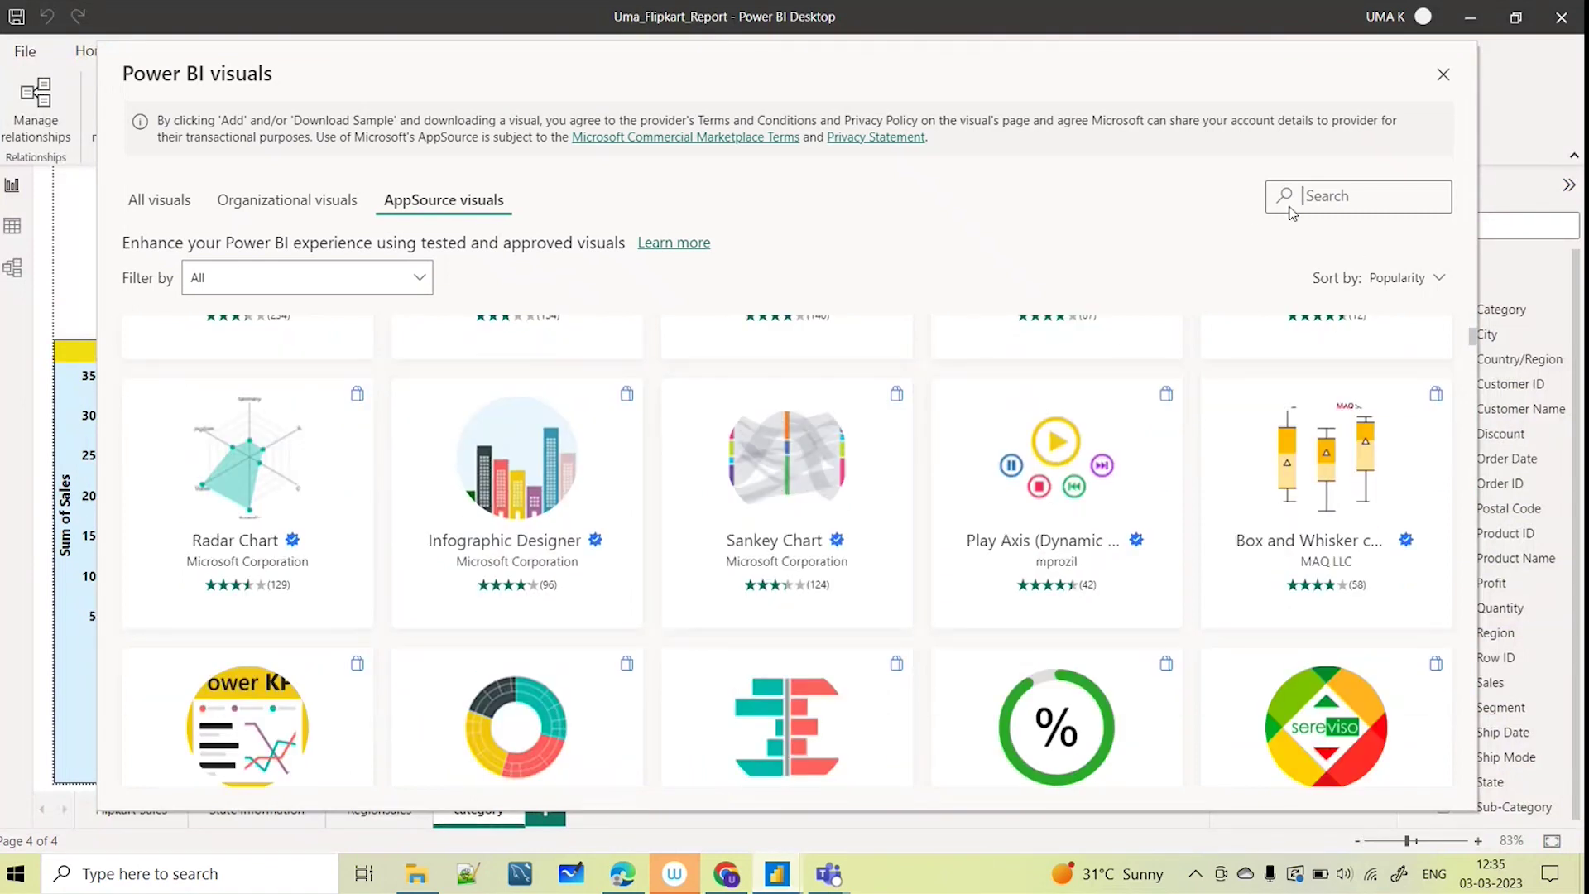
click(725, 875)
Read past the Milestone chart section and highlight the Multiple Sparklines heading
scroll(371, 353, down, 3)
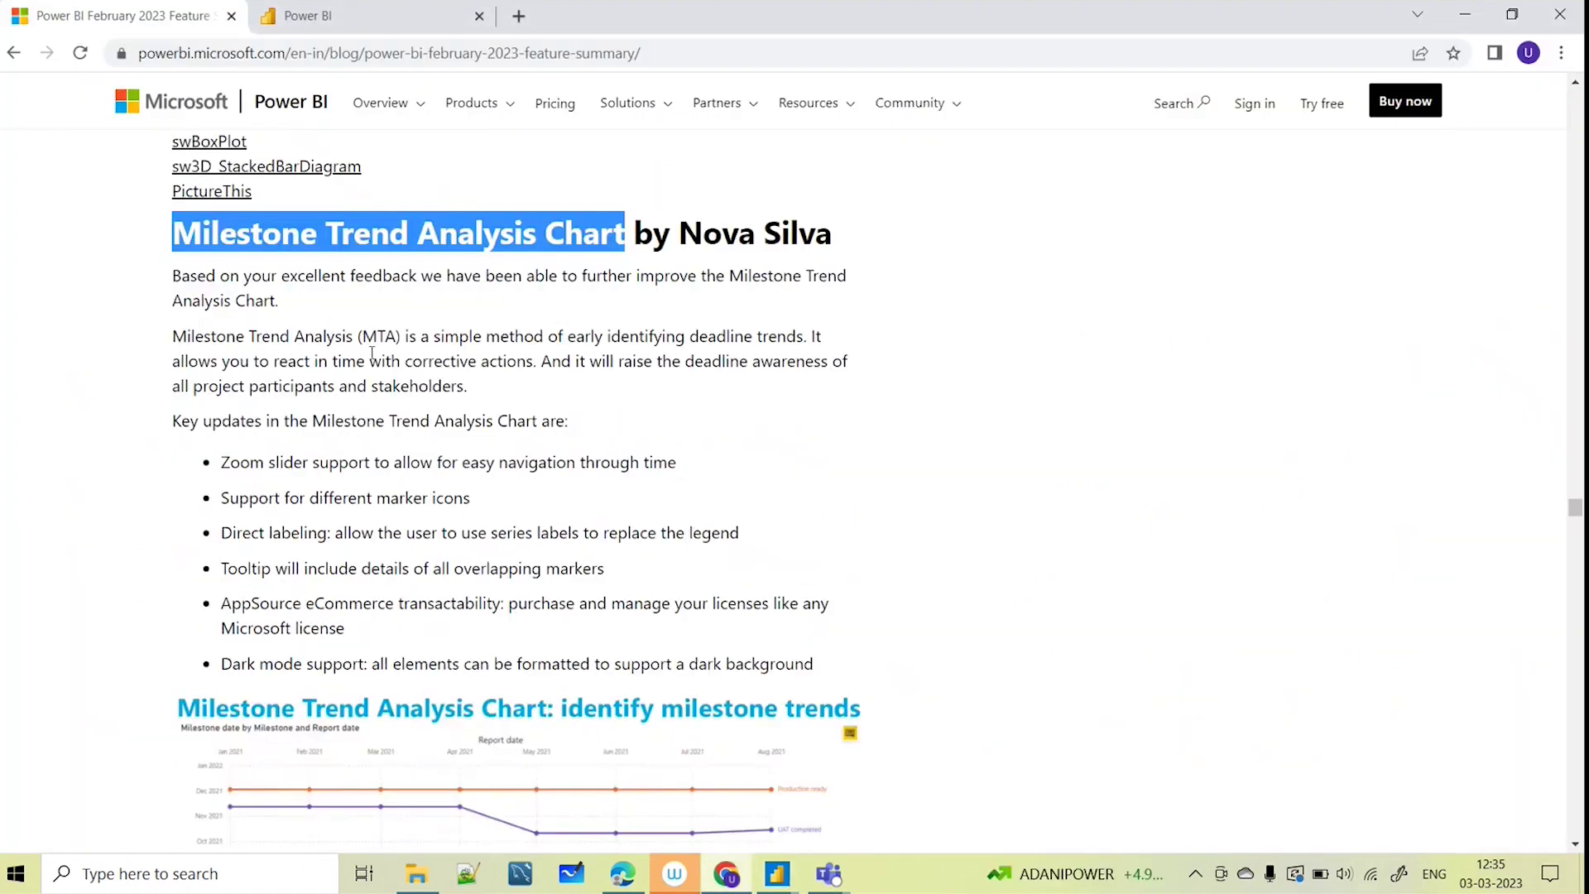
scroll(319, 683, down, 4)
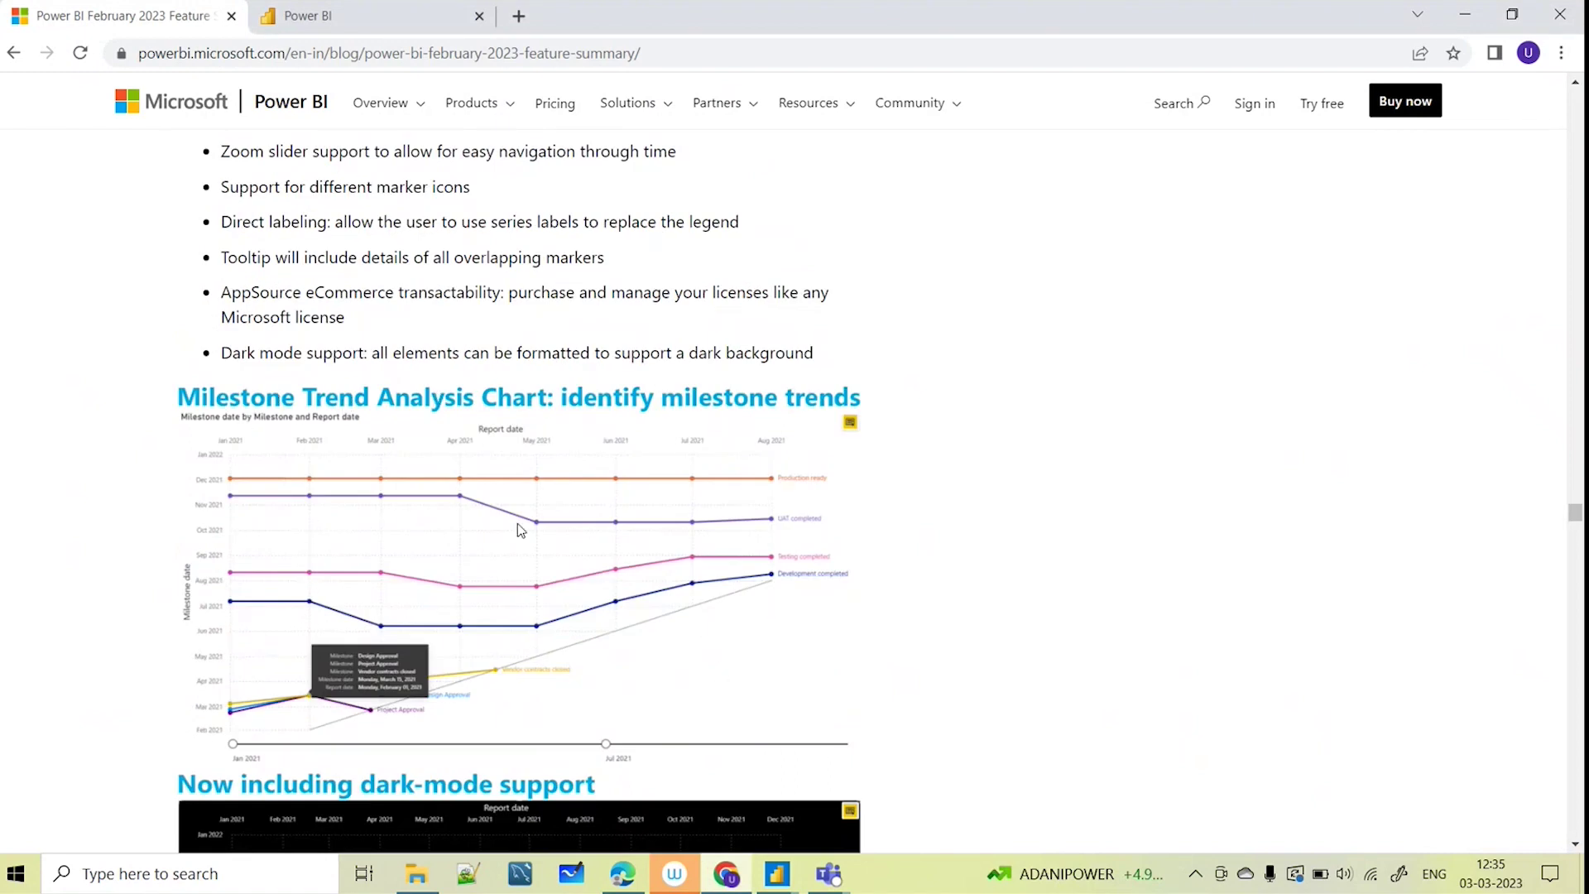
scroll(716, 583, down, 5)
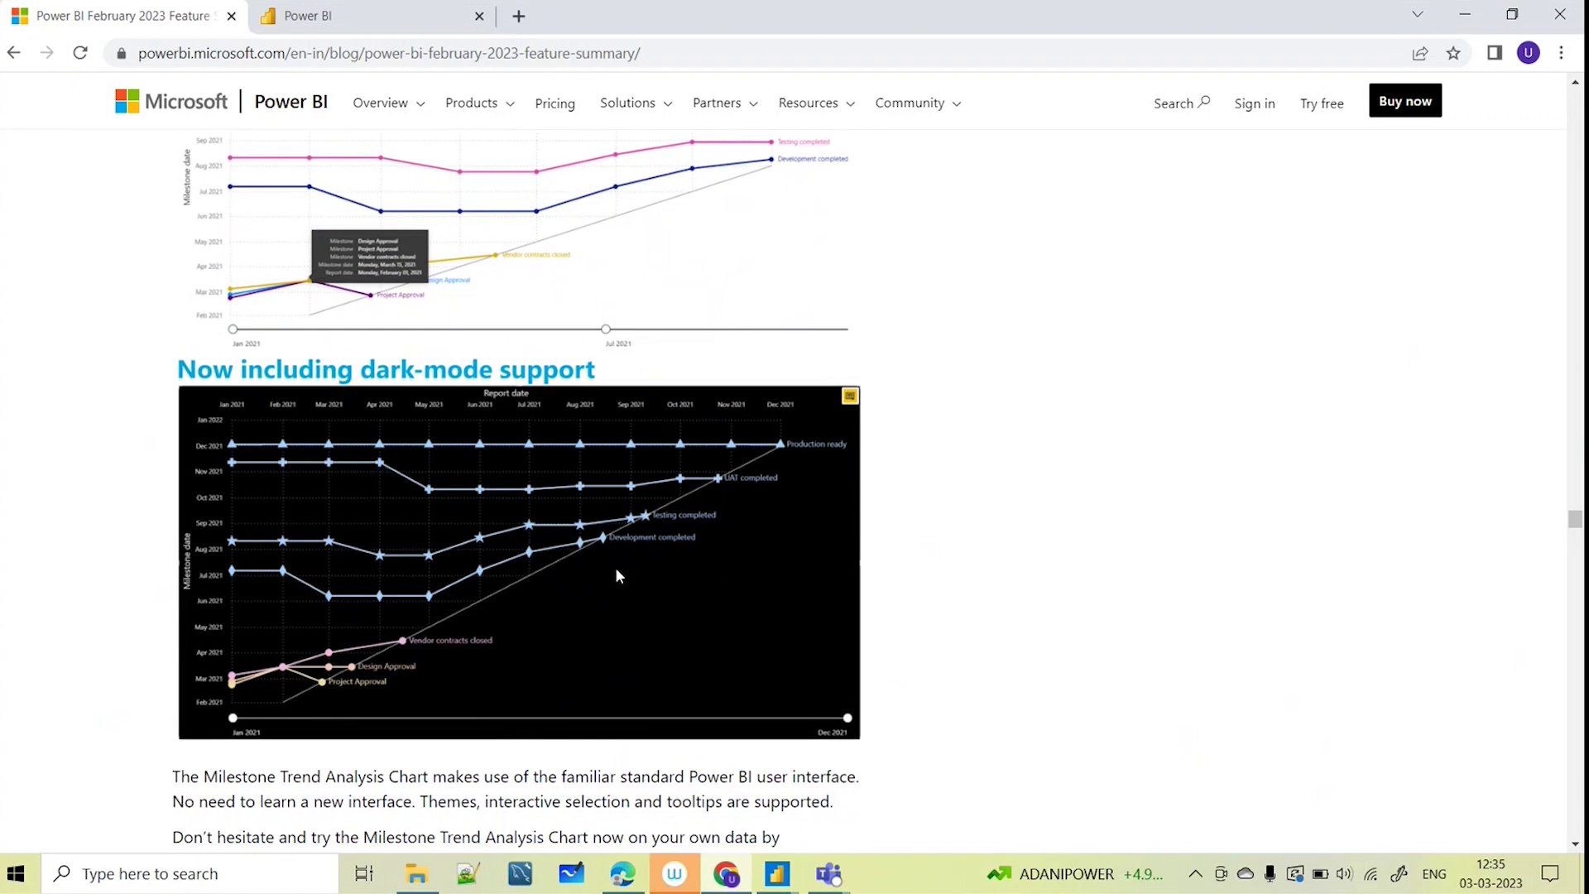
scroll(641, 577, down, 8)
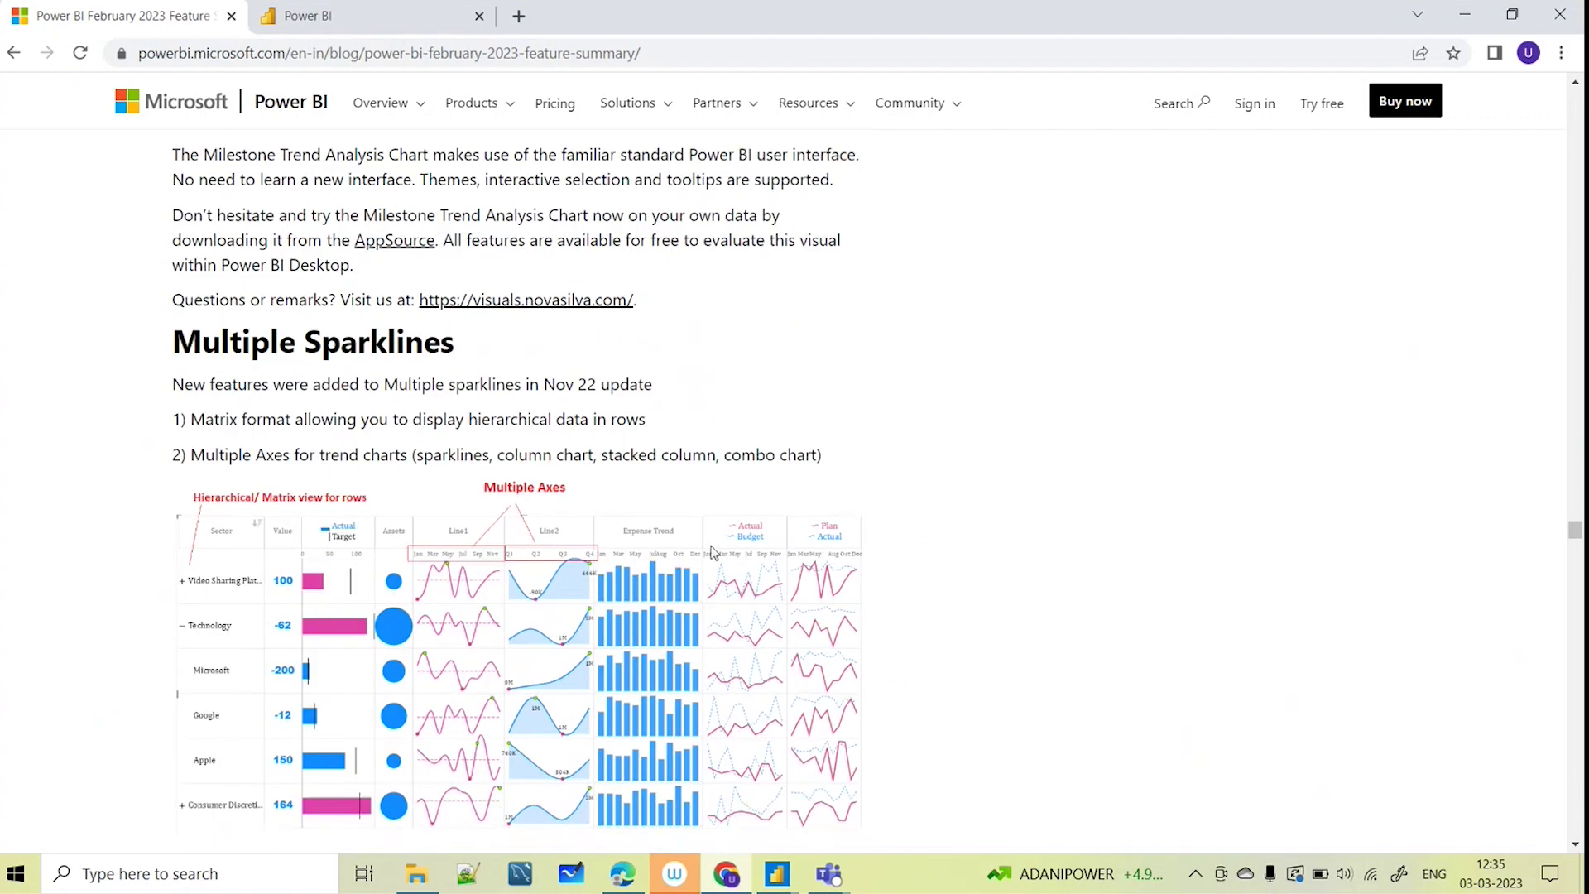
drag(480, 355, 169, 341)
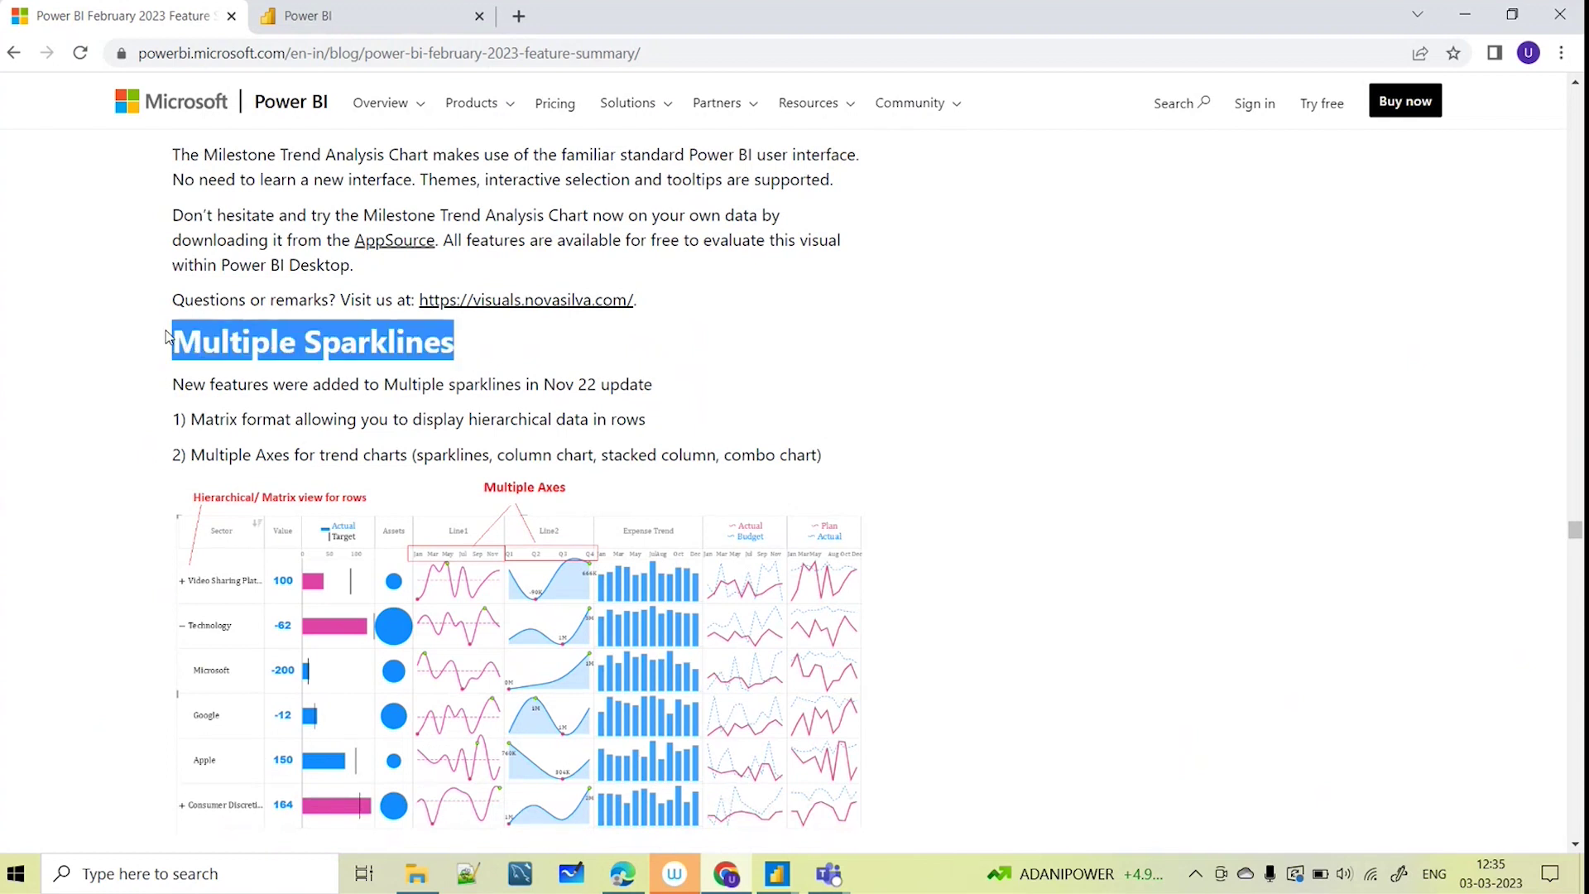
scroll(347, 534, down, 3)
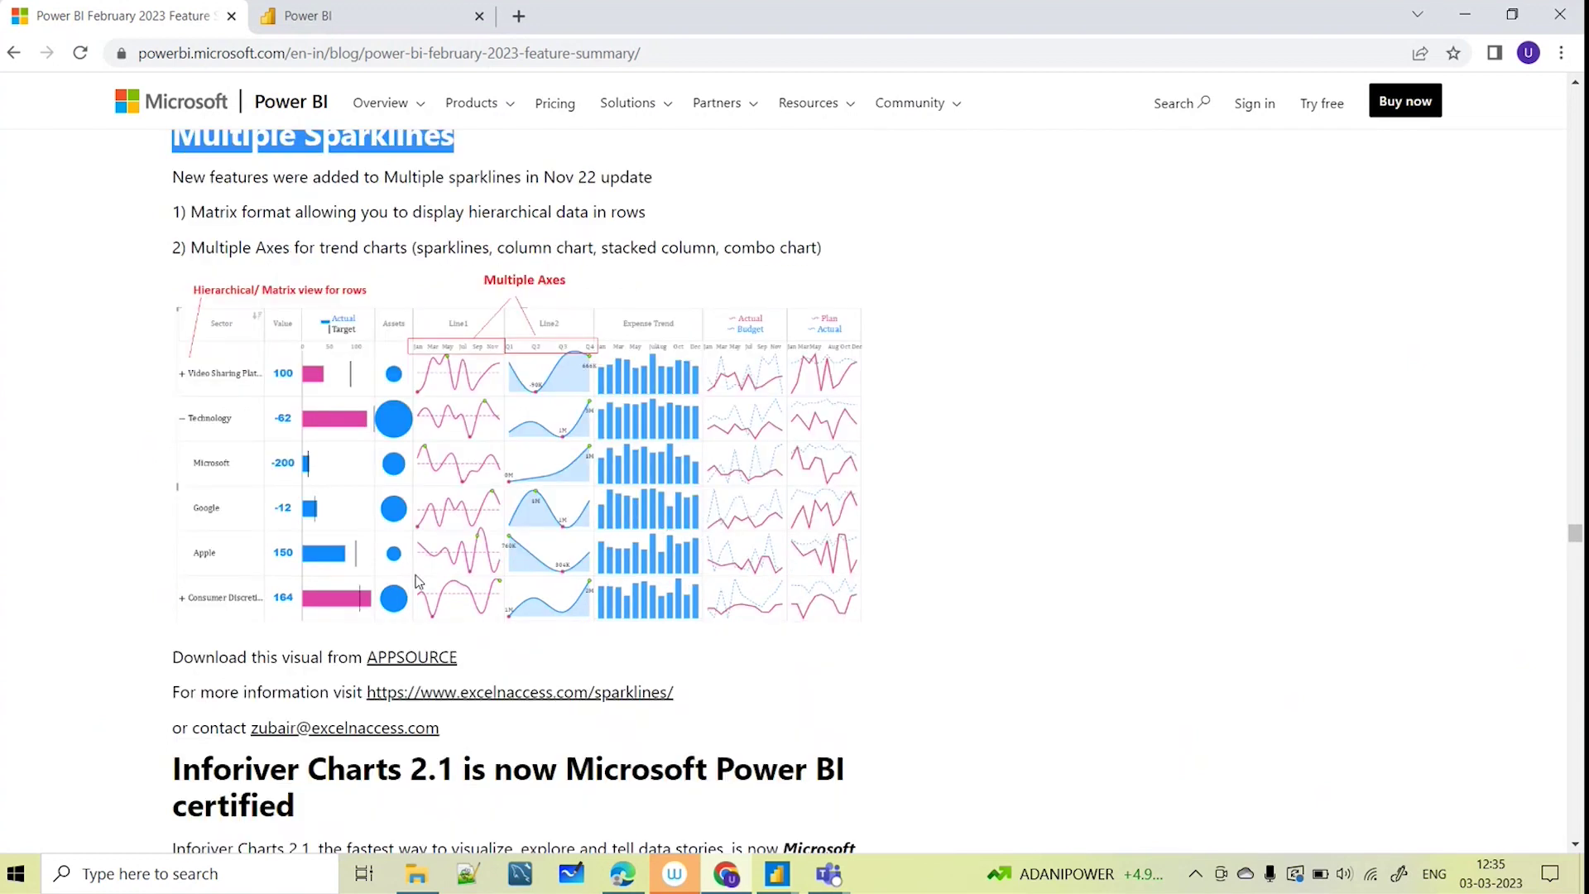
scroll(421, 579, up, 3)
click(491, 346)
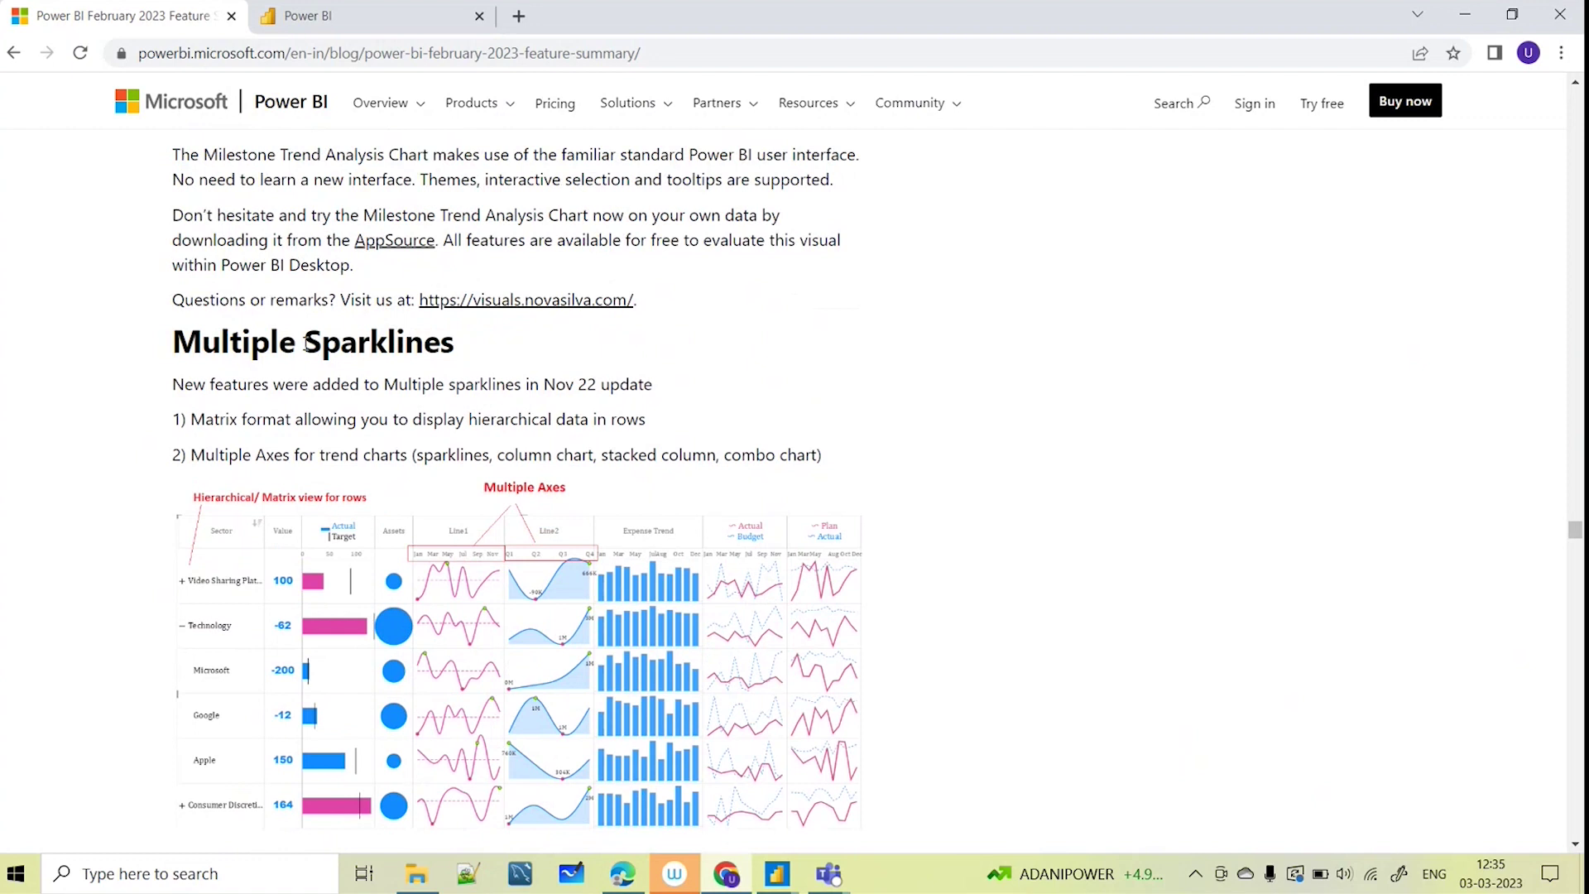
drag(317, 341, 465, 343)
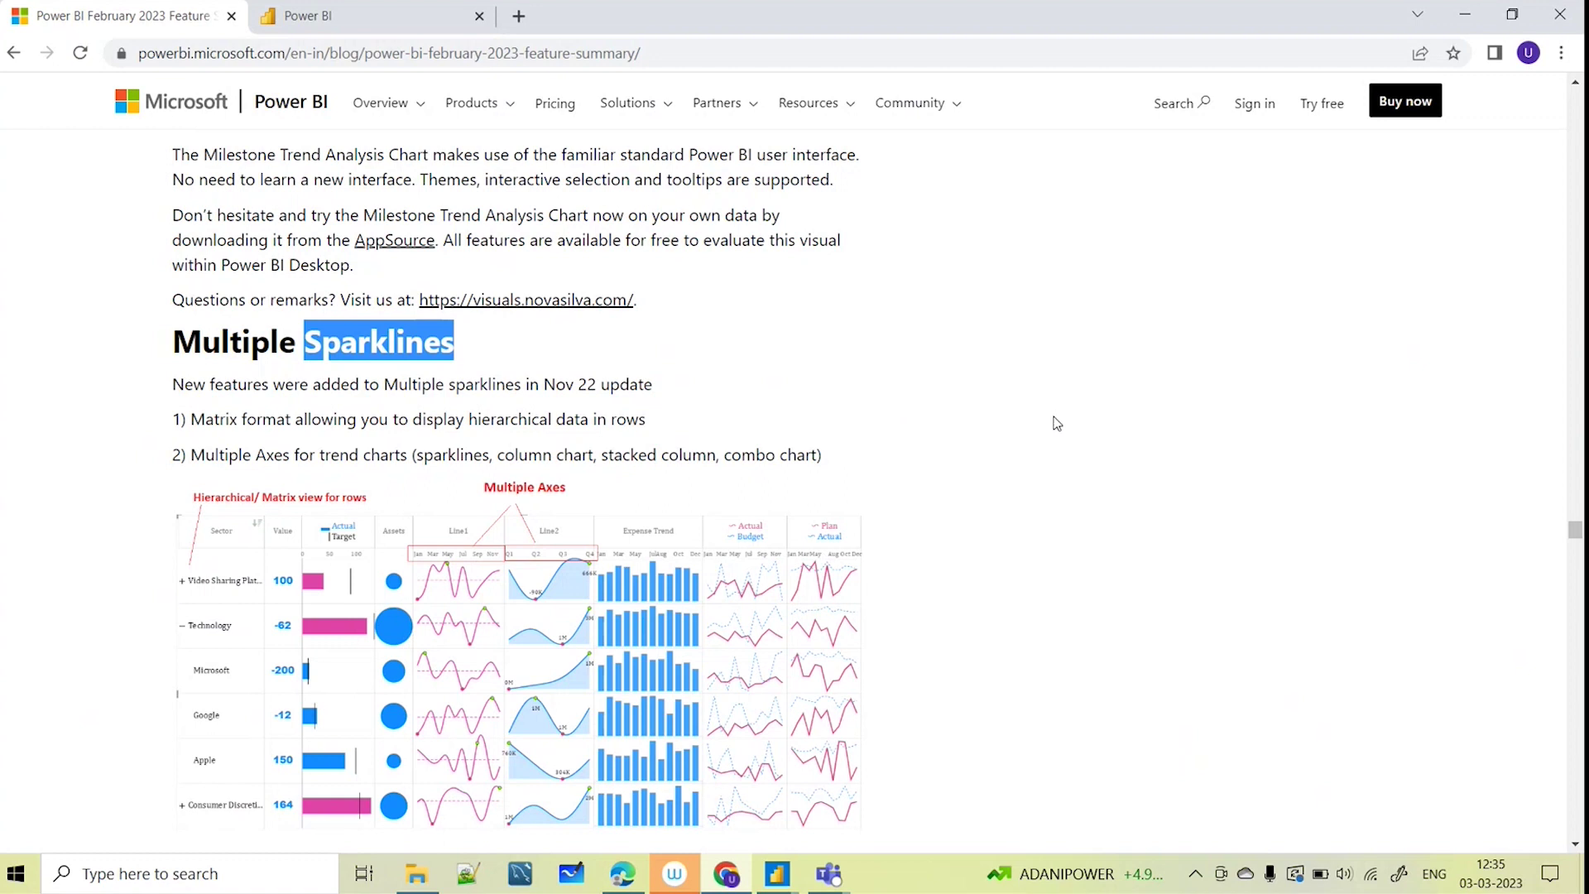
scroll(952, 424, down, 1)
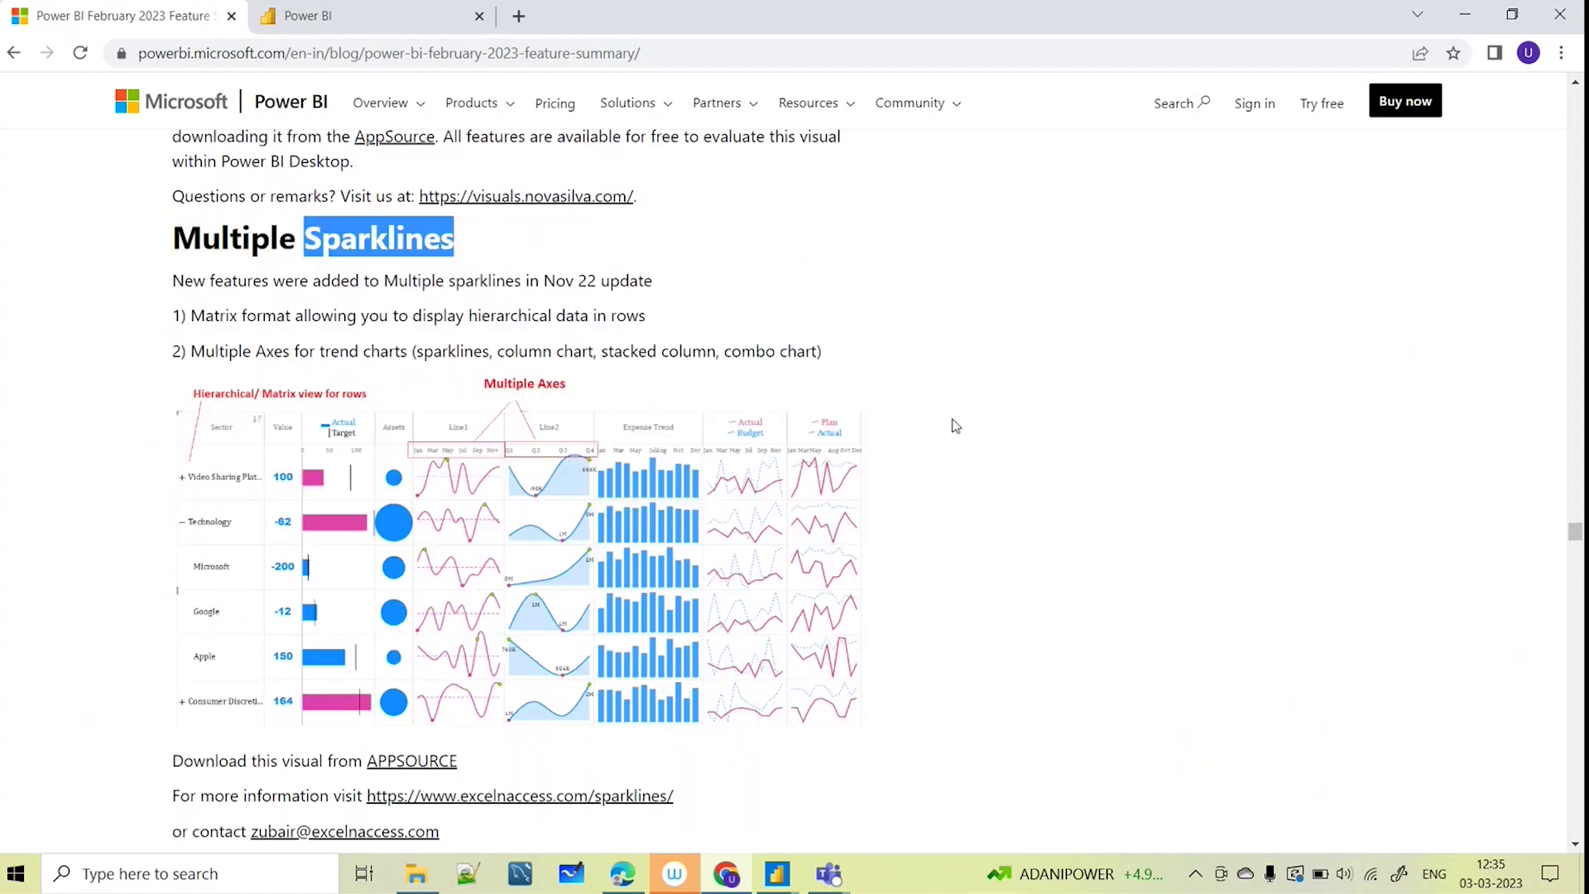
click(533, 242)
Continue to the Inforiver Charts 2.1 certified heading and highlight it
scroll(264, 479, up, 2)
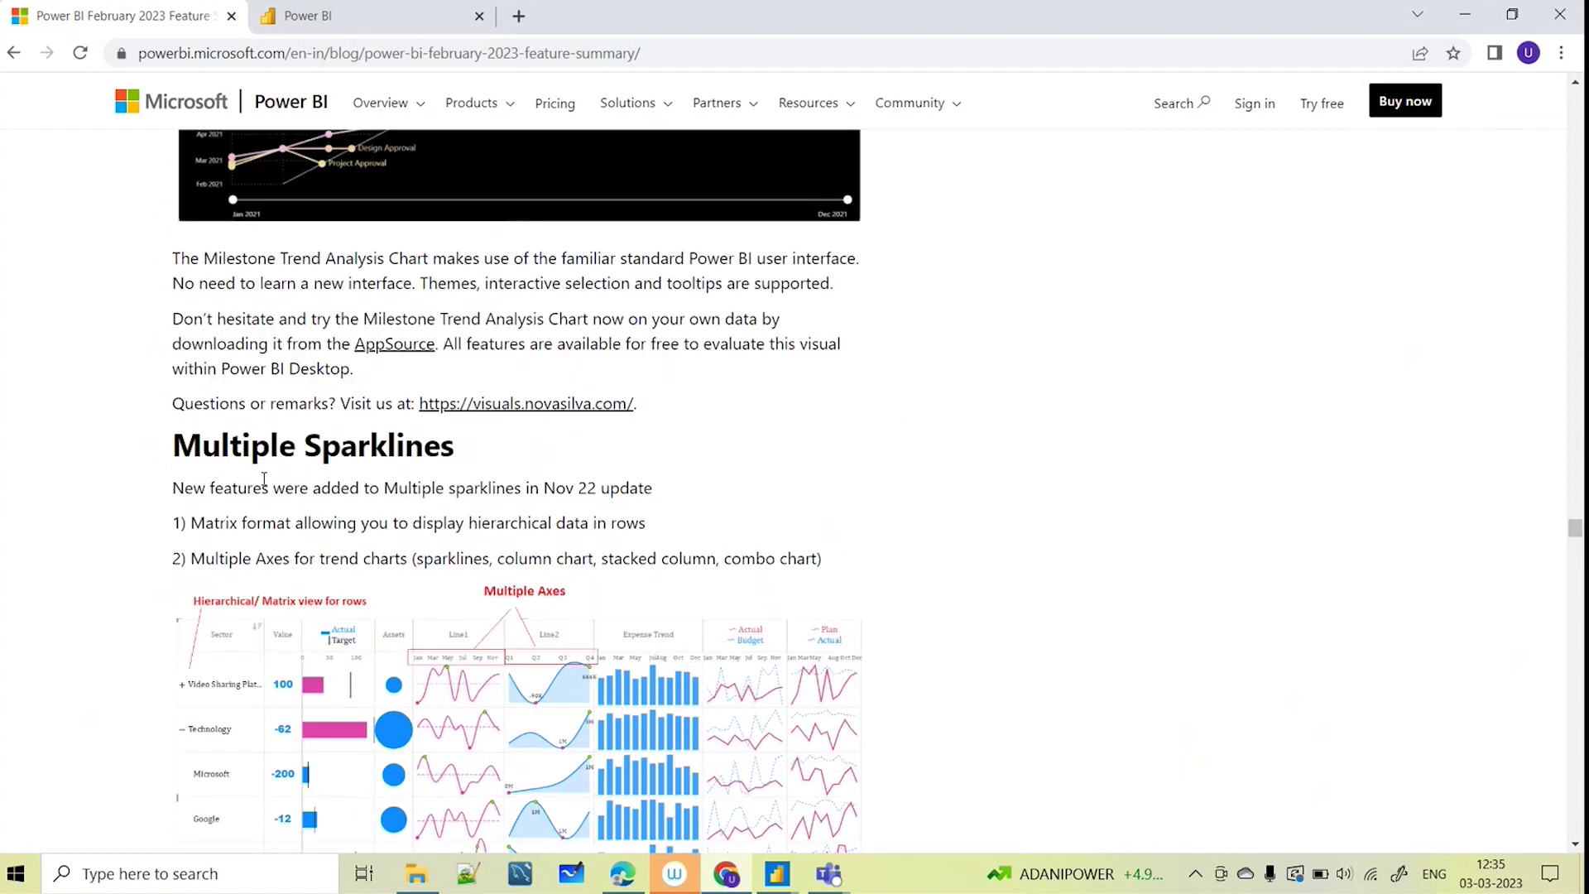
scroll(352, 444, down, 1)
scroll(464, 376, down, 4)
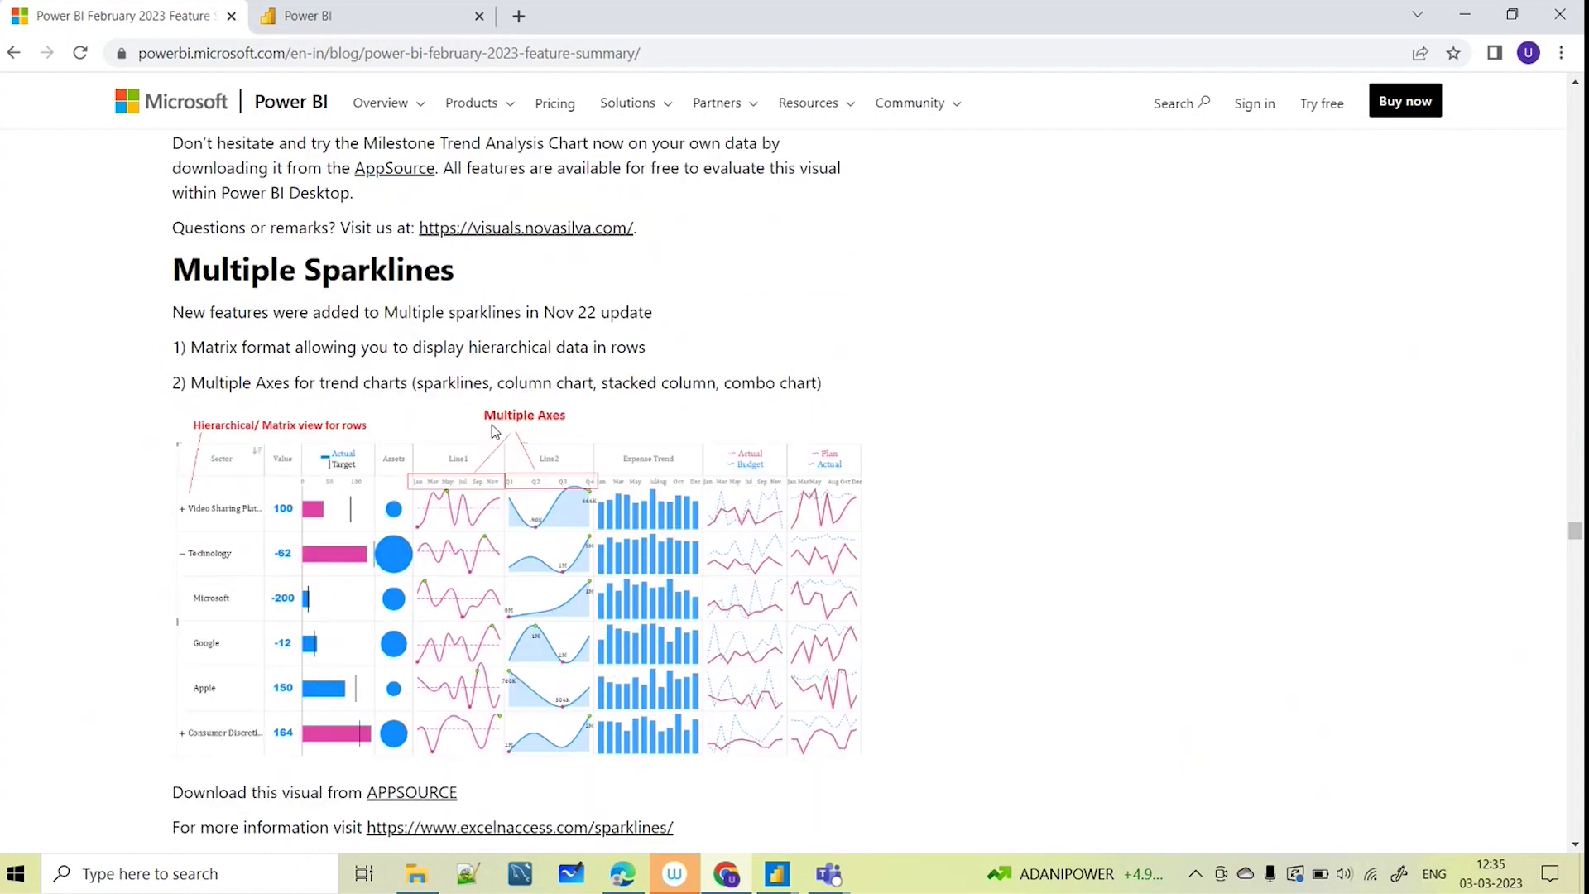
scroll(504, 437, down, 4)
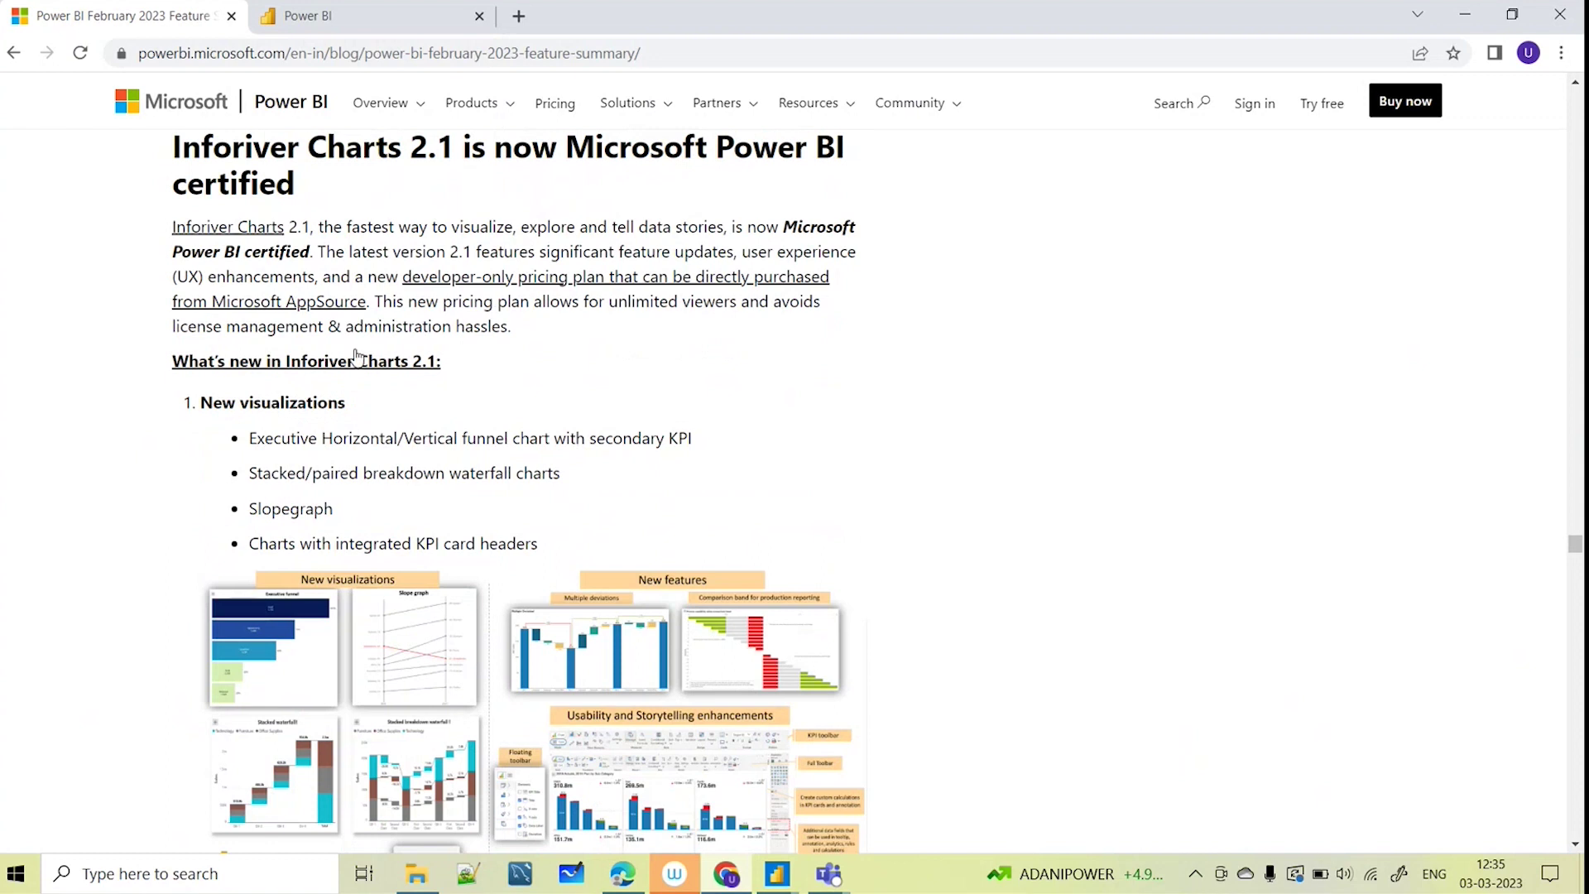
scroll(356, 356, up, 1)
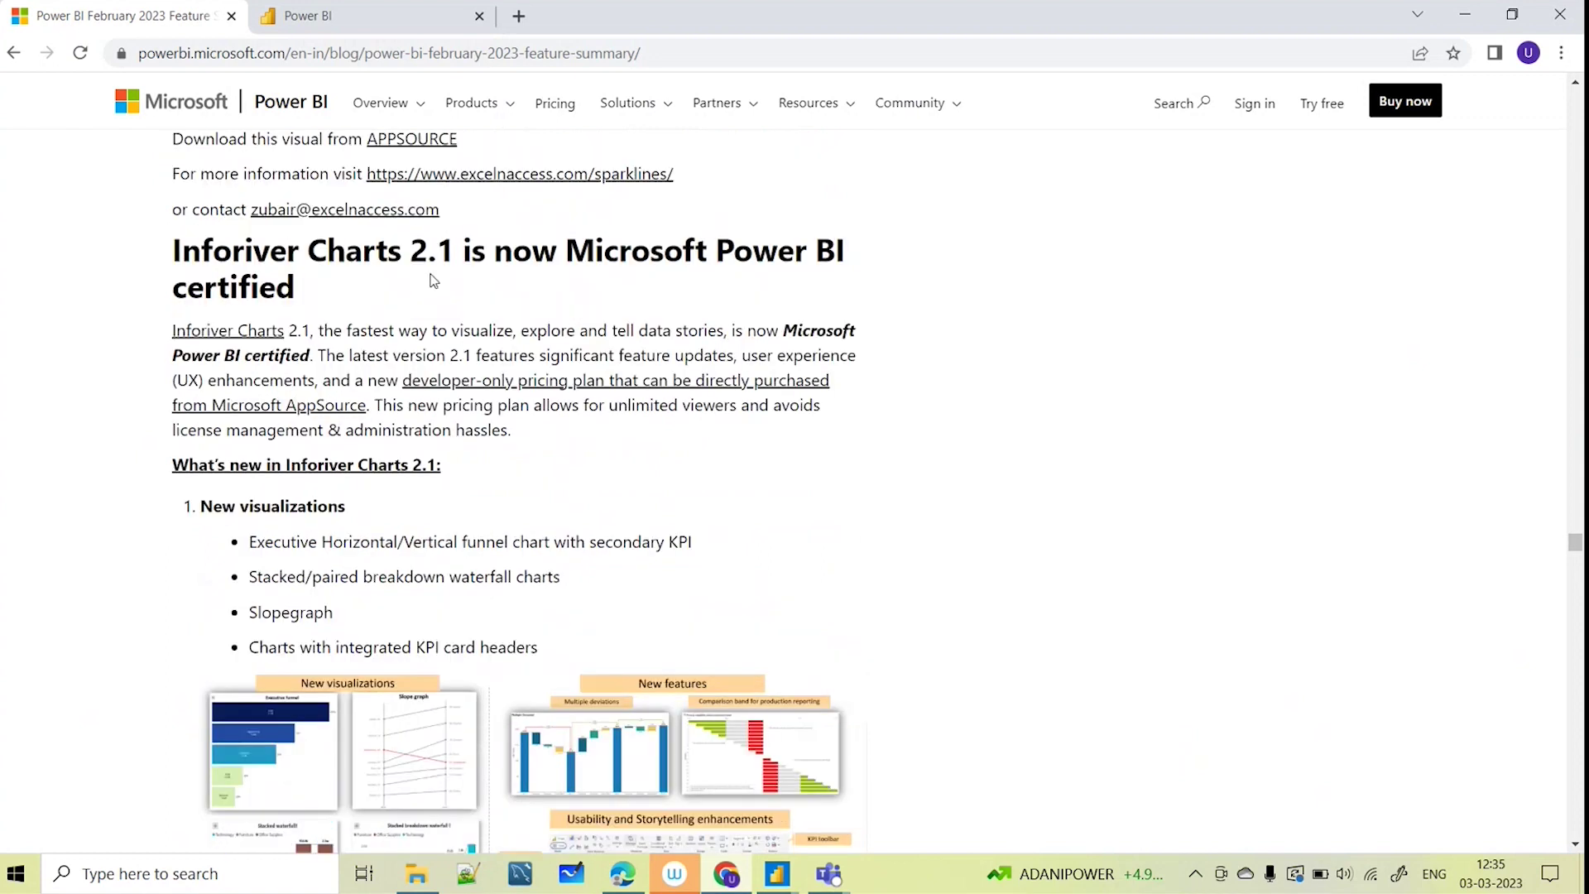
drag(311, 299, 168, 265)
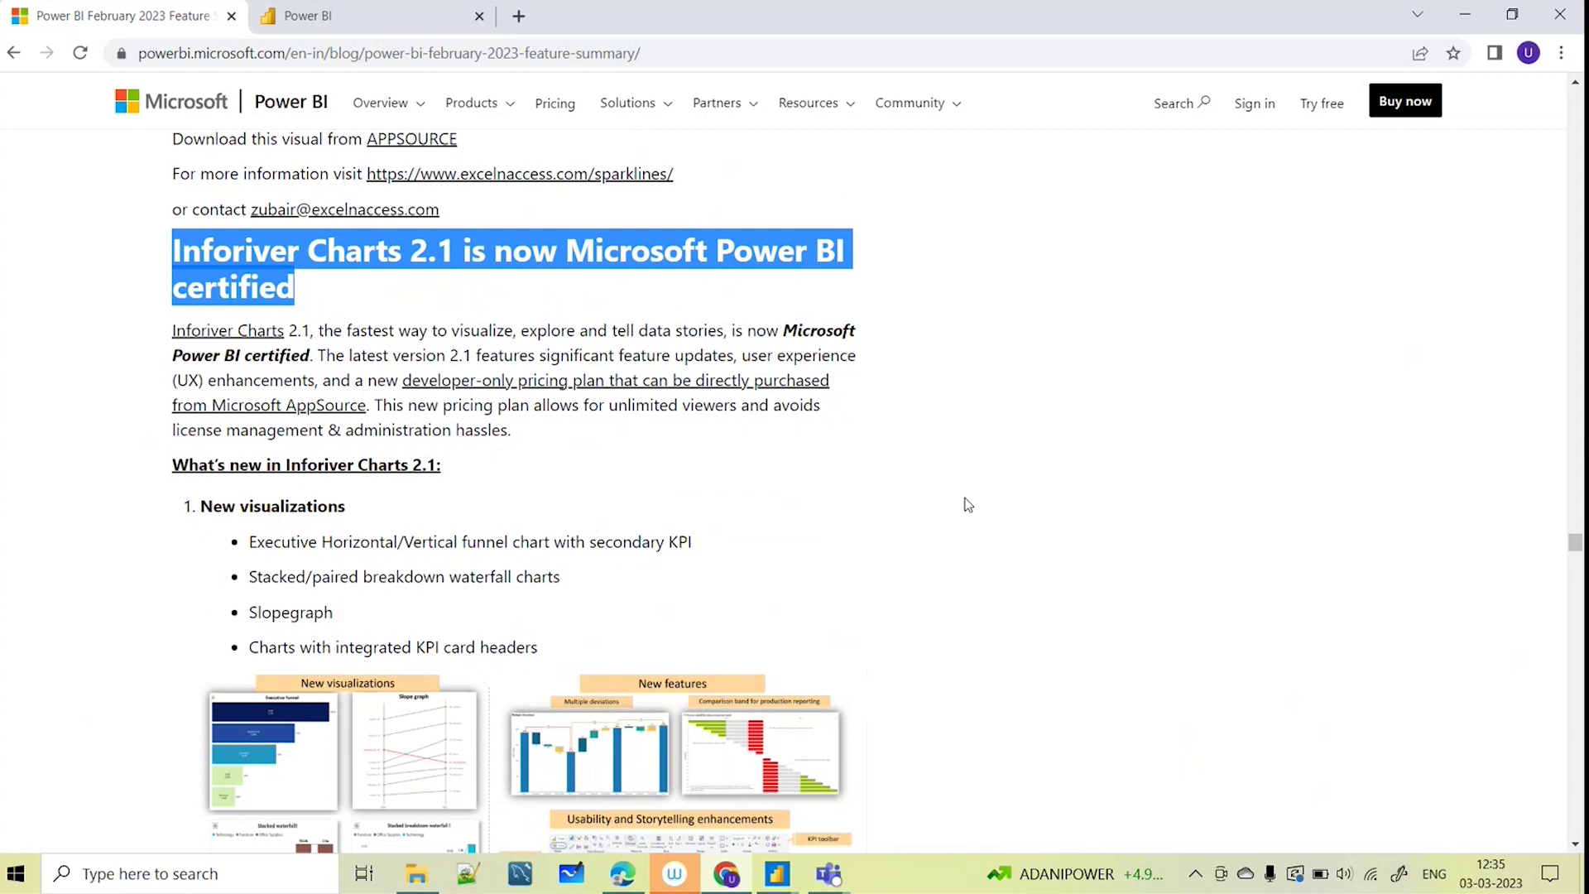
mouse_move(792, 879)
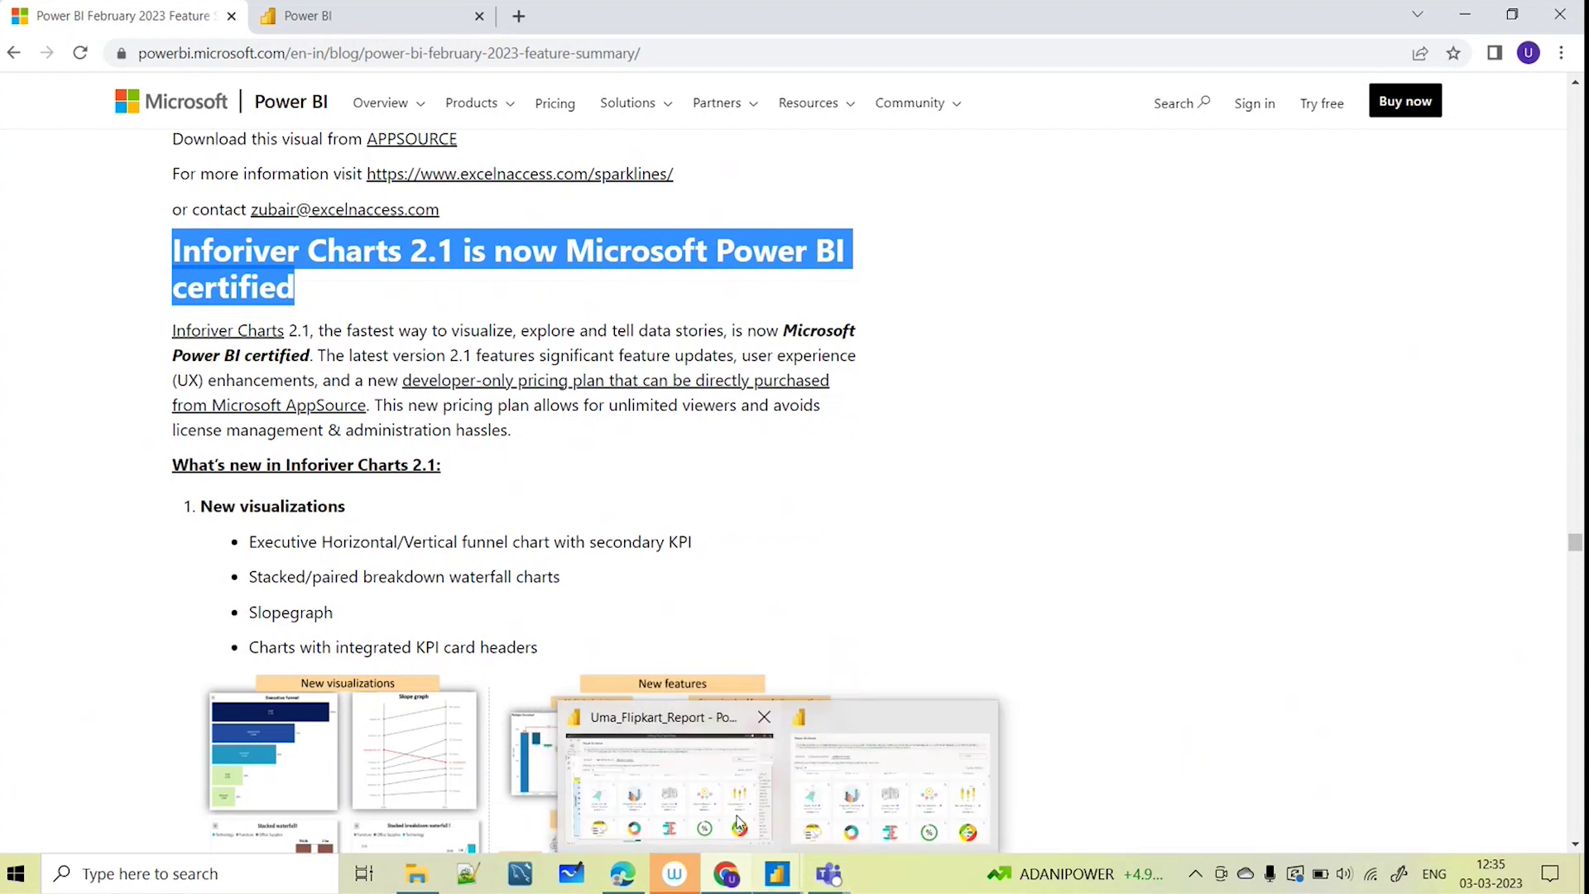
Bring Gantt Chart by MAQ, Tachometer and Zebra BI Charts into view in Power BI, then return to Chrome
click(724, 778)
scroll(662, 547, up, 5)
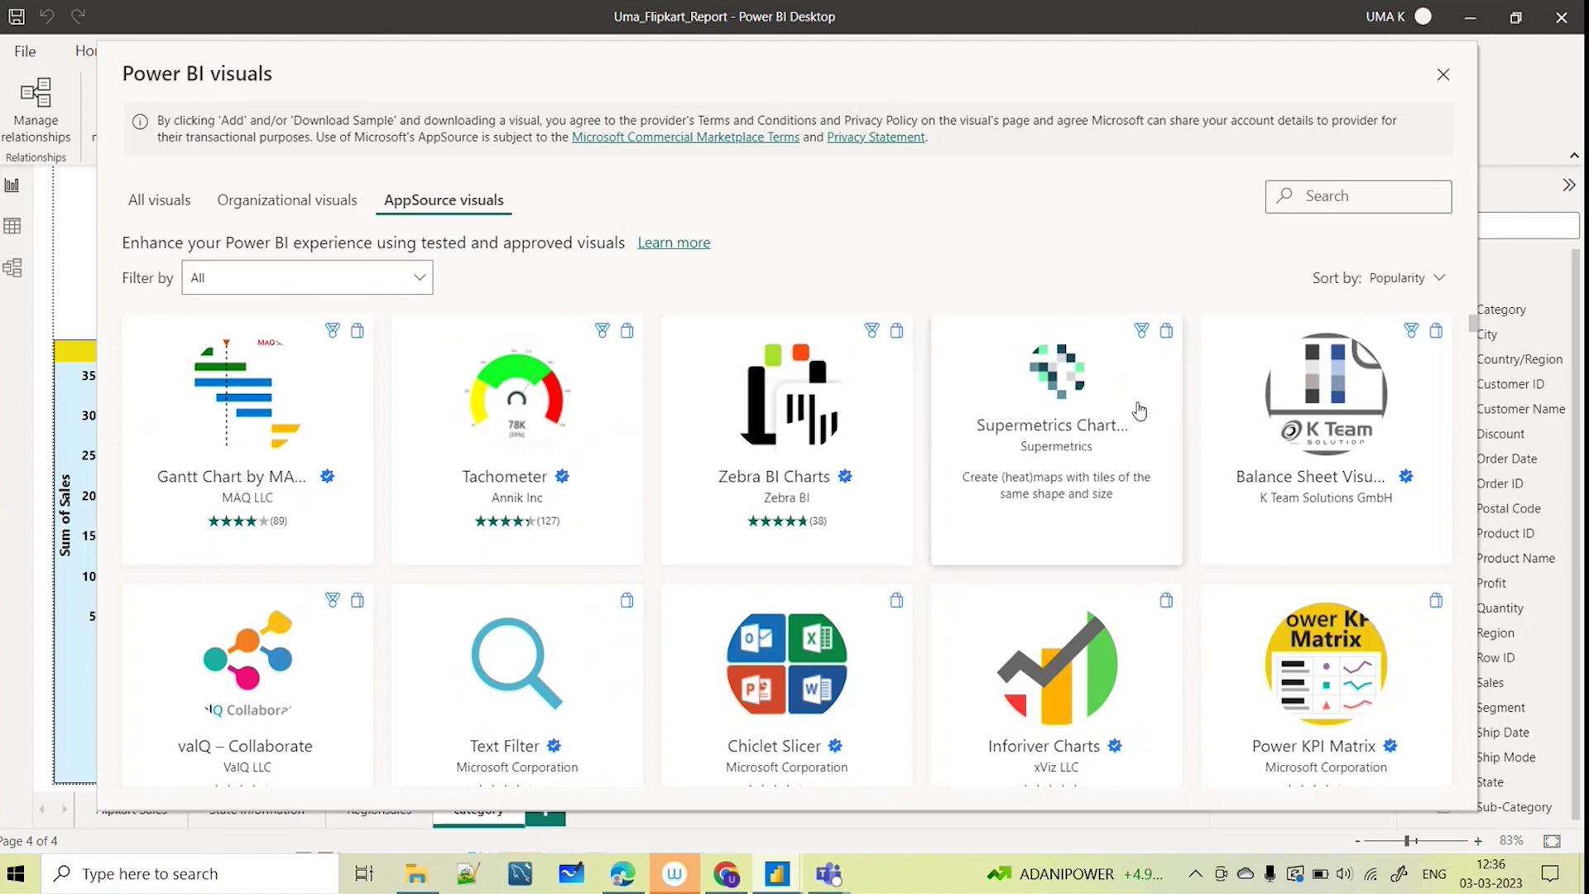
click(725, 877)
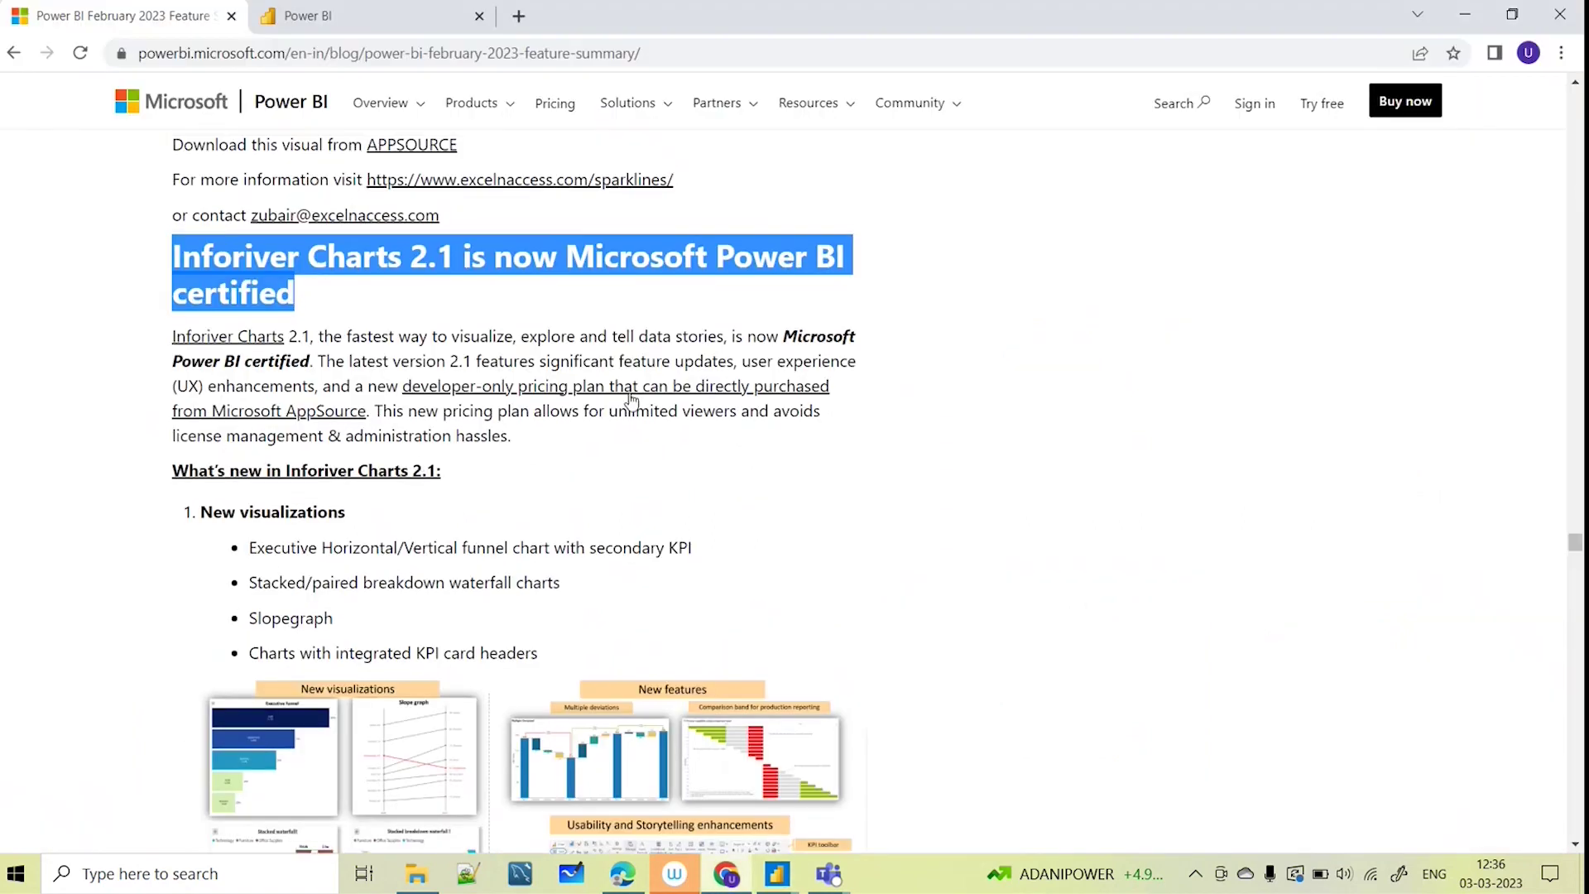
Read past accoPLANNING by Accobat and highlight the Drill Down Donut PRO by ZoomCharts heading
scroll(320, 465, up, 2)
click(319, 508)
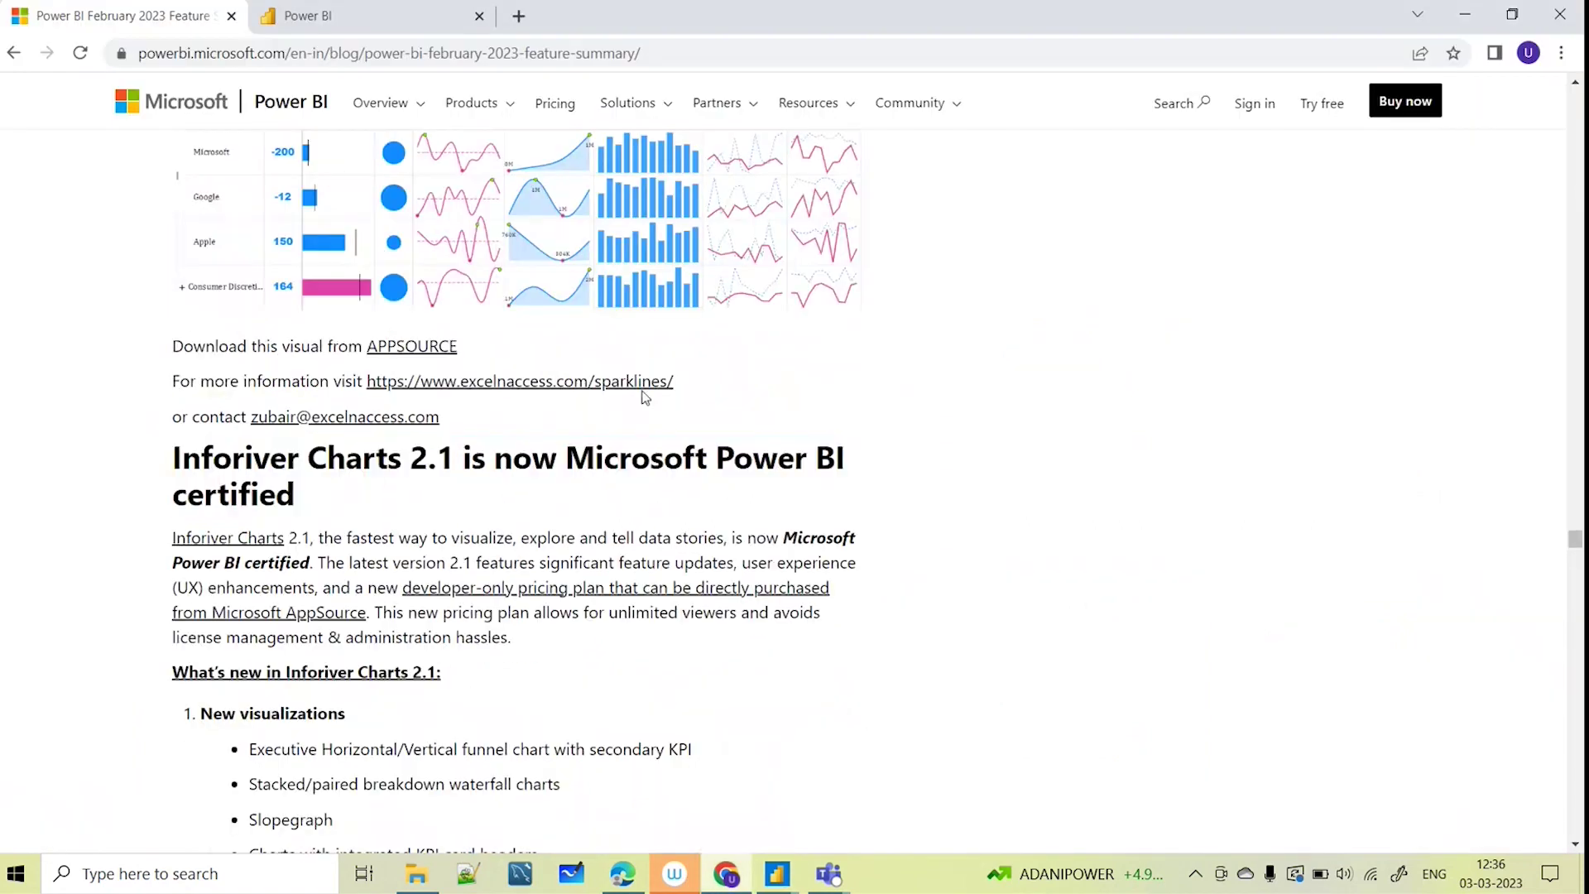
scroll(524, 638, down, 8)
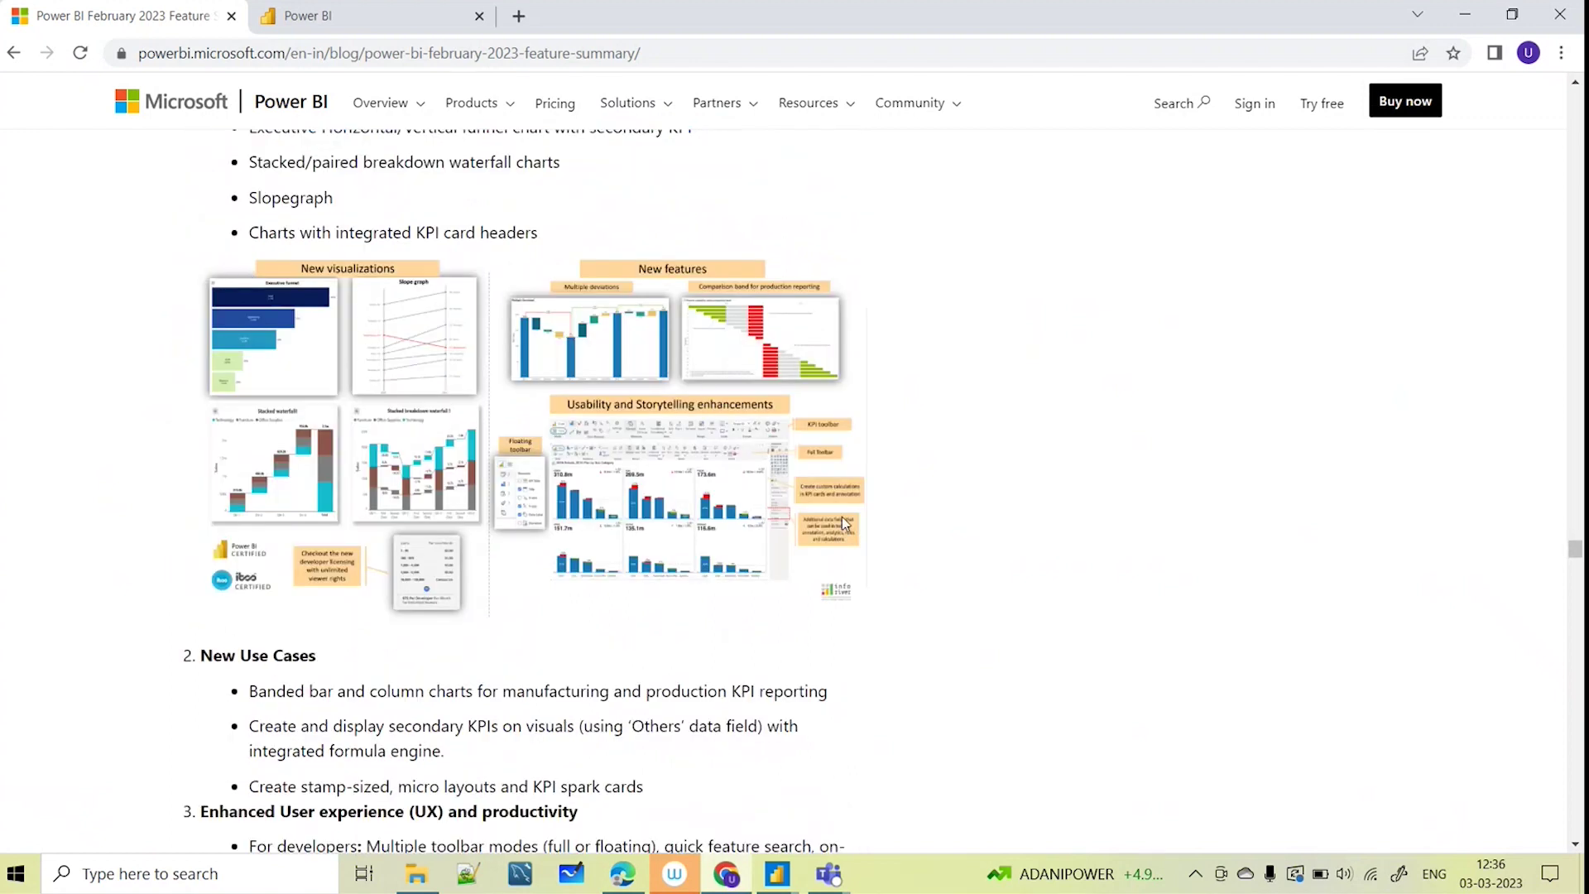
scroll(854, 537, up, 3)
scroll(430, 525, down, 5)
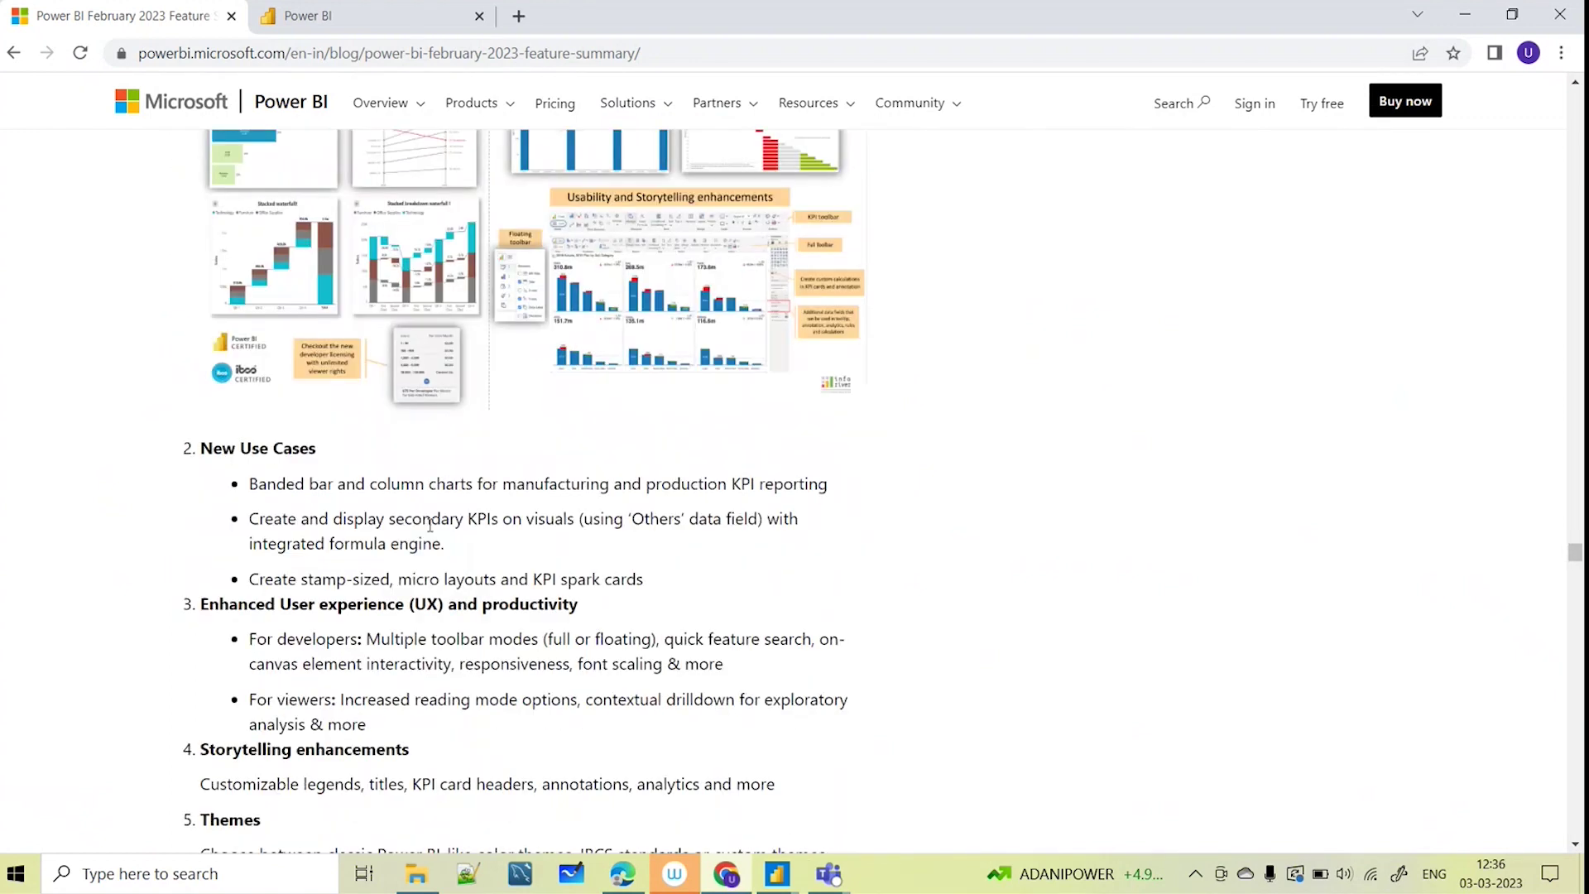
scroll(459, 577, down, 2)
scroll(513, 559, down, 1)
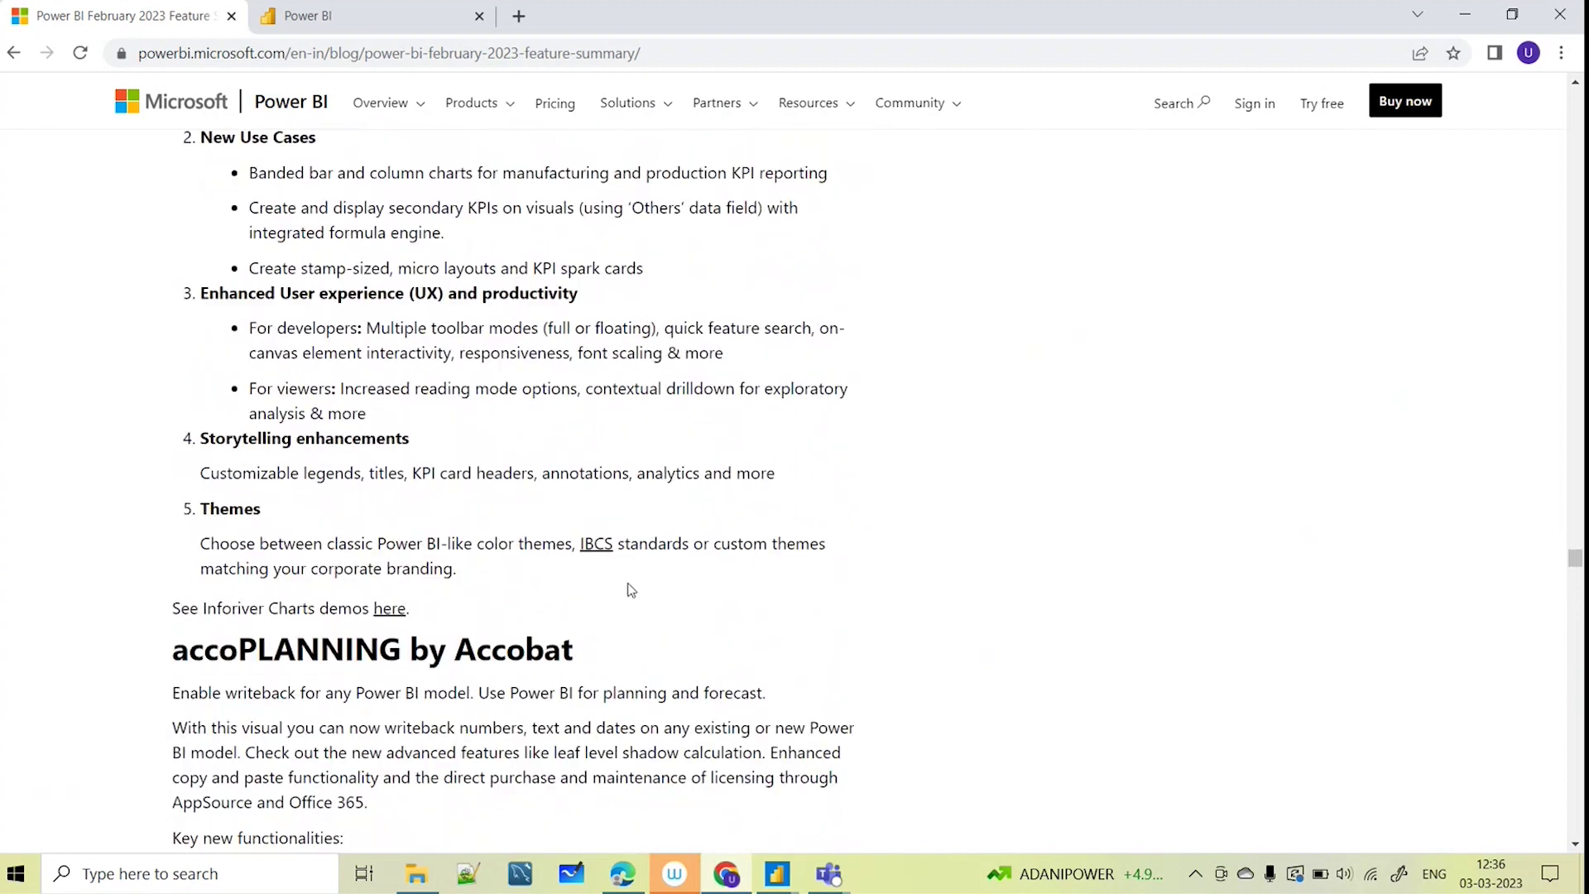
scroll(166, 530, down, 3)
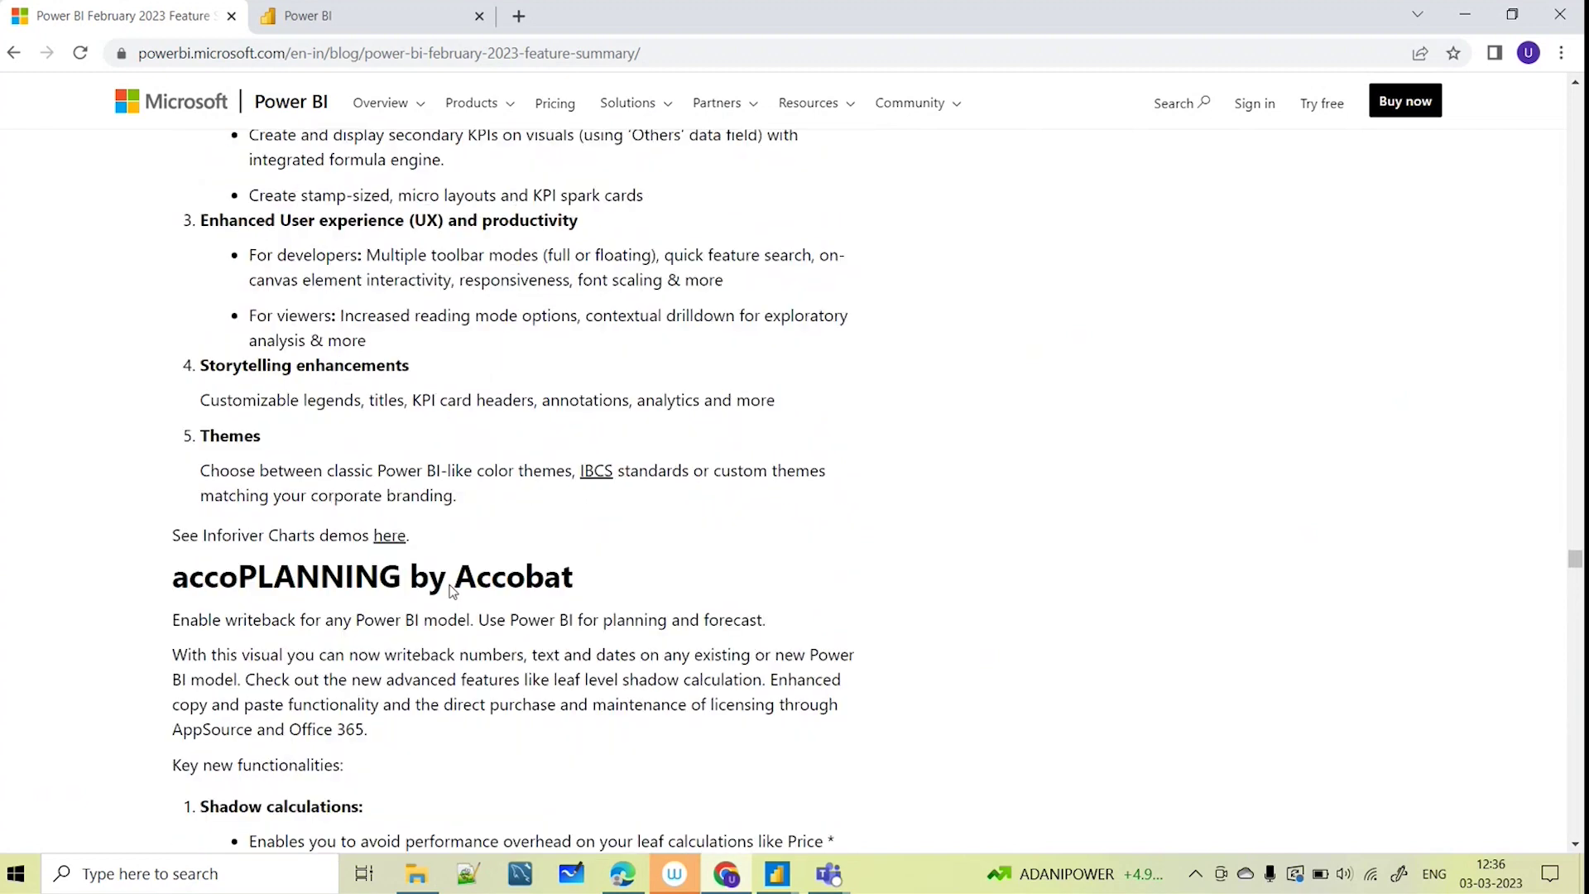
scroll(460, 488, down, 2)
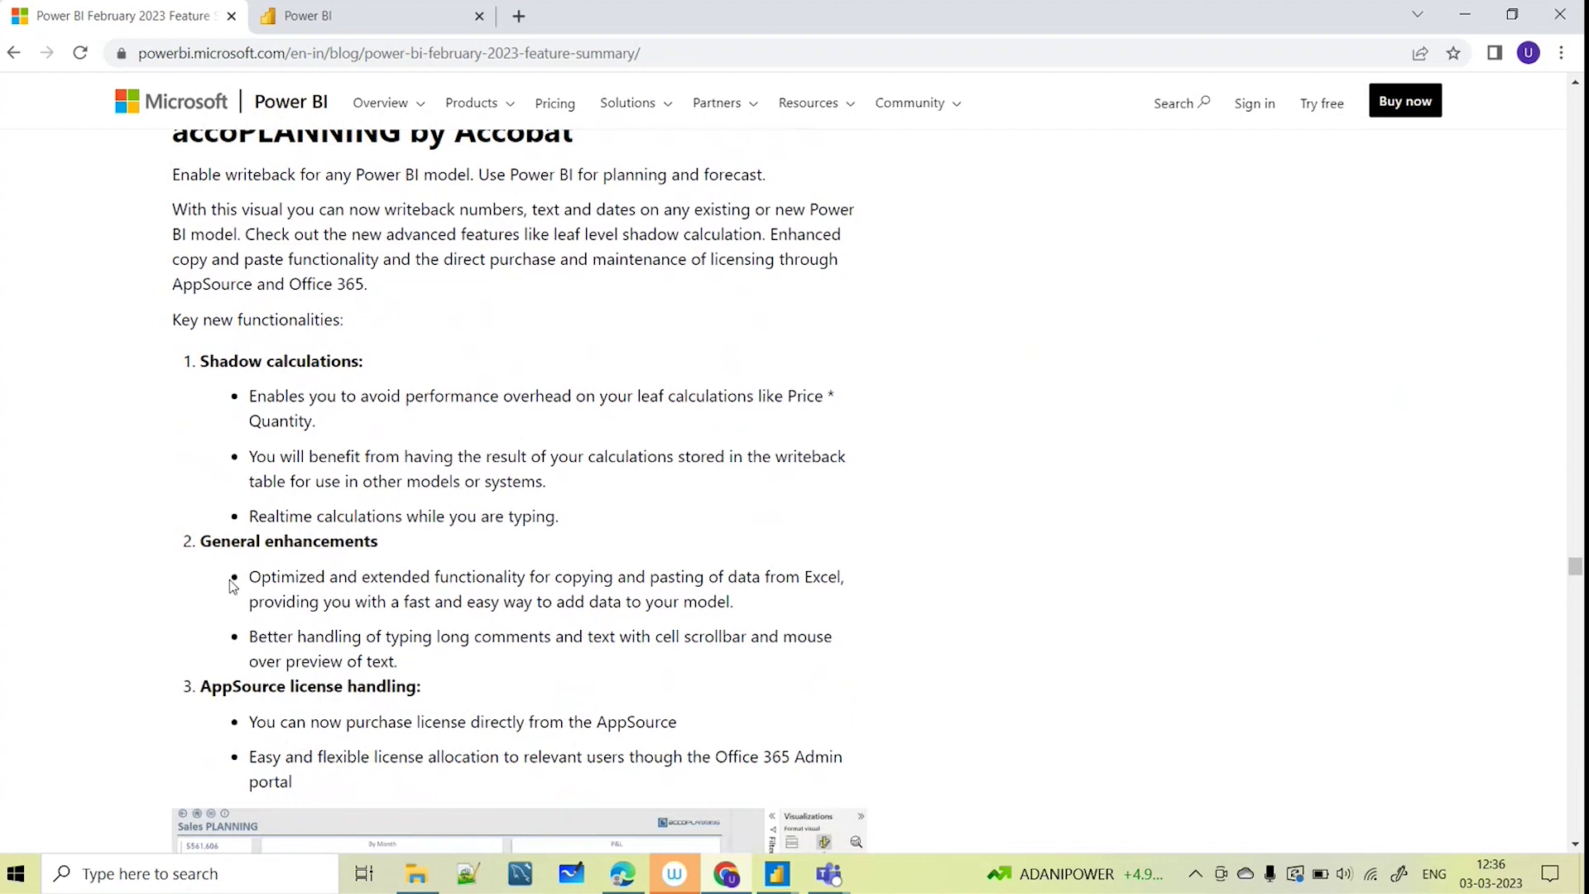
scroll(234, 584, down, 4)
scroll(417, 391, down, 2)
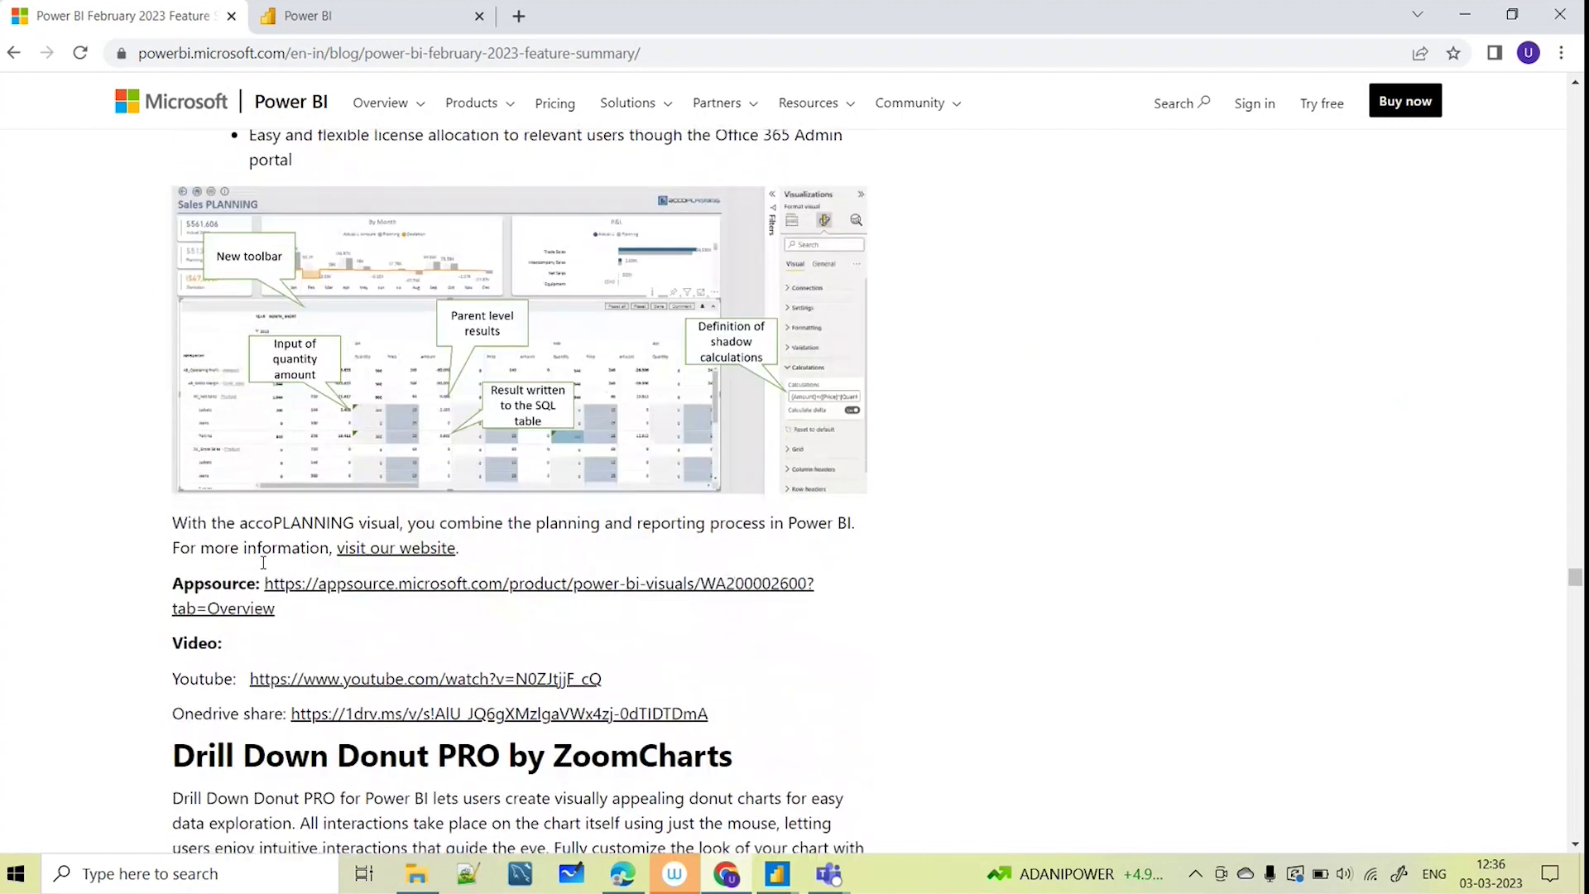
scroll(558, 493, down, 1)
scroll(558, 493, down, 2)
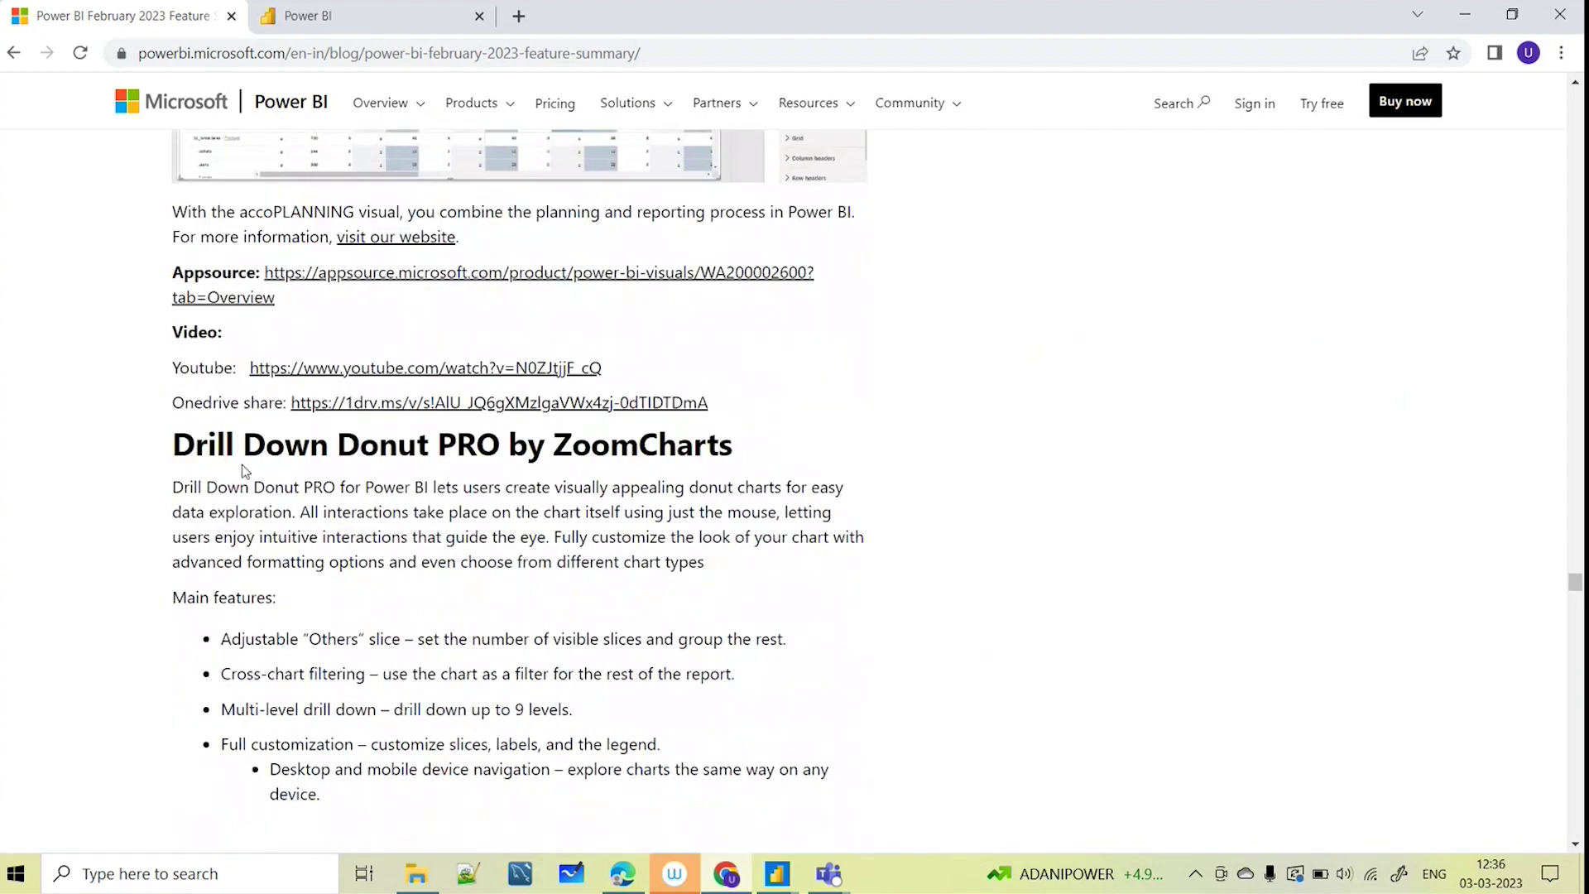
drag(171, 446, 542, 425)
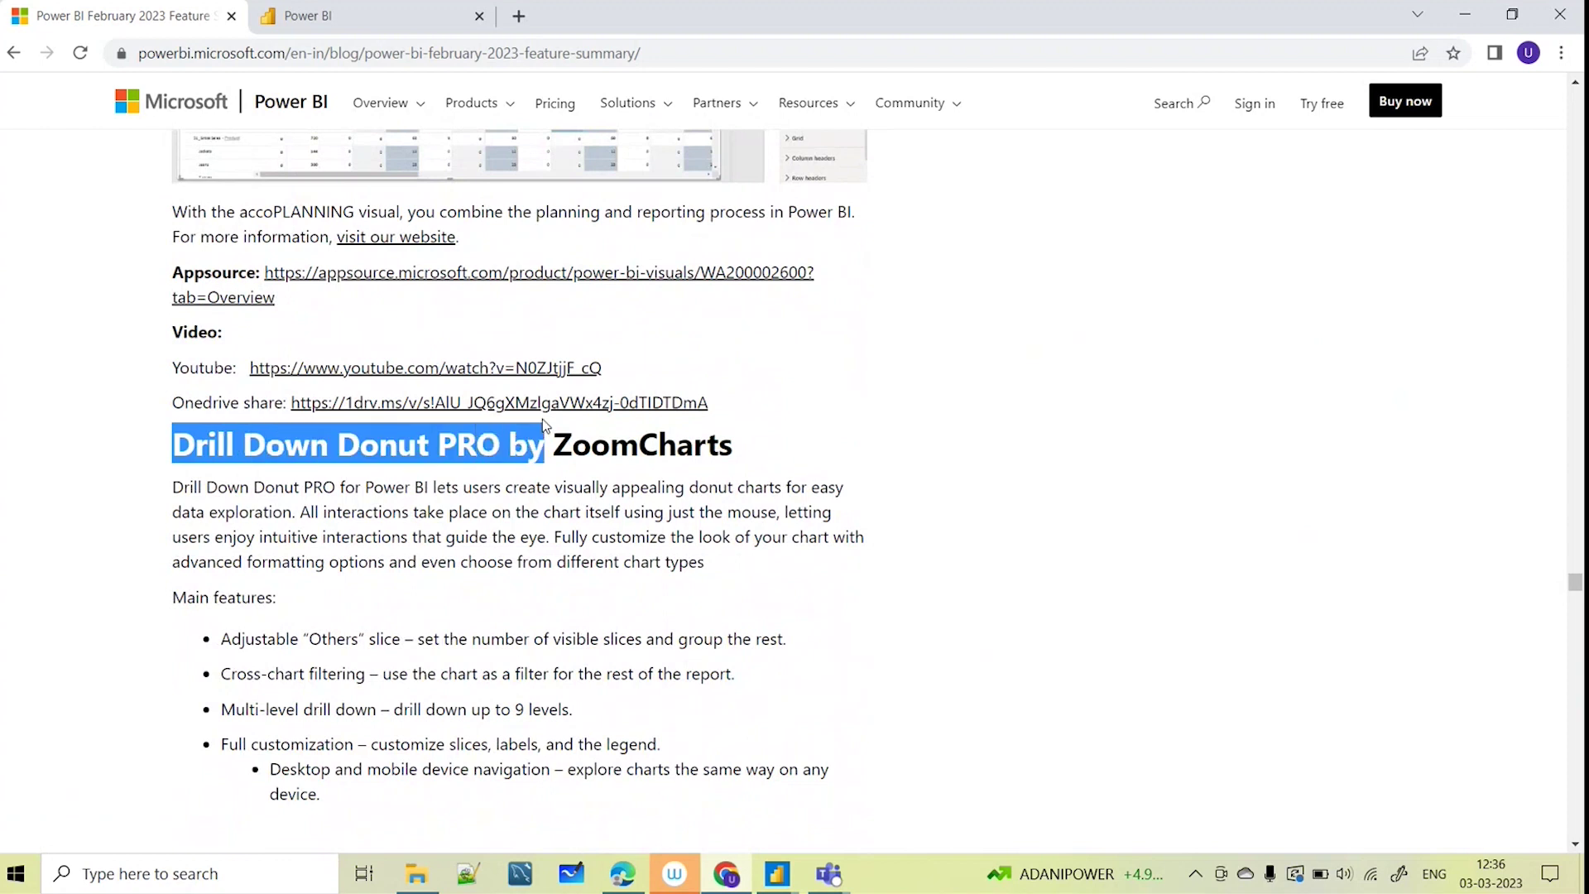
Read through the Drill Down Donut PRO charts down to the comments
click(739, 447)
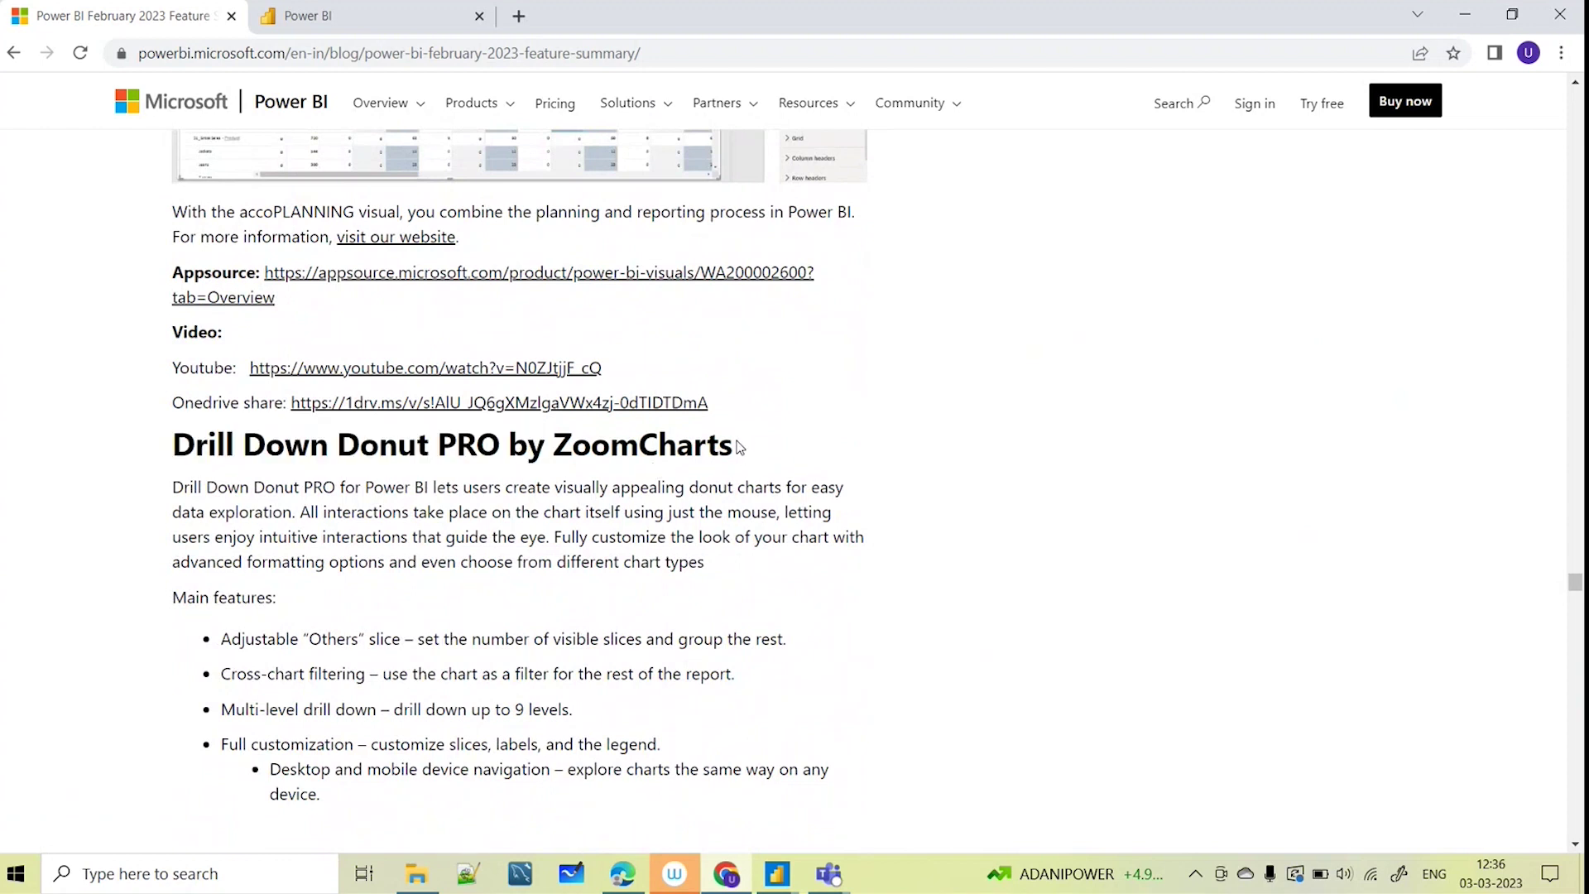
scroll(745, 467, down, 1)
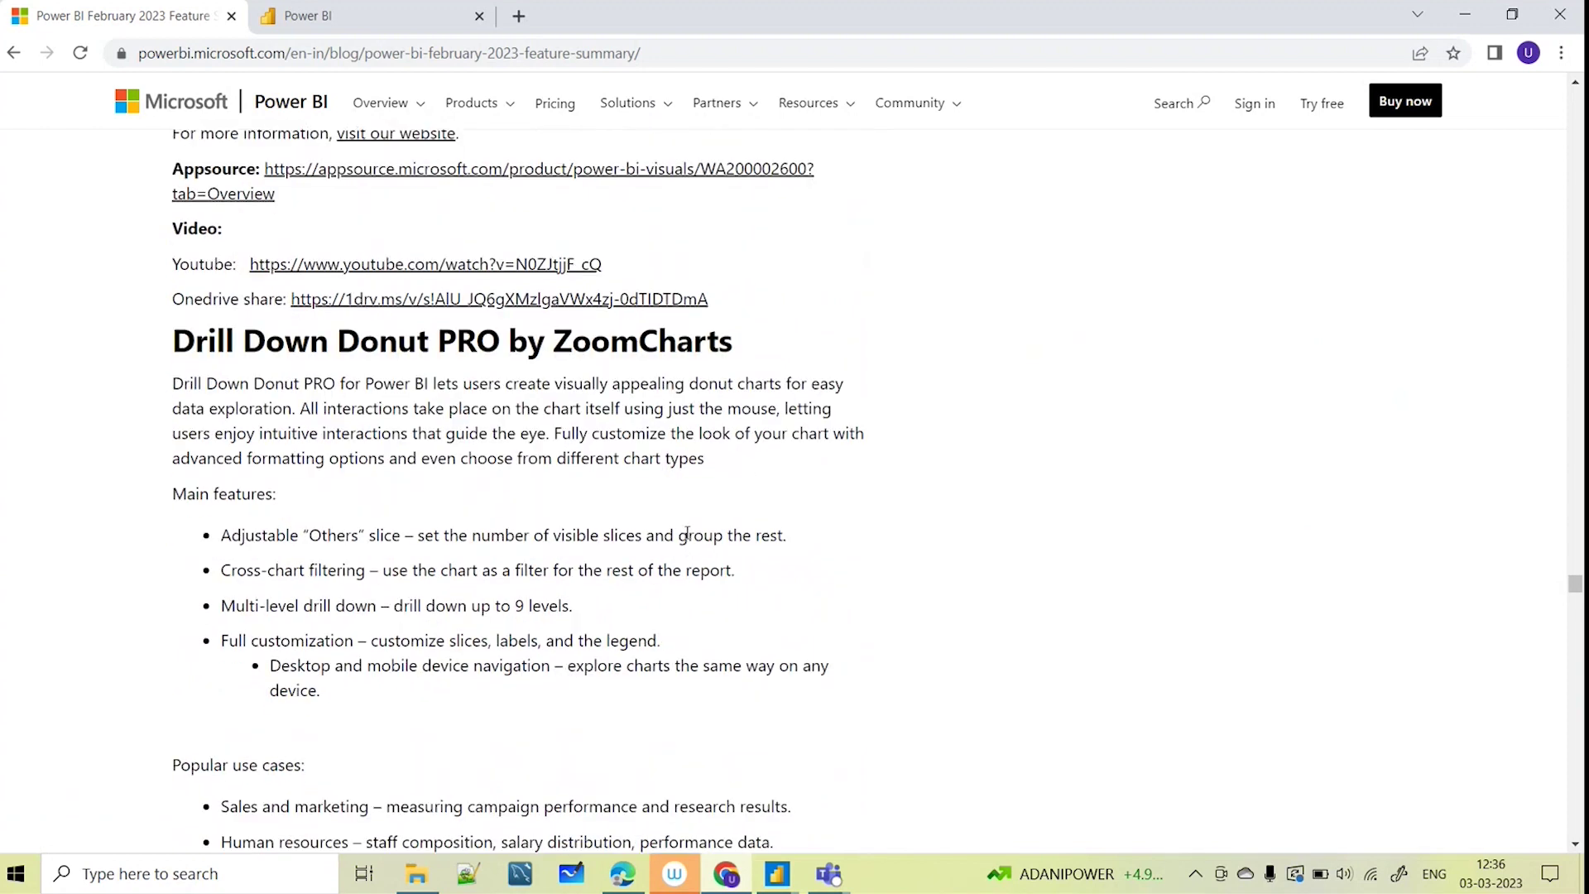
scroll(695, 497, down, 3)
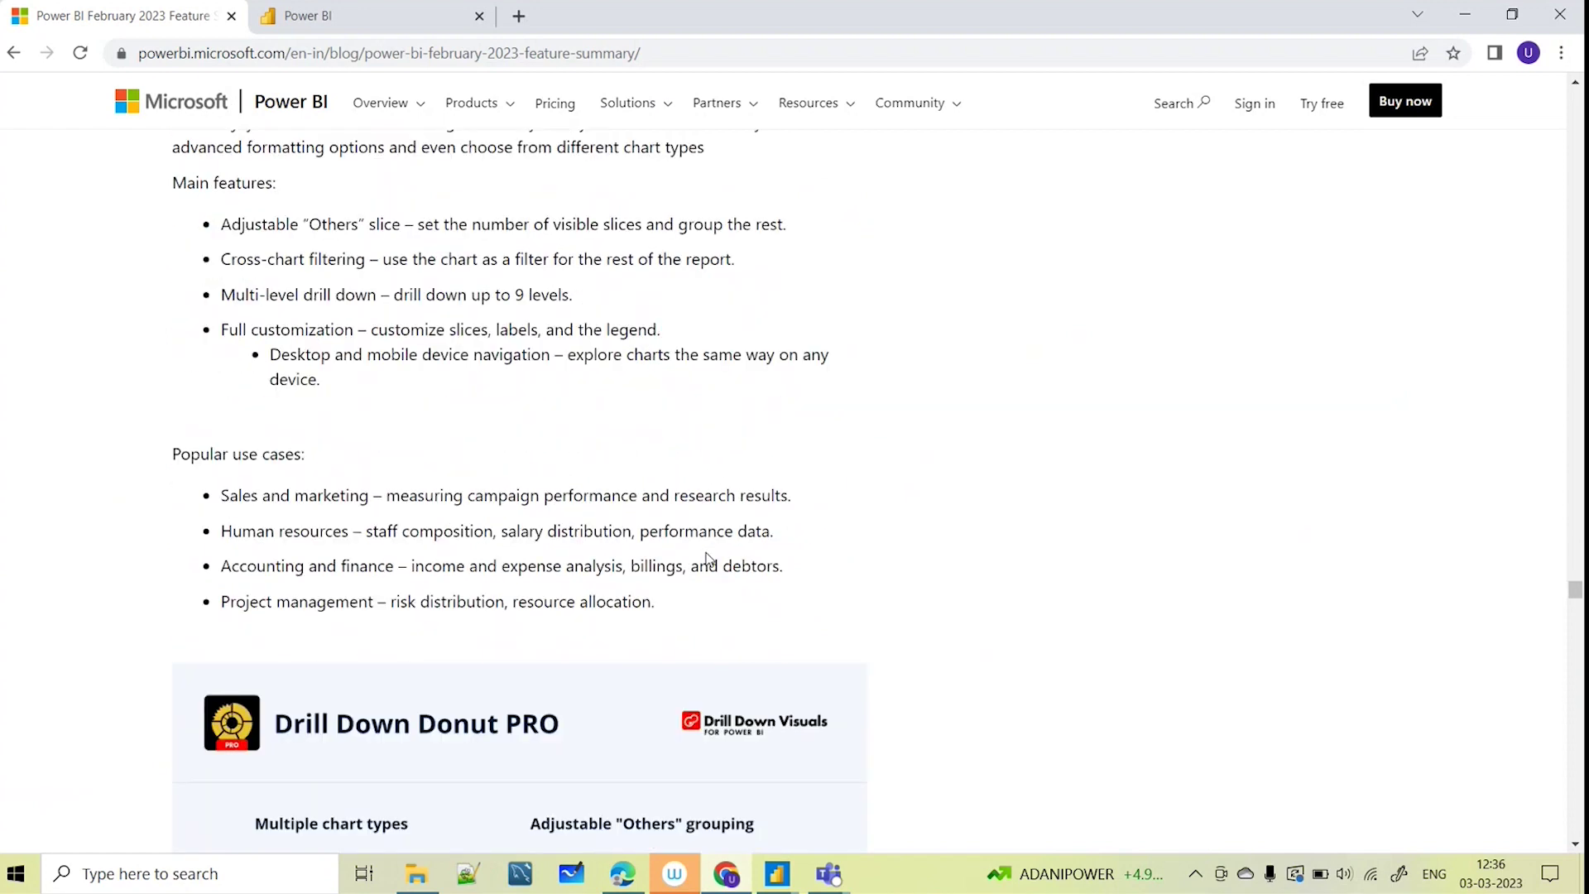
scroll(712, 555, up, 3)
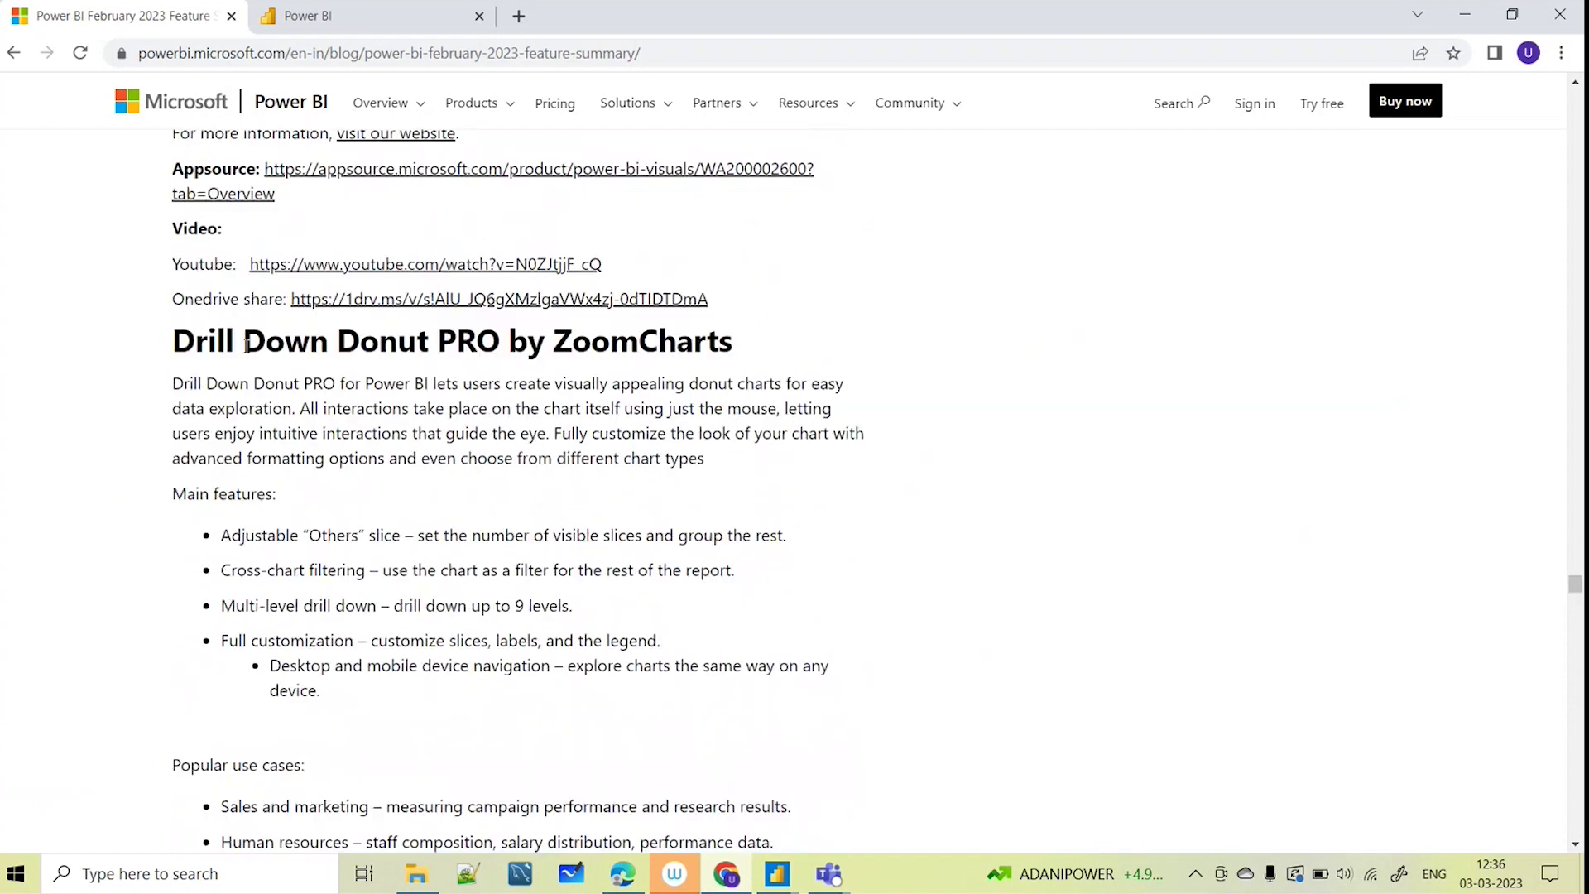
scroll(550, 488, down, 6)
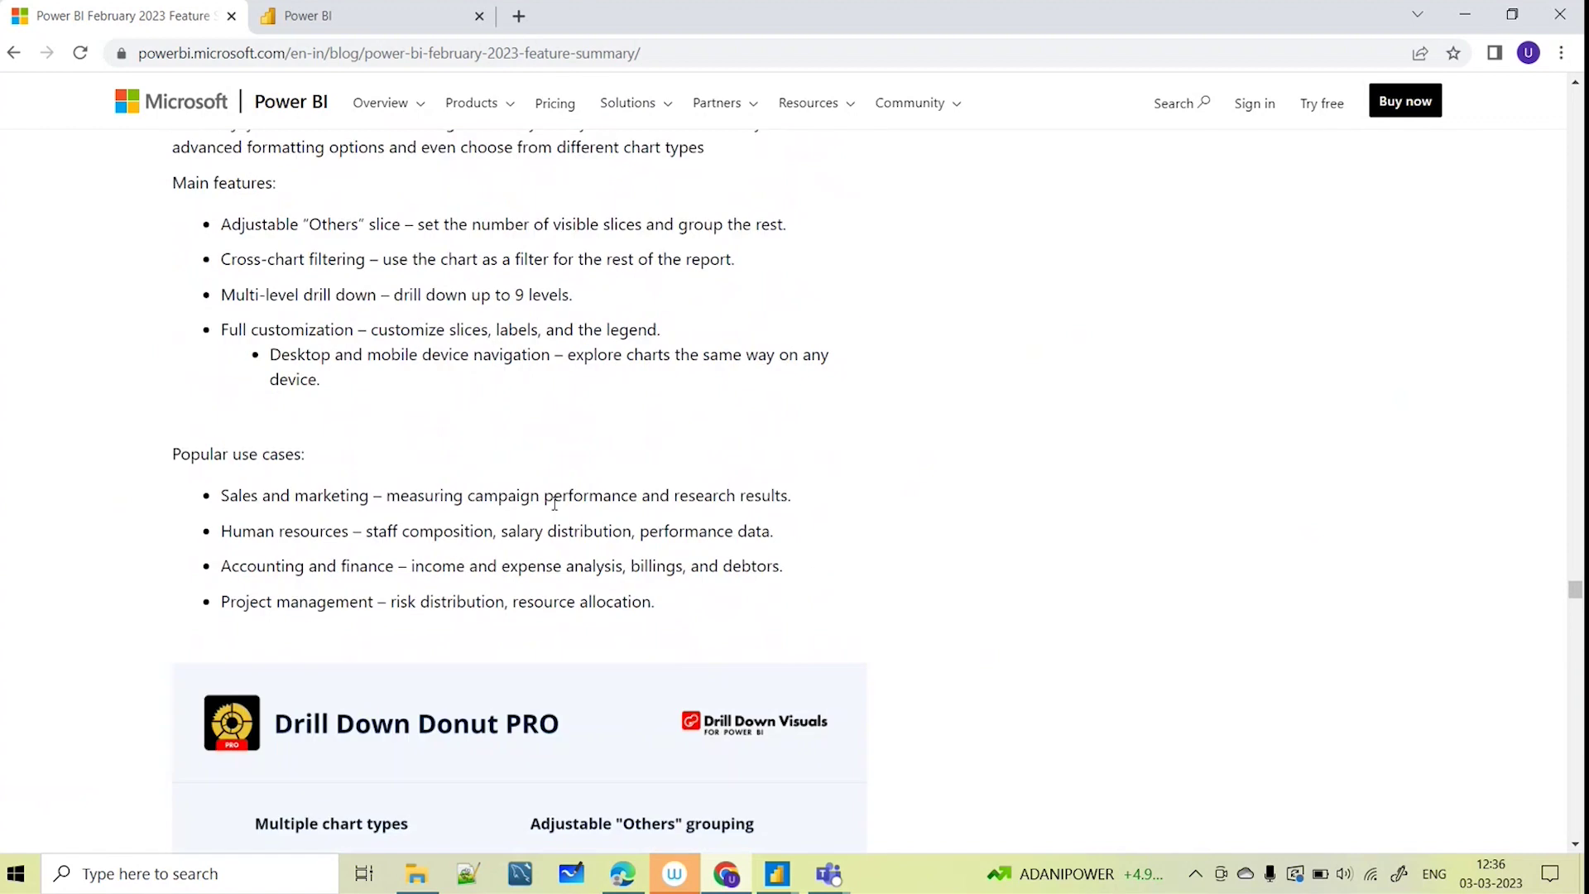
scroll(465, 534, down, 2)
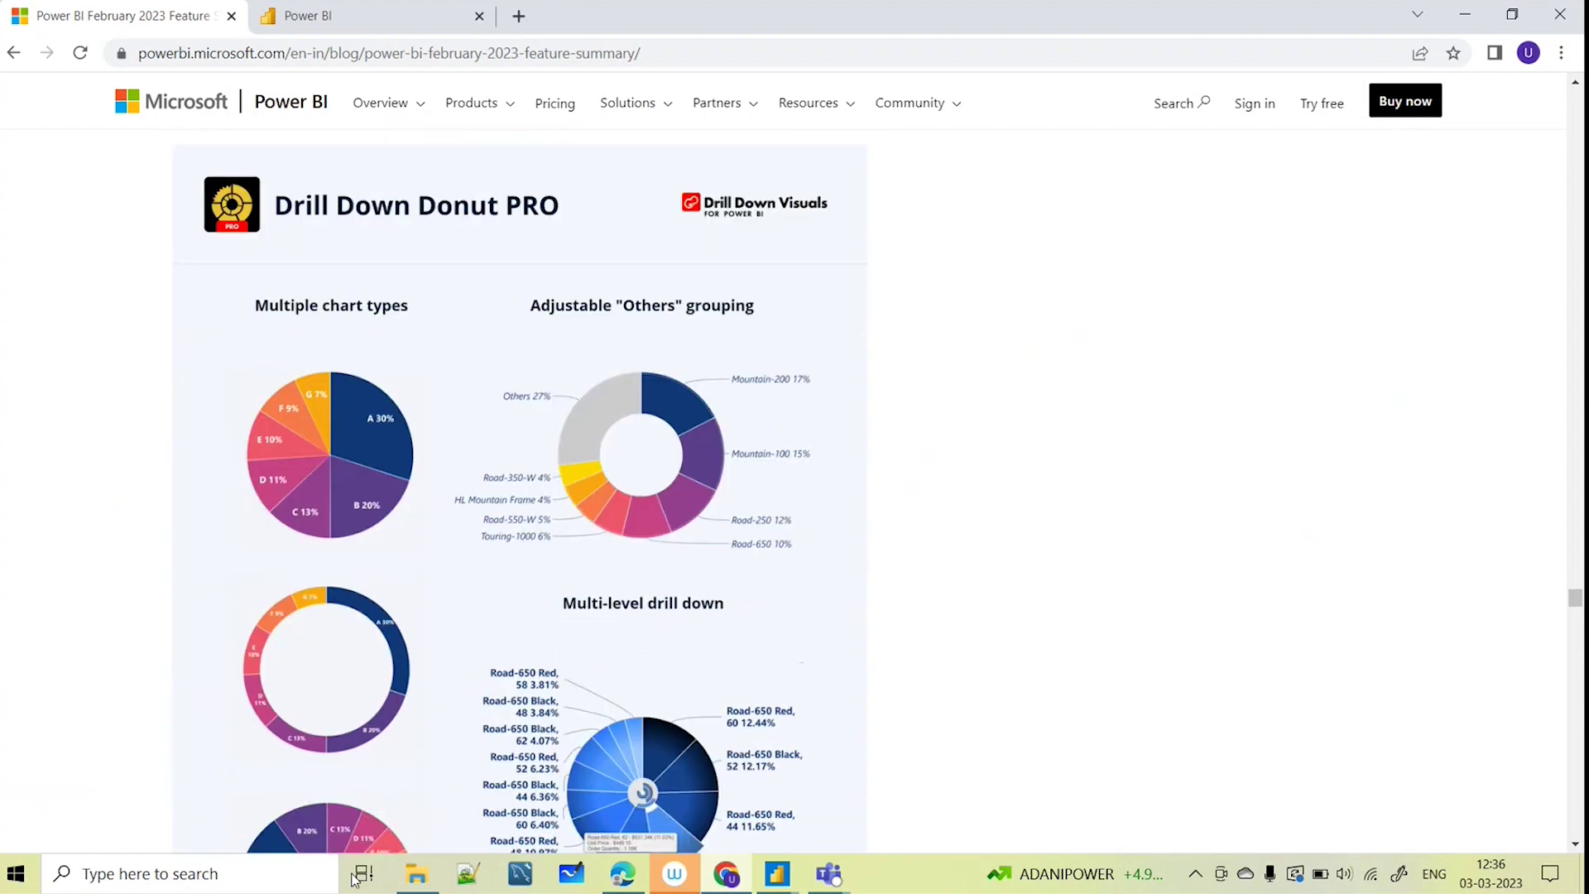
scroll(394, 727, down, 2)
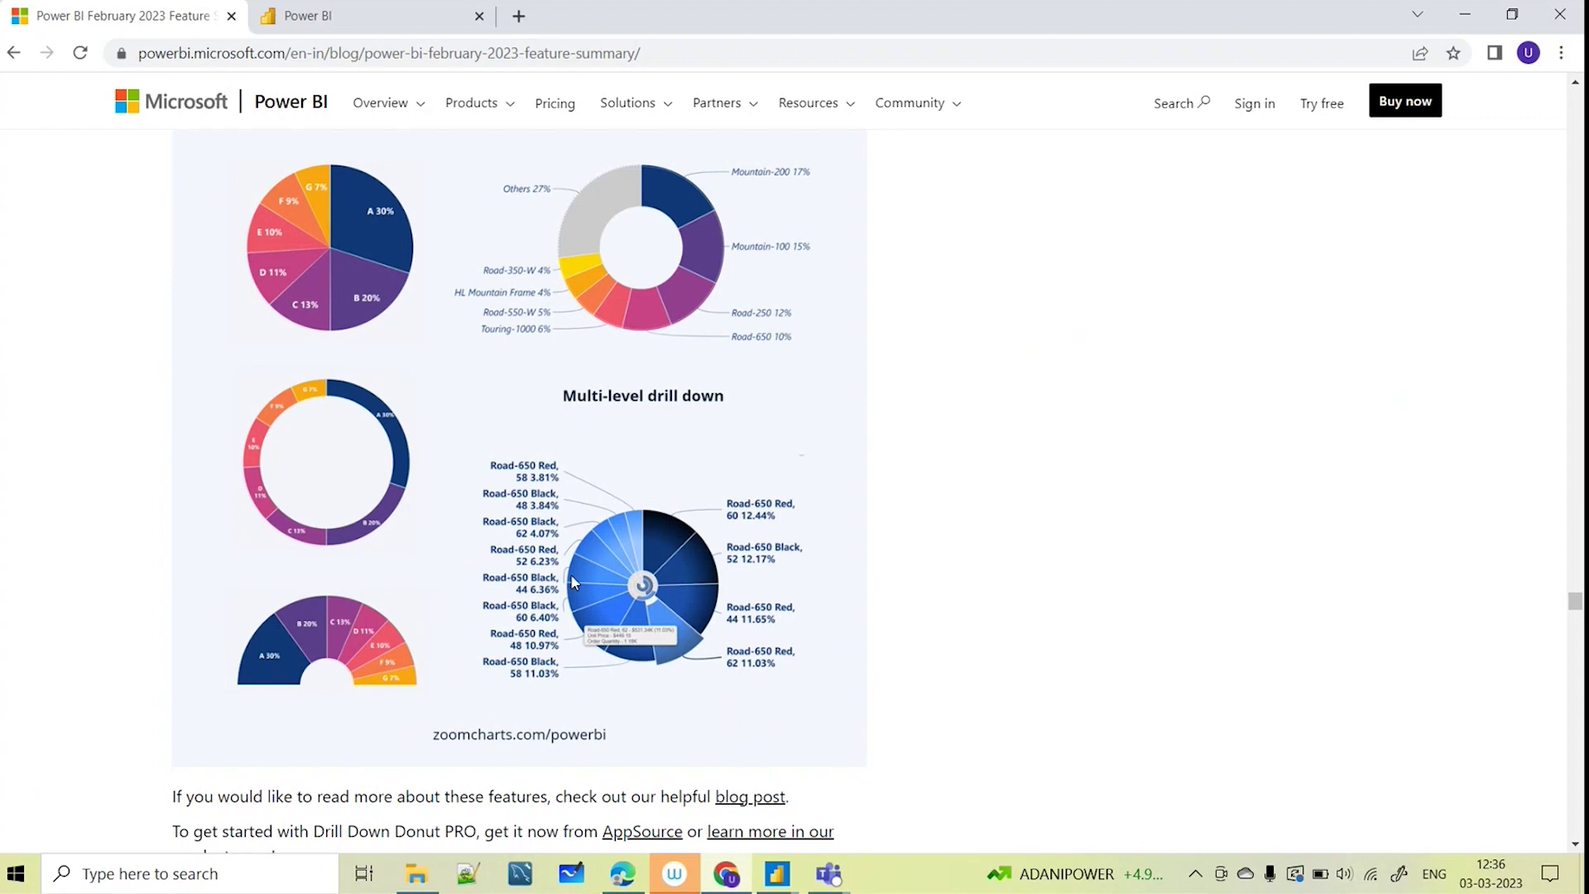
scroll(299, 275, up, 2)
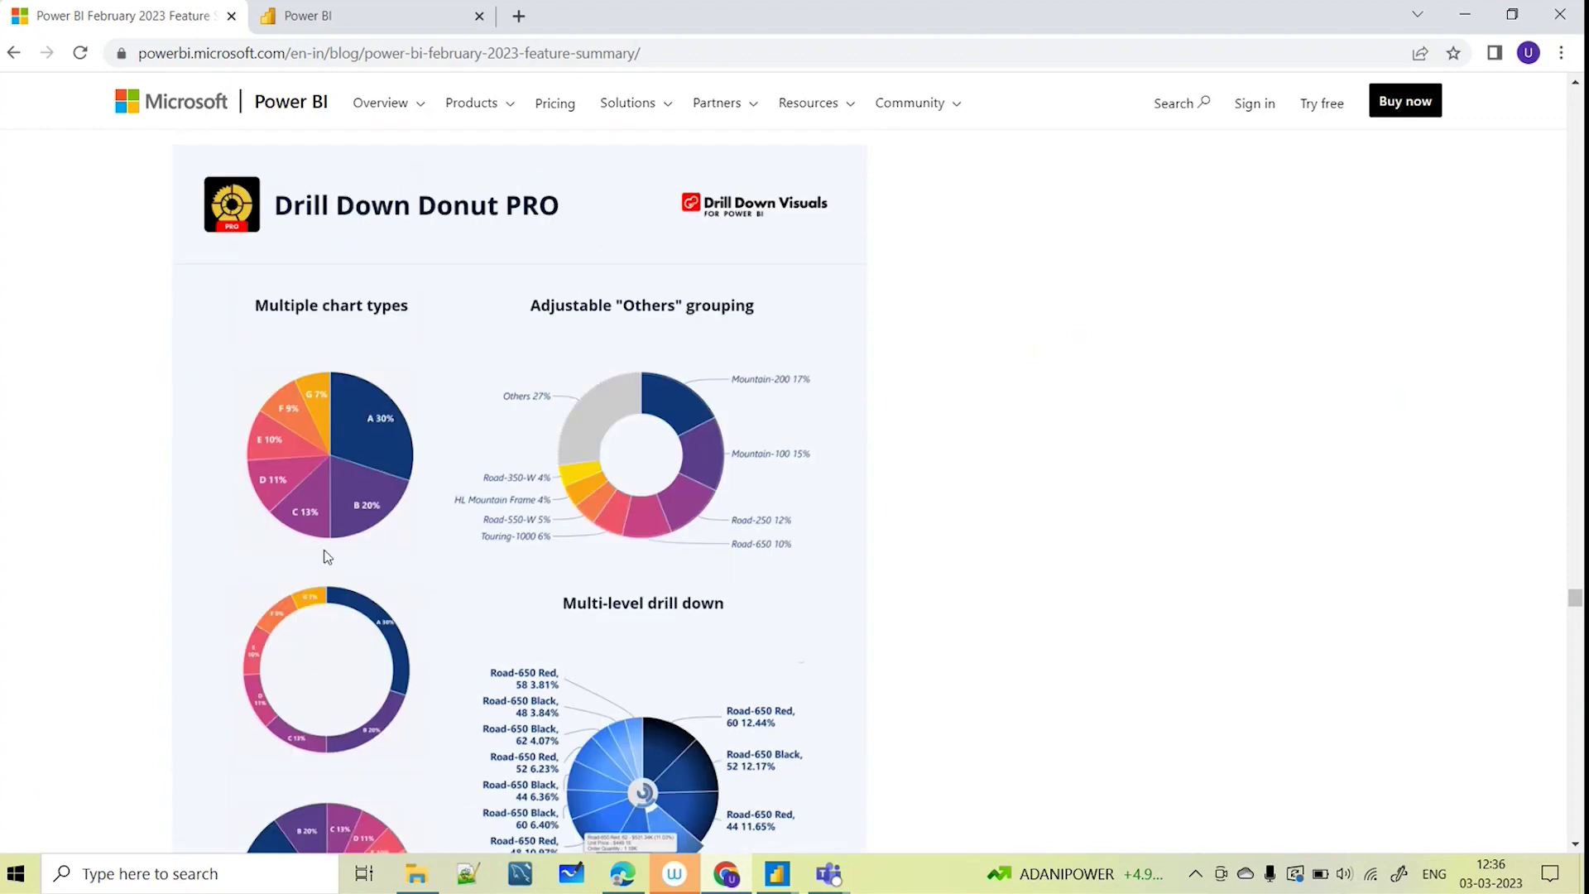
scroll(390, 647, down, 2)
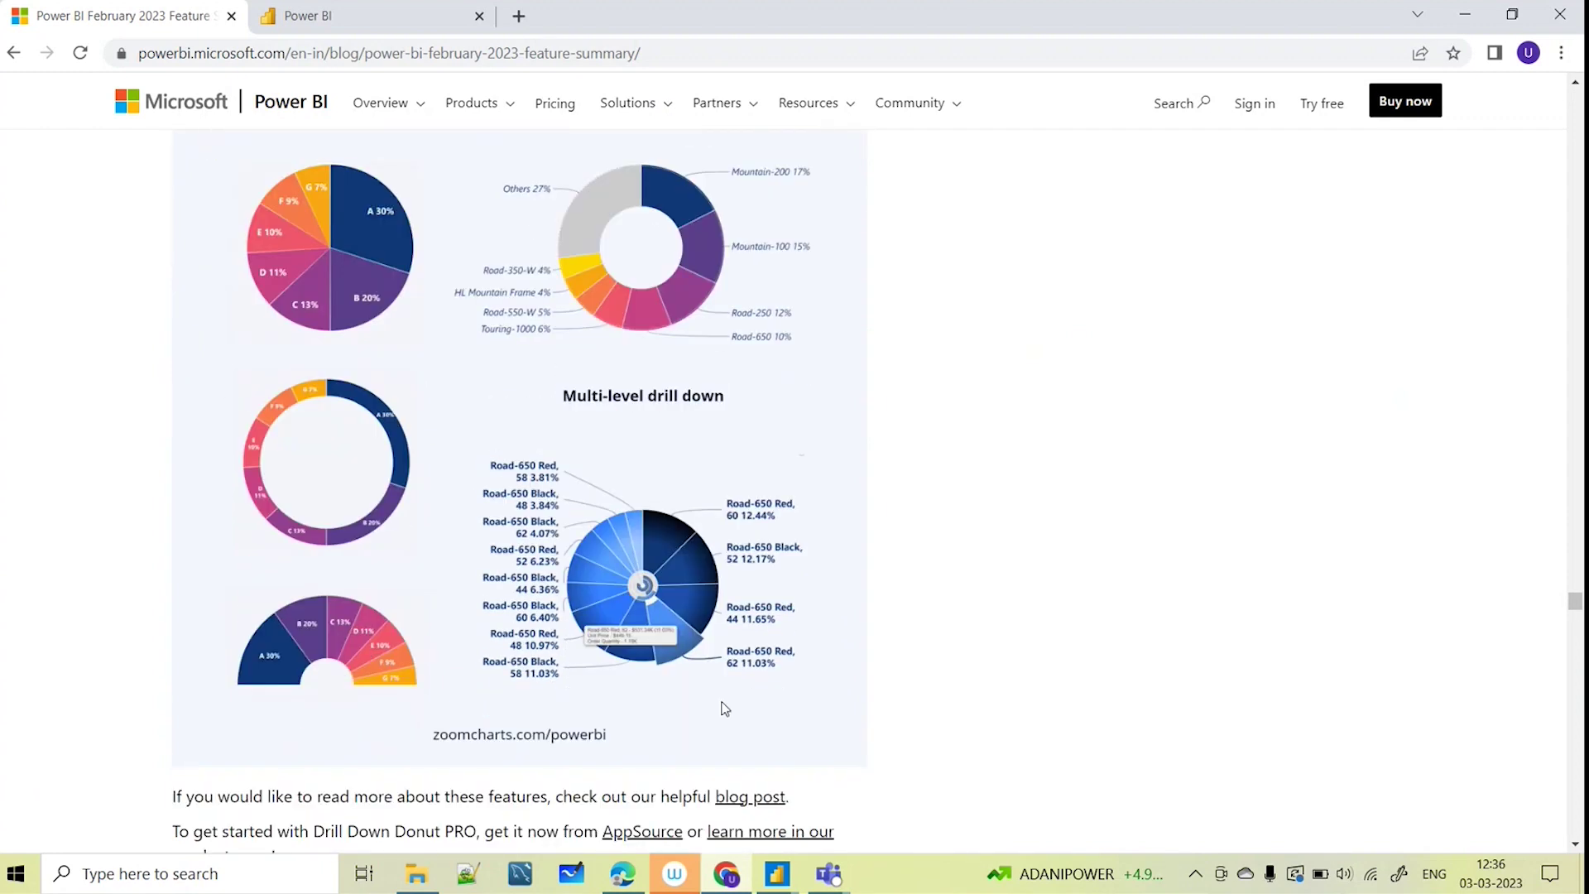
scroll(322, 418, up, 3)
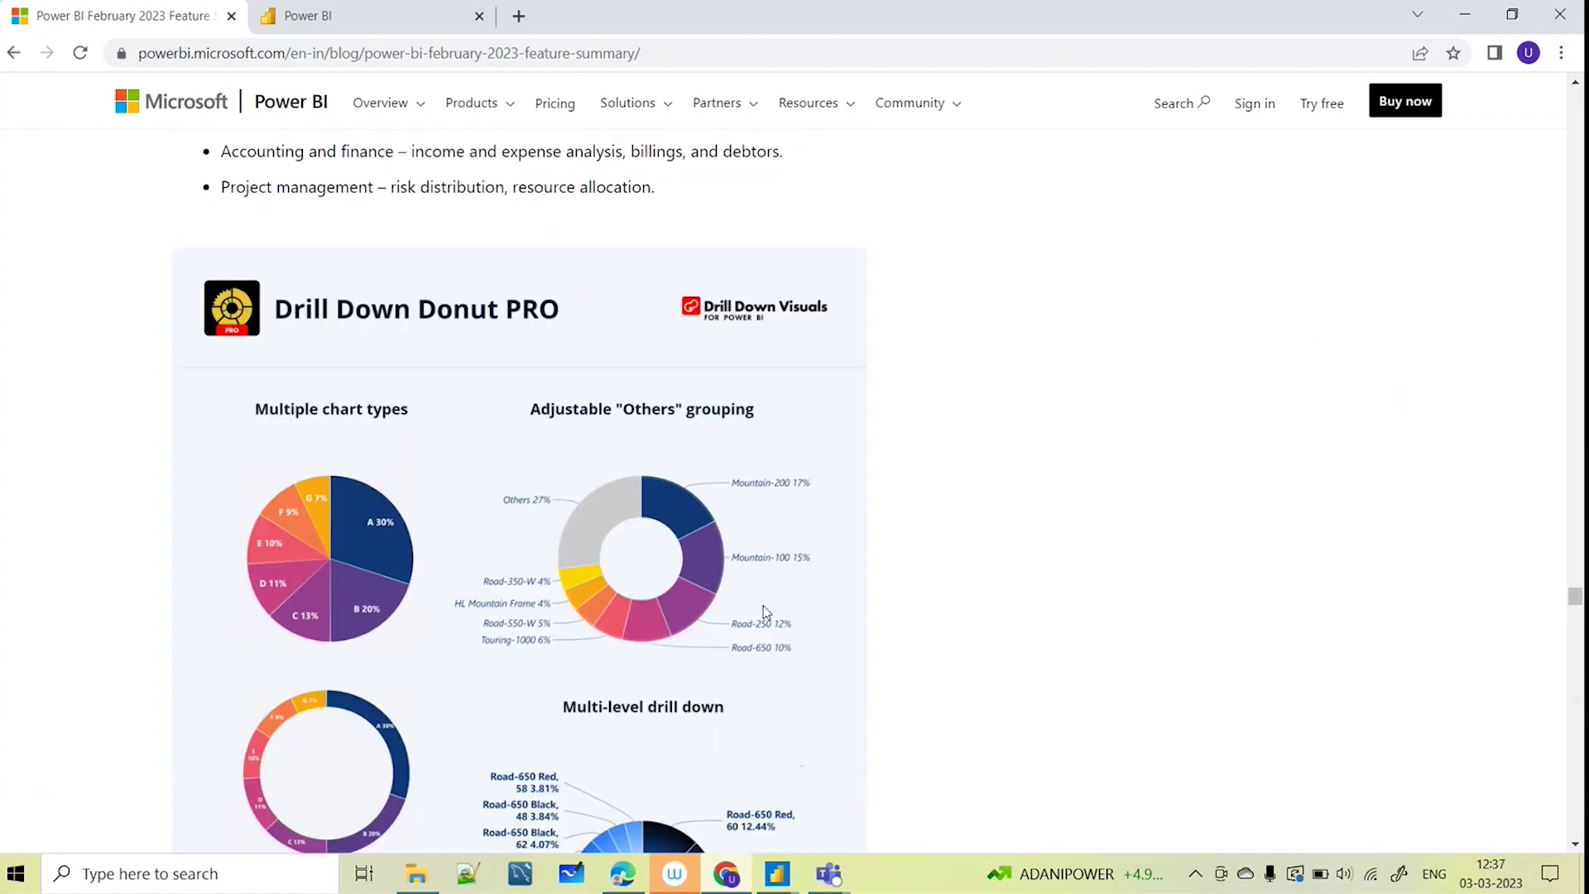
scroll(763, 609, down, 1)
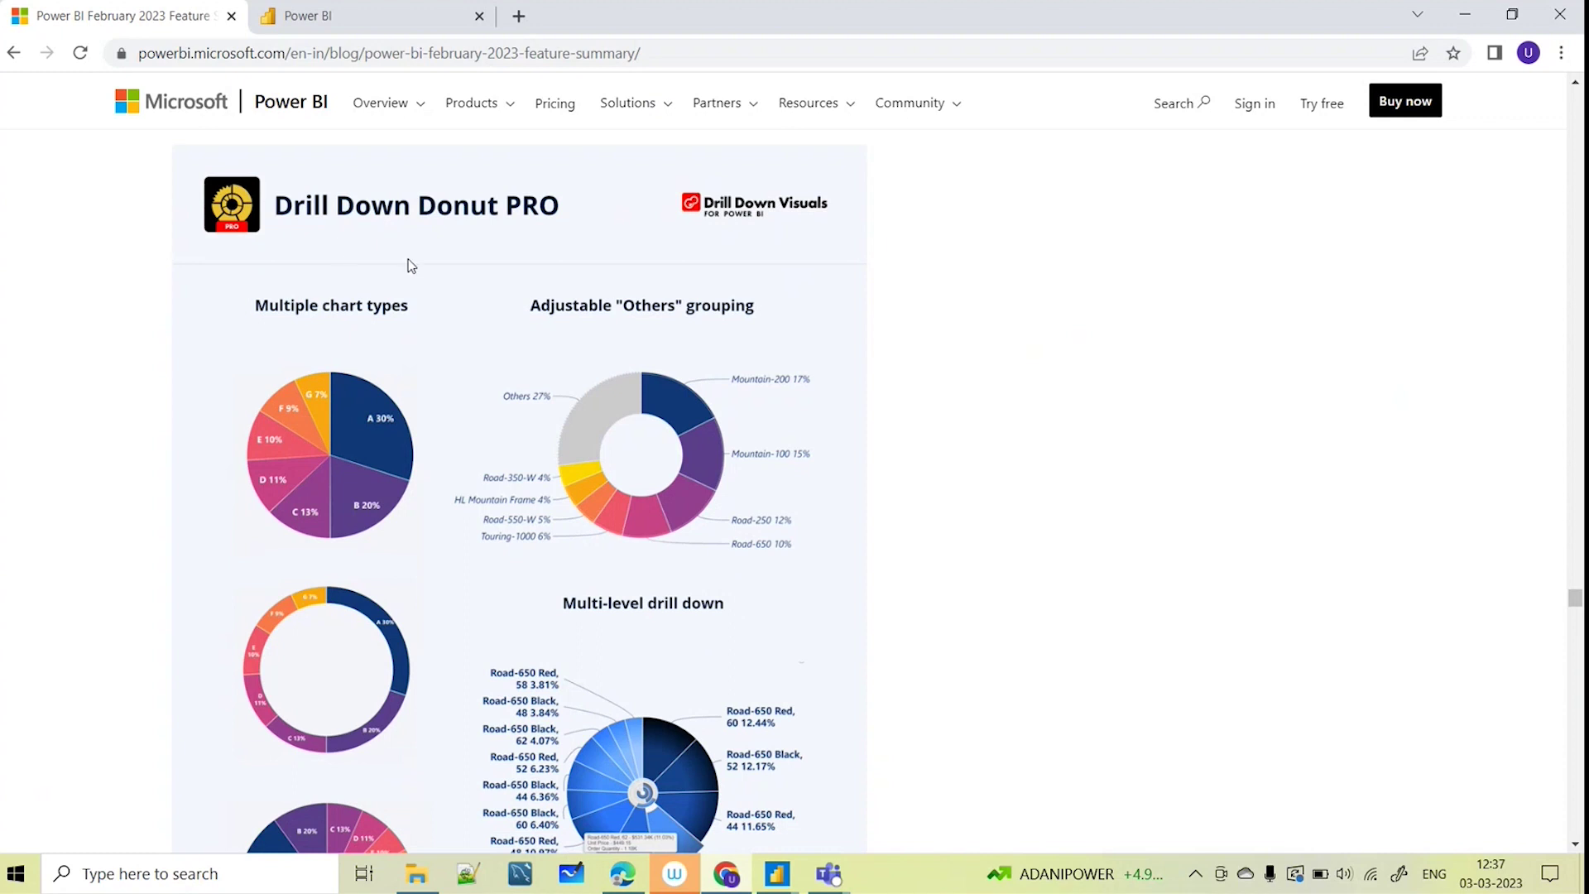
scroll(669, 354, down, 5)
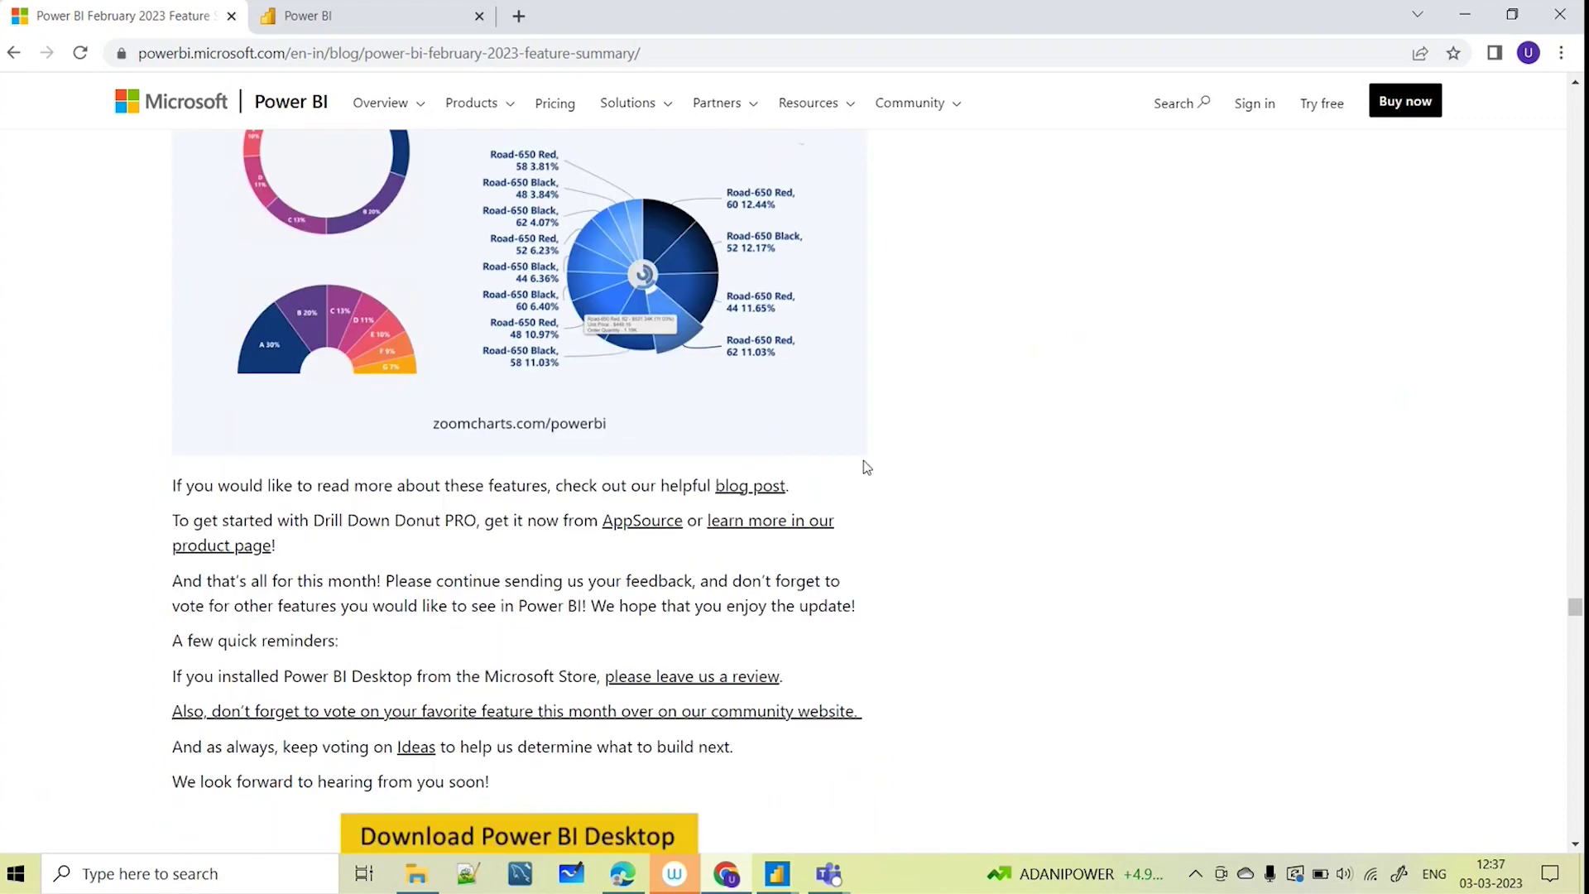
scroll(866, 467, down, 4)
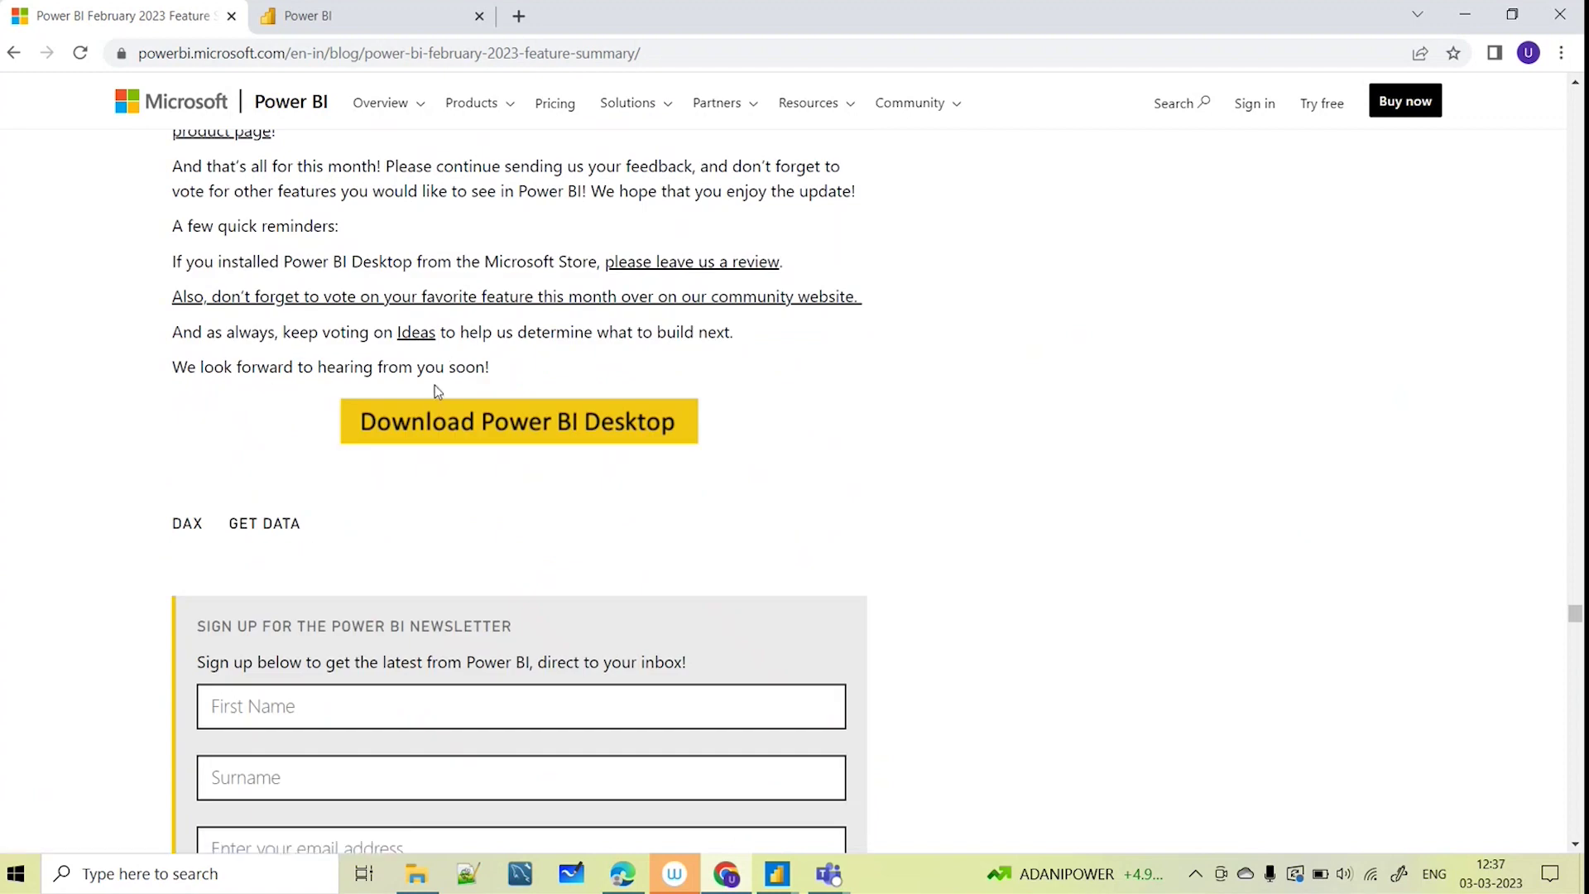
scroll(437, 389, down, 6)
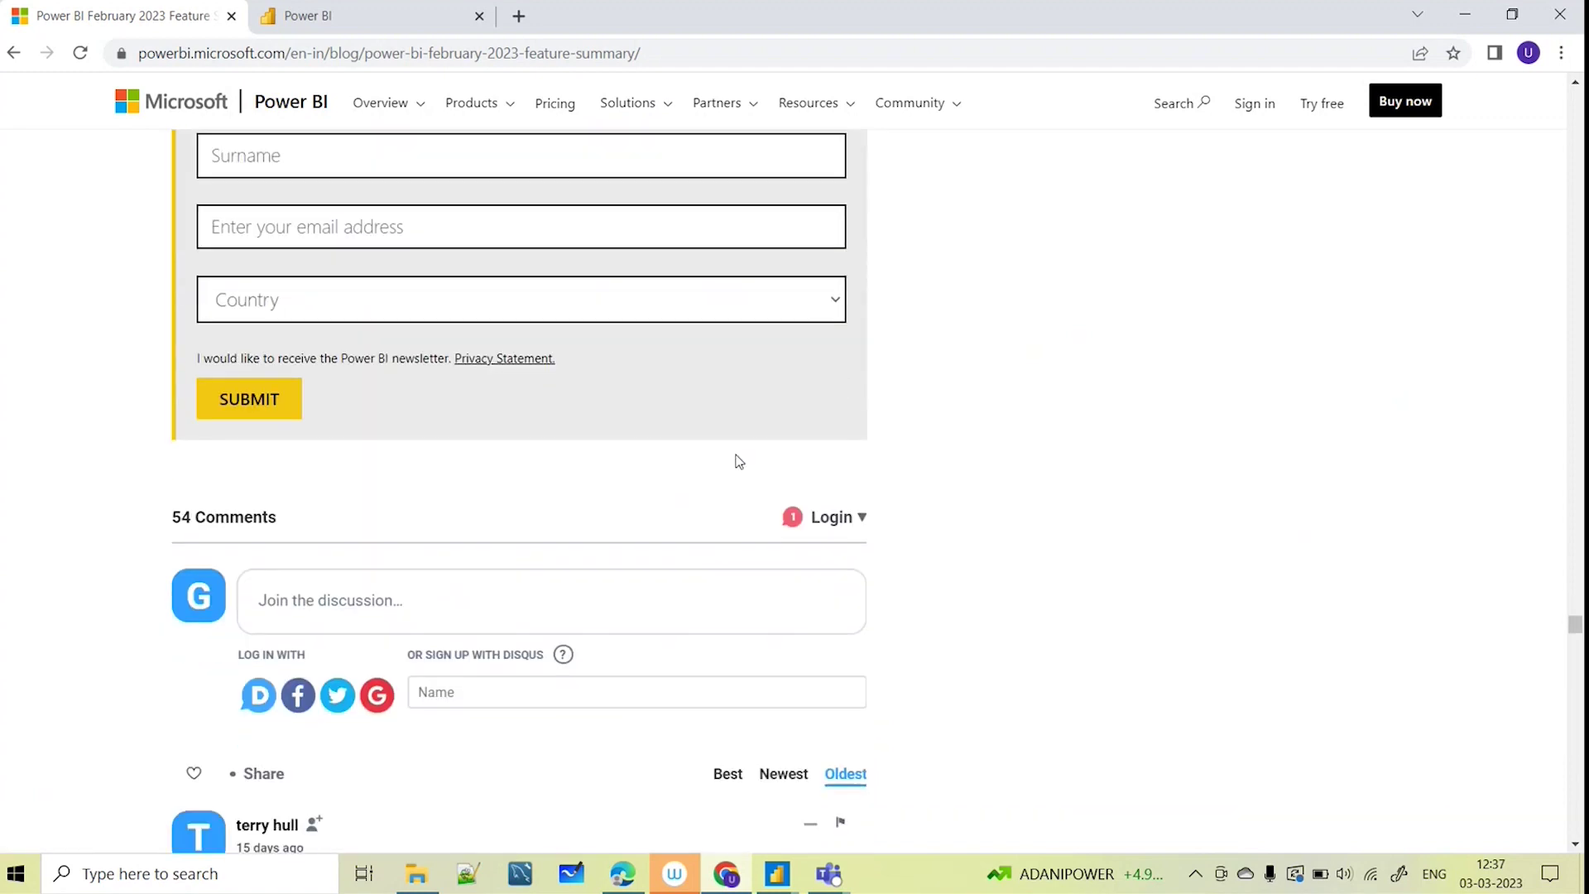
scroll(739, 461, up, 15)
scroll(696, 389, up, 14)
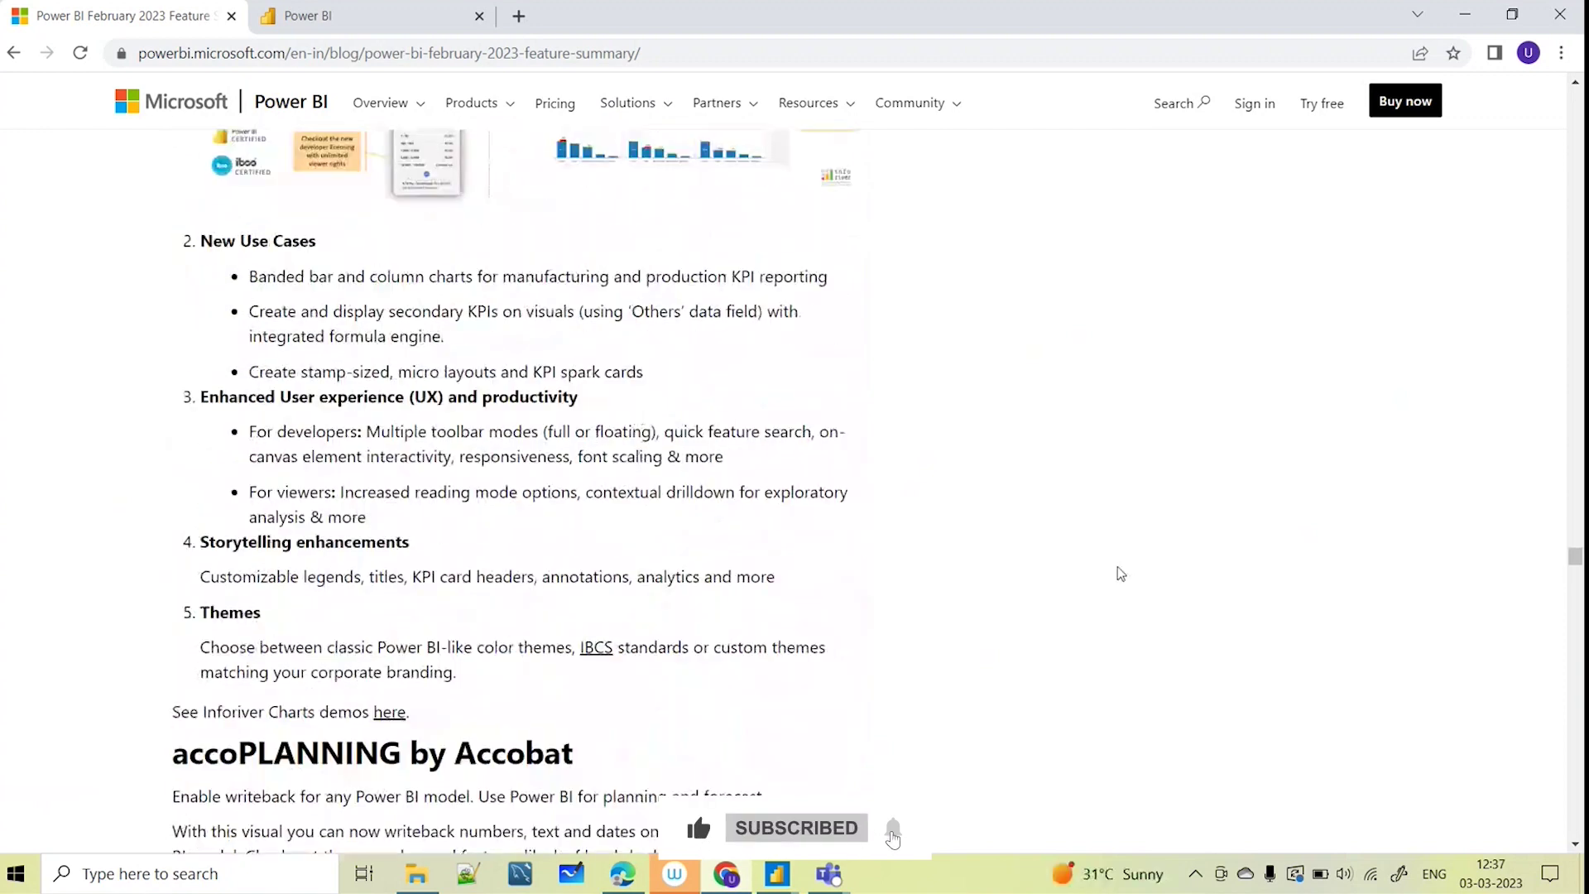
Return to the article's opening Reporting, Analytics, Modeling and Data Connectivity headings
drag(1575, 556, 1575, 331)
scroll(1558, 295, up, 15)
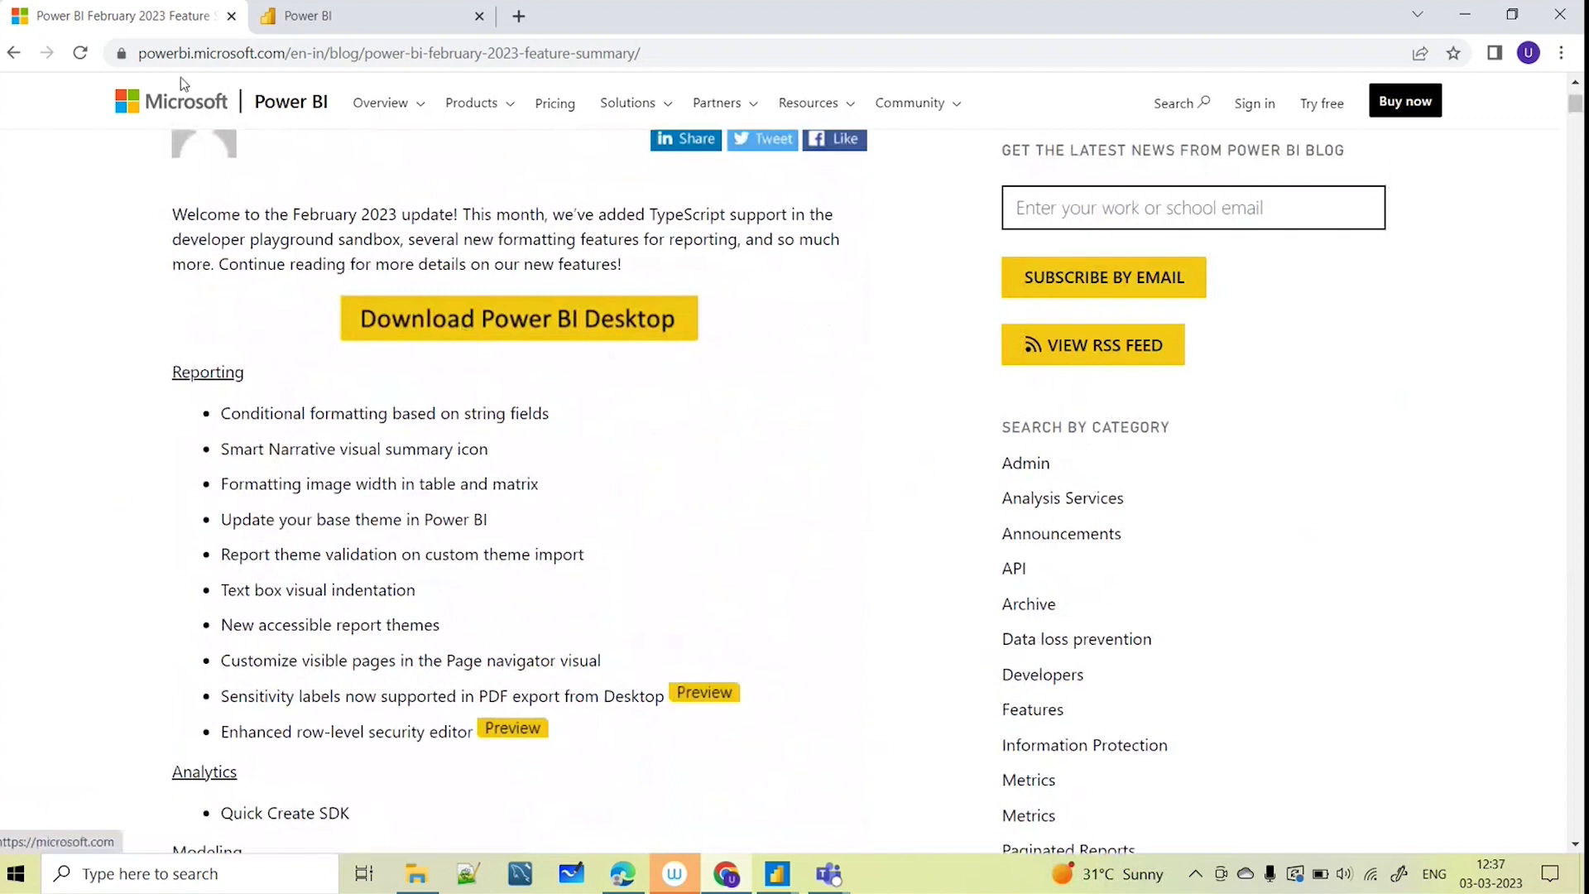
scroll(508, 412, up, 2)
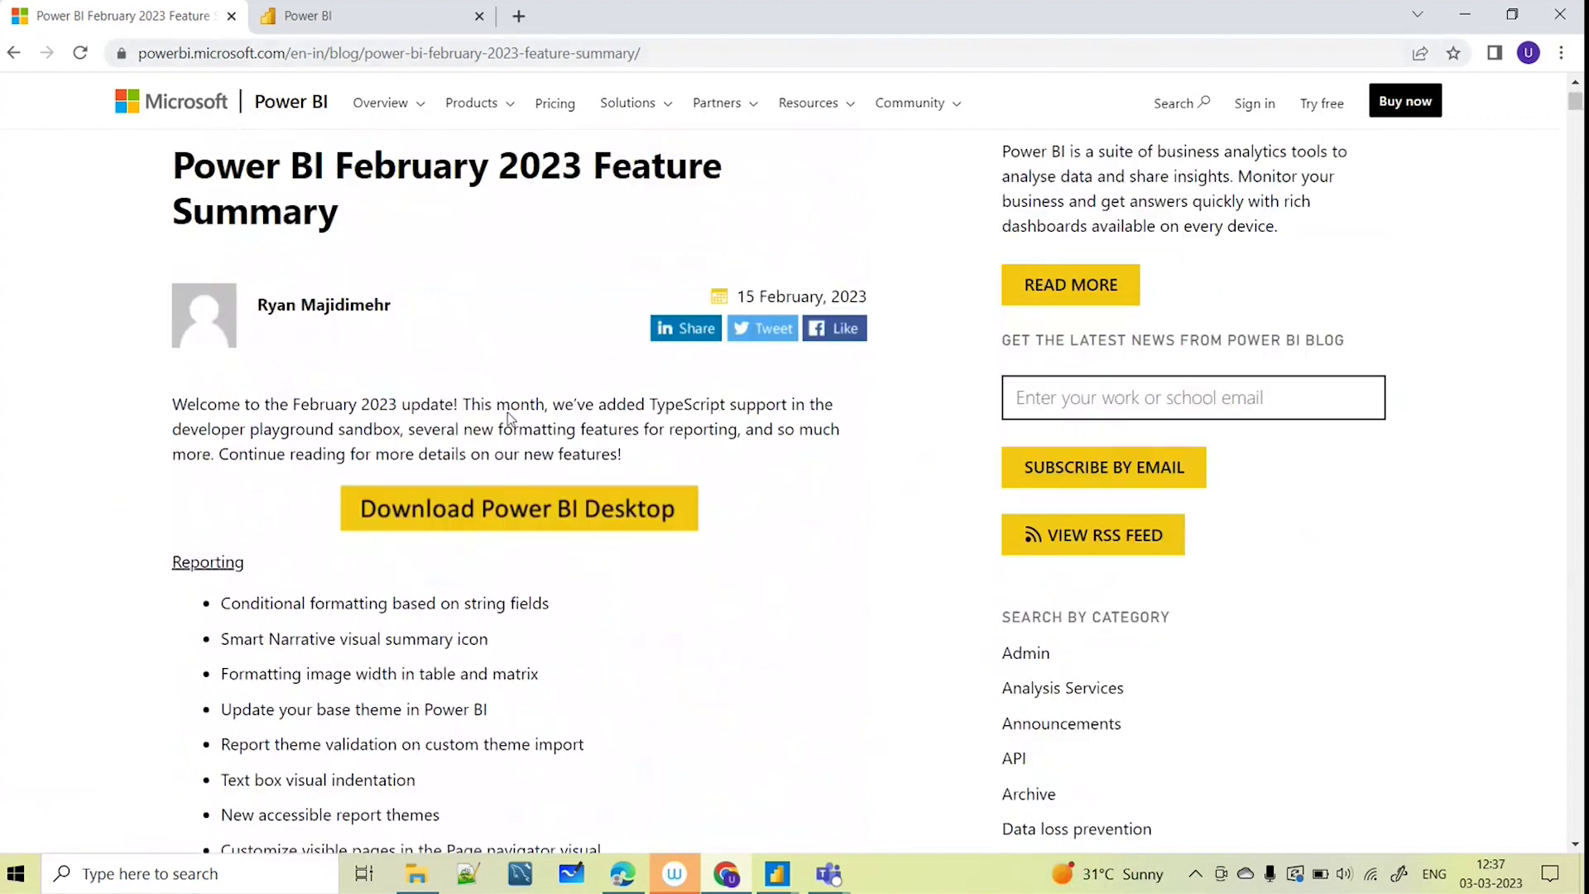
scroll(508, 412, up, 1)
scroll(447, 620, down, 2)
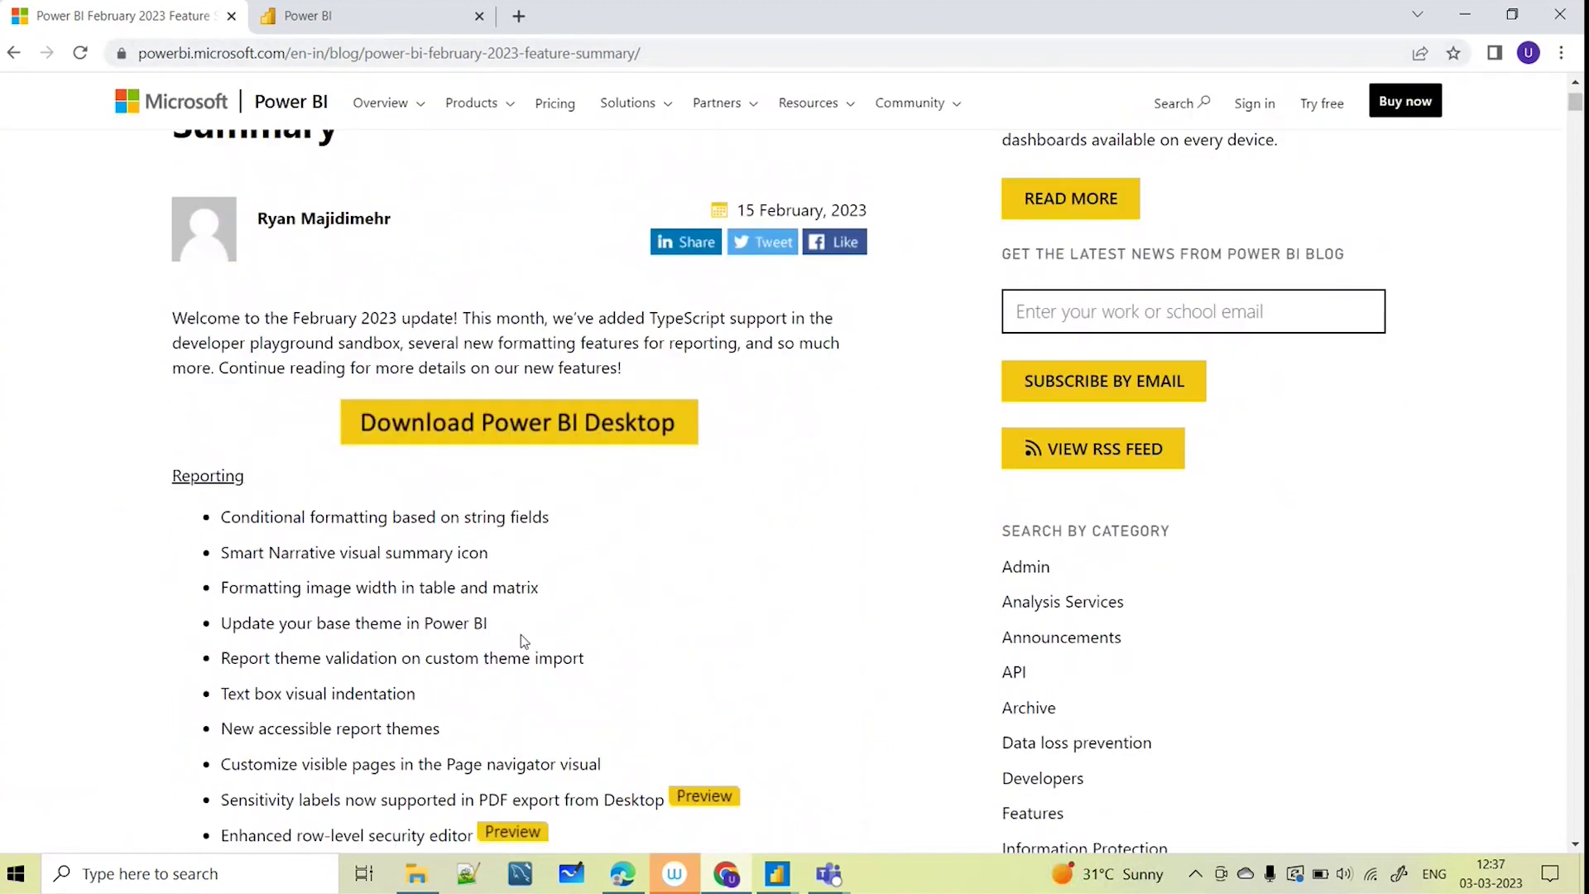
scroll(520, 633, down, 2)
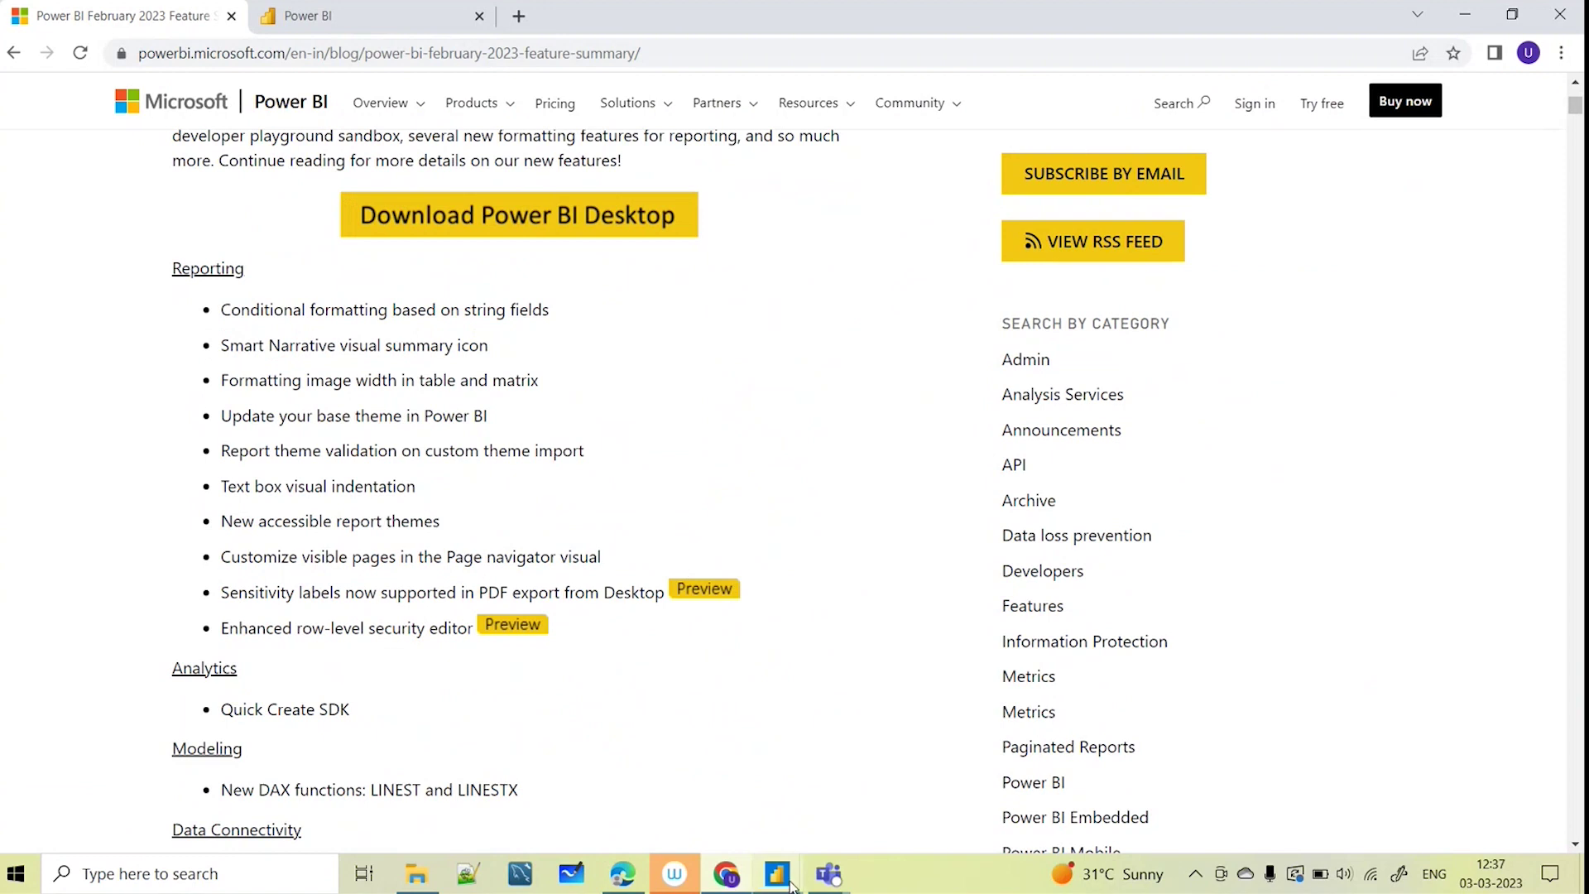
Close the AppSource Power BI visuals gallery in Power BI Desktop
mouse_move(782, 879)
click(720, 790)
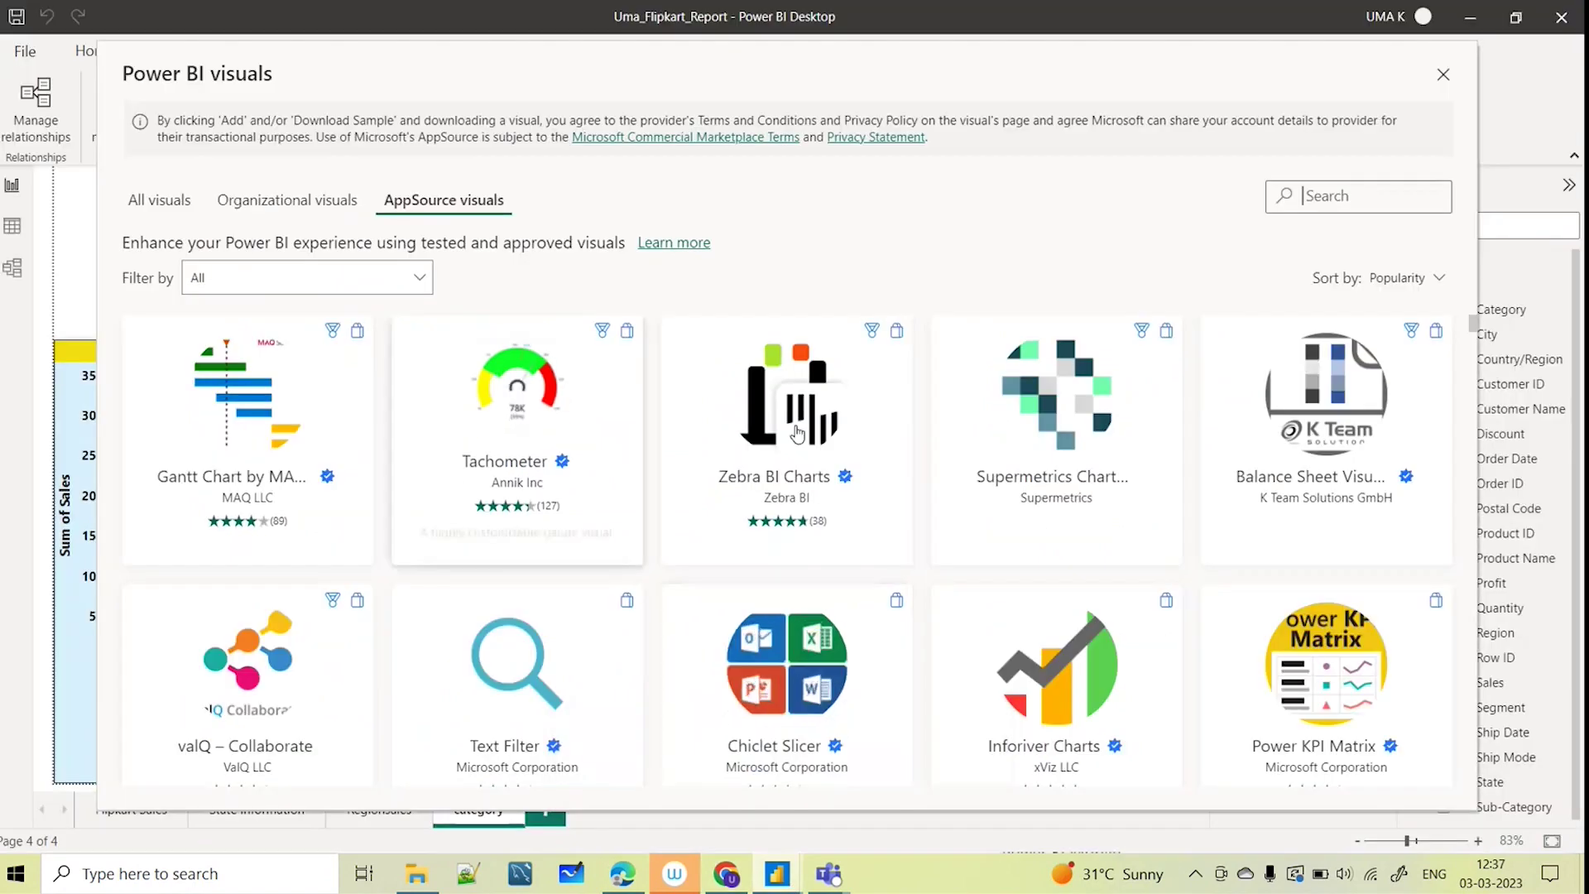
click(1443, 73)
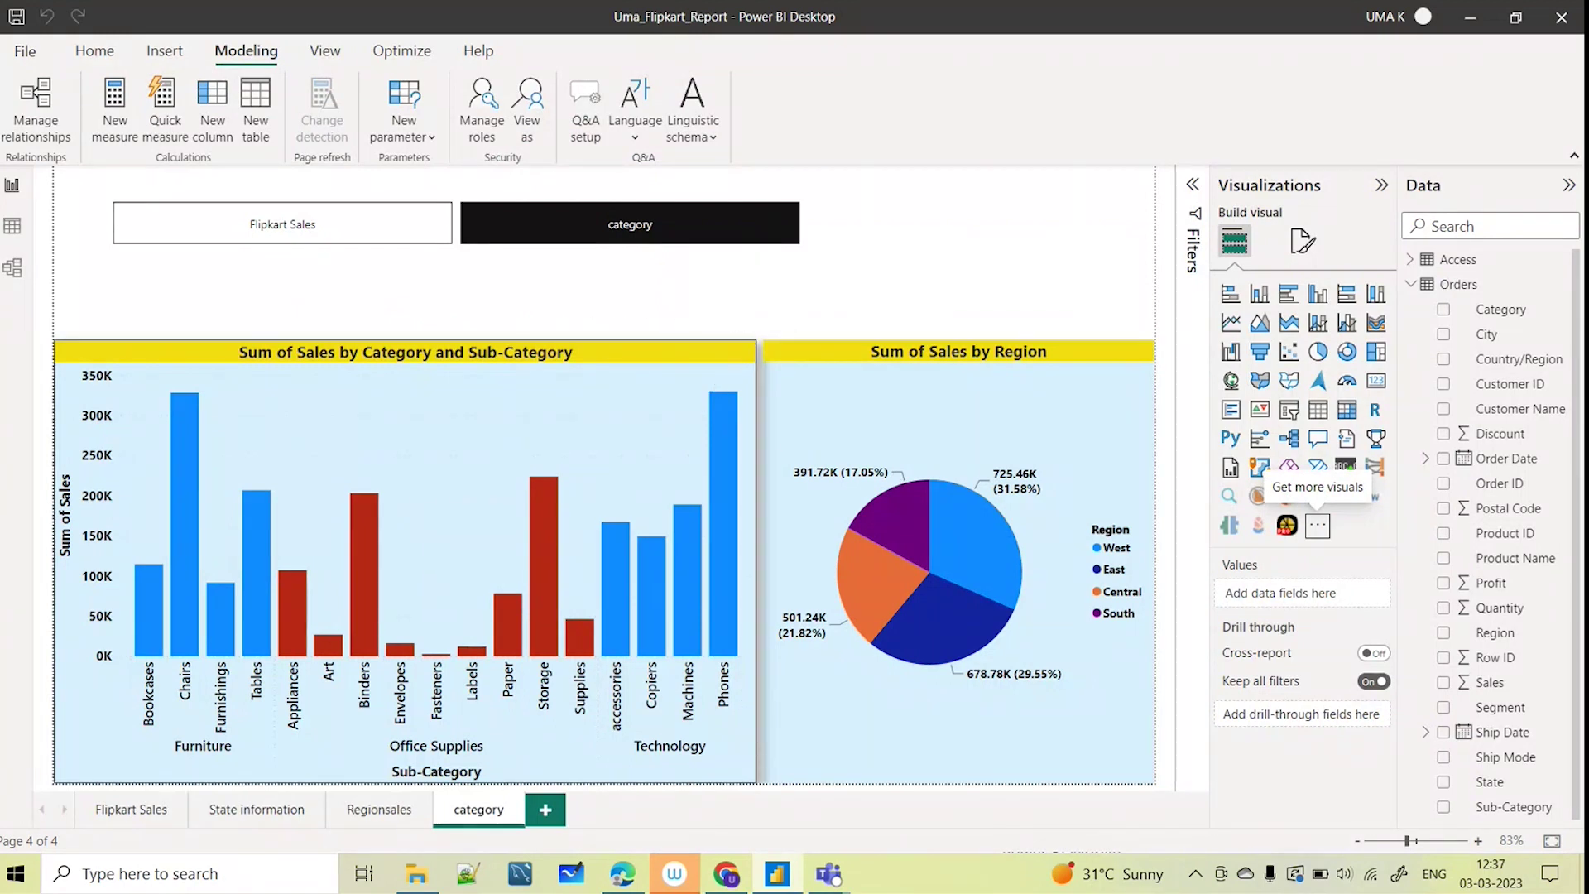
Go back to the 'Power BI February 2023 Feature Summary' blog post in Chrome, at its top
click(726, 873)
scroll(543, 472, up, 5)
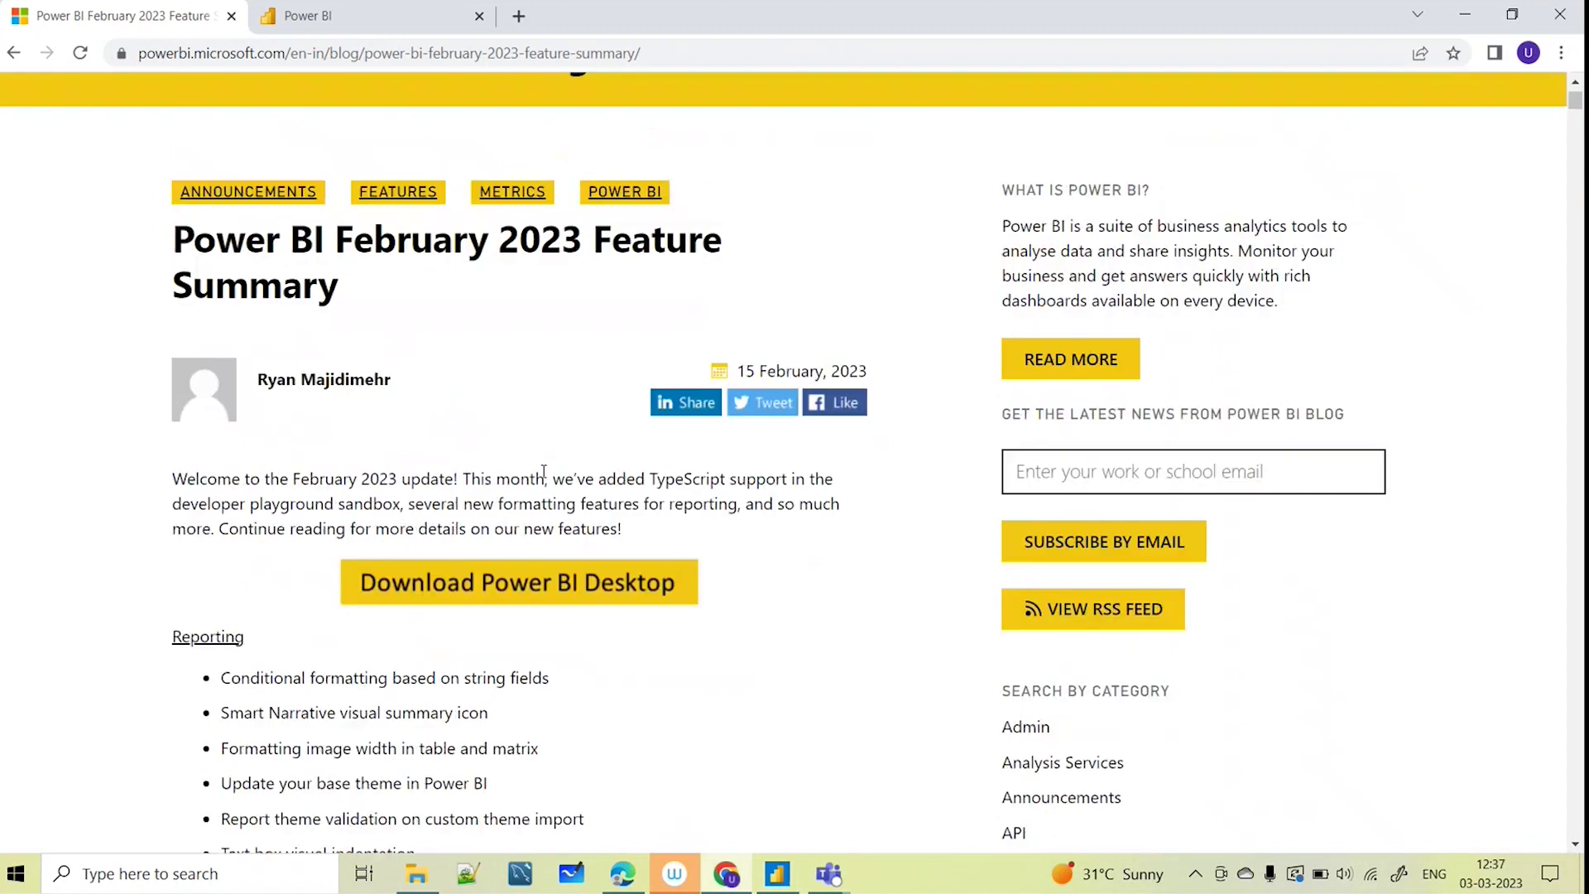
scroll(496, 447, up, 3)
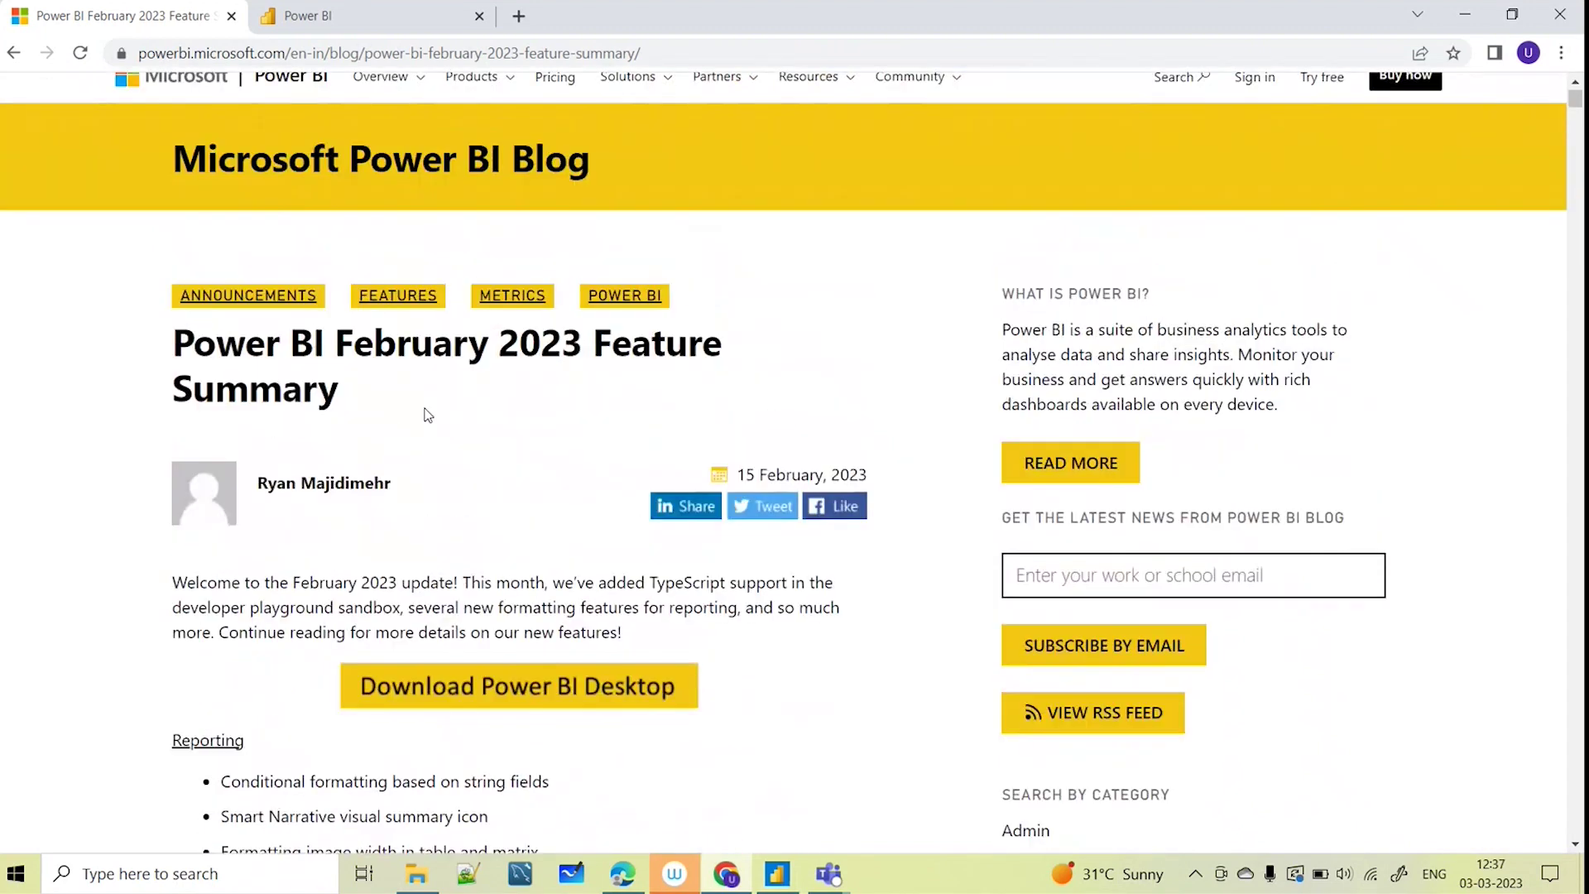